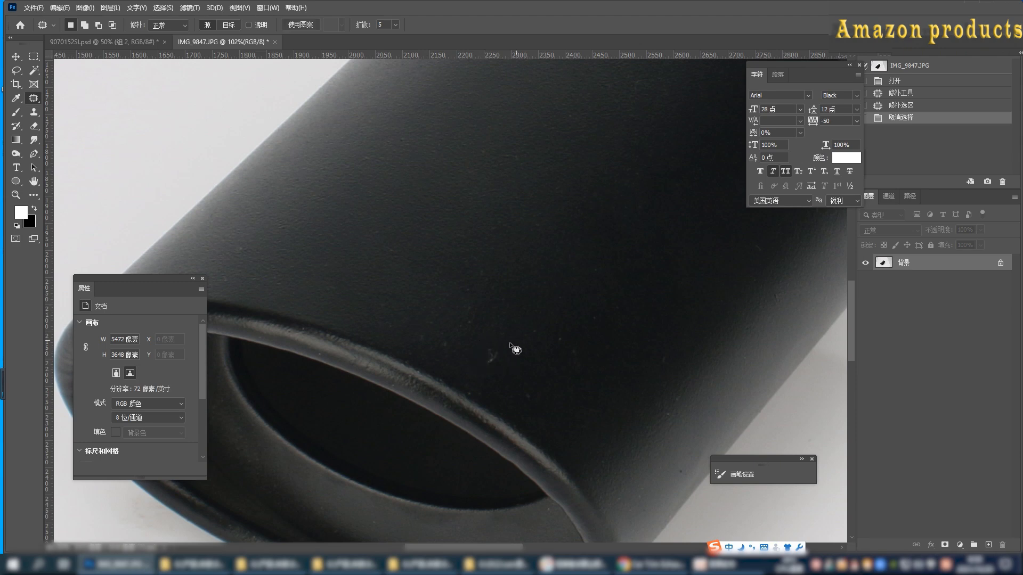
# Use the Patch tool to remove the dust specks on the black body just above the front rim.
pyautogui.moveTo(589, 336); pyautogui.dragTo(495, 225)
pyautogui.moveTo(590, 360); pyautogui.dragTo(576, 339)
pyautogui.hotkey('ctrl', 'd')
pyautogui.moveTo(569, 238); pyautogui.dragTo(581, 302)
pyautogui.hotkey('ctrl', 'd')
pyautogui.moveTo(582, 305); pyautogui.dragTo(586, 266)
pyautogui.hotkey('ctrl', 'd')
# Patch the small specks higher up and farther left on the large black body section.
pyautogui.moveTo(495, 227); pyautogui.dragTo(476, 221)
pyautogui.hotkey('ctrl', 'd')
pyautogui.moveTo(479, 234)
pyautogui.mouseDown()
pyautogui.moveTo(507, 199)
pyautogui.moveTo(528, 203)
pyautogui.moveTo(501, 234)
pyautogui.mouseUp()
pyautogui.hotkey('ctrl', 'd')
pyautogui.moveTo(429, 294)
pyautogui.mouseDown()
pyautogui.moveTo(450, 291)
pyautogui.moveTo(418, 294)
pyautogui.mouseUp()
pyautogui.hotkey('ctrl', 'd')
# Patch out the specks above the middle and right part of the front rim.
pyautogui.moveTo(325, 272); pyautogui.dragTo(449, 358)
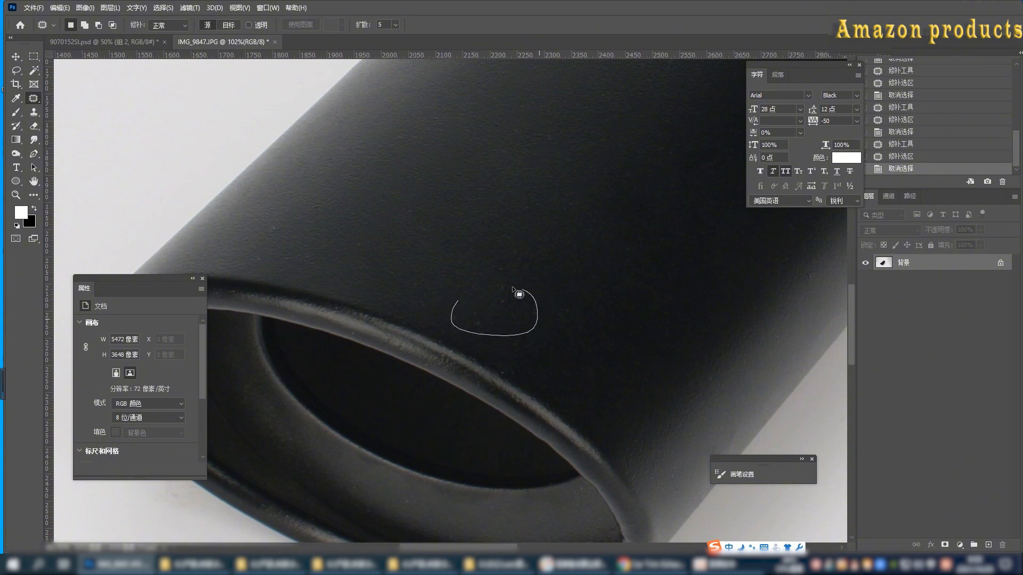
pyautogui.moveTo(513, 288); pyautogui.dragTo(470, 292)
pyautogui.moveTo(498, 309); pyautogui.dragTo(571, 340)
pyautogui.hotkey('ctrl', 'd')
pyautogui.moveTo(564, 293)
pyautogui.mouseDown()
pyautogui.moveTo(570, 325)
pyautogui.moveTo(577, 296)
pyautogui.mouseUp()
pyautogui.moveTo(575, 308); pyautogui.dragTo(614, 277)
pyautogui.hotkey('ctrl', 'd')
# Patch the specks along the right side of the large body section, below the bolt bracket.
pyautogui.moveTo(654, 247); pyautogui.dragTo(494, 449)
pyautogui.moveTo(597, 236); pyautogui.dragTo(580, 189)
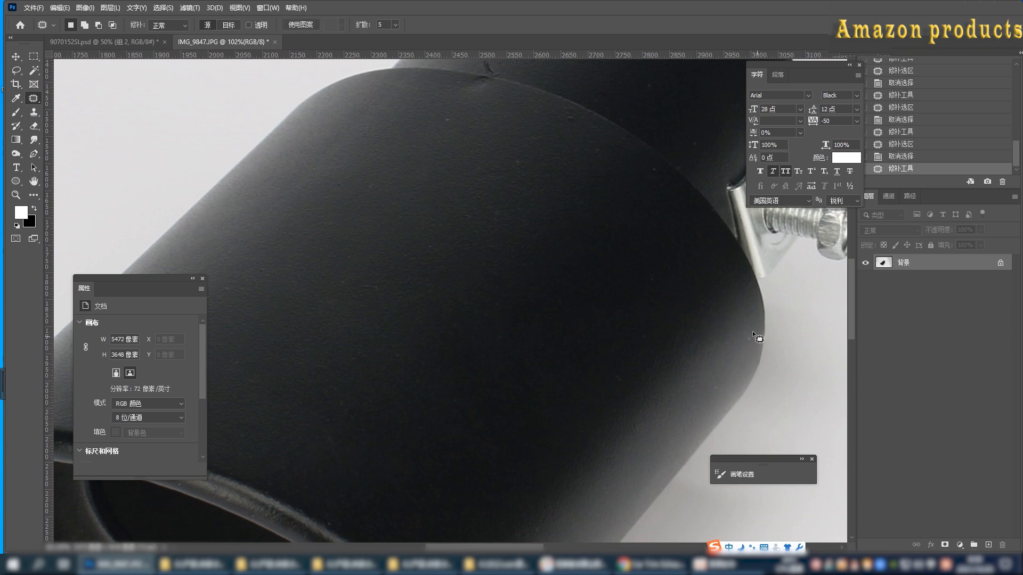
pyautogui.moveTo(711, 394); pyautogui.dragTo(718, 381)
pyautogui.moveTo(717, 390); pyautogui.dragTo(733, 371)
pyautogui.hotkey('ctrl', 'd')
pyautogui.moveTo(618, 363); pyautogui.dragTo(618, 397)
pyautogui.hotkey('ctrl', 'd')
pyautogui.moveTo(627, 417)
pyautogui.mouseDown()
pyautogui.moveTo(626, 431)
pyautogui.moveTo(629, 417)
pyautogui.mouseUp()
pyautogui.moveTo(639, 427); pyautogui.dragTo(670, 404)
pyautogui.hotkey('ctrl', 'd')
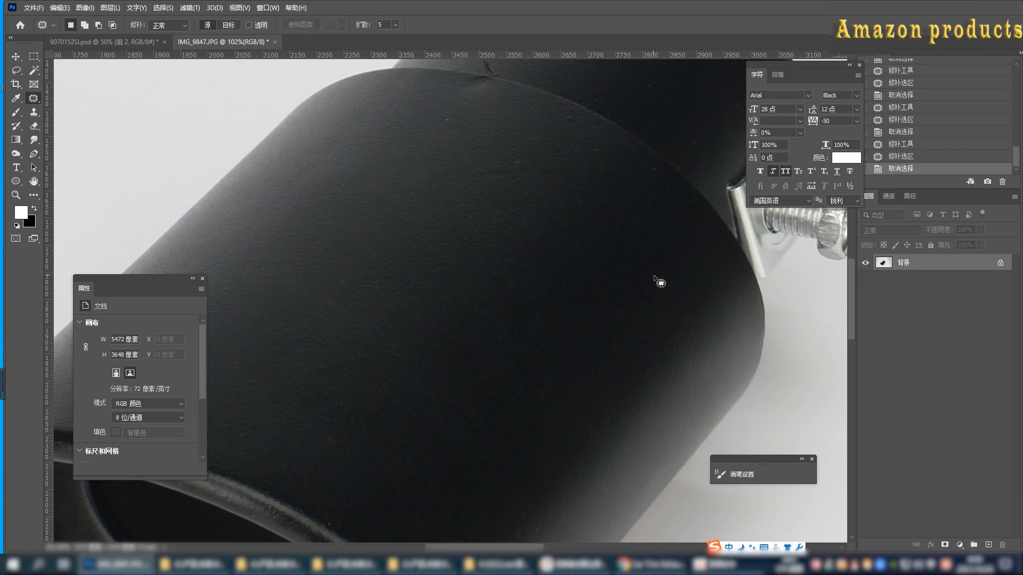
pyautogui.moveTo(654, 275); pyautogui.dragTo(656, 262)
pyautogui.hotkey('ctrl', 'd')
# Patch the blemishes on the upper part of the large section, beside the bracket and near the left shoulder.
pyautogui.moveTo(654, 249); pyautogui.dragTo(678, 391)
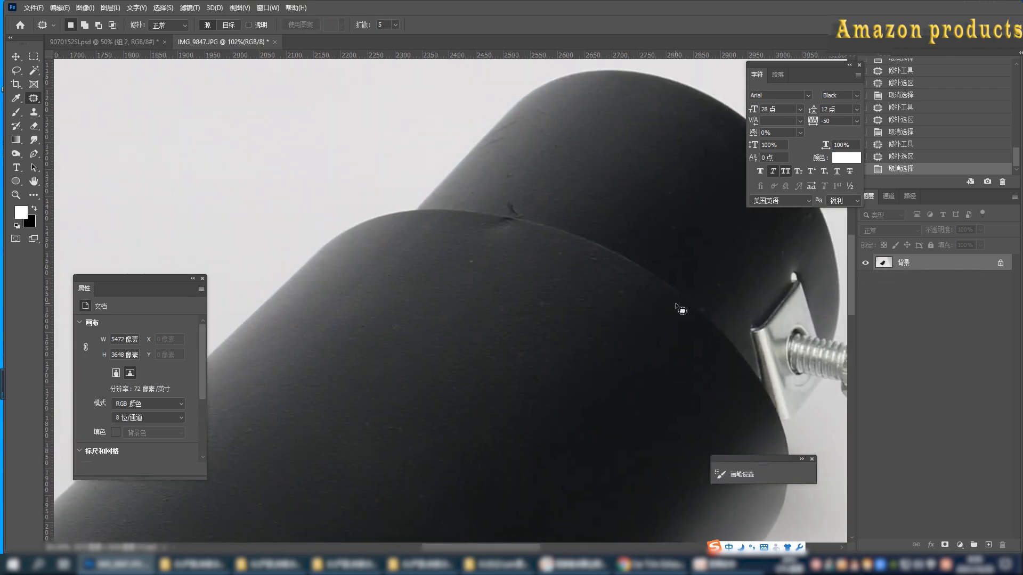
pyautogui.moveTo(680, 305); pyautogui.dragTo(679, 306)
pyautogui.moveTo(678, 310); pyautogui.dragTo(637, 306)
pyautogui.hotkey('ctrl', 'd')
pyautogui.moveTo(469, 264)
pyautogui.mouseDown()
pyautogui.moveTo(480, 262)
pyautogui.moveTo(438, 309)
pyautogui.moveTo(481, 294)
pyautogui.mouseUp()
pyautogui.hotkey('ctrl', 'd')
pyautogui.hotkey('ctrl', 'd')
# Remove the dust specks just below the seam between the large and narrow sections with patches.
pyautogui.moveTo(600, 261); pyautogui.dragTo(602, 254)
pyautogui.moveTo(593, 260); pyautogui.dragTo(581, 282)
pyautogui.hotkey('ctrl', 'd')
pyautogui.moveTo(554, 244); pyautogui.dragTo(569, 247)
pyautogui.hotkey('ctrl', 'd')
pyautogui.moveTo(561, 251)
pyautogui.mouseDown()
pyautogui.moveTo(544, 285)
pyautogui.moveTo(562, 296)
pyautogui.moveTo(546, 326)
pyautogui.mouseUp()
pyautogui.hotkey('ctrl', 'd')
# Patch the remaining specks in the upper middle area of the large section.
pyautogui.moveTo(611, 293); pyautogui.dragTo(633, 288)
pyautogui.moveTo(623, 290); pyautogui.dragTo(617, 308)
pyautogui.hotkey('ctrl', 'd')
pyautogui.moveTo(643, 354)
pyautogui.mouseDown()
pyautogui.moveTo(623, 375)
pyautogui.moveTo(639, 372)
pyautogui.mouseUp()
pyautogui.moveTo(635, 368); pyautogui.dragTo(653, 350)
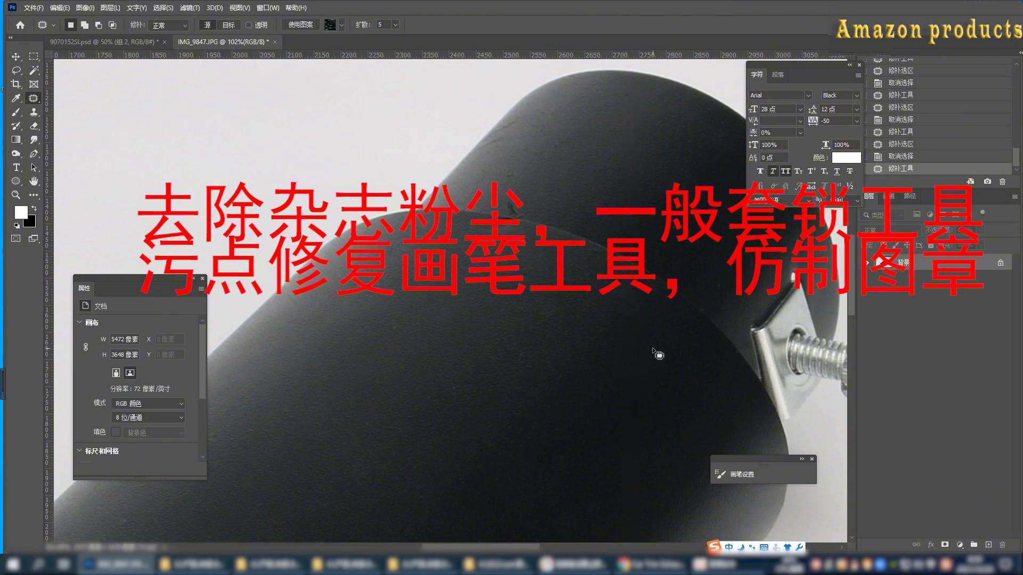
pyautogui.moveTo(647, 402)
pyautogui.mouseDown()
pyautogui.moveTo(655, 429)
pyautogui.moveTo(683, 372)
pyautogui.mouseUp()
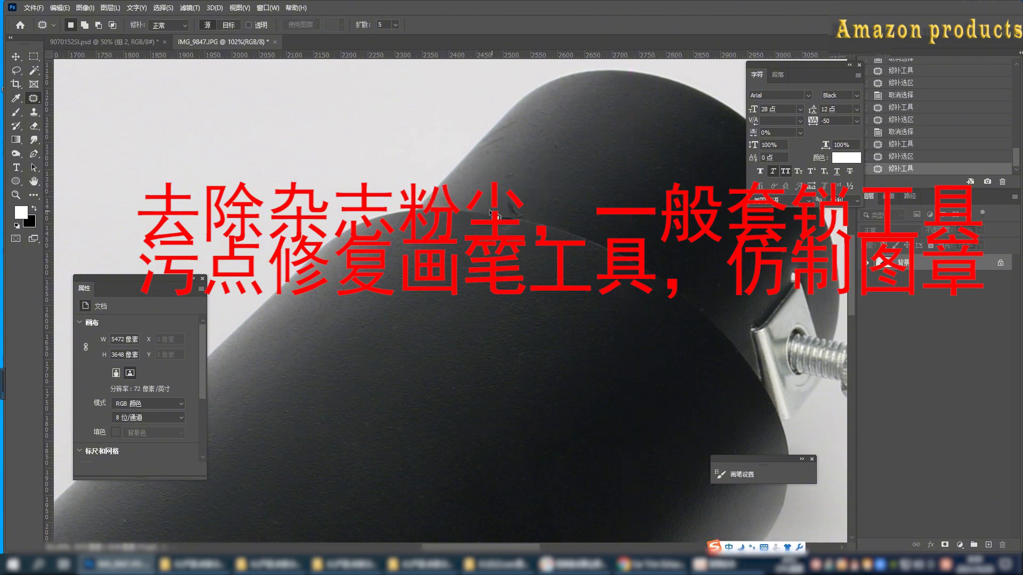
# Patch the marks on the left part of the narrow pipe section above the seam notch.
pyautogui.moveTo(499, 193); pyautogui.dragTo(533, 187)
pyautogui.hotkey('ctrl', 'd')
pyautogui.moveTo(506, 201); pyautogui.dragTo(543, 187)
pyautogui.hotkey('ctrl', 'd')
pyautogui.moveTo(572, 193); pyautogui.dragTo(483, 269)
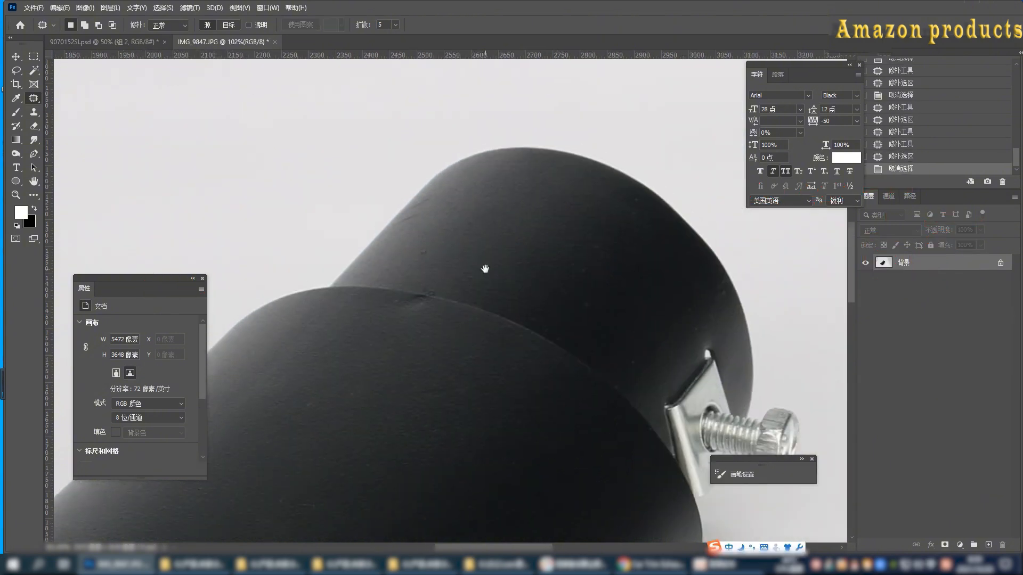
pyautogui.moveTo(464, 215)
pyautogui.mouseDown()
pyautogui.moveTo(480, 234)
pyautogui.moveTo(467, 215)
pyautogui.mouseUp()
pyautogui.moveTo(469, 225); pyautogui.dragTo(496, 240)
pyautogui.hotkey('ctrl', 'd')
# Patch the specks across the middle, right edge and upper left edge of the narrow pipe section.
pyautogui.moveTo(585, 296); pyautogui.dragTo(591, 294)
pyautogui.moveTo(587, 303); pyautogui.dragTo(594, 268)
pyautogui.moveTo(557, 330); pyautogui.dragTo(591, 317)
pyautogui.hotkey('ctrl', 'd')
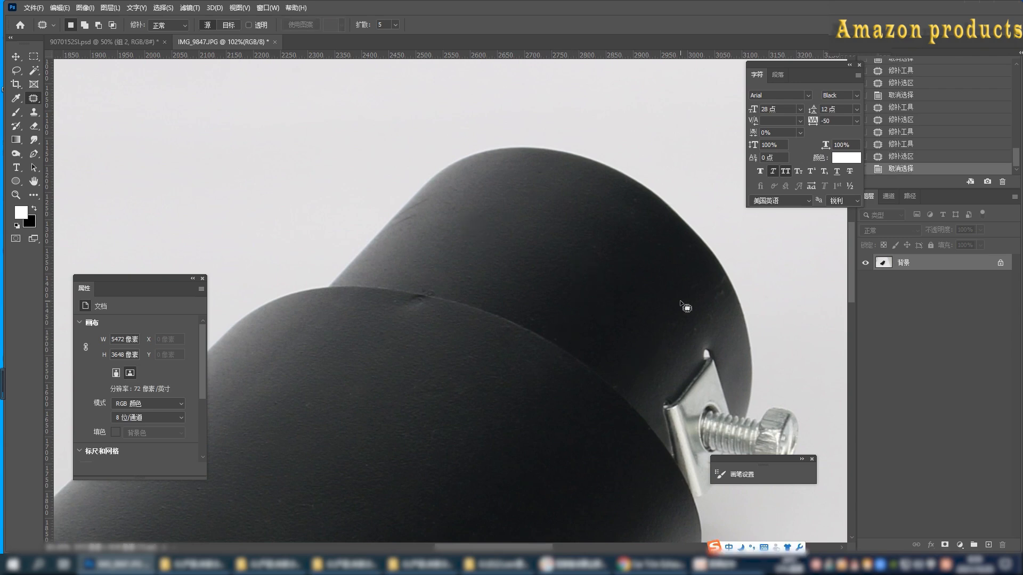
pyautogui.moveTo(723, 299); pyautogui.dragTo(708, 289)
pyautogui.hotkey('ctrl', 'd')
pyautogui.moveTo(715, 296); pyautogui.dragTo(649, 233)
pyautogui.moveTo(633, 201); pyautogui.dragTo(628, 226)
pyautogui.hotkey('ctrl', 'd')
pyautogui.moveTo(427, 199); pyautogui.dragTo(435, 219)
pyautogui.hotkey('ctrl', 'd')
pyautogui.hotkey('ctrl', 'alt', 'a')
pyautogui.moveTo(306, 140); pyautogui.dragTo(720, 391)
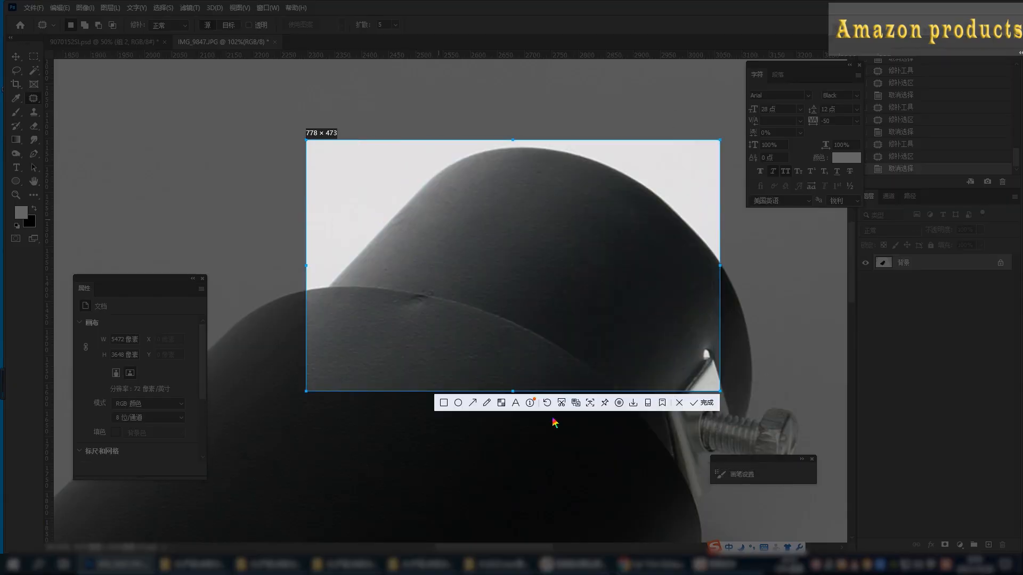
pyautogui.click(515, 402)
pyautogui.click(467, 277)
pyautogui.write('去除粉尘')
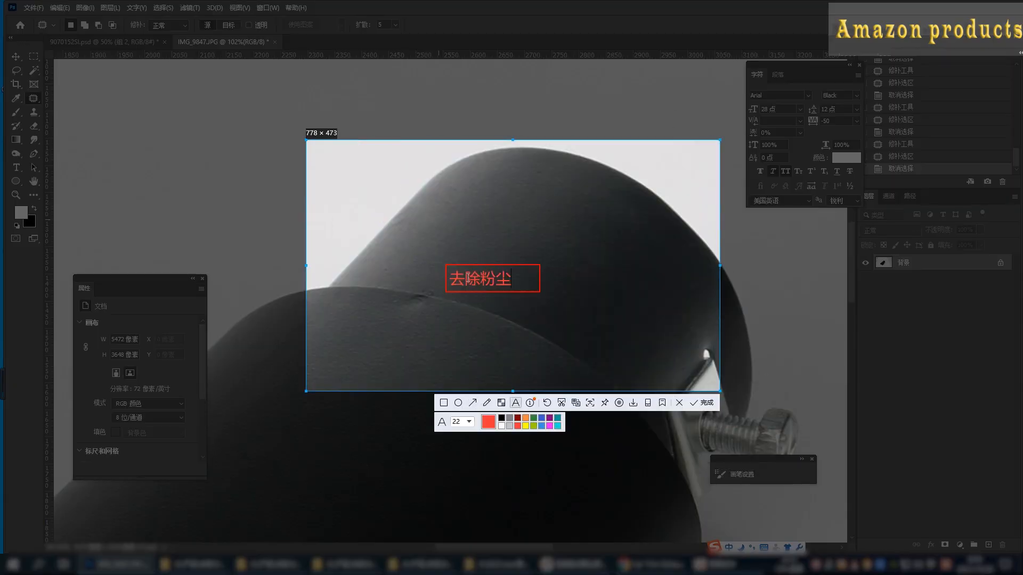
pyautogui.click(680, 404)
# Try selecting the light background around the exhaust tip with the Magic Wand, inspect the edge, and drop the selection.
pyautogui.scroll(-4, 473, 379)
pyautogui.moveTo(475, 383); pyautogui.dragTo(513, 242)
pyautogui.scroll(-2, 513, 242)
pyautogui.click(34, 70)
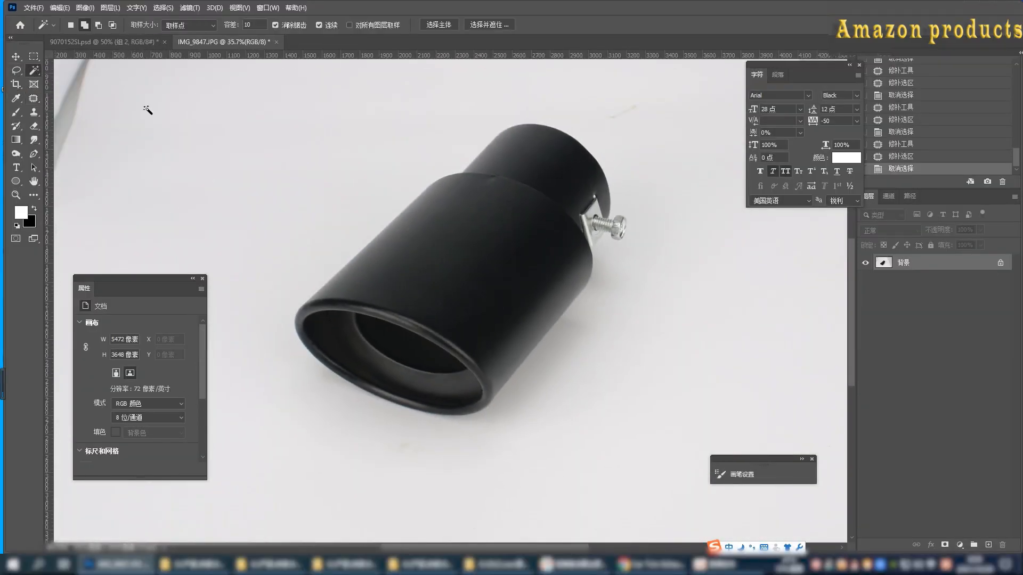
pyautogui.click(176, 128)
pyautogui.click(641, 331)
pyautogui.scroll(5, 400, 213)
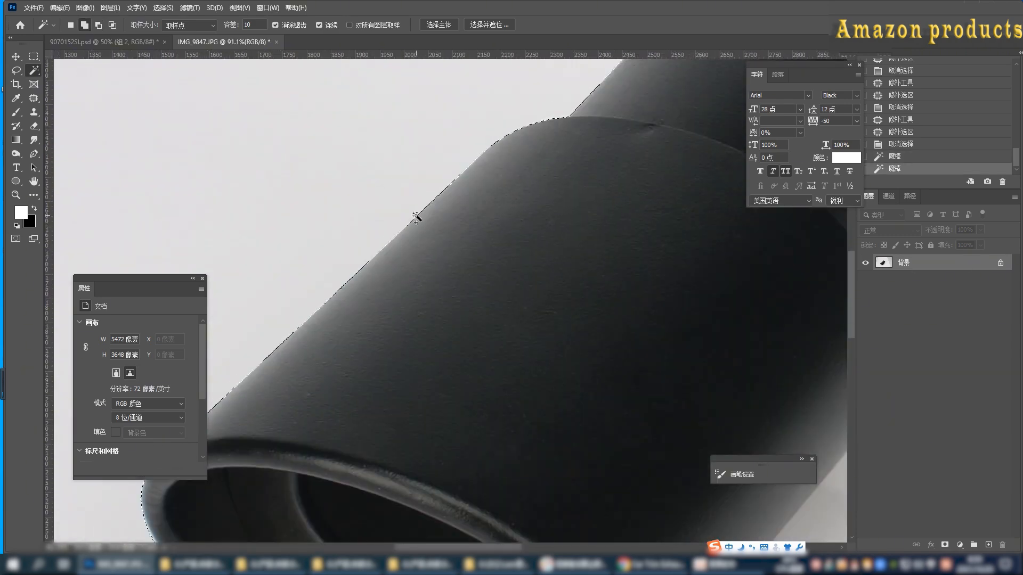
pyautogui.hotkey('ctrl', 'd')
# Start a Pen tool path at the seam between the two sections and curve it around the large section's left shoulder.
pyautogui.click(36, 155)
pyautogui.moveTo(557, 160); pyautogui.dragTo(485, 297)
pyautogui.scroll(3, 501, 259)
pyautogui.click(490, 252)
pyautogui.moveTo(424, 266); pyautogui.dragTo(552, 195)
pyautogui.moveTo(461, 247); pyautogui.dragTo(396, 308)
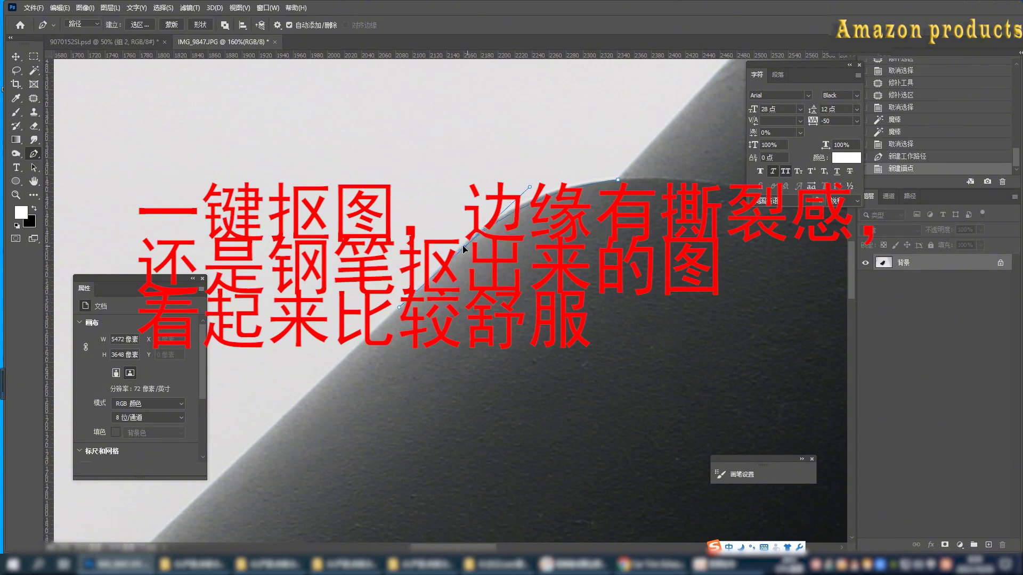
pyautogui.keyDown('alt'); pyautogui.click(462, 247); pyautogui.keyUp('alt')
# Continue the pen path down the straight left edge of the large section to the front rim.
pyautogui.moveTo(276, 476); pyautogui.dragTo(557, 154)
pyautogui.click(285, 361)
pyautogui.moveTo(284, 361); pyautogui.dragTo(478, 170)
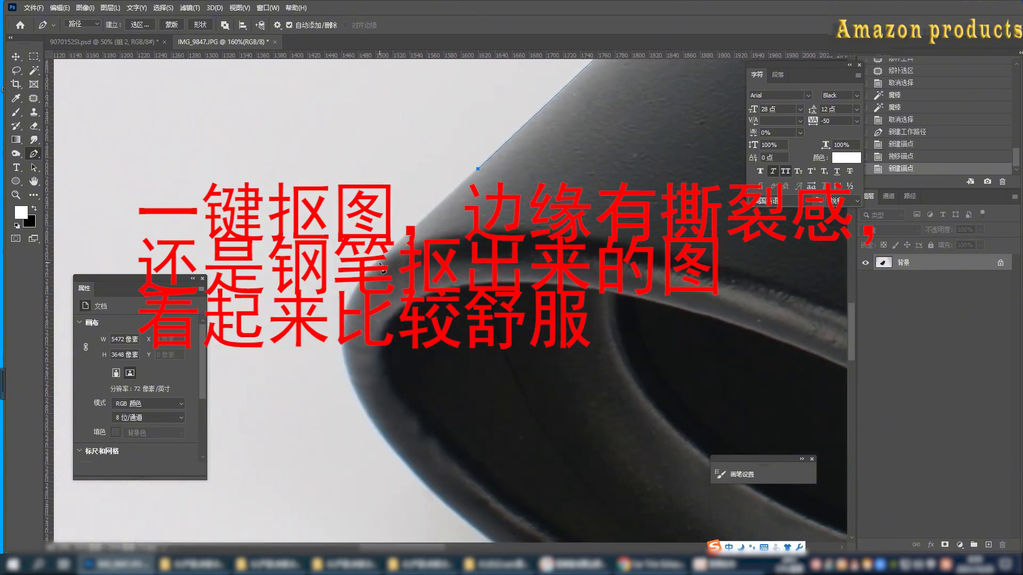
pyautogui.moveTo(378, 262); pyautogui.dragTo(364, 276)
# Trace the outer curve of the front rim around its lower side to the right end.
pyautogui.moveTo(402, 474); pyautogui.dragTo(227, 220)
pyautogui.moveTo(548, 420); pyautogui.dragTo(407, 374)
pyautogui.moveTo(703, 331); pyautogui.dragTo(603, 332)
pyautogui.keyDown('alt'); pyautogui.click(514, 417); pyautogui.keyUp('alt')
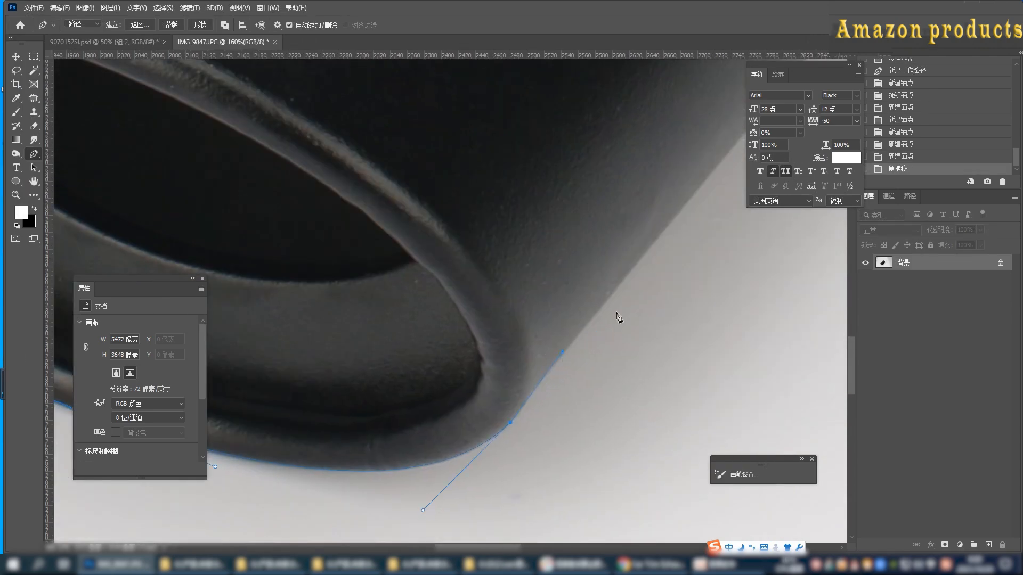
# Continue the pen path up the large section's right edge and around its shoulder to the bracket's lower tip.
pyautogui.moveTo(676, 192); pyautogui.dragTo(333, 535)
pyautogui.click(587, 273)
pyautogui.moveTo(587, 274); pyautogui.dragTo(565, 398)
pyautogui.moveTo(609, 261); pyautogui.dragTo(609, 239)
pyautogui.hotkey('ctrl', 'z')
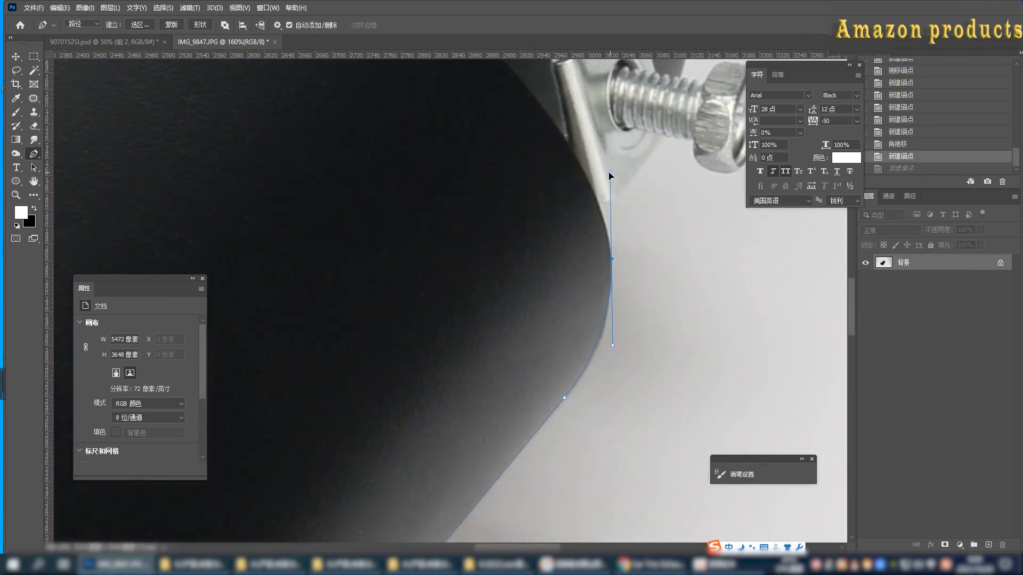
pyautogui.moveTo(609, 172); pyautogui.dragTo(609, 180)
pyautogui.moveTo(612, 260); pyautogui.dragTo(610, 272)
pyautogui.moveTo(609, 192); pyautogui.dragTo(609, 236)
pyautogui.moveTo(608, 230); pyautogui.dragTo(481, 301)
pyautogui.click(469, 271)
pyautogui.moveTo(482, 344); pyautogui.dragTo(484, 337)
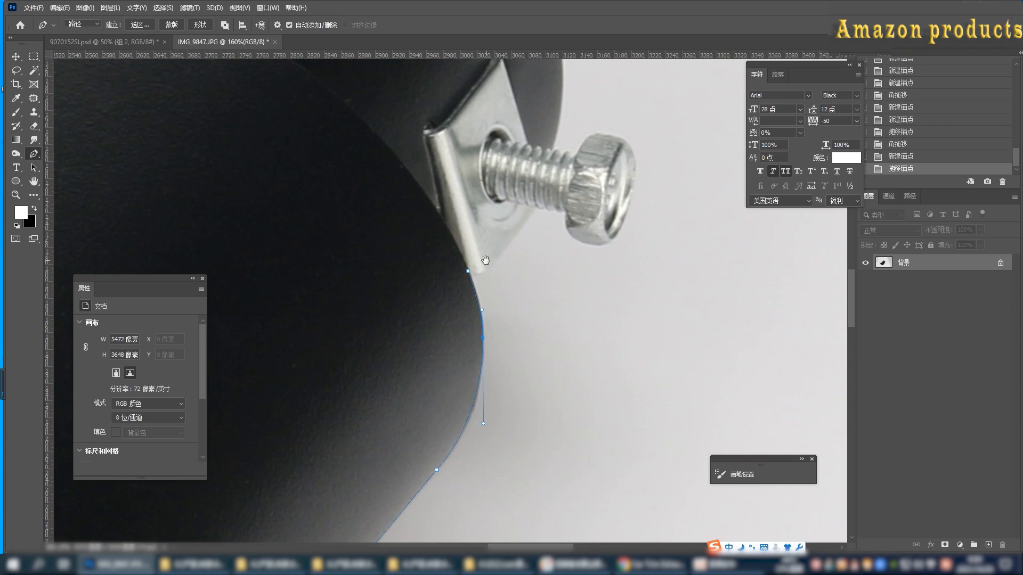
# Trace the bracket's lower edge, the underside of the screw thread and the outline of the bolt head.
pyautogui.scroll(4, 486, 261)
pyautogui.moveTo(485, 261); pyautogui.dragTo(488, 283)
pyautogui.click(549, 201)
pyautogui.moveTo(549, 202); pyautogui.dragTo(455, 319)
pyautogui.moveTo(468, 319); pyautogui.dragTo(474, 323)
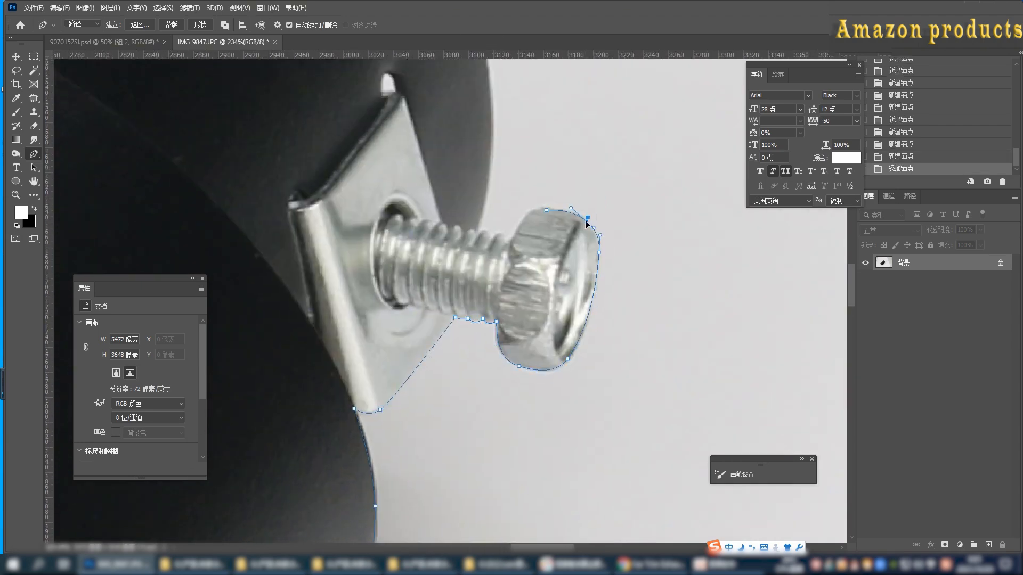
# Undo the extra anchor point on the bolt head and trace the upper side of the screw thread toward the bracket.
pyautogui.hotkey('ctrl', 'z')
pyautogui.moveTo(515, 234); pyautogui.dragTo(475, 236)
pyautogui.click(505, 243)
pyautogui.click(492, 236)
pyautogui.click(478, 231)
# Extend the pen path along the narrow pipe's right edge and over its rounded far end.
pyautogui.moveTo(513, 165); pyautogui.dragTo(523, 371)
pyautogui.moveTo(493, 261); pyautogui.dragTo(481, 179)
pyautogui.moveTo(437, 112); pyautogui.dragTo(512, 338)
pyautogui.moveTo(388, 180); pyautogui.dragTo(271, 80)
pyautogui.moveTo(310, 107); pyautogui.dragTo(610, 353)
# Refine the curve on the narrow pipe's left shoulder and close the path at its starting point on the seam.
pyautogui.scroll(-3, 629, 366)
pyautogui.moveTo(379, 320); pyautogui.dragTo(341, 361)
pyautogui.click(391, 300)
pyautogui.hotkey('ctrl', 'z')
pyautogui.keyDown('ctrl'); pyautogui.click(463, 195); pyautogui.keyUp('ctrl')
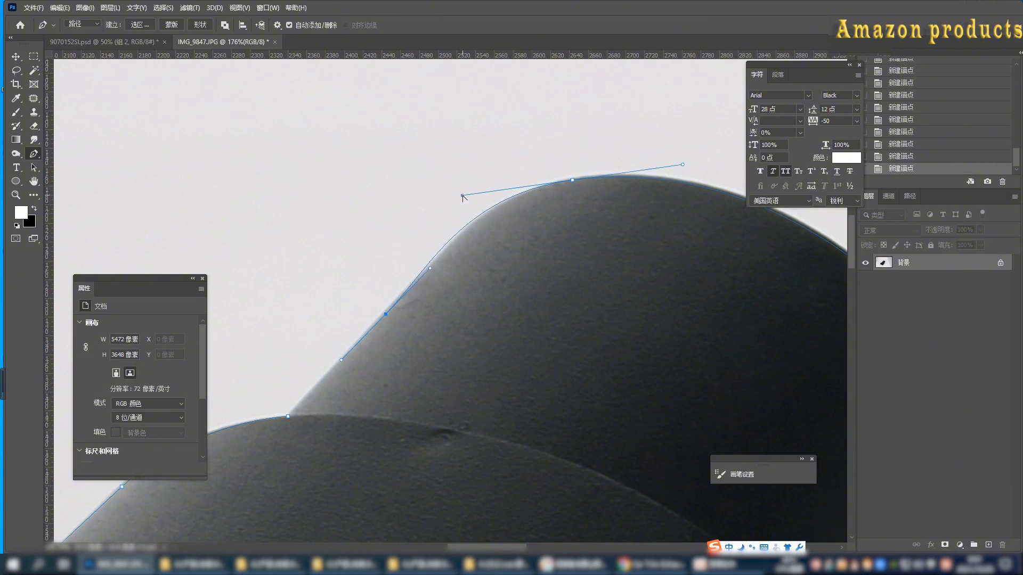
pyautogui.moveTo(469, 203); pyautogui.dragTo(471, 205)
pyautogui.click(288, 416)
# Turn the closed path into a feathered selection and copy the exhaust tip onto a new layer.
pyautogui.hotkey('ctrl', 'Return')
pyautogui.hotkey('shift', 'F6')
pyautogui.press('Return')
pyautogui.hotkey('ctrl', 'j')
# Add a new layer between the background and the cutout and fill it with white.
pyautogui.click(912, 279)
pyautogui.click(989, 545)
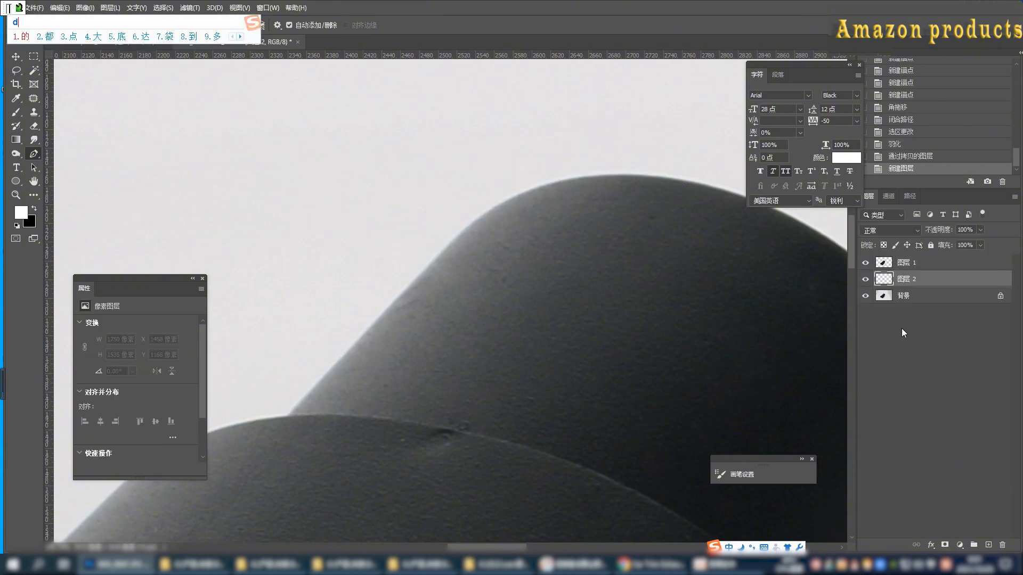
pyautogui.hotkey('ctrl', 'space')
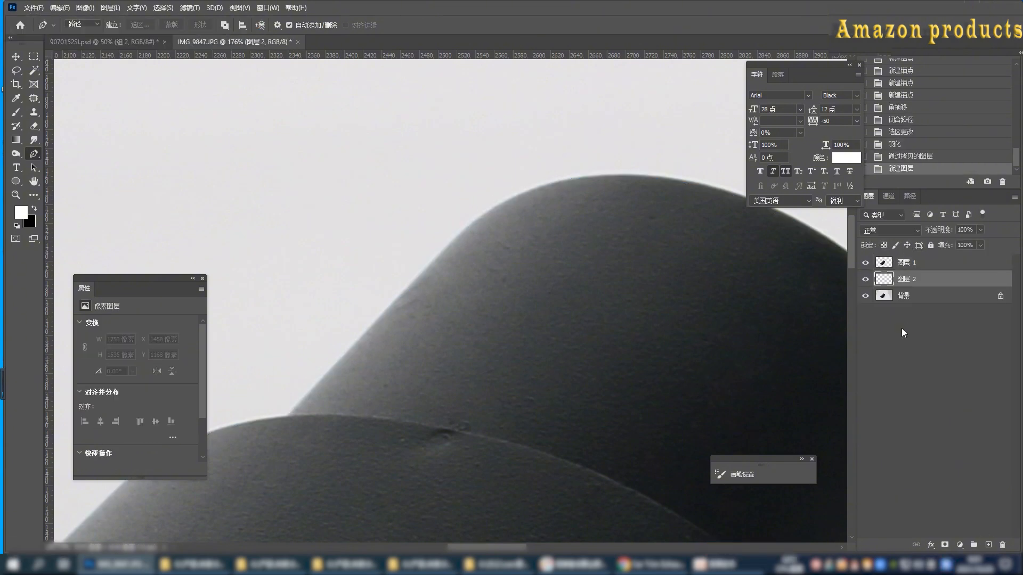
pyautogui.hotkey('alt', 'Delete')
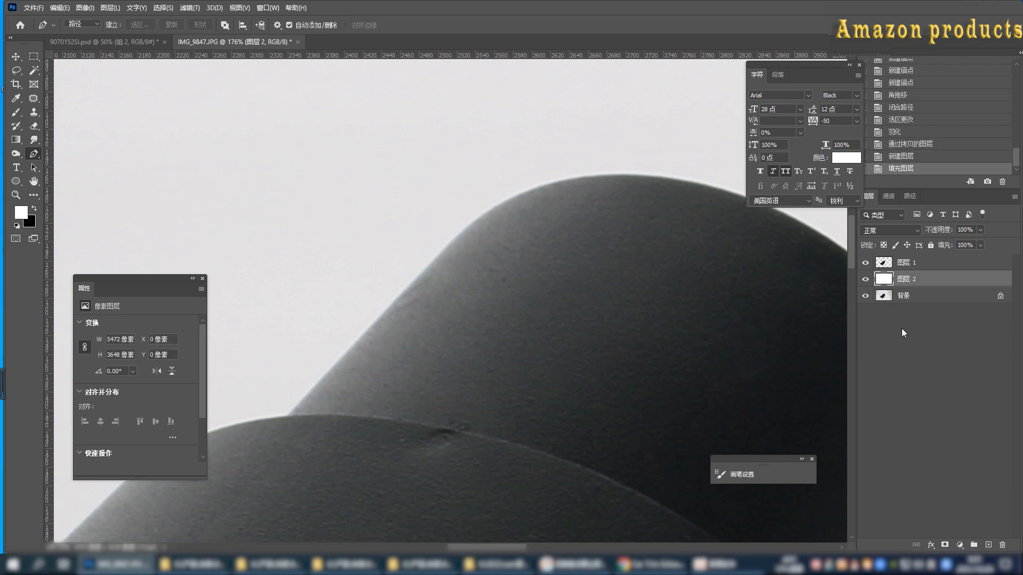
# Capture a screen region around the cutout edge and begin a text annotation reading "做大图的话，".
pyautogui.hotkey('ctrl', 'alt', 'a')
pyautogui.moveTo(238, 138); pyautogui.dragTo(674, 485)
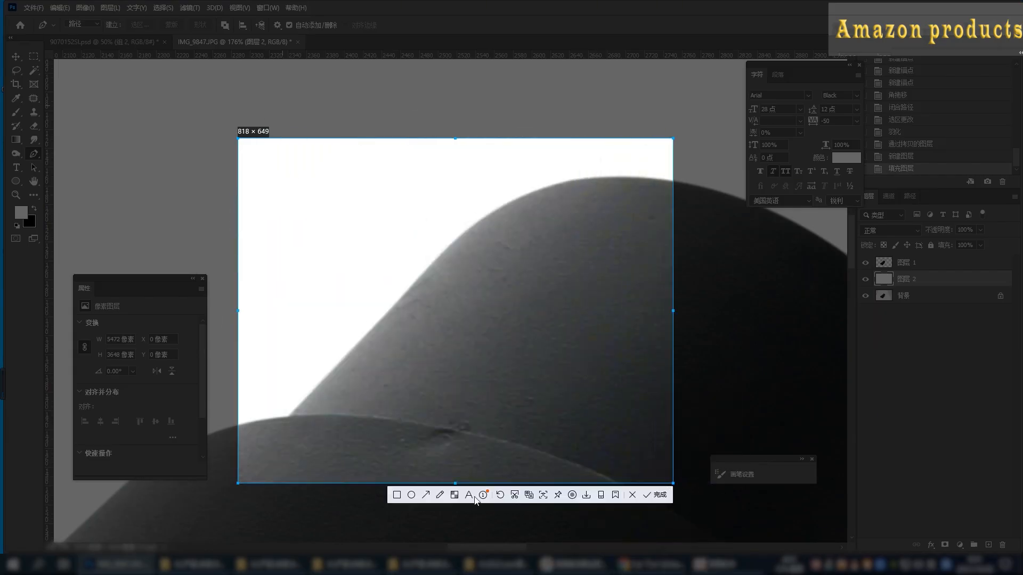
pyautogui.click(468, 495)
pyautogui.write('做')
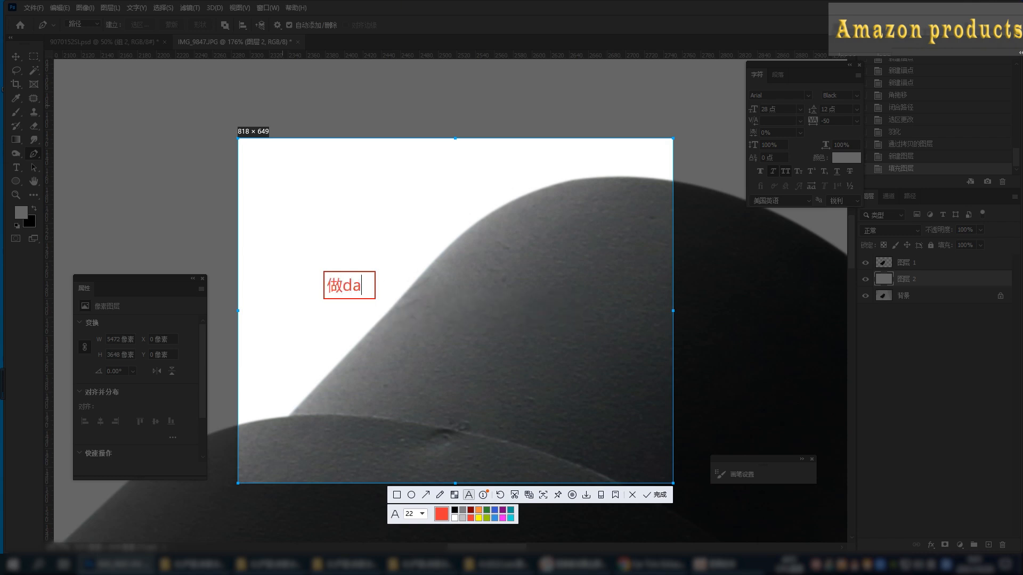
pyautogui.write('大图的')
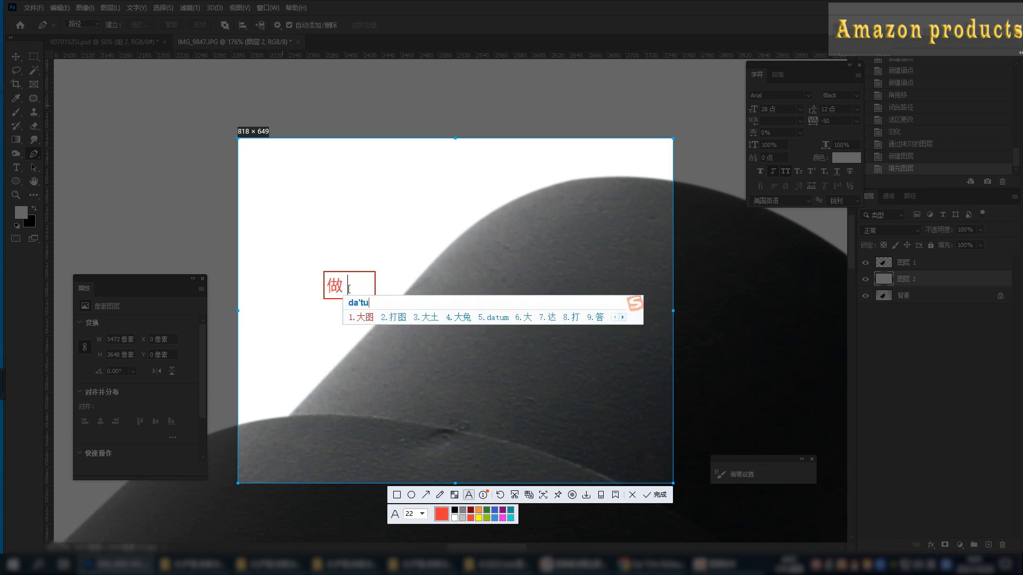
pyautogui.write('画')
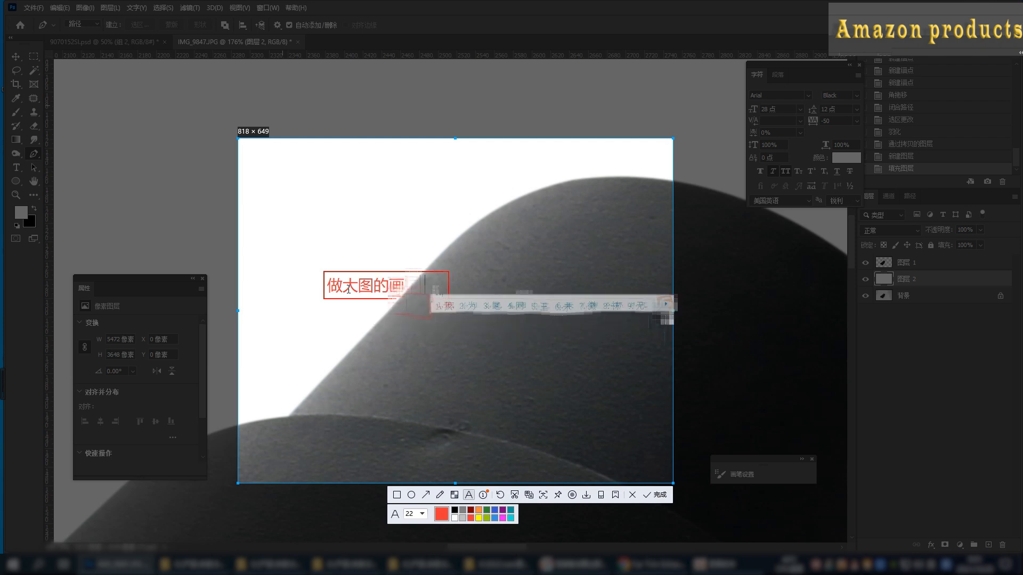
pyautogui.write('，hua')
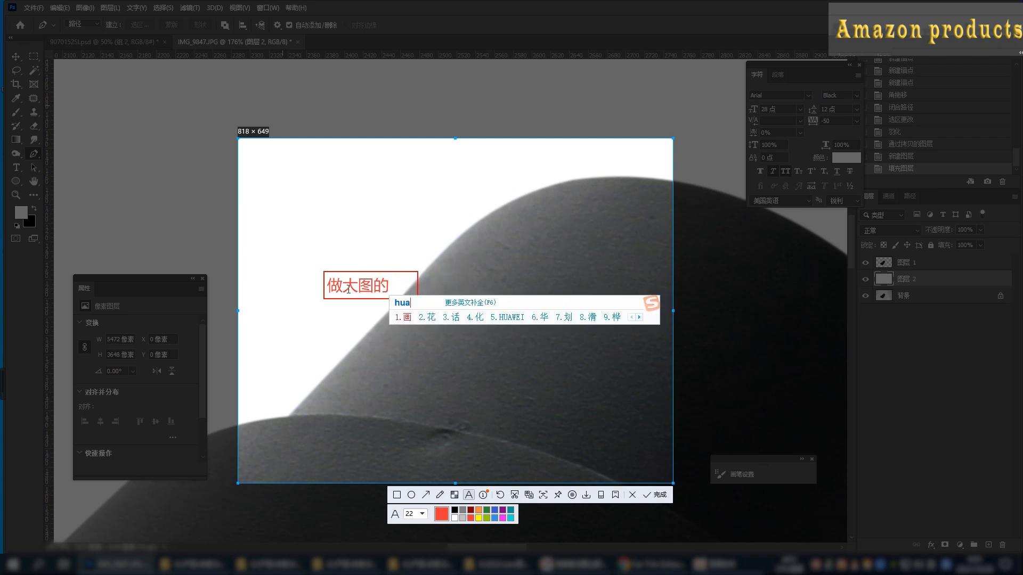
pyautogui.write('话，')
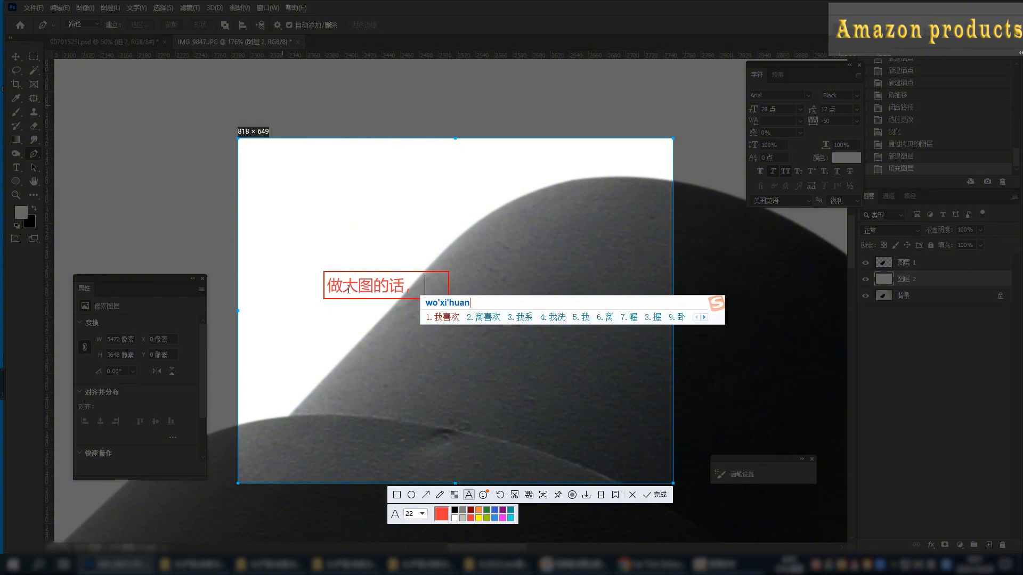
# Complete the annotation with "我喜欢用钢笔工具抠图，边缘比较细腻".
pyautogui.write('我喜欢yo用钢笔')
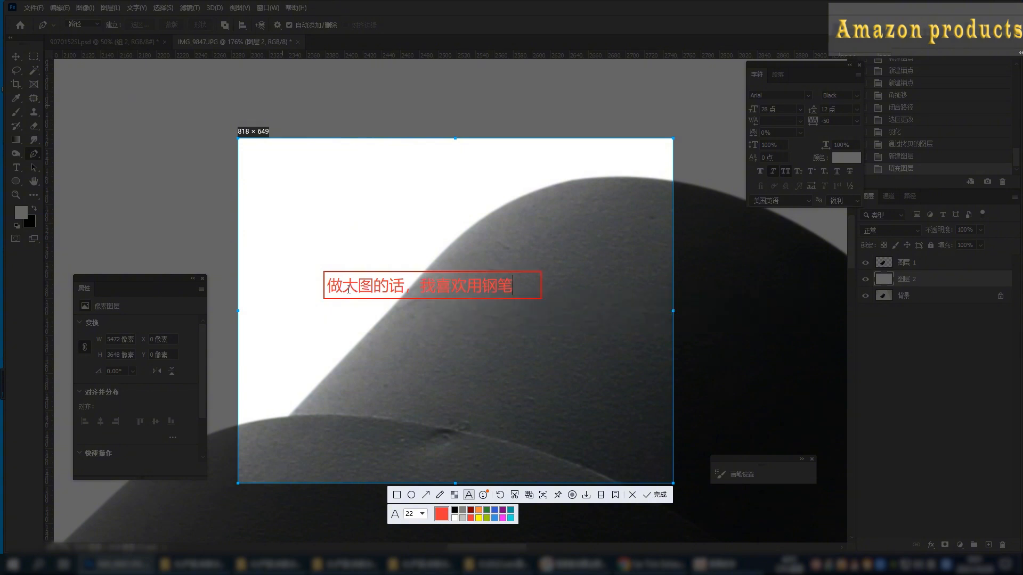
pyautogui.write('gong工具')
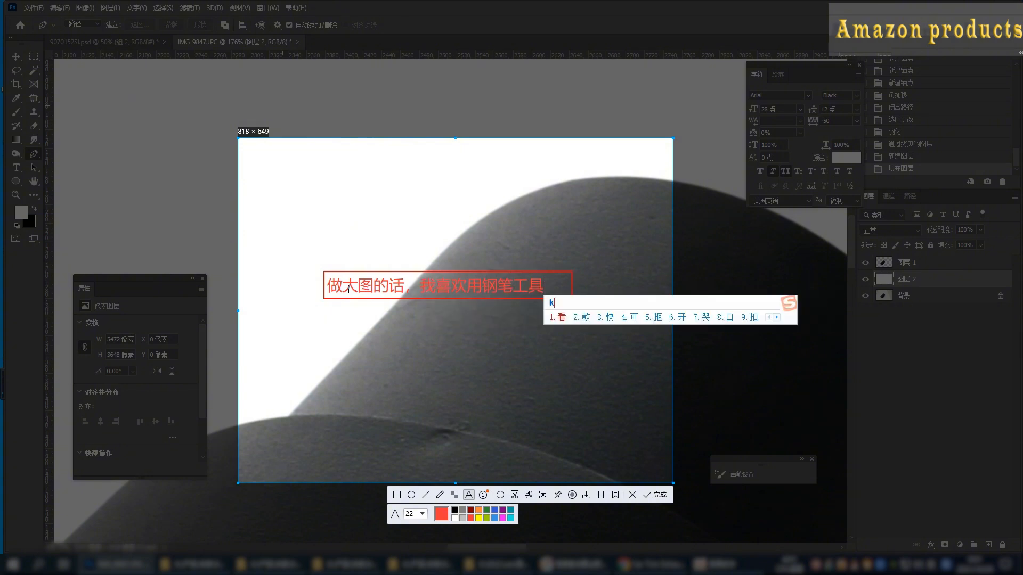
pyautogui.write('k抠图，')
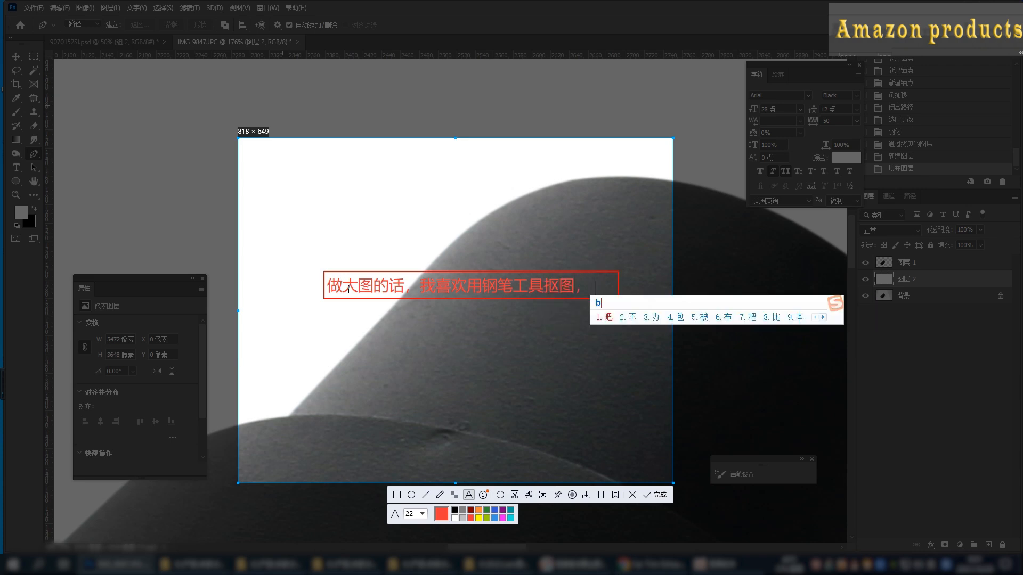
pyautogui.write('bijiao')
pyautogui.press('space')
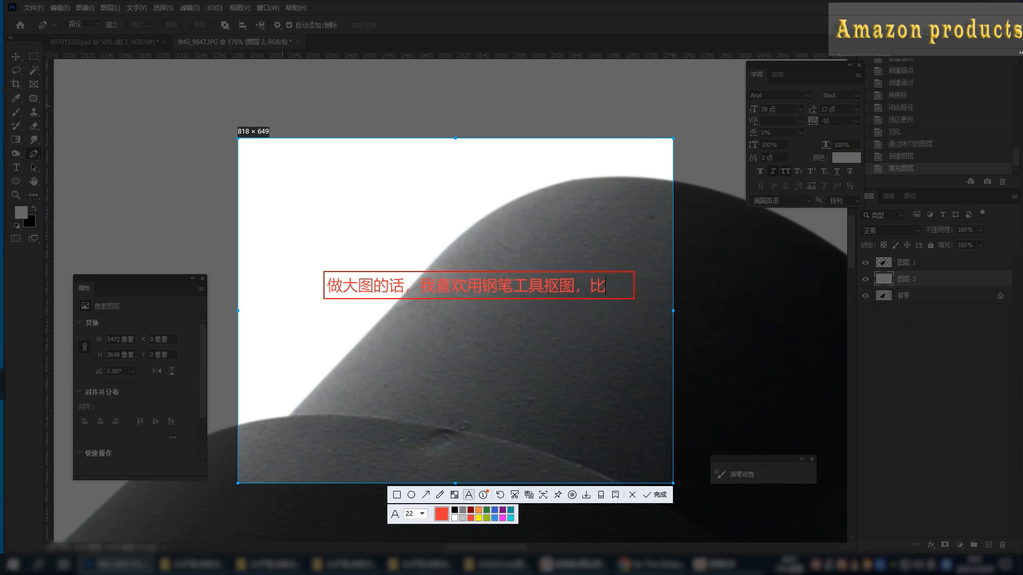
pyautogui.write('bianyuan')
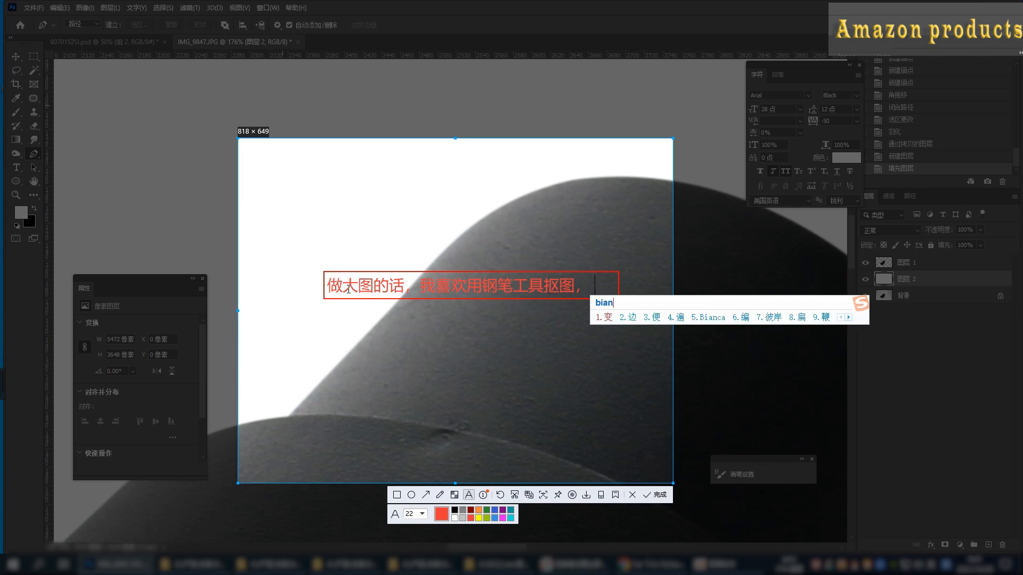
pyautogui.press('space')
pyautogui.write('bijiao')
pyautogui.press('space')
pyautogui.write('xini')
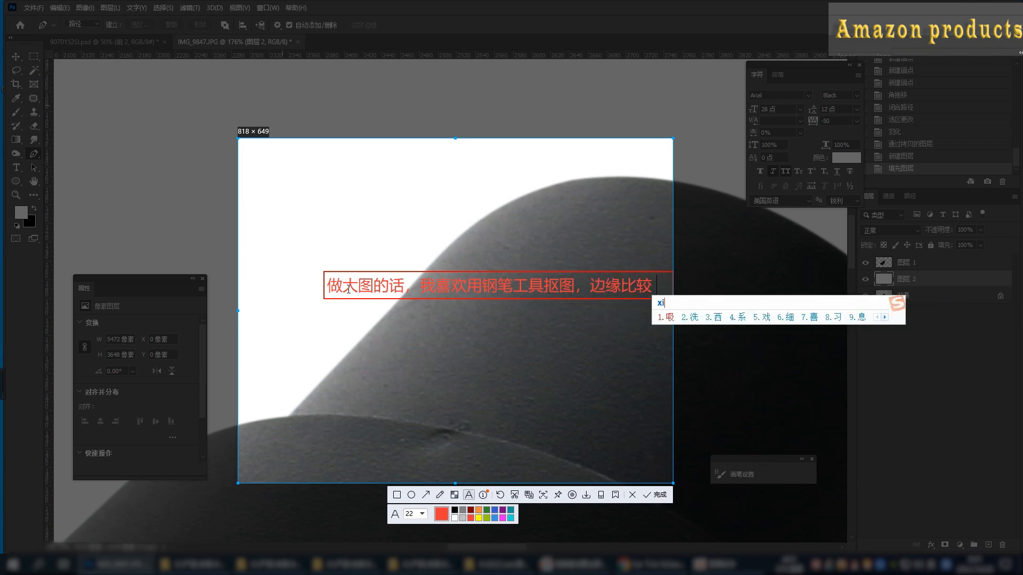
pyautogui.press('space')
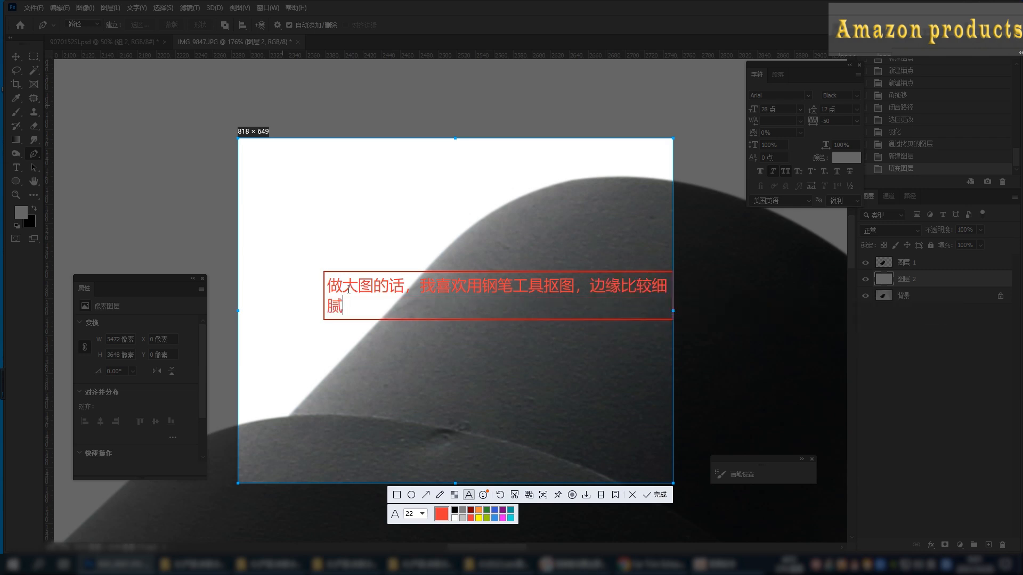
# Extend the annotation text with "，用魔棒，放在深色背景，".
pyautogui.write(',yong')
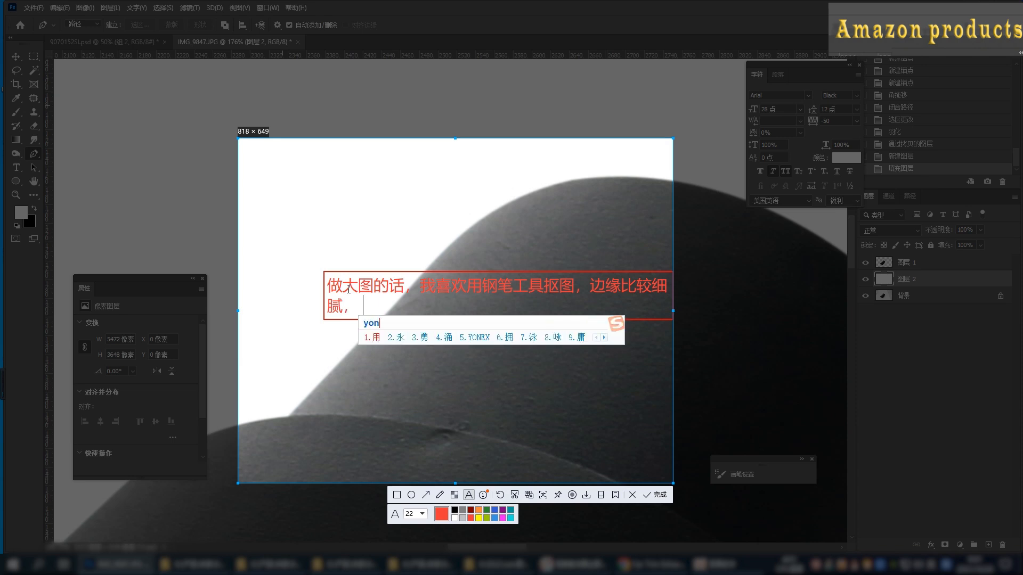
pyautogui.press('space')
pyautogui.write('mobang')
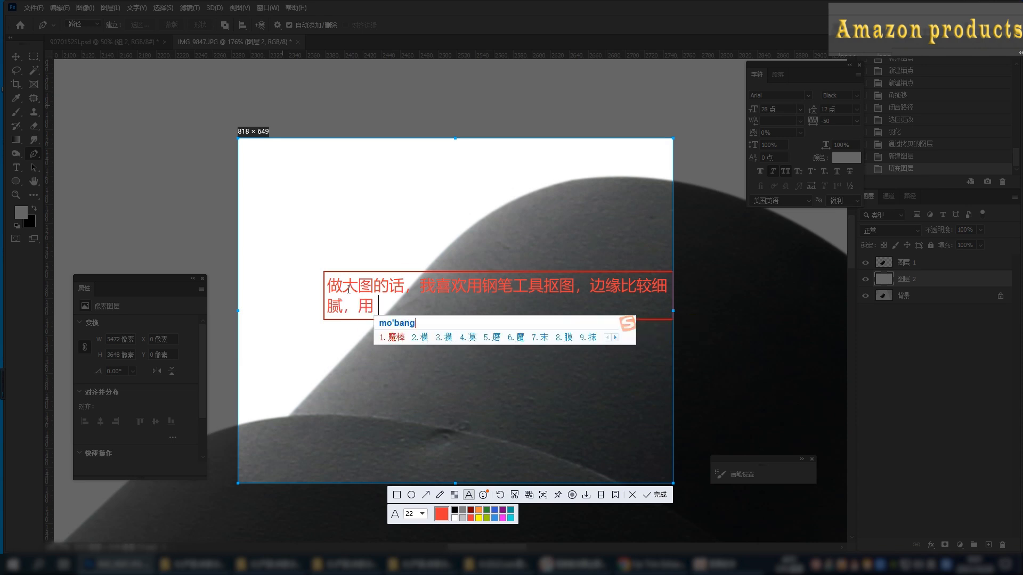
pyautogui.press('space')
pyautogui.write(',fang')
pyautogui.write('zai')
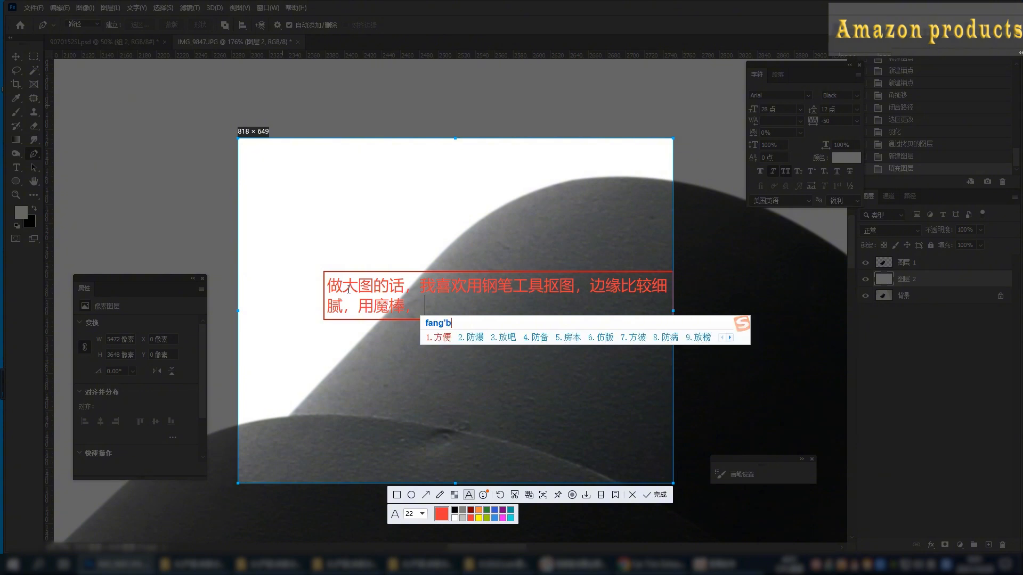
pyautogui.press('space')
pyautogui.write('shen')
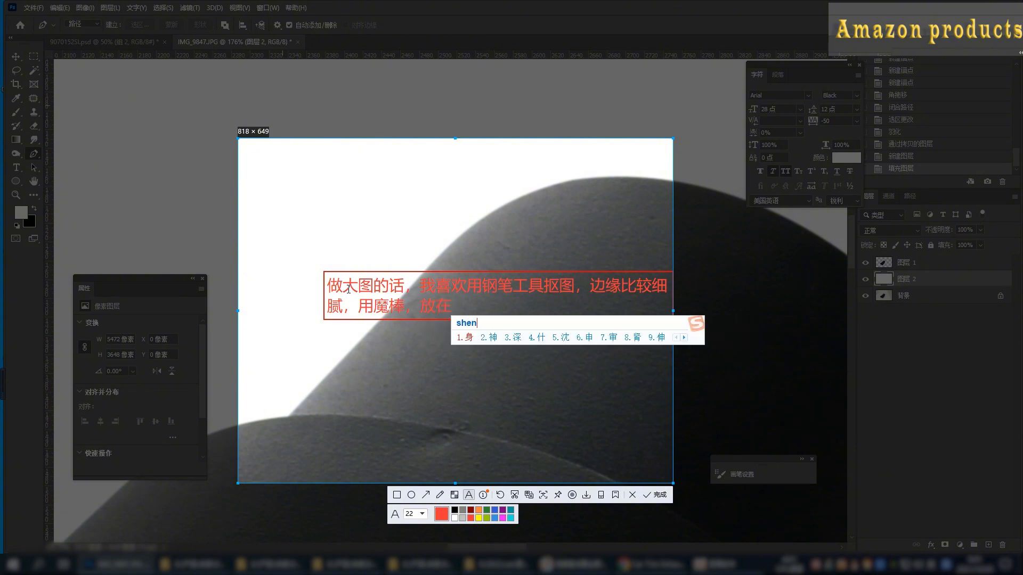
pyautogui.write('se')
pyautogui.press('space')
pyautogui.write('beijing')
pyautogui.press('space')
pyautogui.write(',')
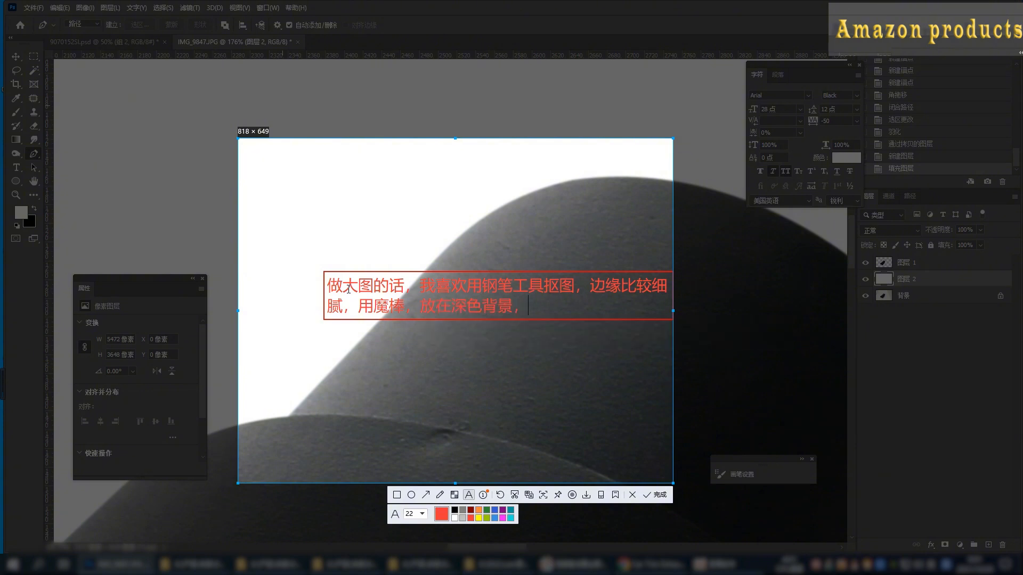
pyautogui.write('sibian')
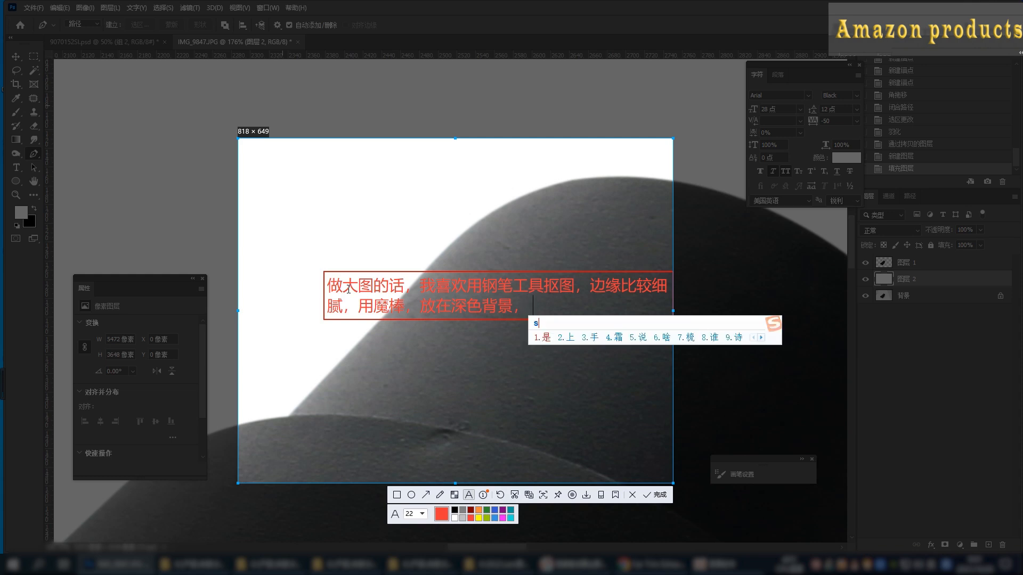
pyautogui.press('BackSpace')
pyautogui.press('BackSpace')
pyautogui.press('BackSpace')
pyautogui.press('BackSpace')
pyautogui.press('BackSpace')
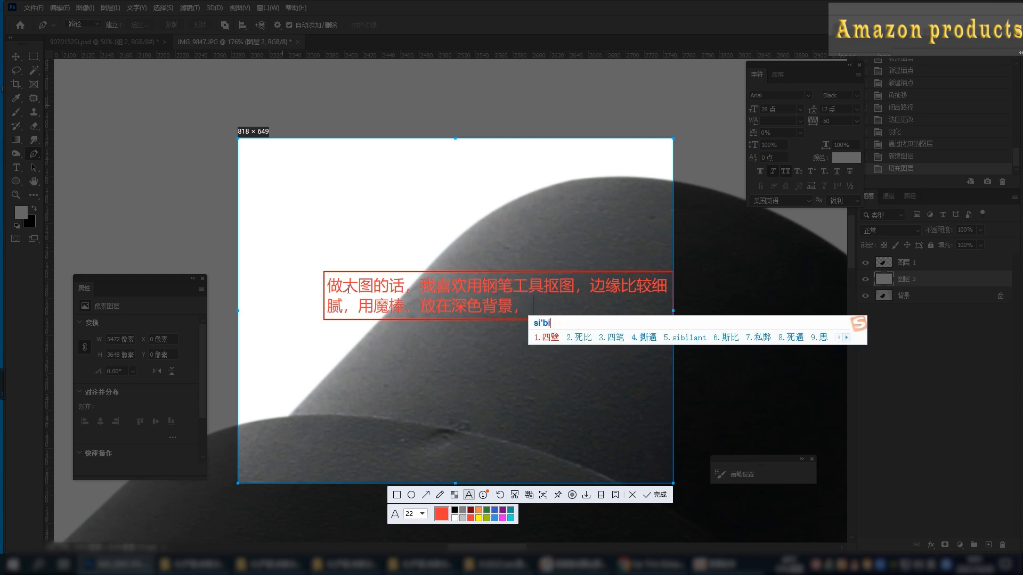
pyautogui.write('hibian')
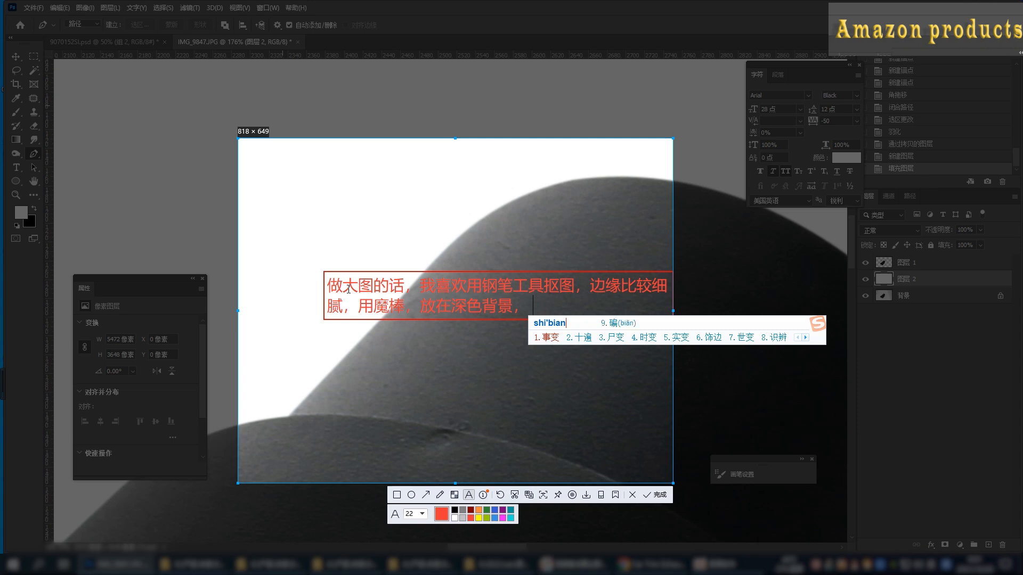
pyautogui.press('BackSpace')
pyautogui.press('BackSpace')
pyautogui.press('BackSpace')
pyautogui.press('BackSpace')
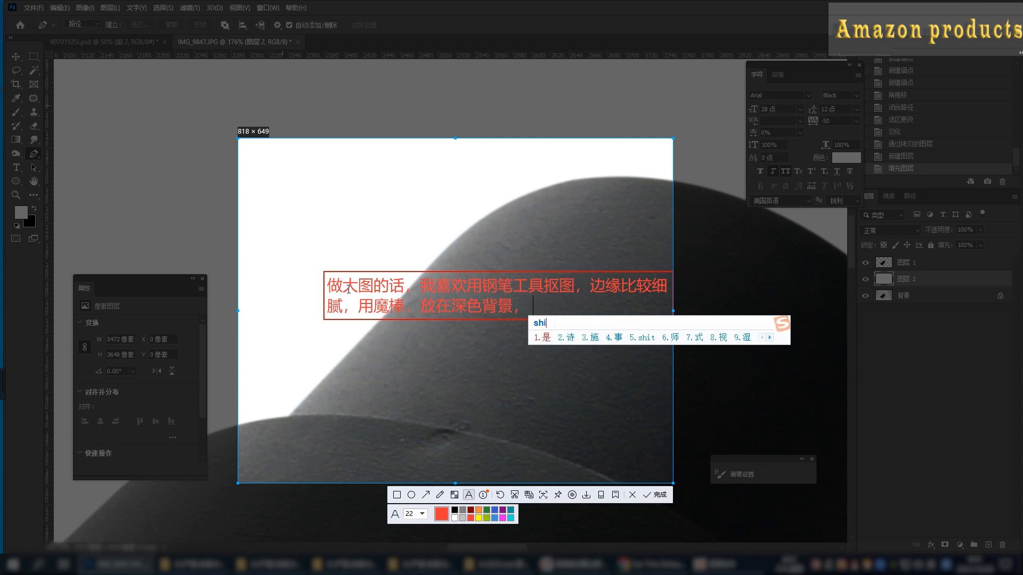
pyautogui.write('kai')
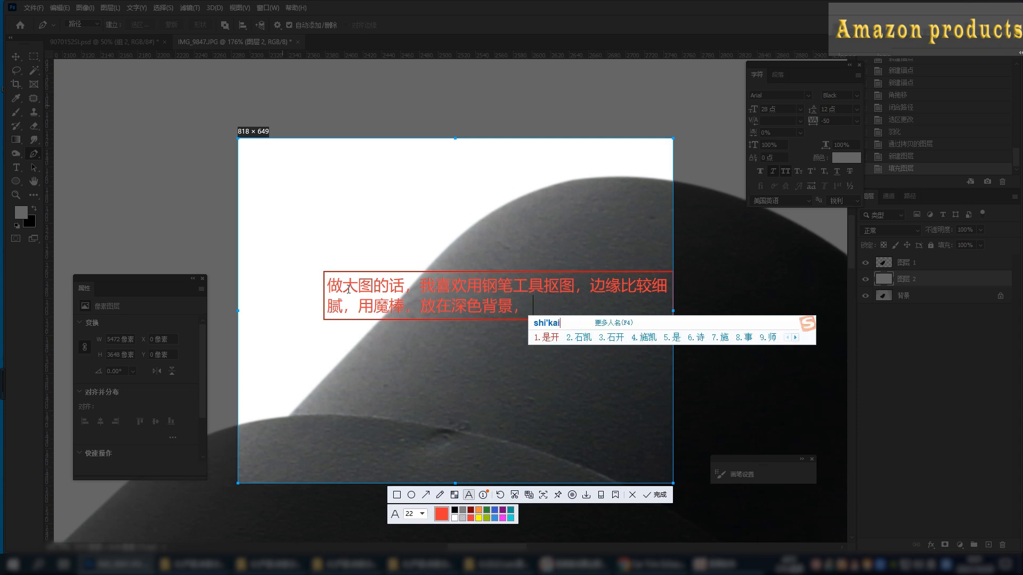
pyautogui.press('BackSpace')
pyautogui.press('BackSpace')
pyautogui.press('BackSpace')
pyautogui.press('BackSpace')
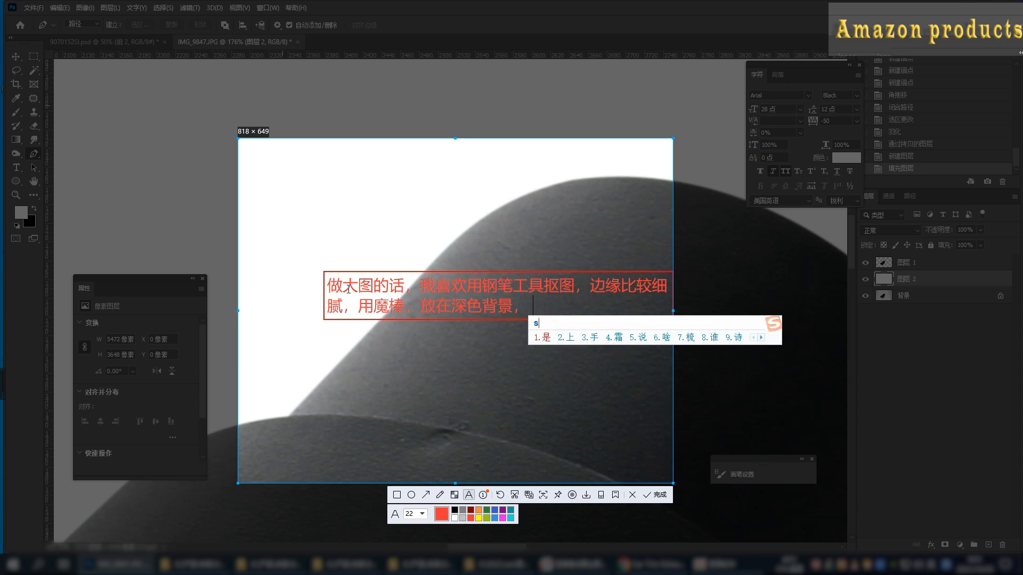
# Finish the annotation with "撕边很明显" and discard the annotated screen capture.
pyautogui.write('ikai')
pyautogui.press('space')
pyautogui.press('BackSpace')
pyautogui.write('bi')
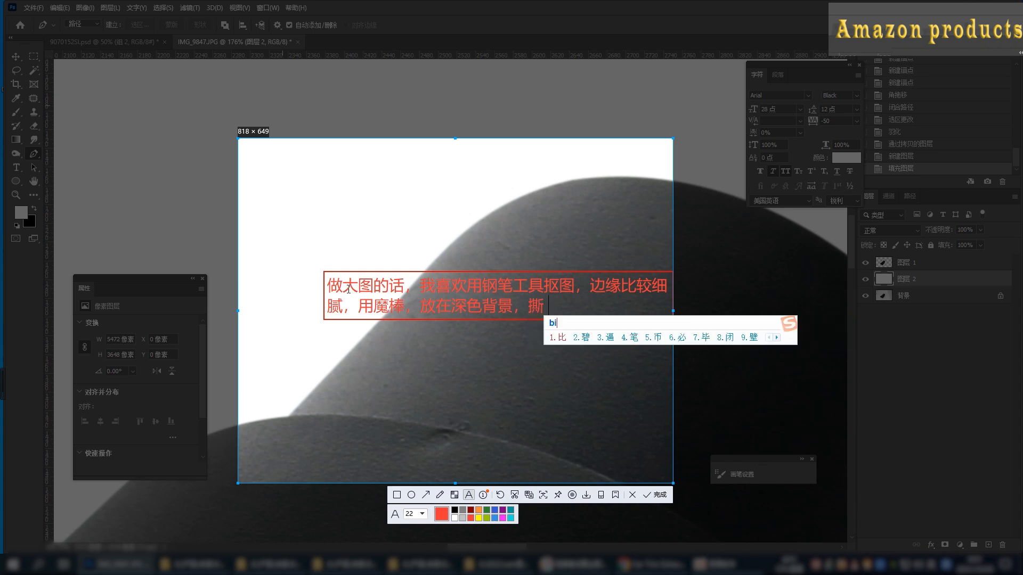
pyautogui.write('an')
pyautogui.press('space')
pyautogui.write('hen')
pyautogui.press('space')
pyautogui.write('mig')
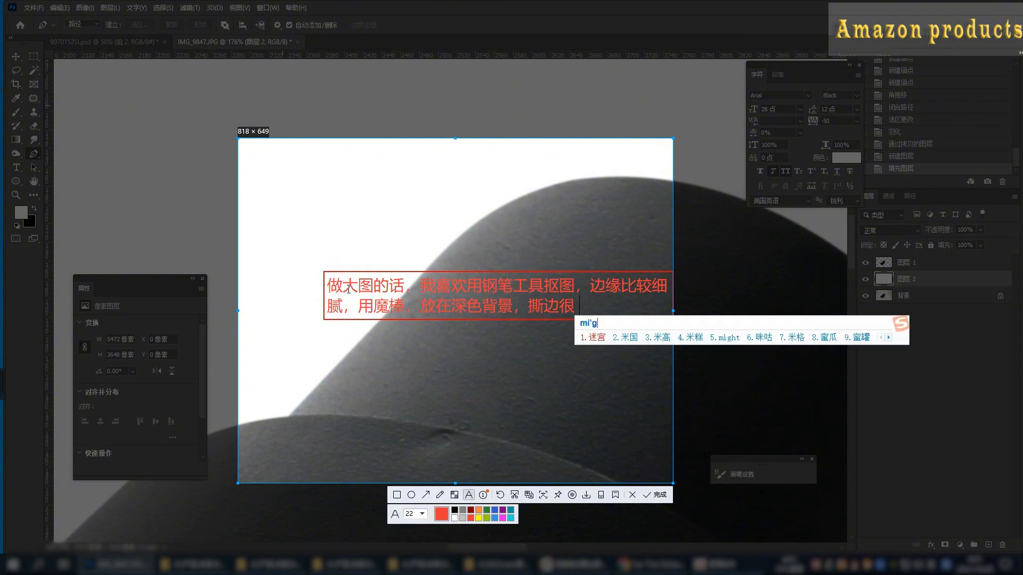
pyautogui.press('BackSpace')
pyautogui.write('ngb')
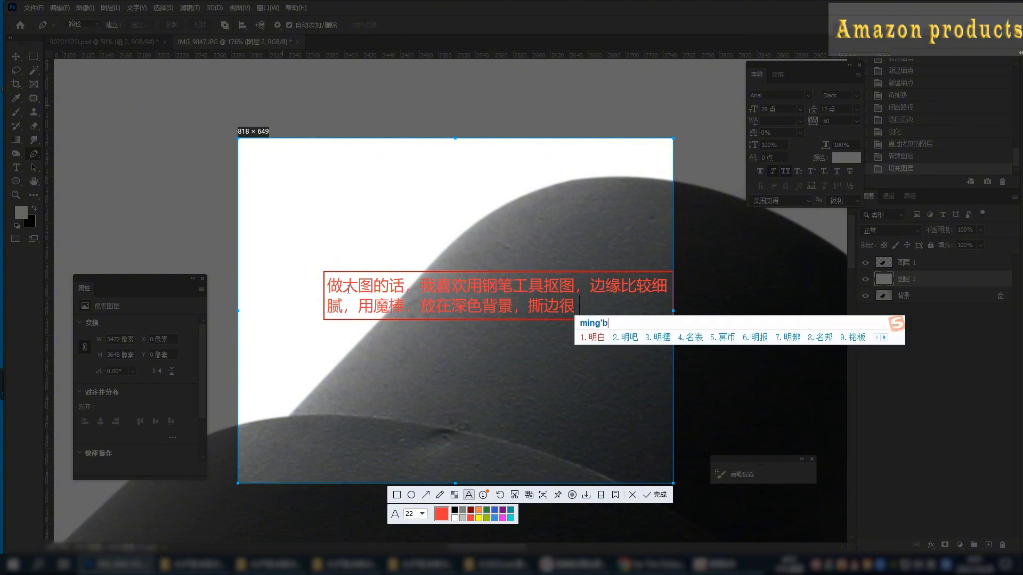
pyautogui.press('BackSpace')
pyautogui.write('xian')
pyautogui.press('space')
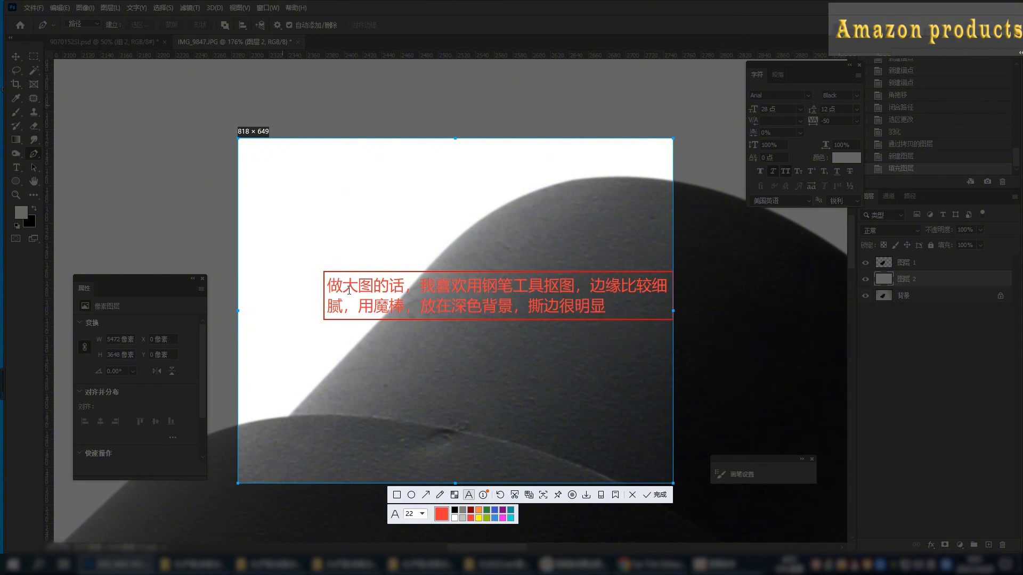
pyautogui.click(633, 495)
# Compare the cutout on pure white with the original background by toggling the white fill layer's visibility.
pyautogui.scroll(-5, 592, 231)
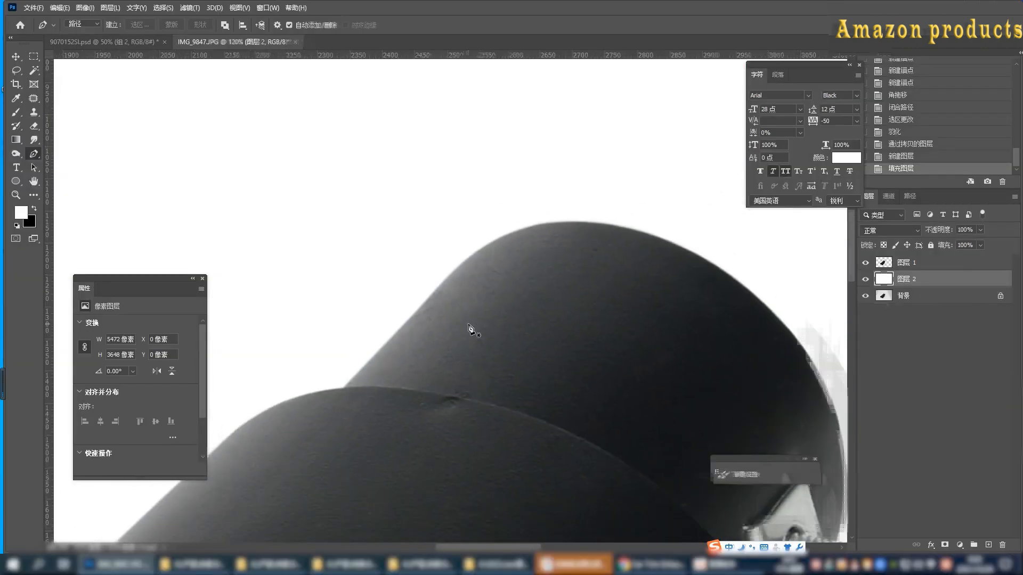
pyautogui.moveTo(592, 231); pyautogui.dragTo(598, 178)
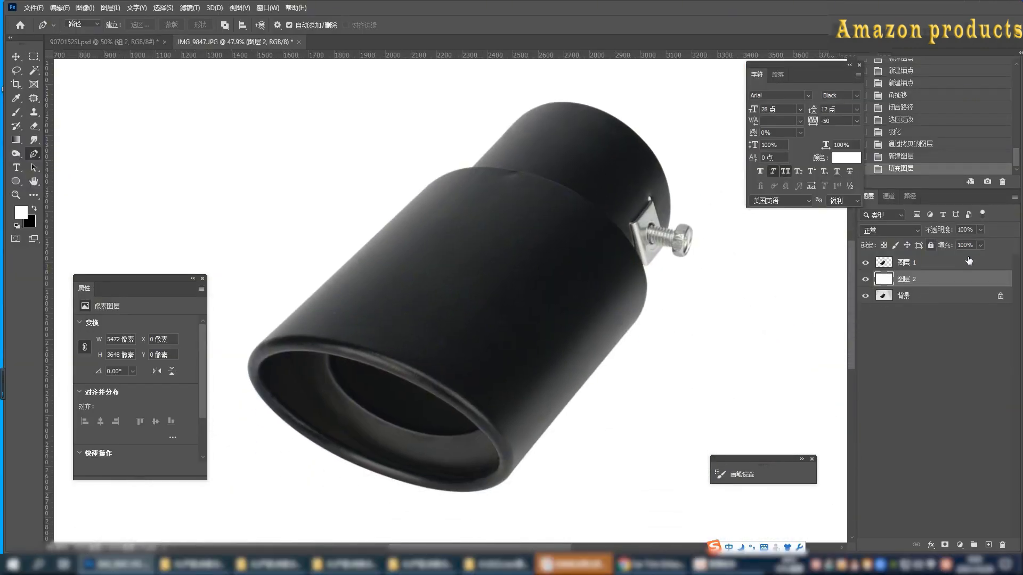
pyautogui.click(866, 279)
pyautogui.click(866, 280)
pyautogui.click(866, 279)
pyautogui.click(866, 279)
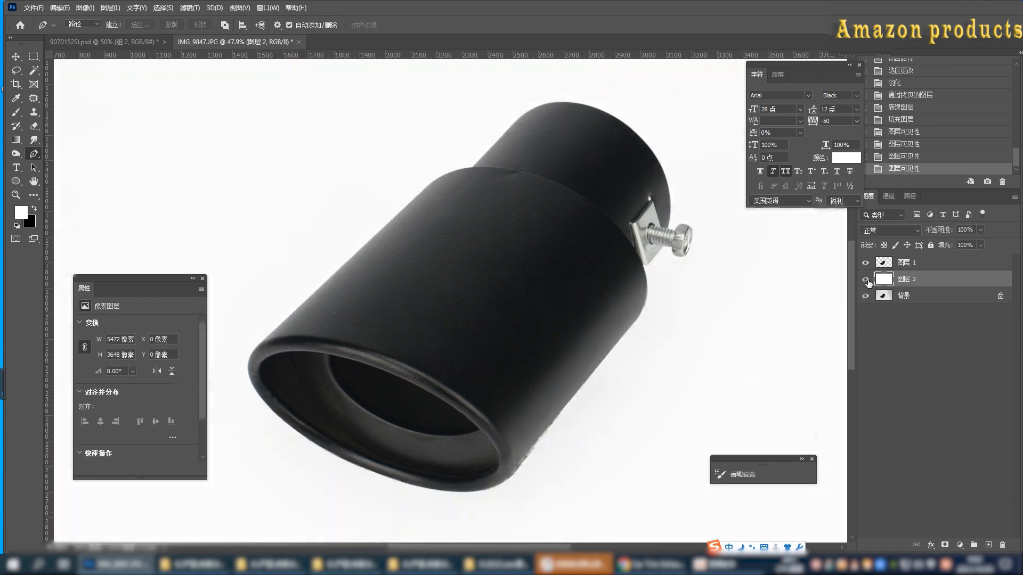
pyautogui.scroll(-3, 354, 293)
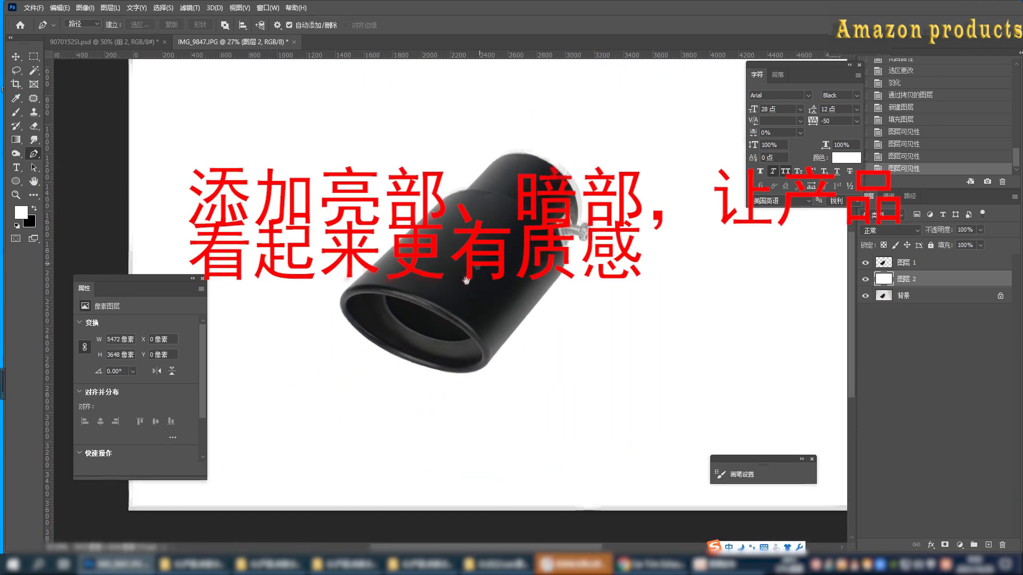
# Add a layer above the cutout and draw a straight Pen shape line, about 553 × 646 px, along the body's lower-right edge.
pyautogui.scroll(3, 445, 320)
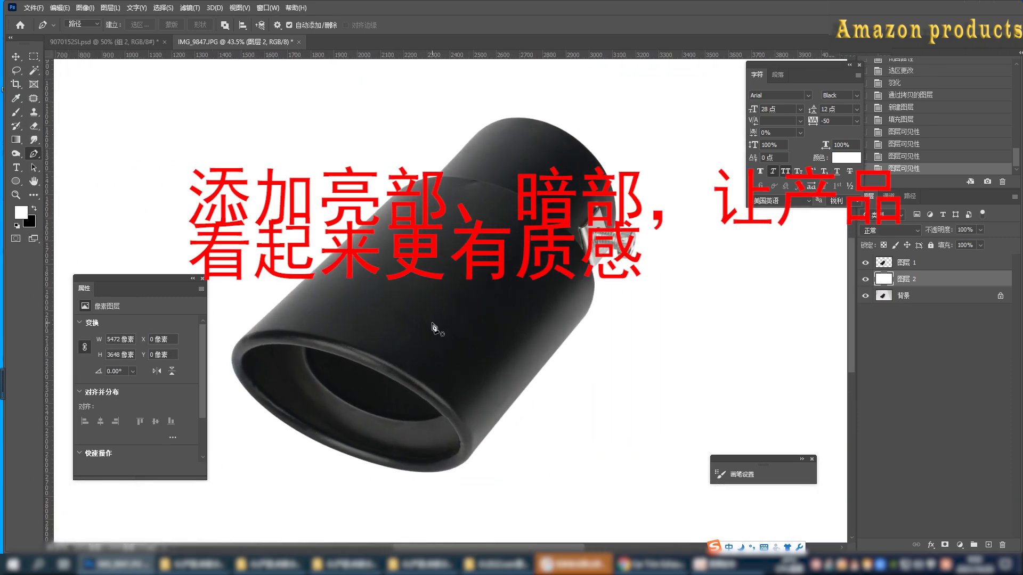
pyautogui.moveTo(434, 328); pyautogui.dragTo(451, 282)
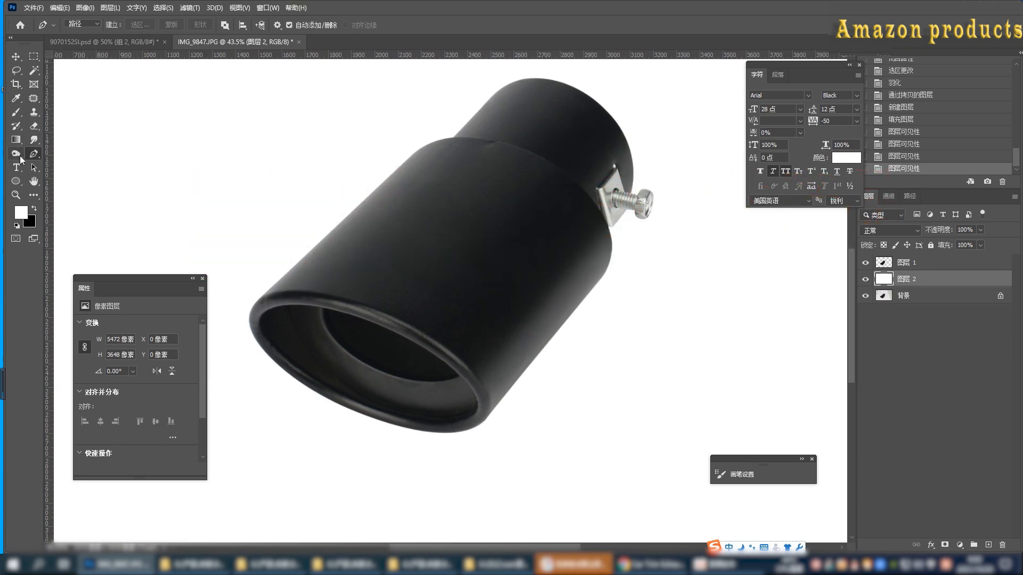
pyautogui.click(988, 545)
pyautogui.click(83, 24)
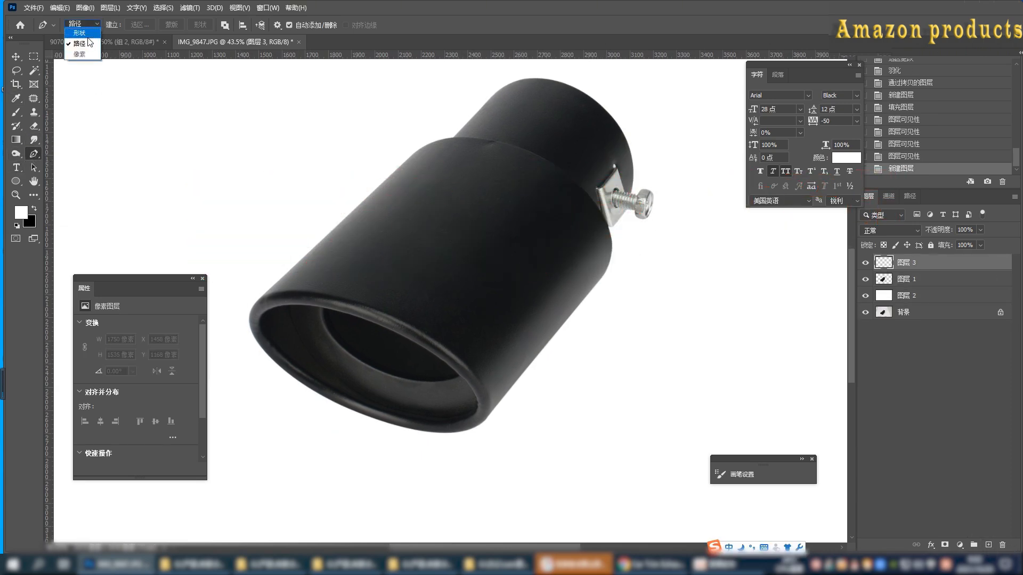
pyautogui.click(80, 35)
pyautogui.click(486, 393)
pyautogui.click(615, 244)
# Give the edge line a white stroke 27.51 px wide and feather it by 41.8 px.
pyautogui.click(132, 24)
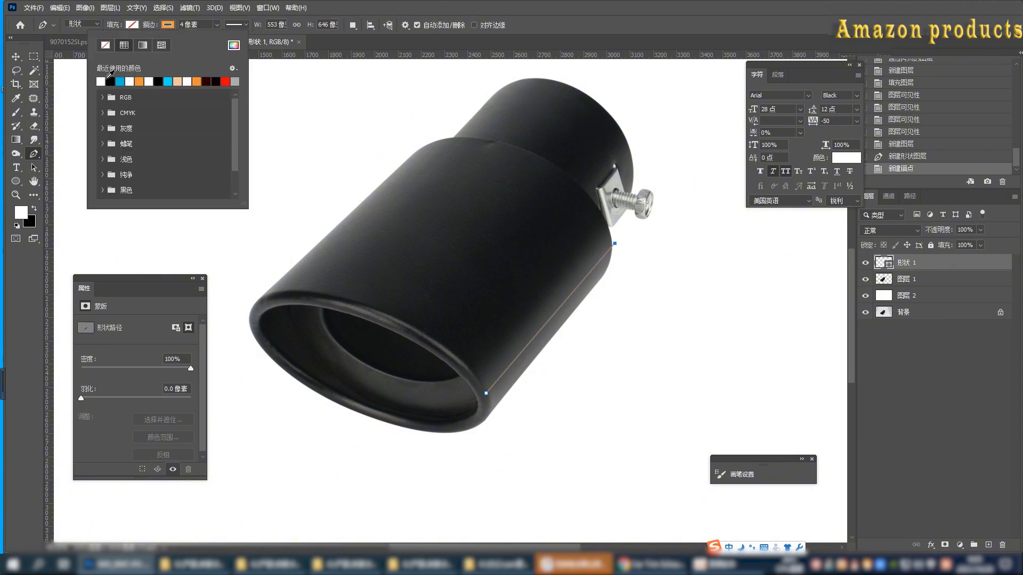
pyautogui.click(217, 25)
pyautogui.moveTo(208, 37); pyautogui.dragTo(237, 37)
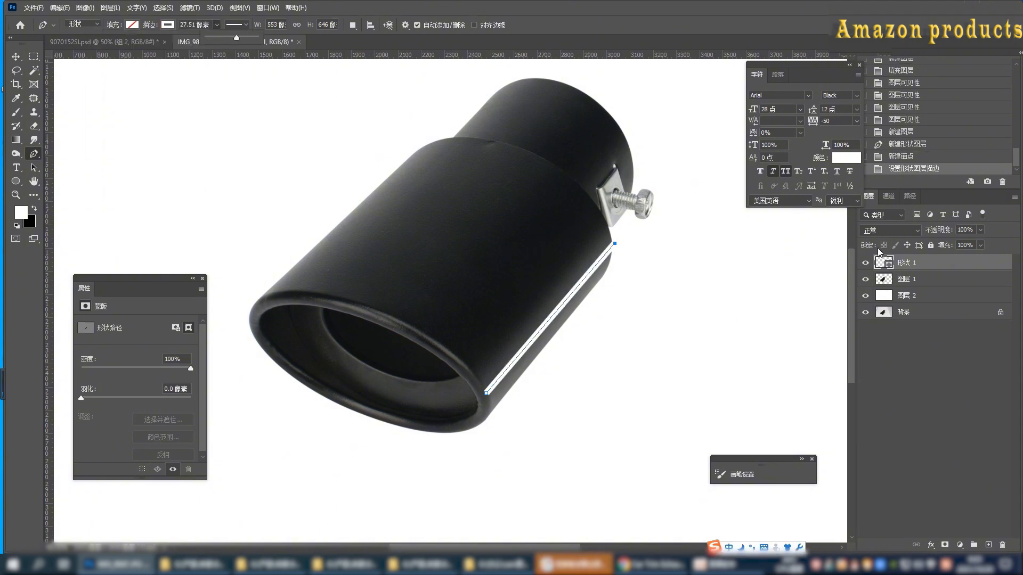
pyautogui.moveTo(713, 459); pyautogui.dragTo(669, 304)
pyautogui.moveTo(157, 282); pyautogui.dragTo(753, 272)
pyautogui.moveTo(677, 388); pyautogui.dragTo(733, 389)
# Group the highlight line with the cutout layer and mask the group with the exhaust tip's outline.
pyautogui.click(865, 262)
pyautogui.click(865, 262)
pyautogui.keyDown('ctrl'); pyautogui.click(883, 281); pyautogui.keyUp('ctrl')
pyautogui.keyDown('ctrl'); pyautogui.click(928, 281); pyautogui.keyUp('ctrl')
pyautogui.hotkey('ctrl', 'g')
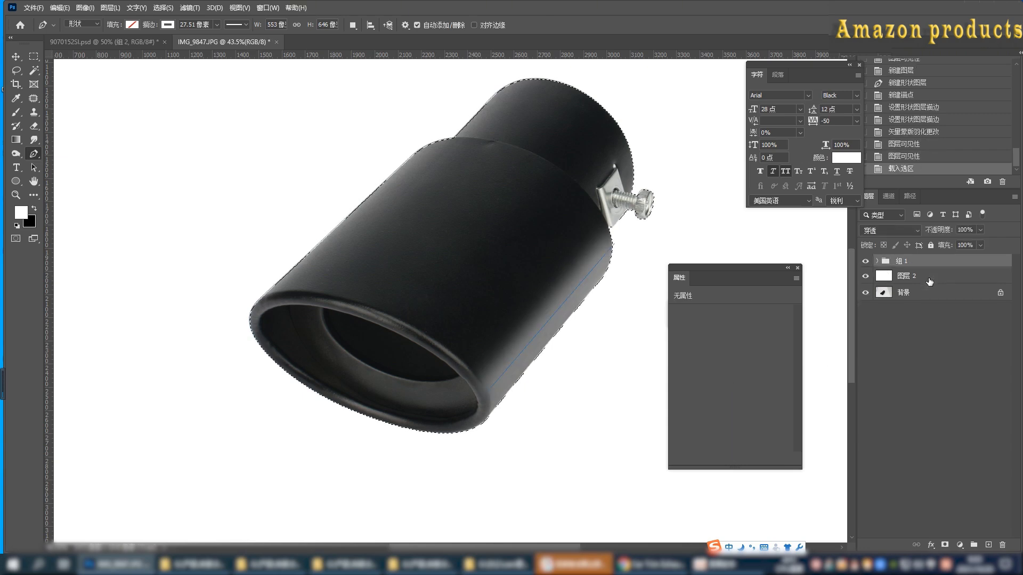
pyautogui.click(945, 545)
# Inside the masked group, draw a straight Pen shape line, about 875 × 900 px, from the front rim to the neck's far edge.
pyautogui.click(878, 263)
pyautogui.click(904, 280)
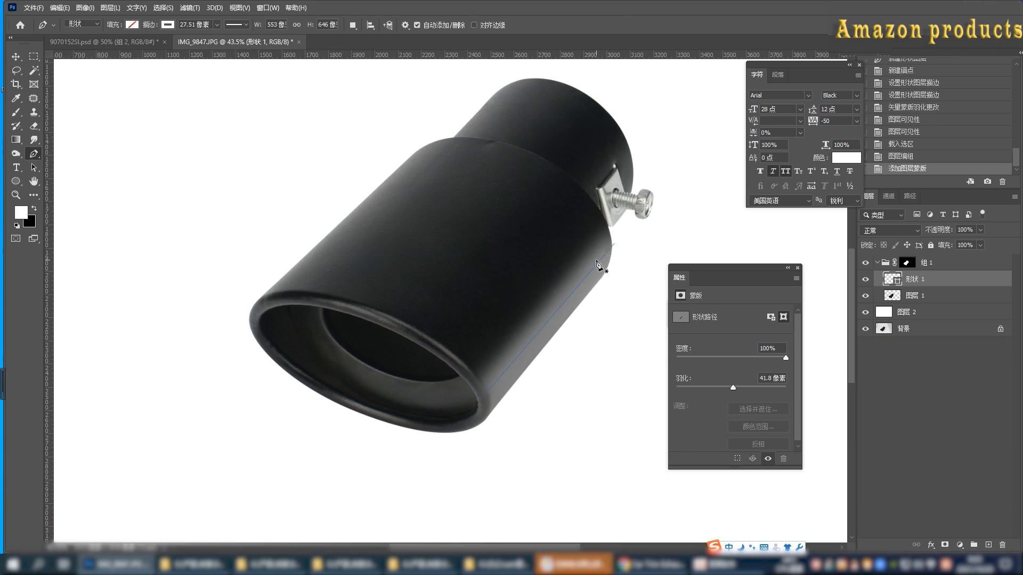
pyautogui.click(394, 315)
pyautogui.click(598, 106)
# Give the central line a black stroke 99.69 px wide and feather it by 89.6 px.
pyautogui.click(168, 24)
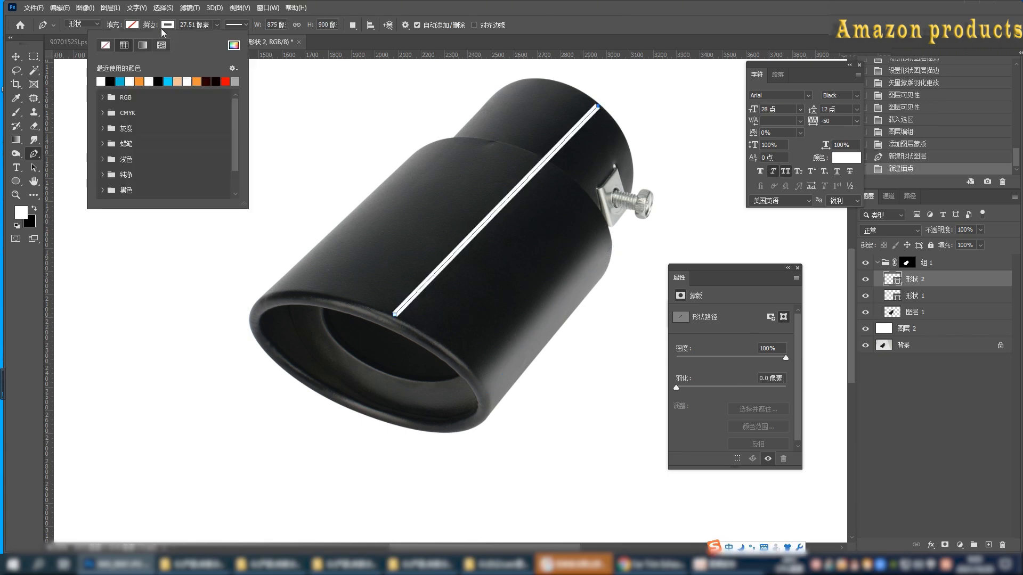
pyautogui.click(217, 25)
pyautogui.moveTo(215, 37); pyautogui.dragTo(227, 38)
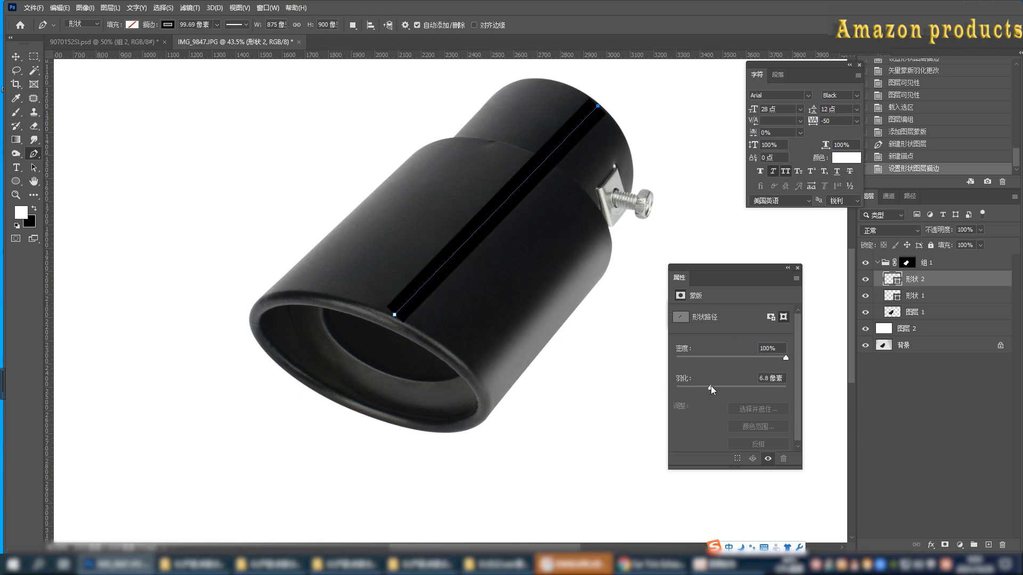
pyautogui.moveTo(711, 386); pyautogui.dragTo(744, 388)
# Set the dark line's blend mode to Overlay (叠加) and the highlight line's to Soft Light (柔光).
pyautogui.click(890, 230)
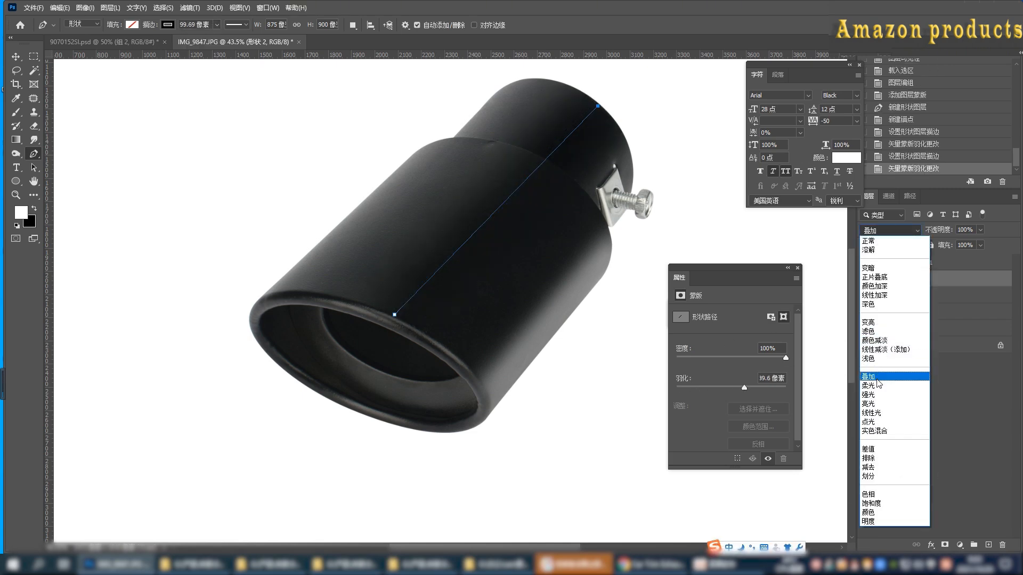
pyautogui.click(868, 385)
pyautogui.click(912, 295)
pyautogui.click(890, 230)
pyautogui.click(868, 386)
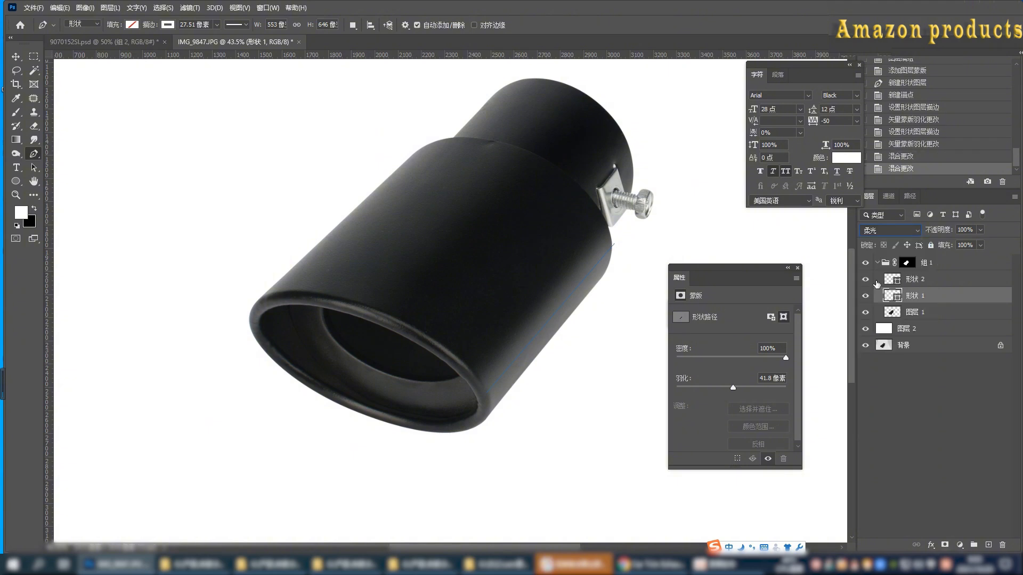
# Toggle the highlight line's visibility to compare, and try its blend mode at Normal (正常).
pyautogui.click(865, 297)
pyautogui.click(866, 297)
pyautogui.click(888, 233)
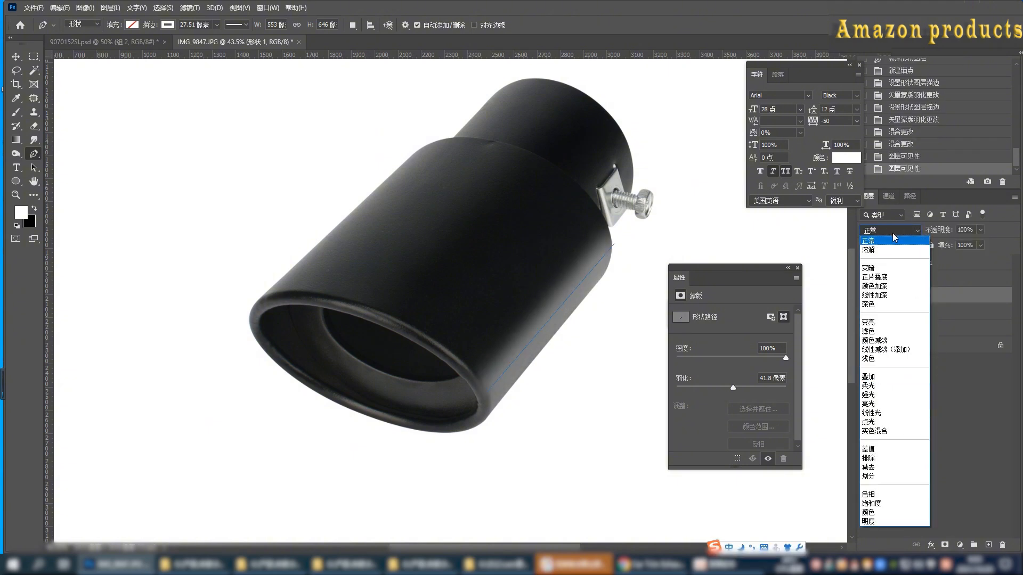
pyautogui.click(904, 240)
pyautogui.click(928, 343)
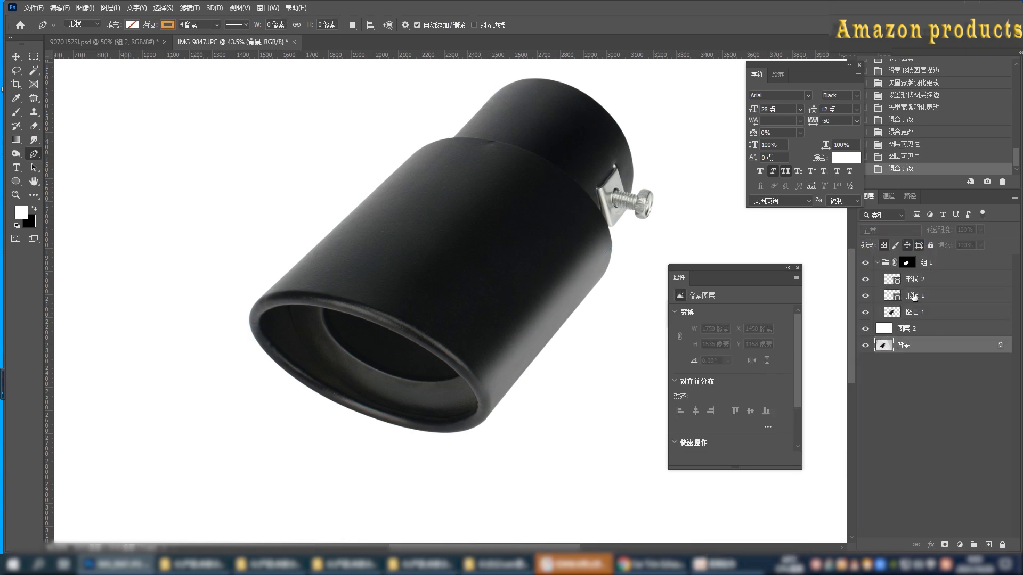
# Set the highlight line's blend mode to Soft Light (柔光) and check the dark line's effect by toggling its visibility.
pyautogui.click(913, 296)
pyautogui.click(896, 232)
pyautogui.click(886, 385)
pyautogui.click(865, 280)
pyautogui.click(866, 280)
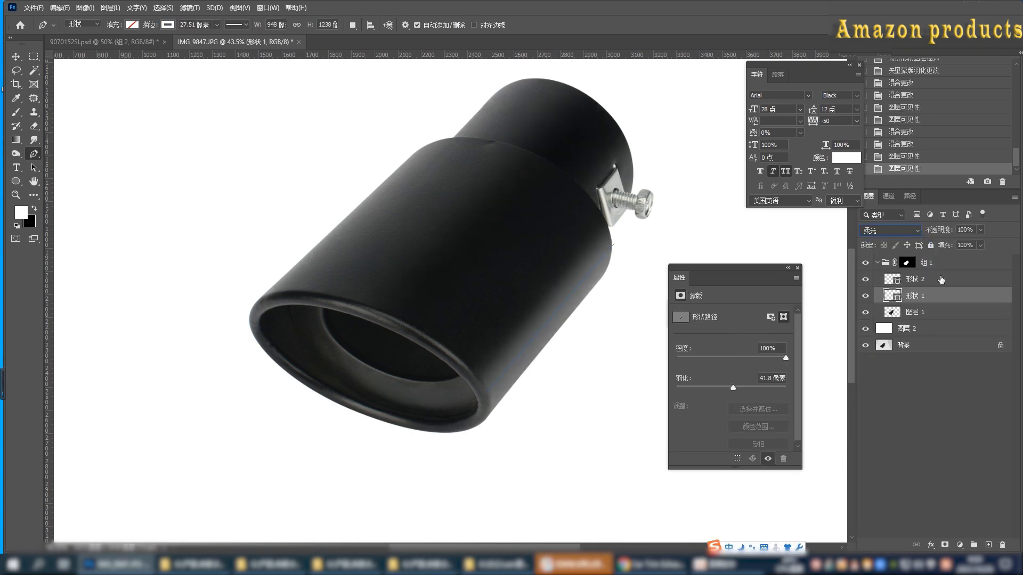
# Duplicate the dark line and move the copy slightly toward the body's lower-right side.
pyautogui.click(938, 278)
pyautogui.click(17, 57)
pyautogui.hotkey('ctrl', 'j')
pyautogui.hotkey('ctrl', 't')
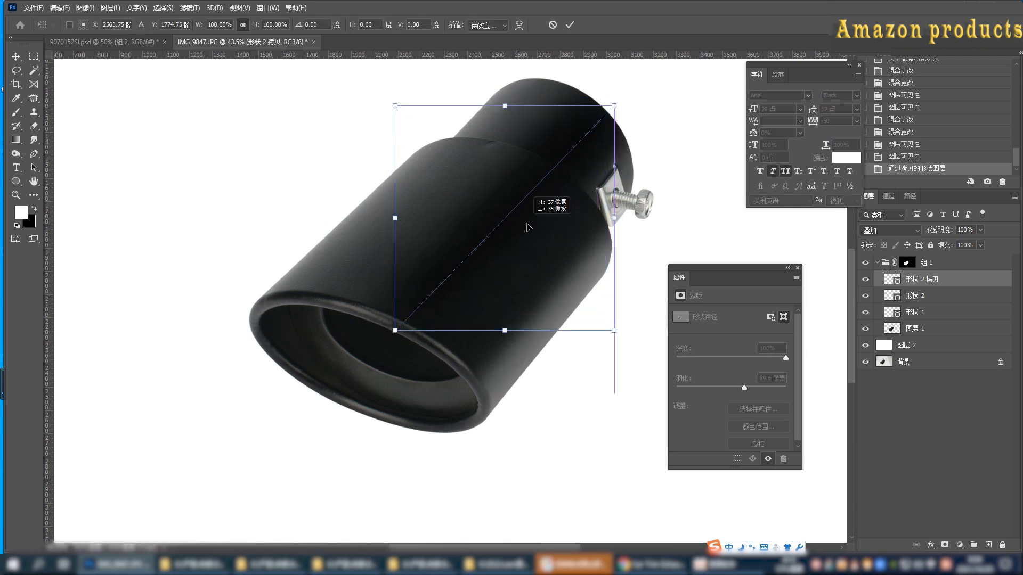
pyautogui.moveTo(526, 227); pyautogui.dragTo(545, 237)
pyautogui.press('Return')
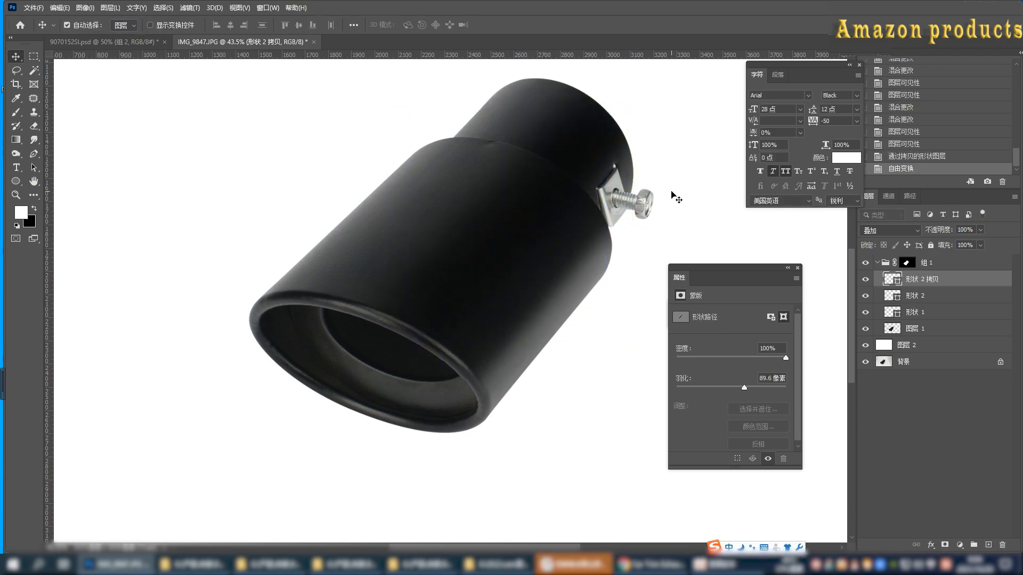
# Duplicate the highlight line (形状 1), reposition the copy on the body, and soften it with more feathering and about 90% opacity.
pyautogui.scroll(-5, 373, 331)
pyautogui.scroll(5, 365, 331)
pyautogui.moveTo(395, 302); pyautogui.dragTo(428, 279)
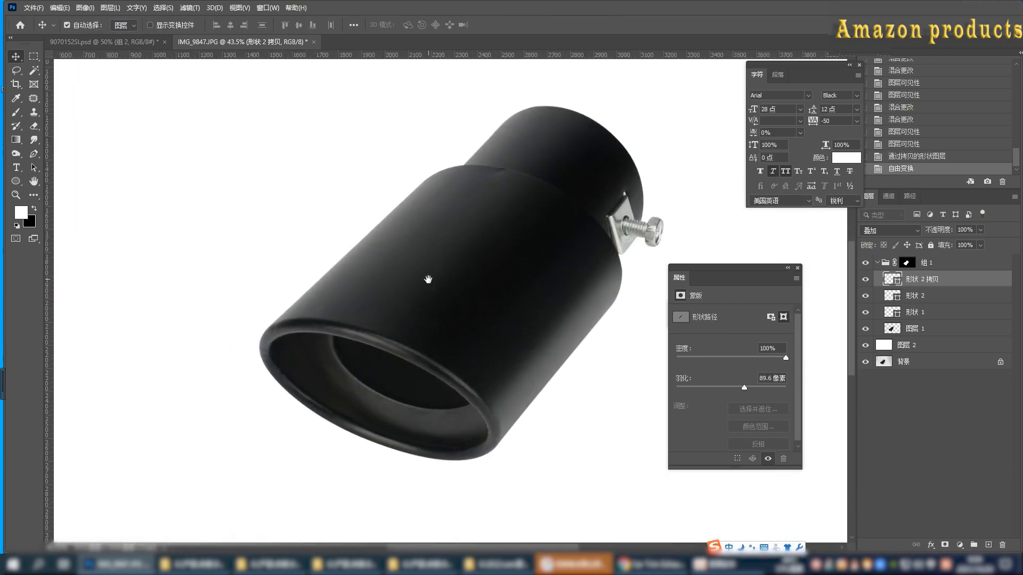
pyautogui.click(926, 315)
pyautogui.hotkey('ctrl', 'j')
pyautogui.hotkey('ctrl', 't')
pyautogui.moveTo(588, 317); pyautogui.dragTo(394, 212)
pyautogui.moveTo(426, 164); pyautogui.dragTo(534, 102)
pyautogui.press('Return')
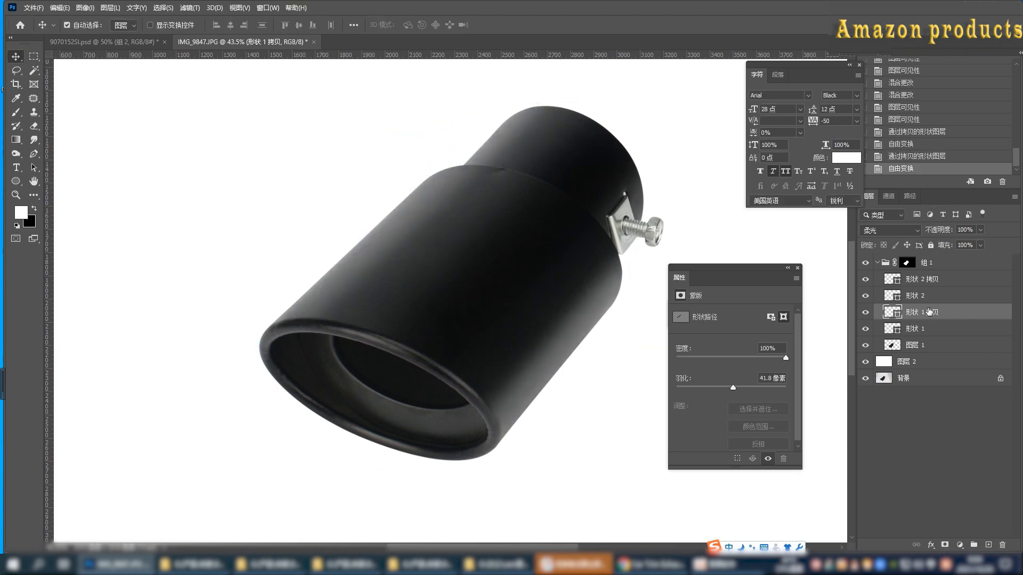
pyautogui.moveTo(730, 389); pyautogui.dragTo(753, 393)
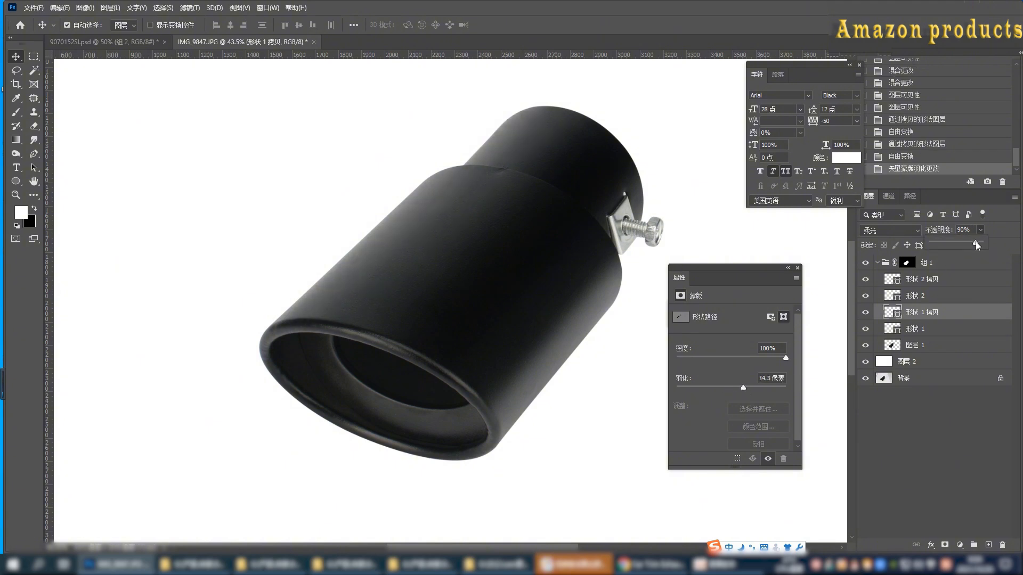
# Draw a curved pen path along the upper edge of the front rim and add a new layer above 形状 2 拷贝.
pyautogui.click(938, 279)
pyautogui.press('p')
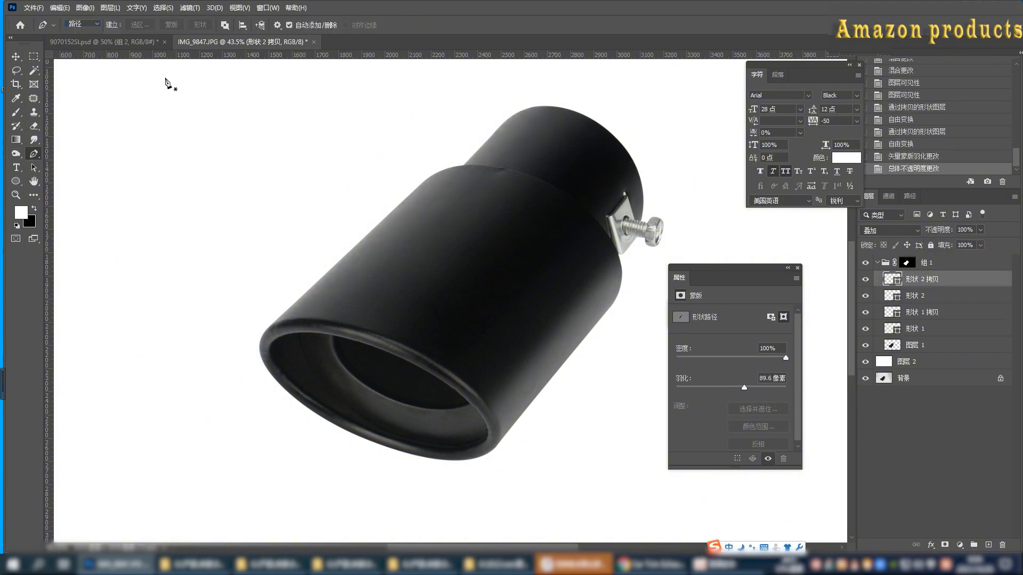
pyautogui.scroll(5, 410, 367)
pyautogui.click(272, 244)
pyautogui.moveTo(529, 373)
pyautogui.mouseDown()
pyautogui.moveTo(648, 480)
pyautogui.moveTo(633, 479)
pyautogui.mouseUp()
pyautogui.press('b')
pyautogui.hotkey('ctrl', 'shift', 'alt', 'n')
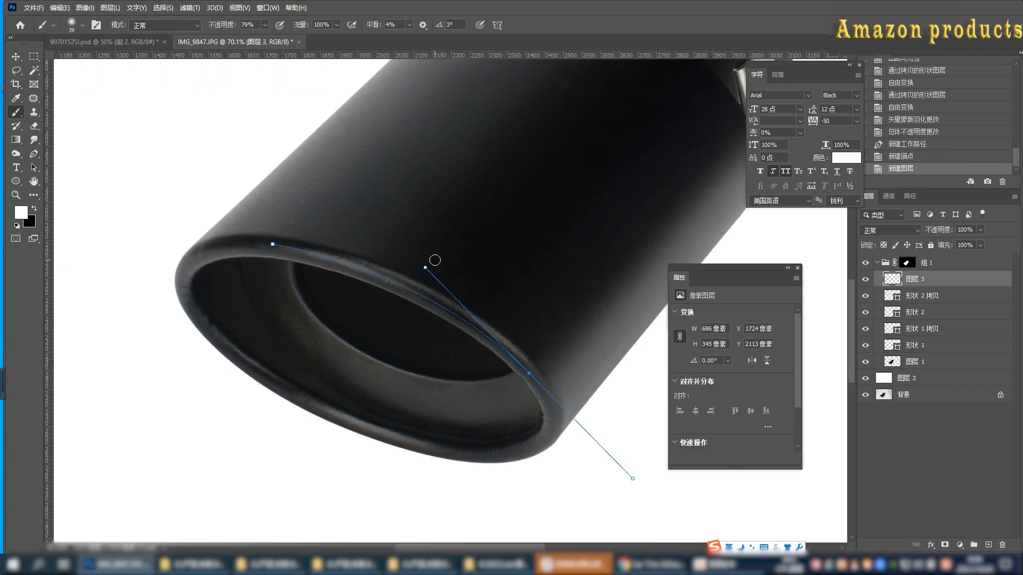
# Stroke the rim path in white with a soft 20 px brush and delete the path.
pyautogui.rightClick(434, 260)
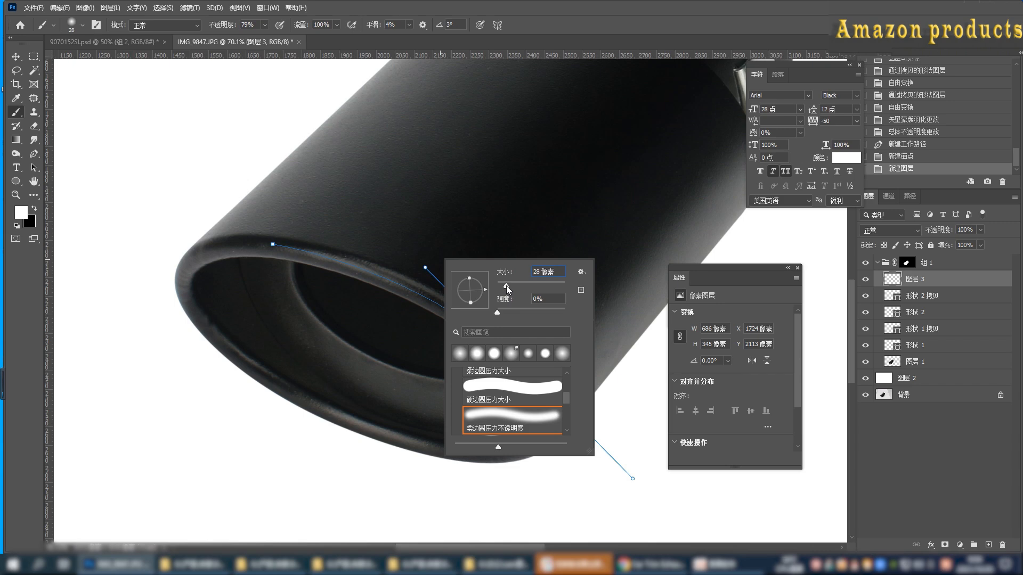
pyautogui.moveTo(503, 286); pyautogui.dragTo(503, 287)
pyautogui.click(25, 264)
pyautogui.press('p')
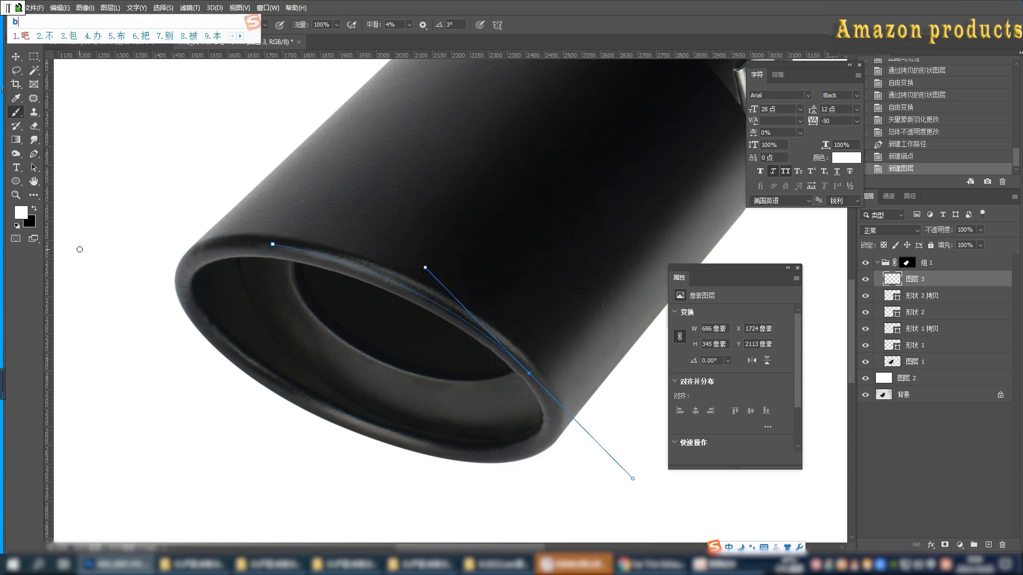
pyautogui.press('shift')
pyautogui.press('Return')
pyautogui.press('Delete')
# Set the rim highlight's blend mode to Soft Light (柔光) and soften it with Gaussian Blur (高斯模糊).
pyautogui.click(890, 230)
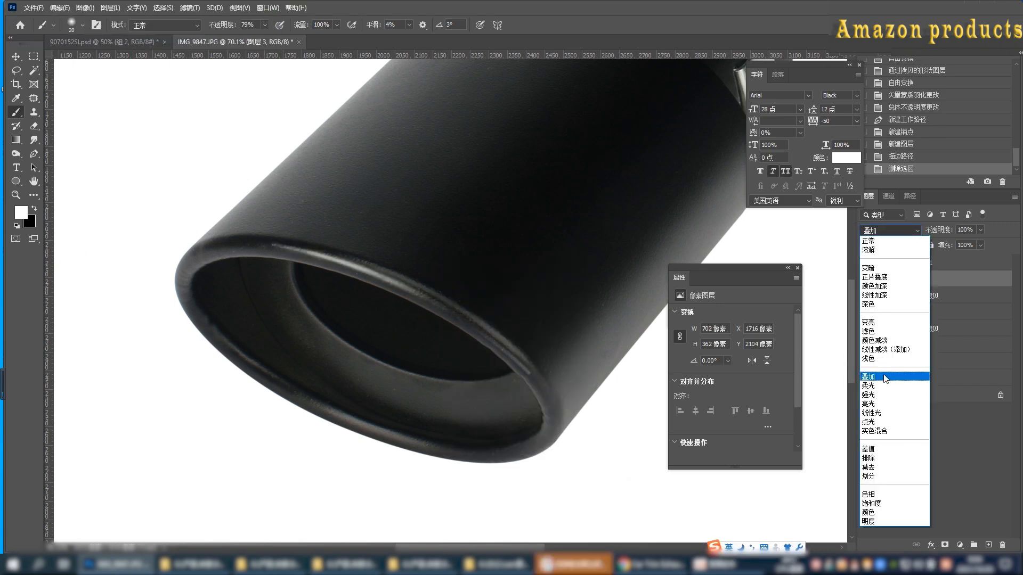
pyautogui.click(882, 385)
pyautogui.click(189, 7)
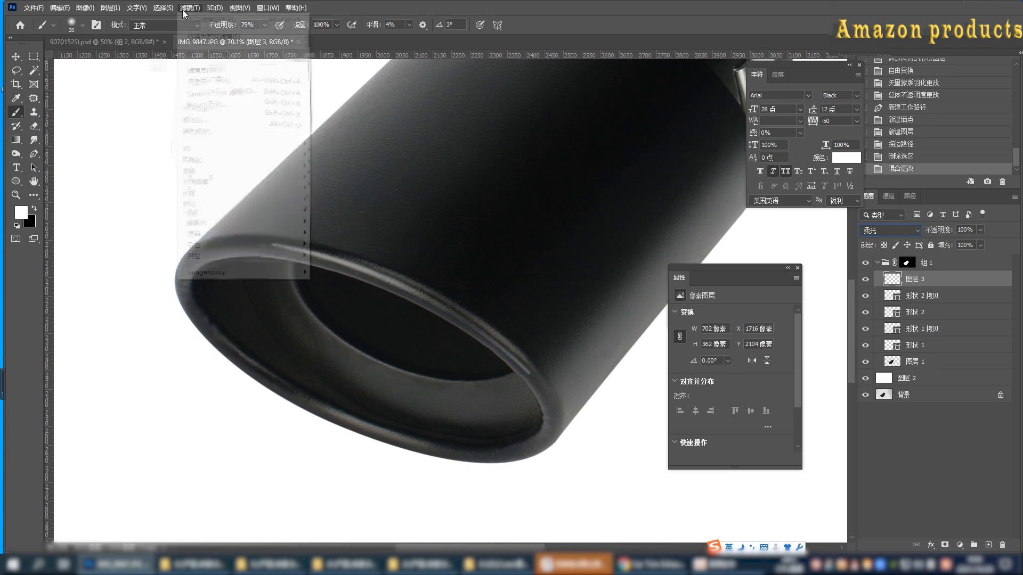
pyautogui.moveTo(298, 167)
pyautogui.click(332, 199)
pyautogui.moveTo(763, 302)
pyautogui.mouseDown()
pyautogui.moveTo(778, 302)
pyautogui.moveTo(766, 305)
pyautogui.mouseUp()
pyautogui.click(873, 163)
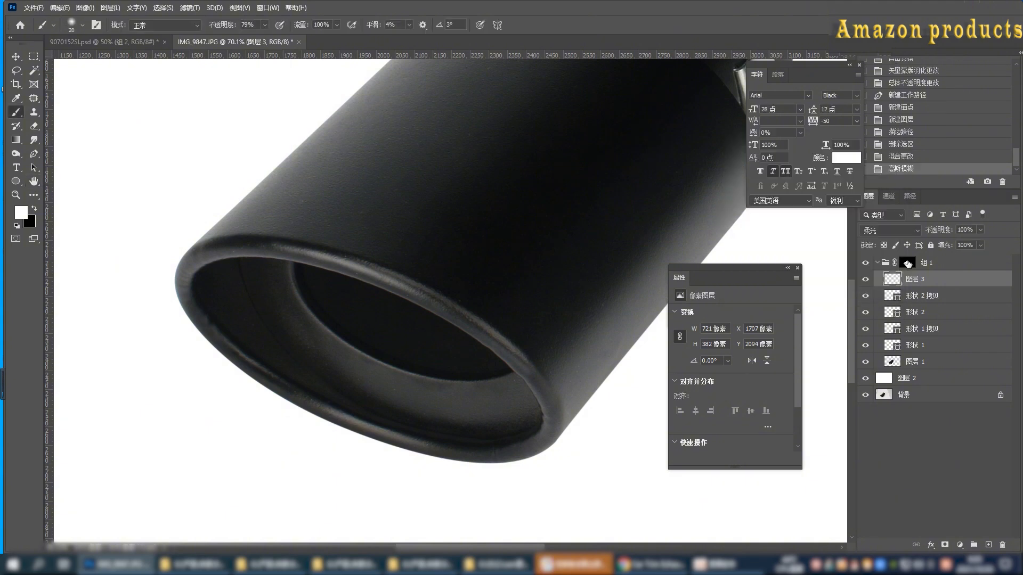
# Add a new layer, make black the foreground colour, and draw a curved path along the rim's upper outer edge.
pyautogui.click(988, 545)
pyautogui.click(33, 154)
pyautogui.press('x')
pyautogui.click(346, 259)
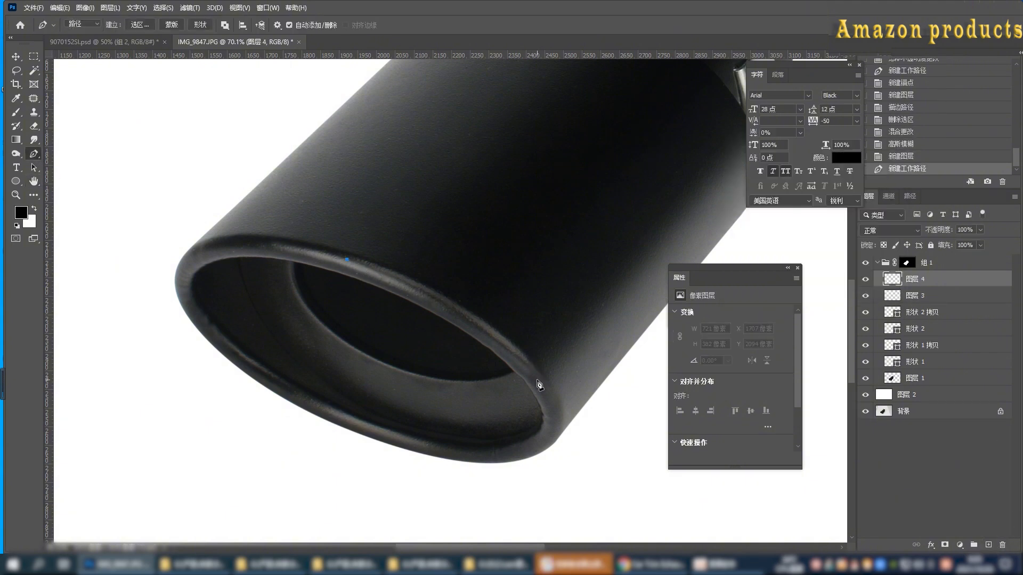
pyautogui.moveTo(642, 493); pyautogui.dragTo(642, 492)
pyautogui.press('b')
pyautogui.press('Return')
pyautogui.press('Delete')
pyautogui.click(912, 146)
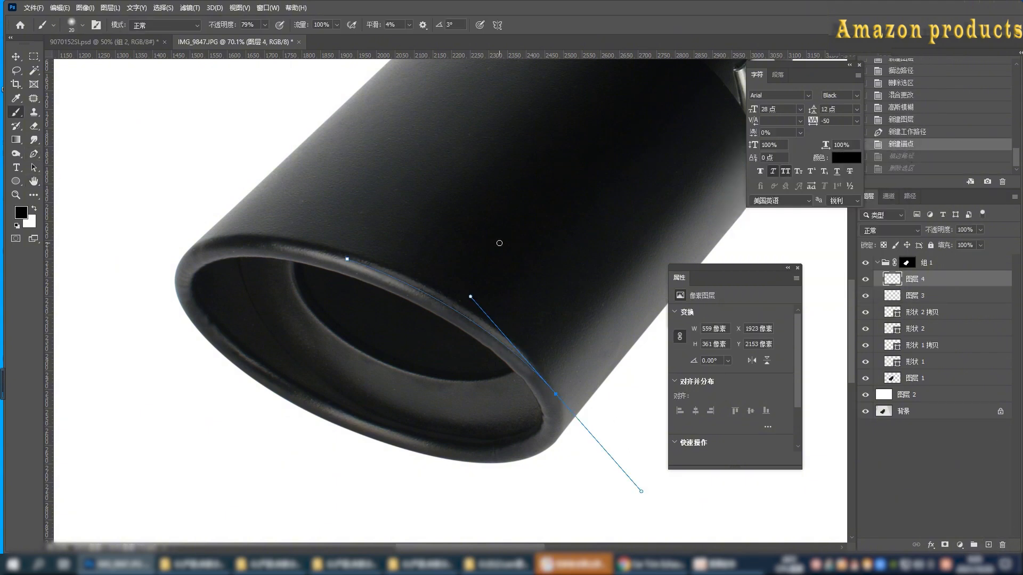
# Stroke the path in black with a 10 px brush, delete the path, and reapply the last Gaussian Blur to the line.
pyautogui.rightClick(513, 242)
pyautogui.write('10')
pyautogui.press('Return')
pyautogui.press('Return')
pyautogui.press('Delete')
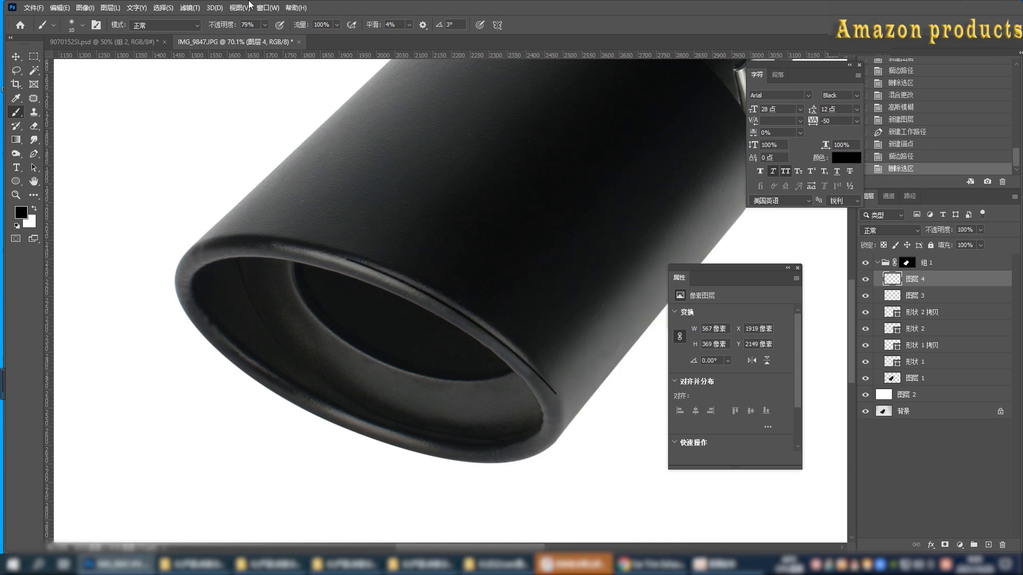
pyautogui.click(193, 8)
pyautogui.click(213, 20)
# Fade both ends of the dark rim line with the Eraser enlarged to 152 px.
pyautogui.click(34, 126)
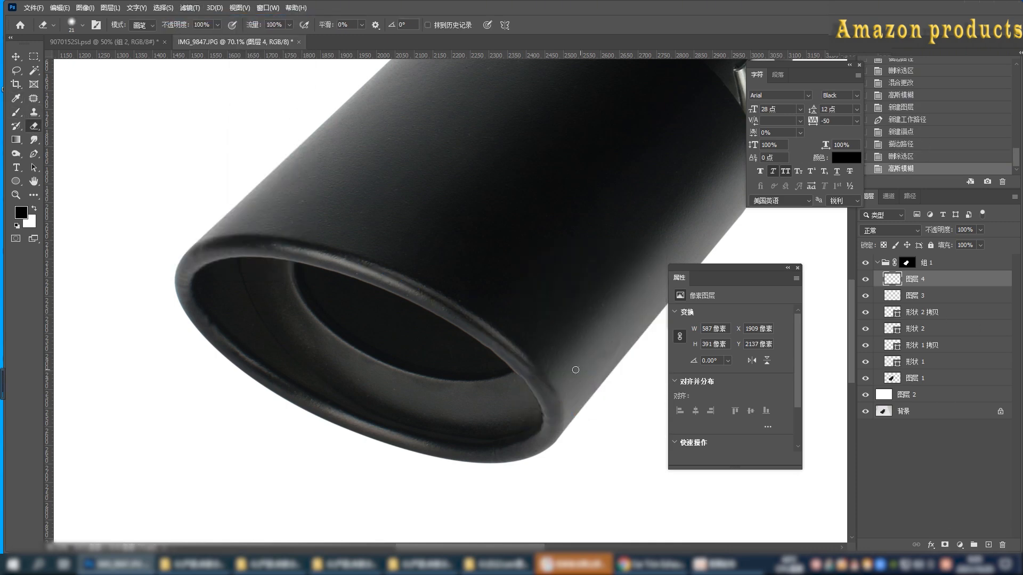
pyautogui.rightClick(530, 335)
pyautogui.moveTo(636, 366); pyautogui.dragTo(660, 366)
pyautogui.click(569, 407)
pyautogui.click(341, 245)
pyautogui.click(345, 206)
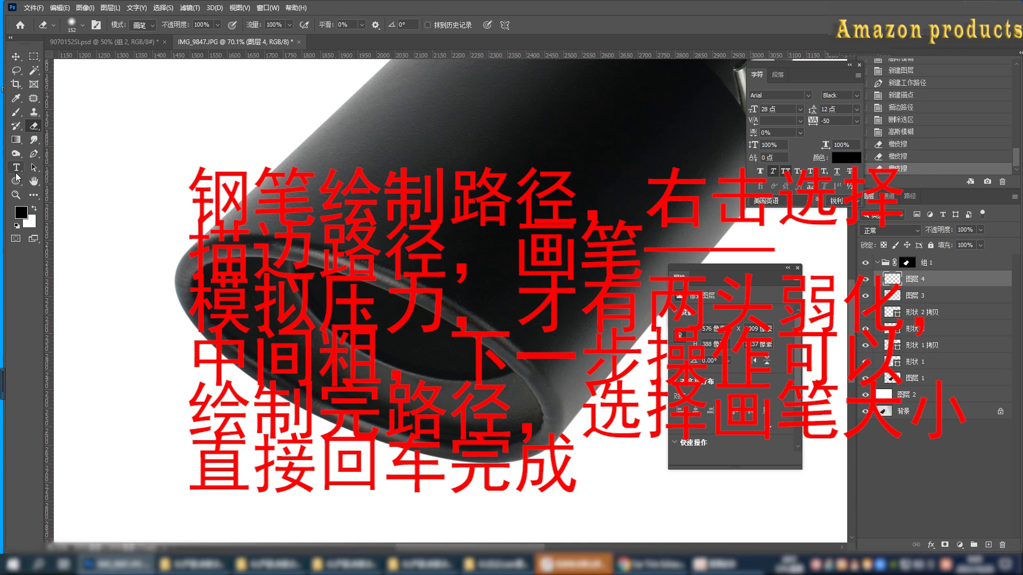
# Add a new layer with white as foreground and draw a curved pen path along the inner ring's lower edge.
pyautogui.click(34, 154)
pyautogui.scroll(3, 357, 355)
pyautogui.click(988, 545)
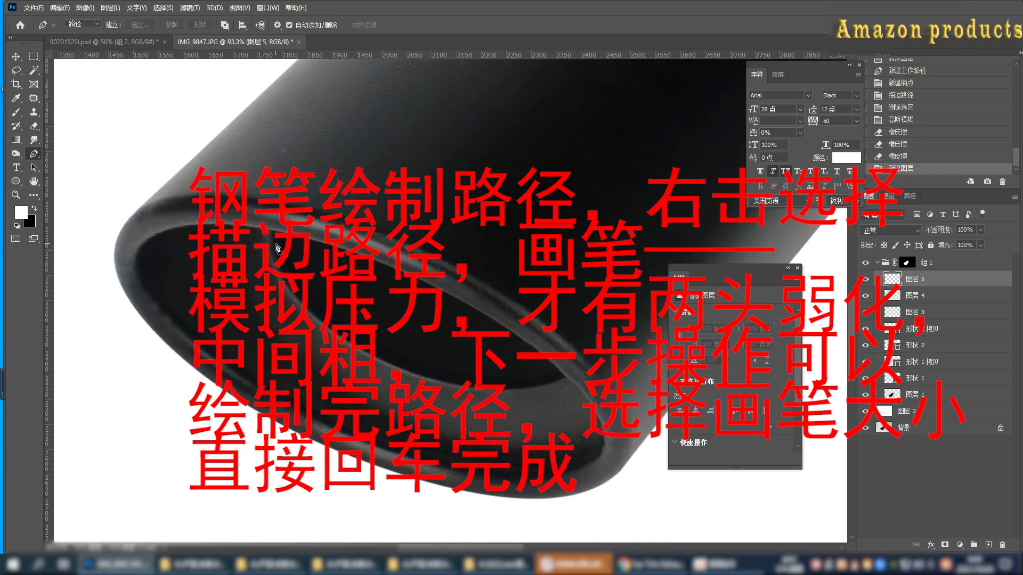
pyautogui.click(341, 340)
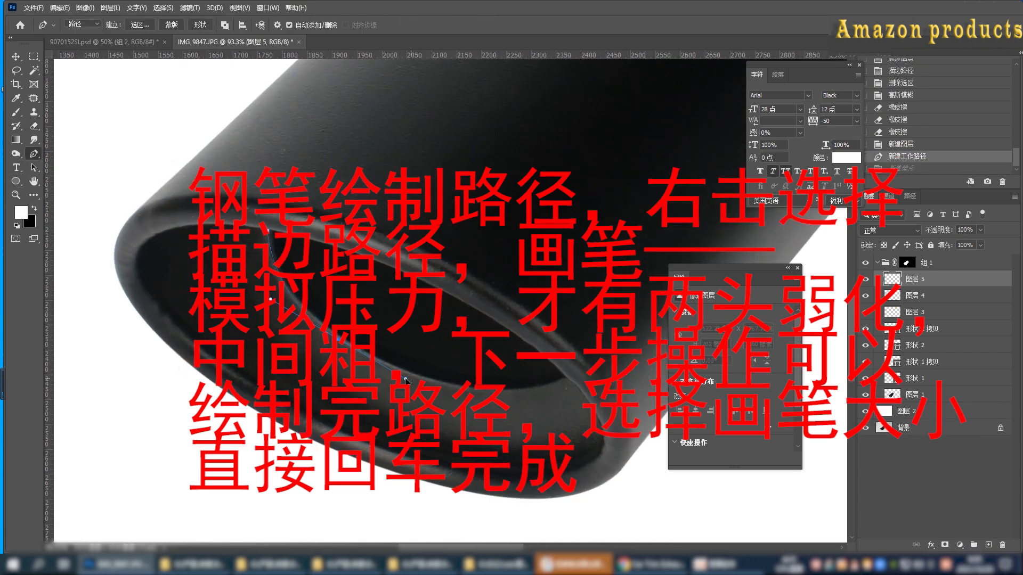
pyautogui.moveTo(405, 379); pyautogui.dragTo(407, 379)
pyautogui.hotkey('ctrl', 'z')
pyautogui.hotkey('ctrl', 'shift', 'z')
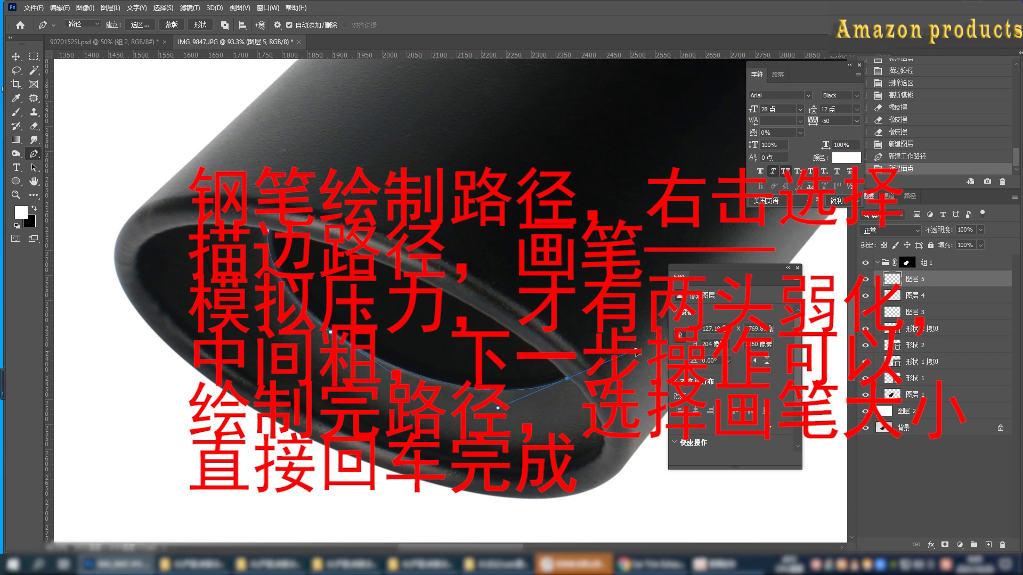
pyautogui.press('b')
pyautogui.press('Return')
pyautogui.click(911, 145)
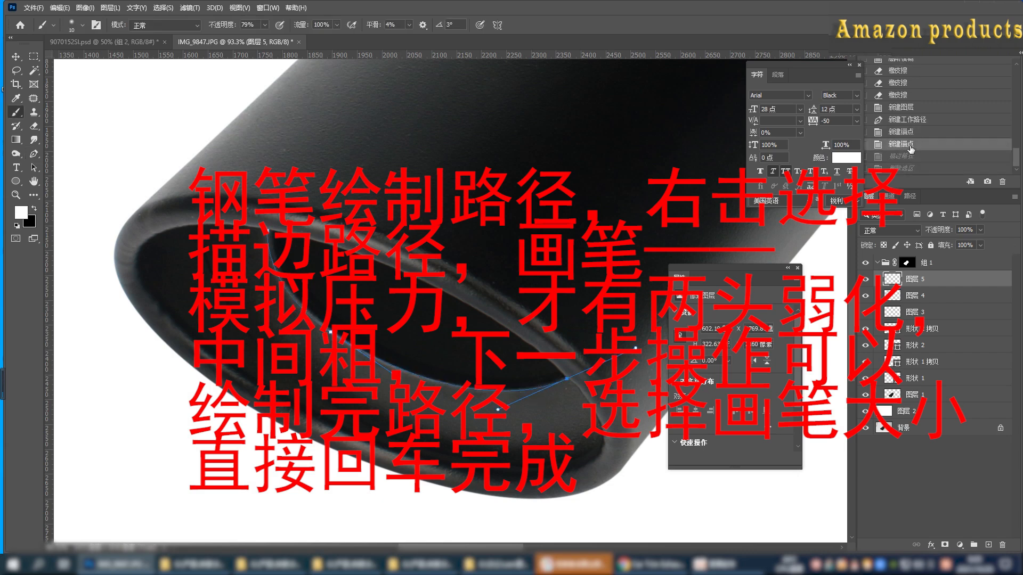
# Stroke the inner ring path in white with a 5 px brush and set the layer's blend mode to Soft Light (柔光).
pyautogui.rightClick(552, 251)
pyautogui.write('5')
pyautogui.press('Return')
pyautogui.press('Return')
pyautogui.click(889, 230)
pyautogui.click(880, 384)
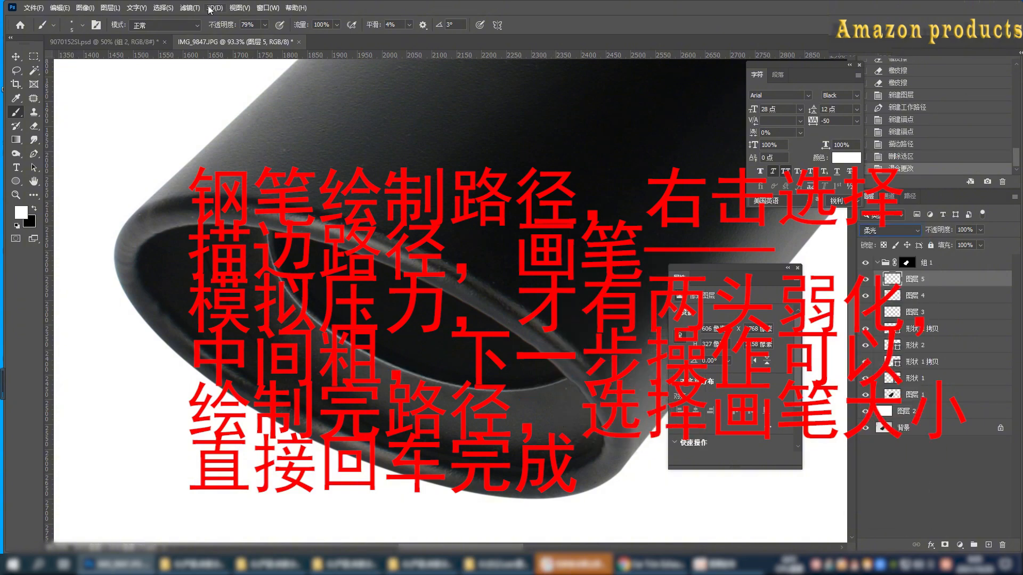
# Apply a Gaussian Blur (高斯模糊) with a 2.6 px radius to the inner ring highlight.
pyautogui.click(189, 7)
pyautogui.click(18, 59)
pyautogui.click(189, 7)
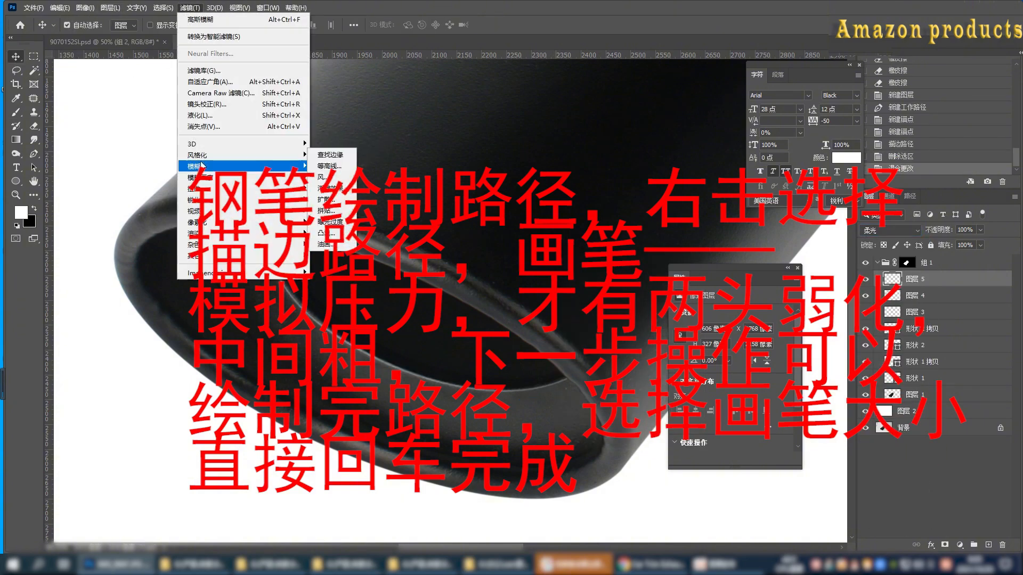
pyautogui.click(331, 192)
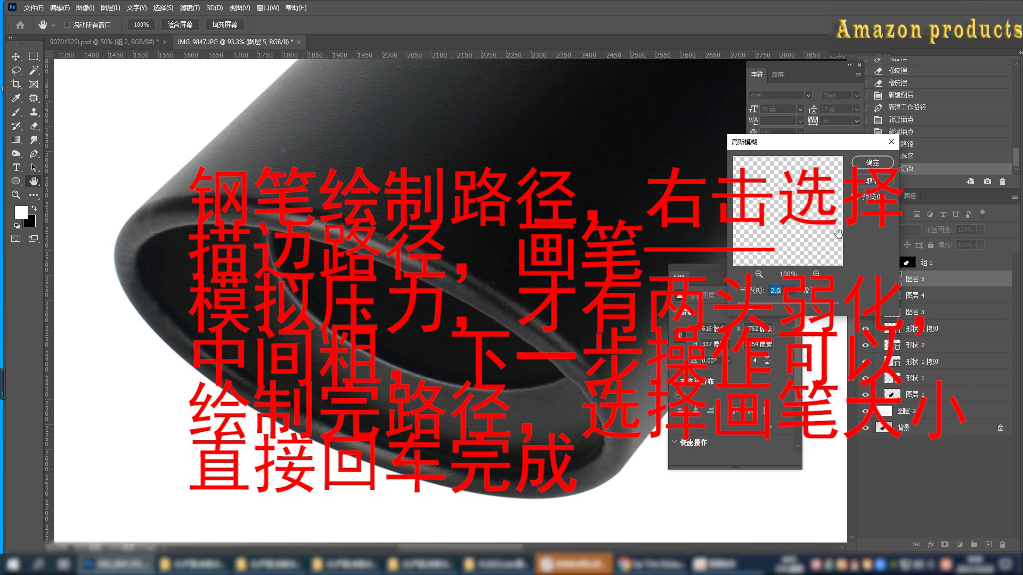
pyautogui.click(873, 162)
# Duplicate the product layer (图层 1) and patch a blemish on the opening's inner wall with the Patch tool.
pyautogui.hotkey('ctrl', 'j')
pyautogui.press('j')
pyautogui.scroll(2, 568, 341)
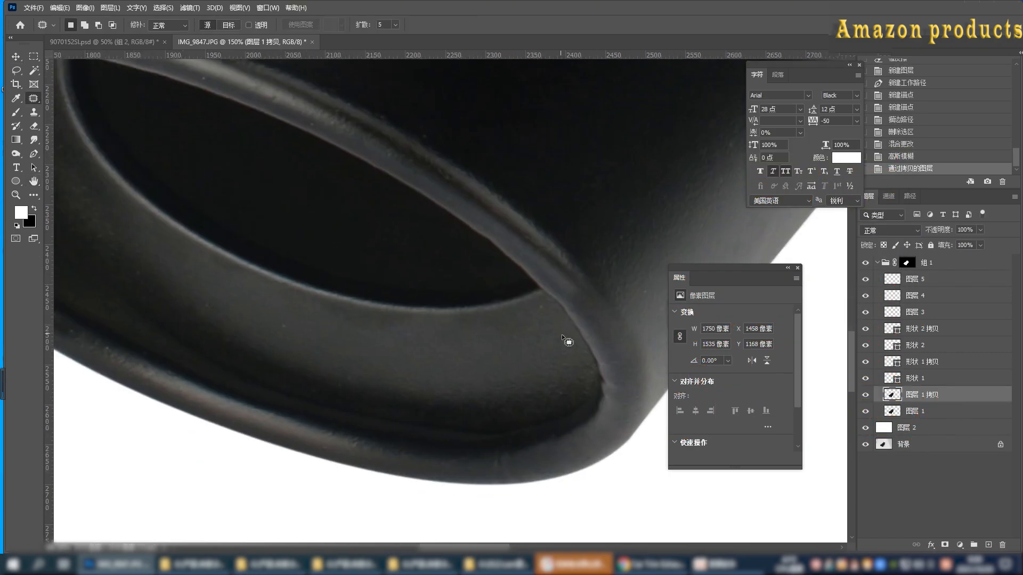
pyautogui.moveTo(568, 341); pyautogui.dragTo(548, 320)
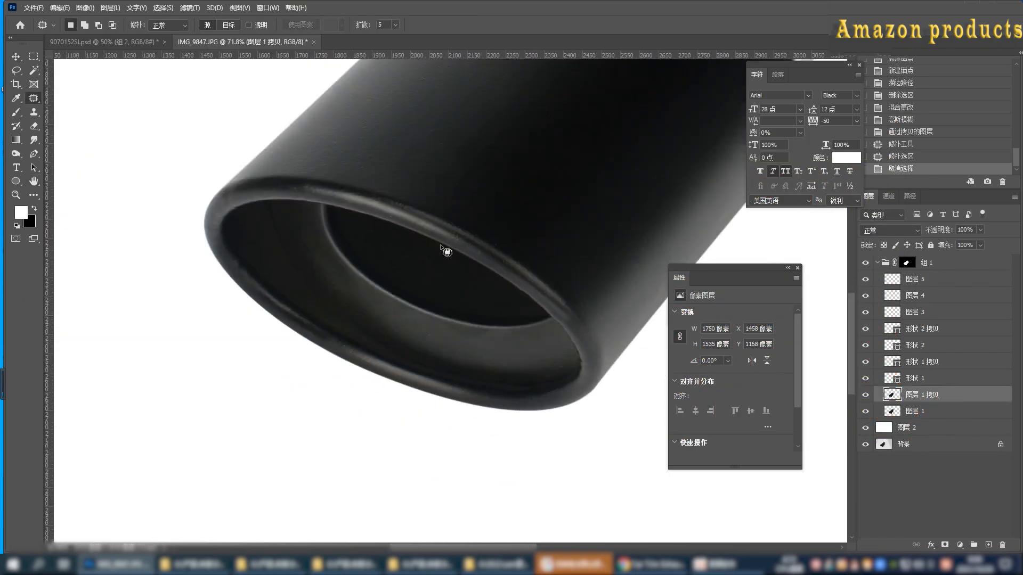
pyautogui.scroll(2, 331, 177)
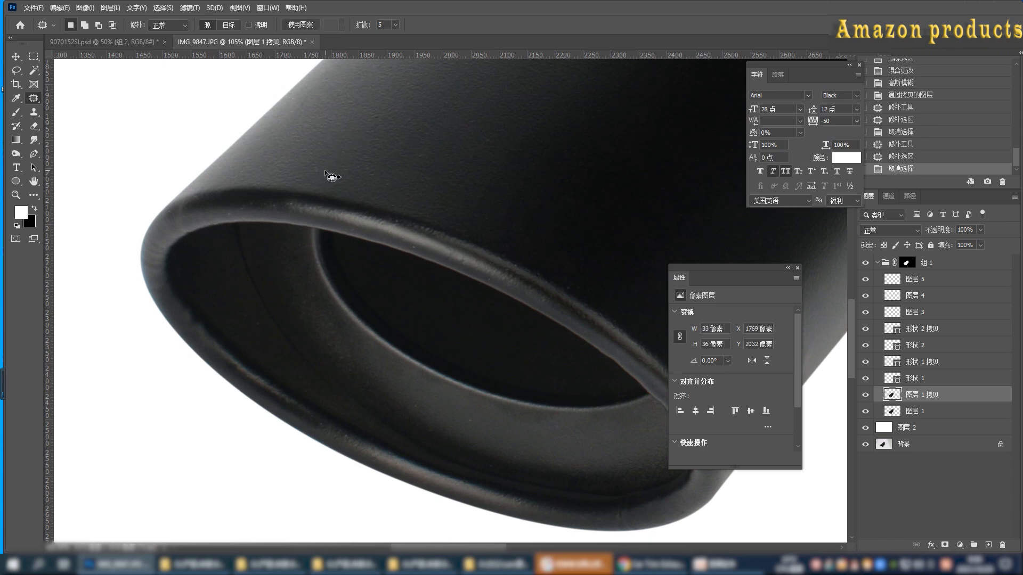
# Patch the remaining small blemishes on the body and along the rim and opening, deselecting after each repair.
pyautogui.moveTo(325, 172); pyautogui.dragTo(340, 176)
pyautogui.hotkey('ctrl', 'd')
pyautogui.moveTo(412, 248); pyautogui.dragTo(417, 251)
pyautogui.moveTo(414, 248); pyautogui.dragTo(429, 253)
pyautogui.hotkey('ctrl', 'd')
pyautogui.moveTo(487, 277); pyautogui.dragTo(571, 285)
pyautogui.hotkey('ctrl', 'd')
pyautogui.moveTo(568, 288); pyautogui.dragTo(580, 297)
pyautogui.hotkey('ctrl', 'd')
pyautogui.scroll(-3, 343, 338)
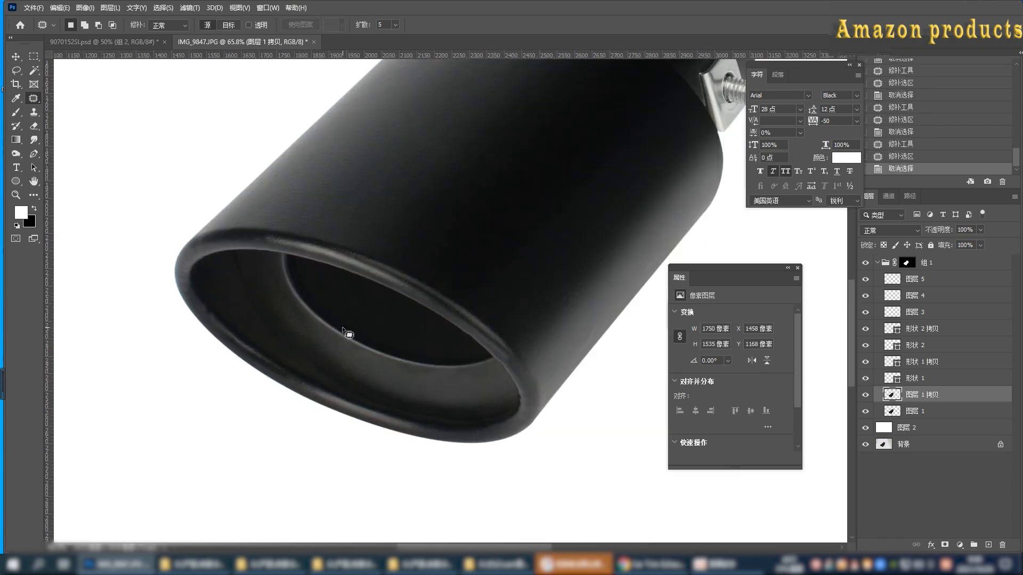
# Add a new top layer and draw a curved pen path along the inner wall from the rim's upper left to its lower right.
pyautogui.press('p')
pyautogui.hotkey('ctrl', 'shift', 'alt', 'n')
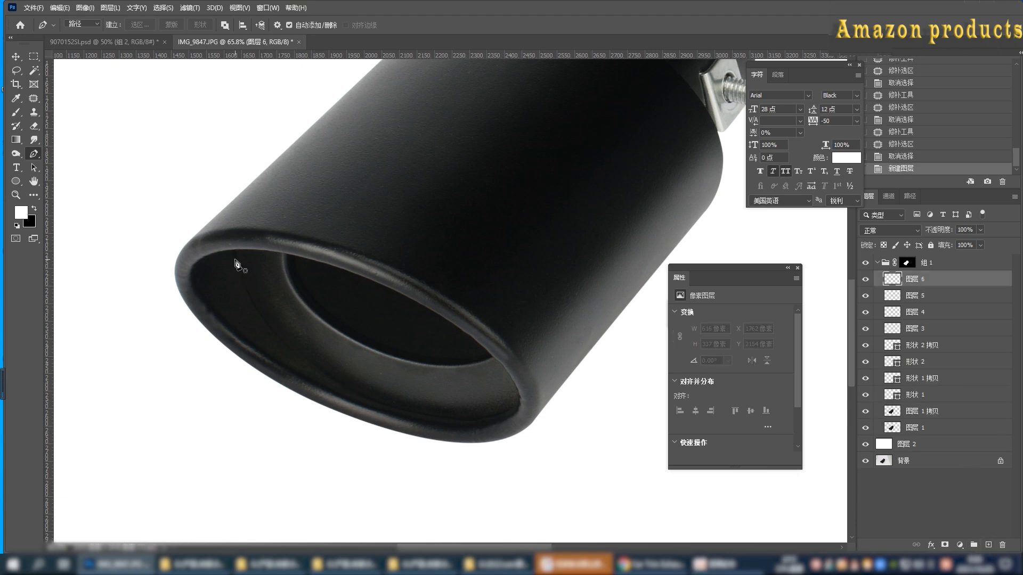
pyautogui.click(232, 250)
pyautogui.moveTo(581, 422); pyautogui.dragTo(623, 440)
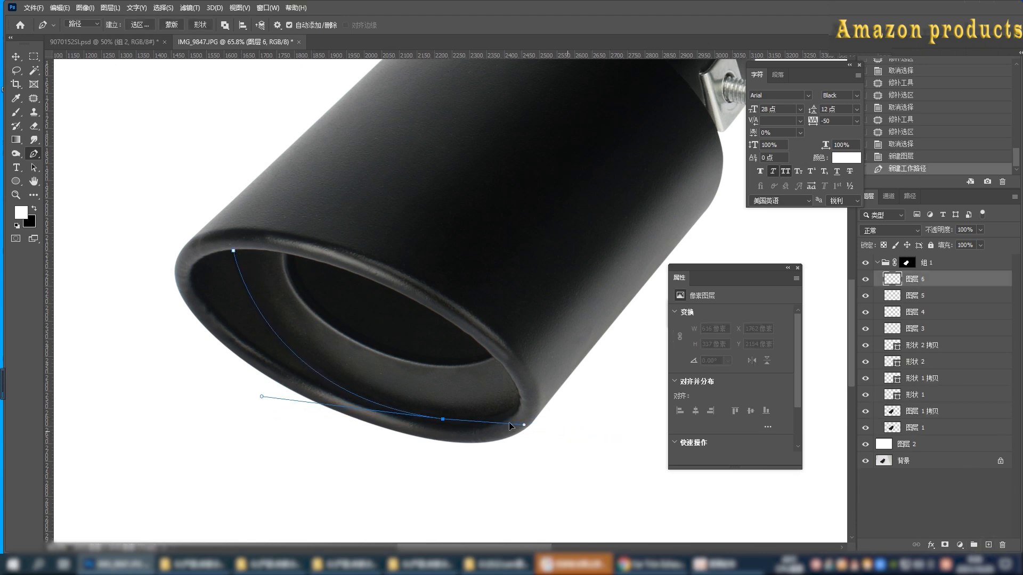
pyautogui.moveTo(511, 426)
pyautogui.mouseDown()
pyautogui.moveTo(488, 421)
pyautogui.moveTo(529, 389)
pyautogui.mouseUp()
# Stroke the inner wall path with a thin black brush, delete the path, and reapply the last Gaussian Blur.
pyautogui.press('b')
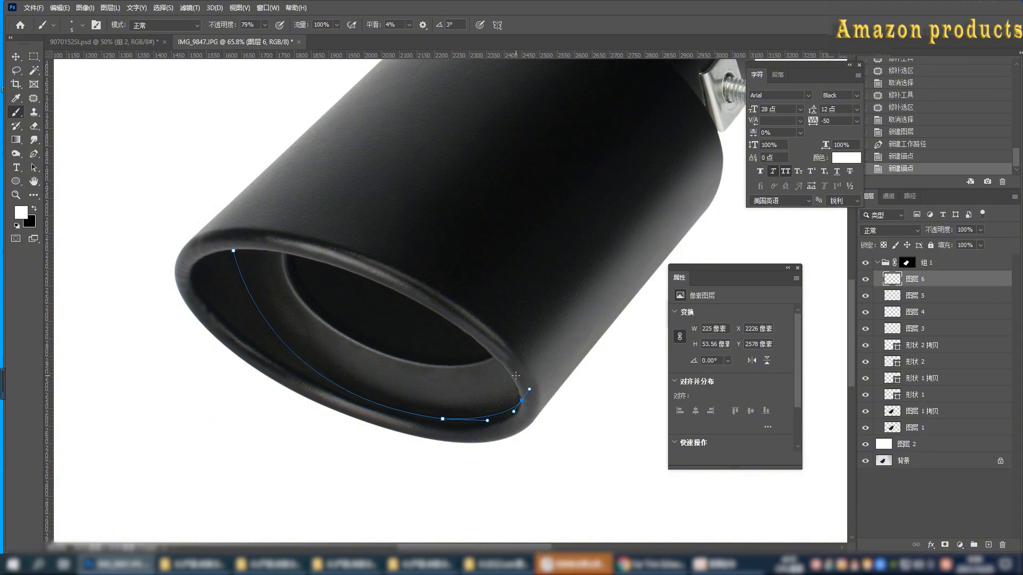
pyautogui.rightClick(625, 338)
pyautogui.press('Return')
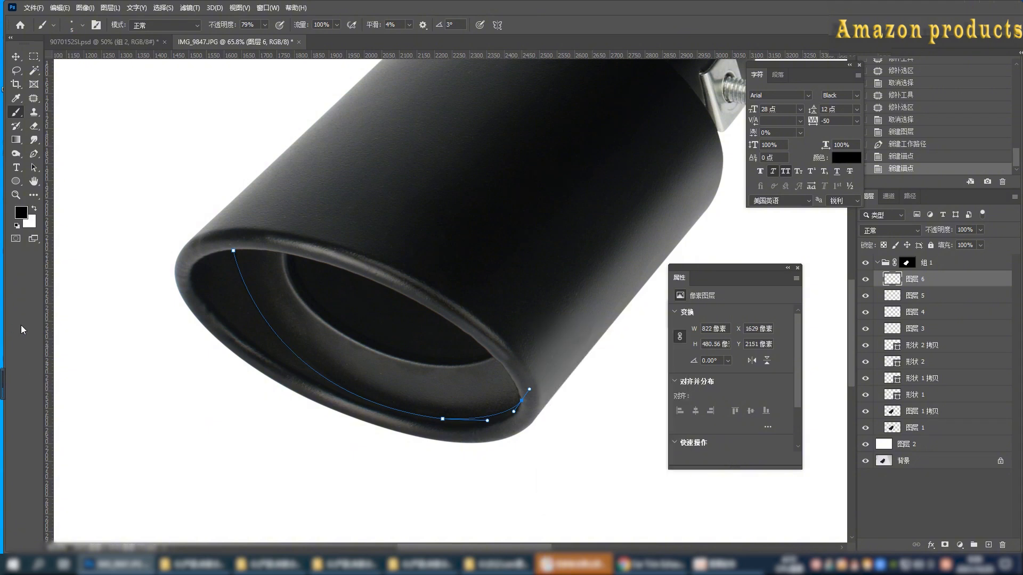
pyautogui.press('Return')
pyautogui.press('Delete')
pyautogui.click(190, 8)
pyautogui.click(198, 21)
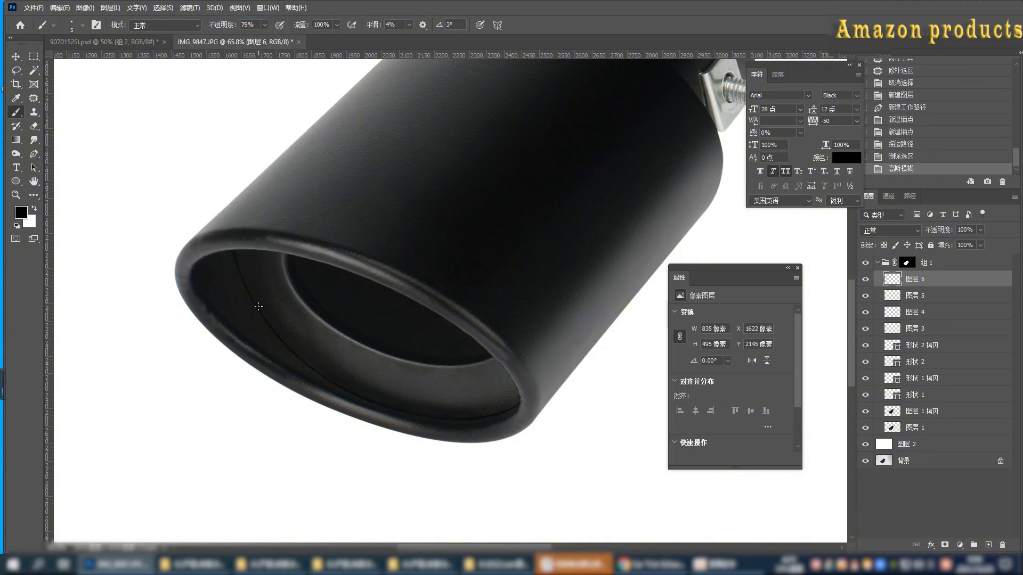
# Switch the foreground to white, draw a curved path along the lower part of the front rim, and add a new layer.
pyautogui.press('p')
pyautogui.press('x')
pyautogui.click(288, 377)
pyautogui.moveTo(465, 435); pyautogui.dragTo(585, 443)
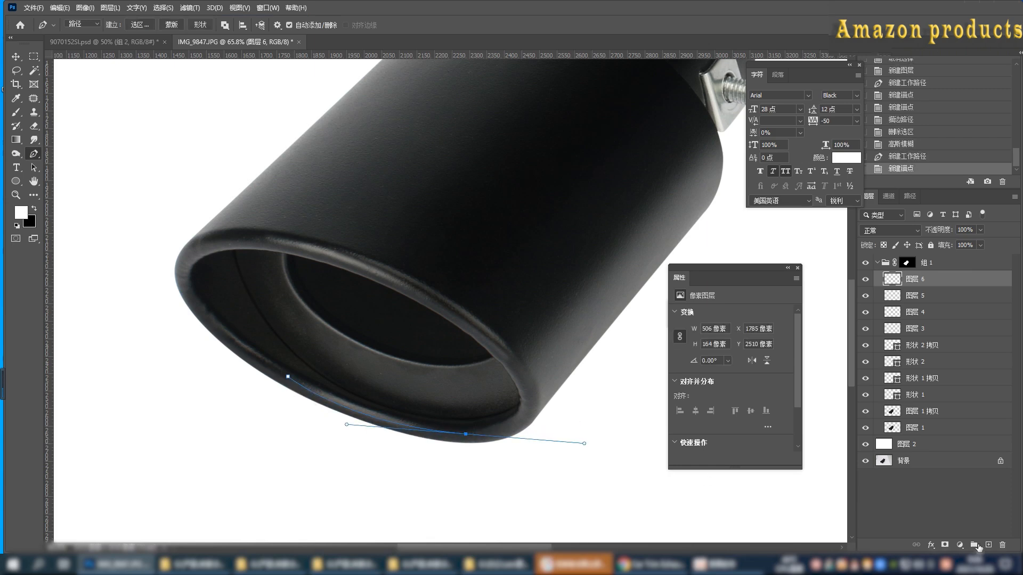
pyautogui.click(987, 545)
# Stroke the lower rim path in white with a 20 px brush and delete the path.
pyautogui.press('b')
pyautogui.rightClick(505, 262)
pyautogui.write('20')
pyautogui.press('Return')
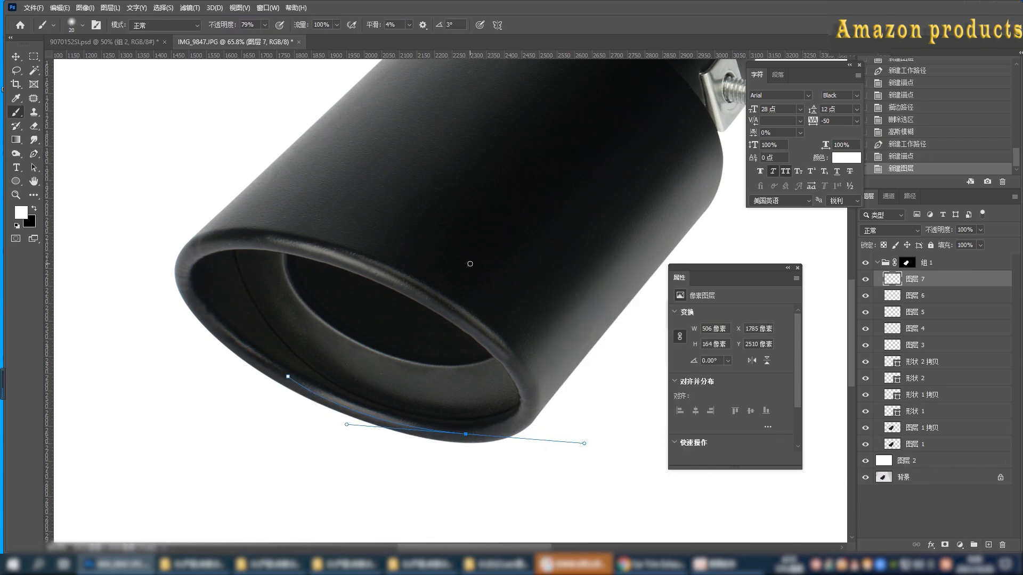
pyautogui.press('Return')
pyautogui.press('Delete')
# Set the lower rim highlight layer's blend mode to Soft Light and blur it with a 7.2 px Gaussian Blur.
pyautogui.click(910, 230)
pyautogui.click(887, 385)
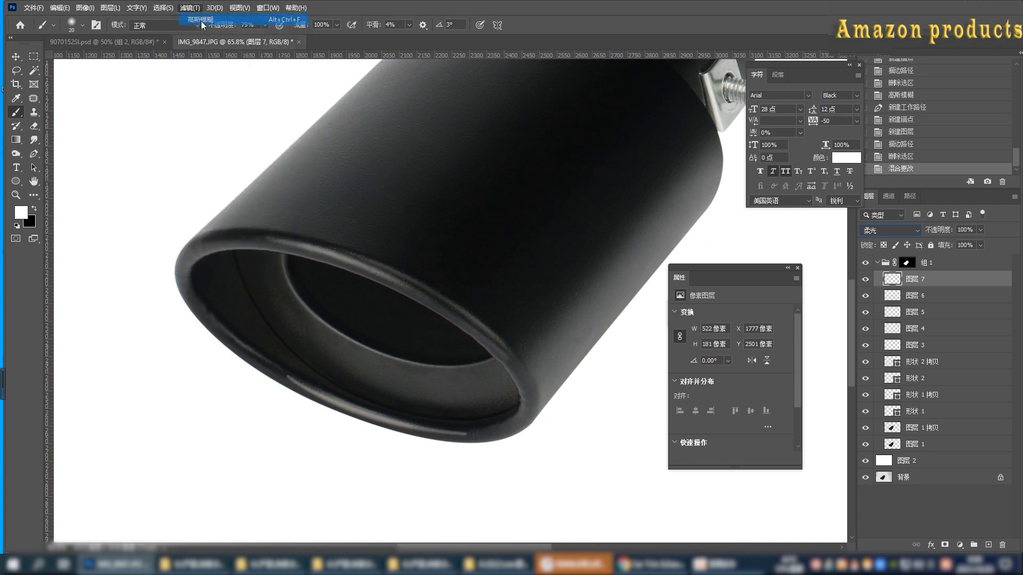
pyautogui.click(189, 7)
pyautogui.moveTo(202, 165)
pyautogui.click(331, 200)
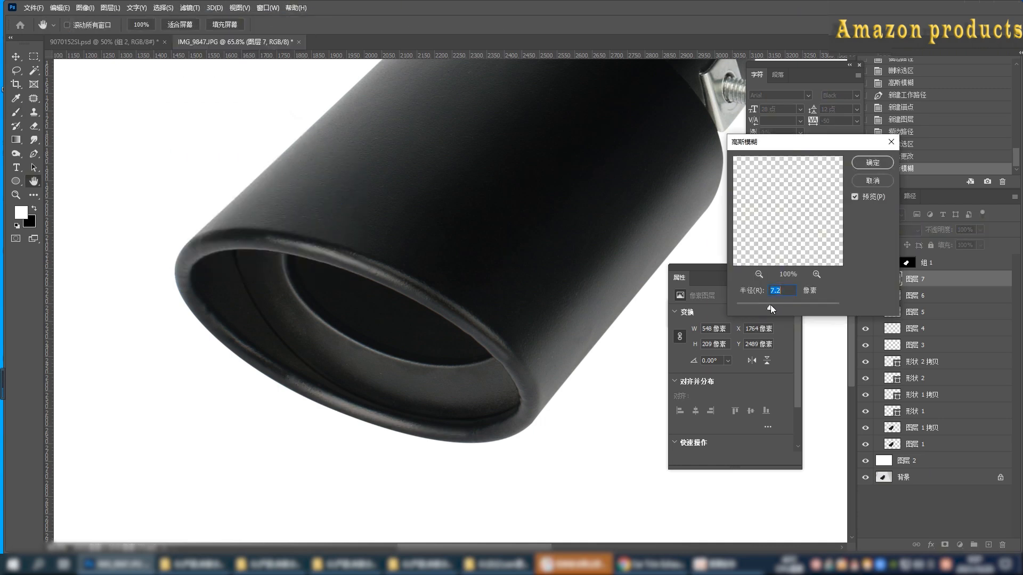
pyautogui.click(872, 163)
# Draw a curved pen path along the seam between the main barrel and the neck, ending at the bracket's lower tip.
pyautogui.scroll(-3, 329, 269)
pyautogui.scroll(4, 477, 148)
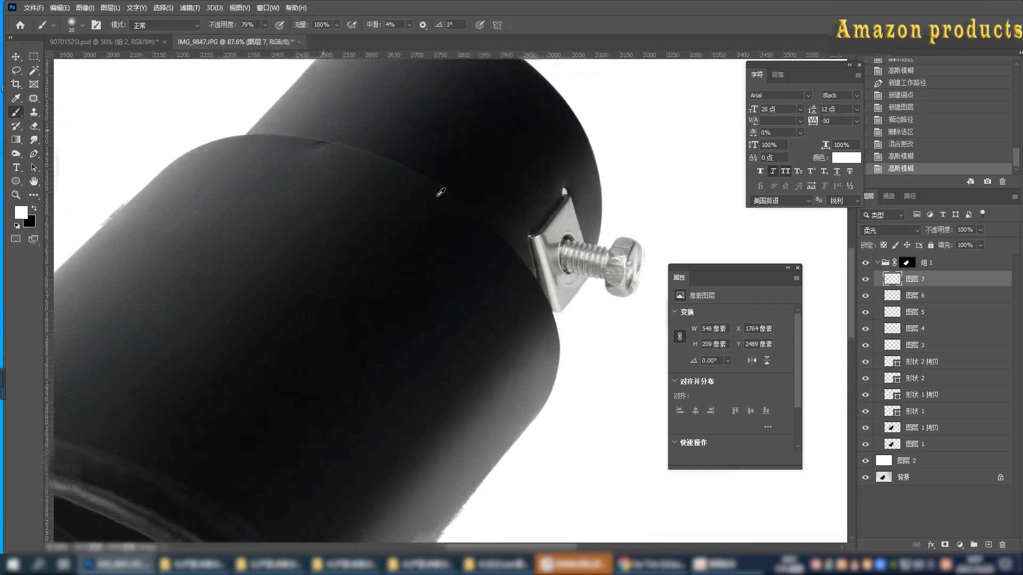
pyautogui.press('p')
pyautogui.click(251, 133)
pyautogui.moveTo(550, 303); pyautogui.dragTo(636, 478)
# Try stroking the seam path in white on a new layer with a 10 px brush, and revert to the drawn path.
pyautogui.click(989, 545)
pyautogui.press('b')
pyautogui.rightClick(502, 207)
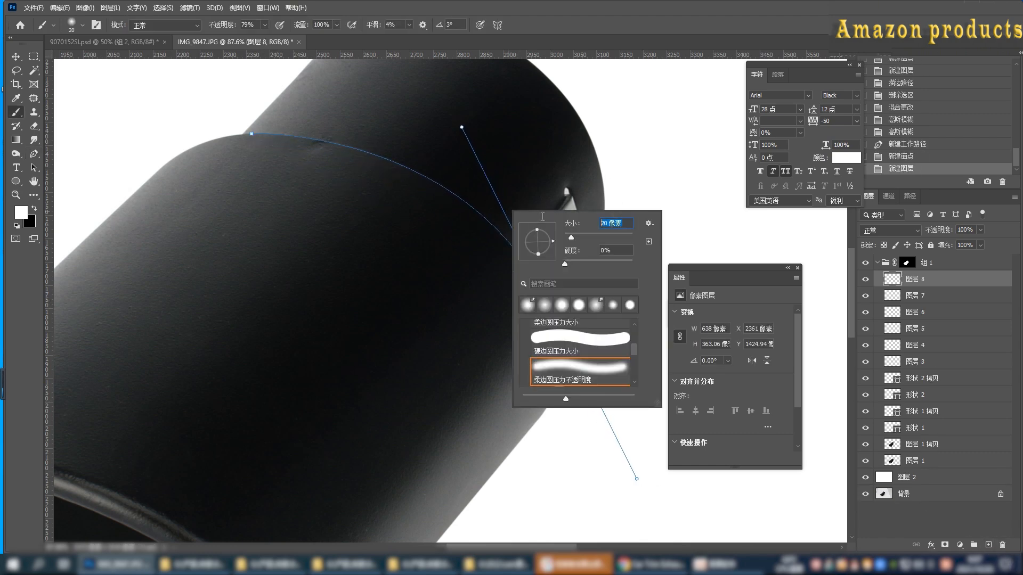
pyautogui.write('10')
pyautogui.press('Return')
pyautogui.press('Return')
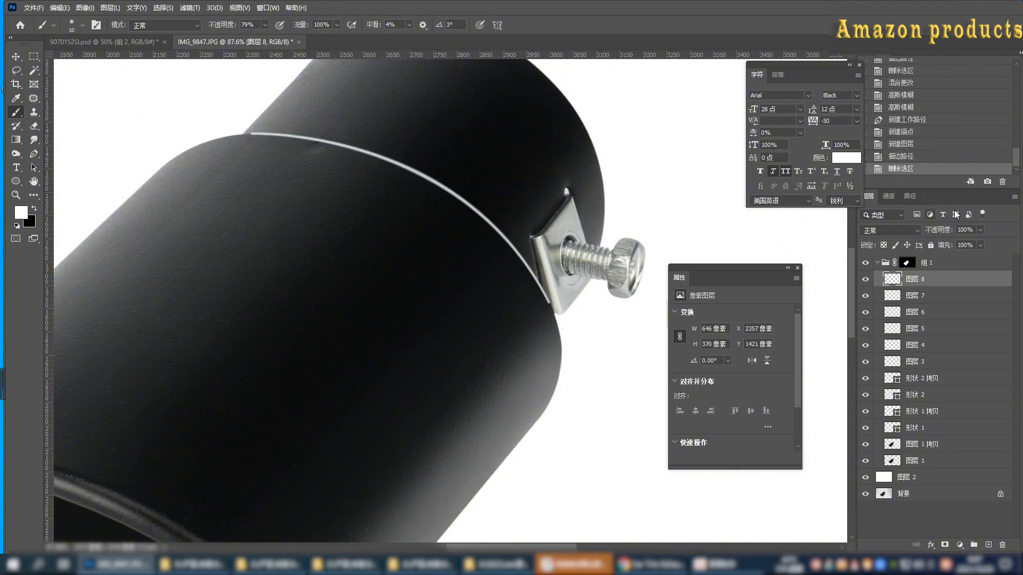
pyautogui.click(906, 132)
# Stroke the seam path in white with a 5 px brush on the Soft Light layer and soften the layer with Gaussian Blur.
pyautogui.rightClick(515, 280)
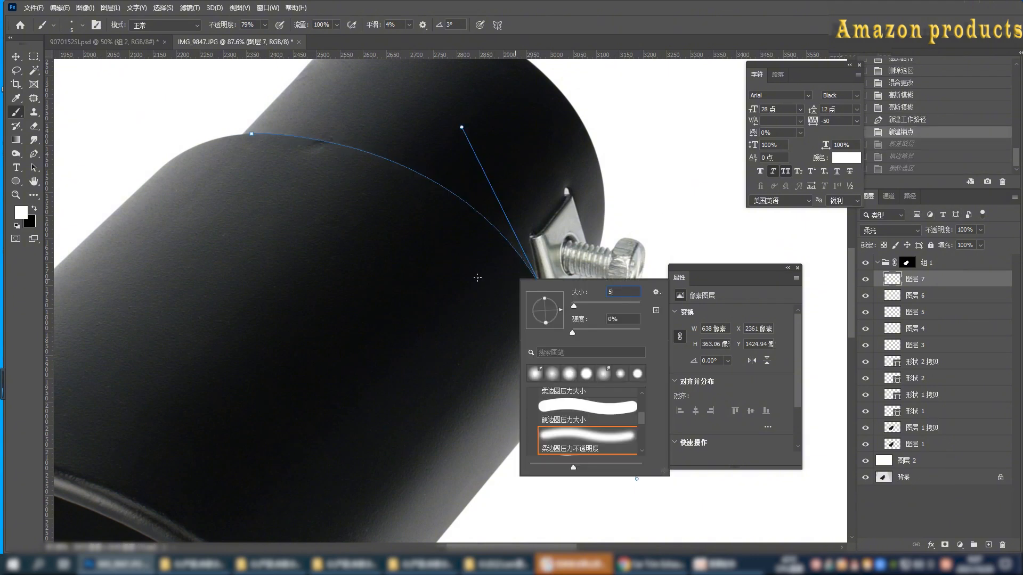
pyautogui.write('5')
pyautogui.press('Return')
pyautogui.press('Return')
pyautogui.click(190, 8)
pyautogui.moveTo(203, 153)
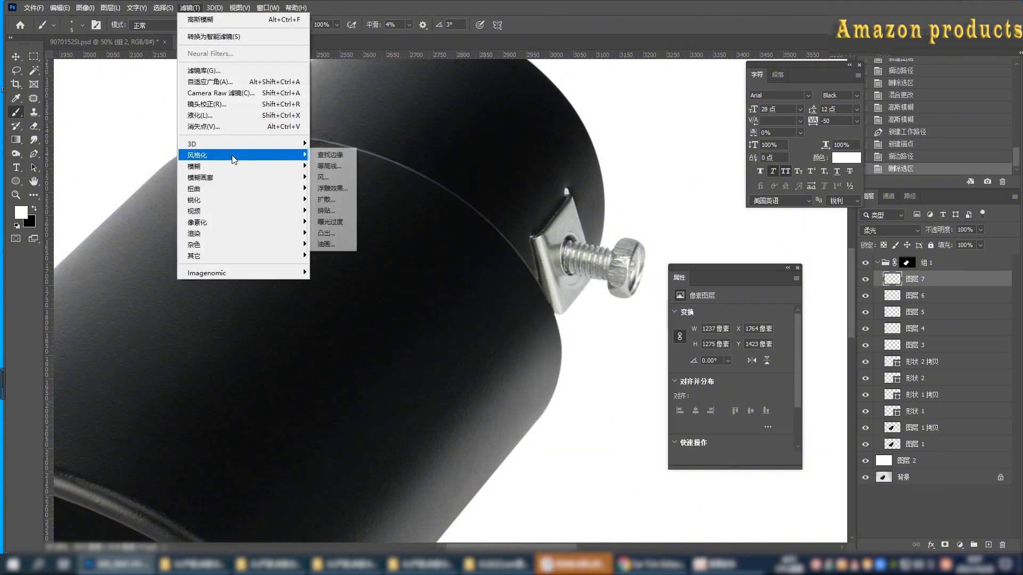
pyautogui.click(331, 188)
pyautogui.press('Return')
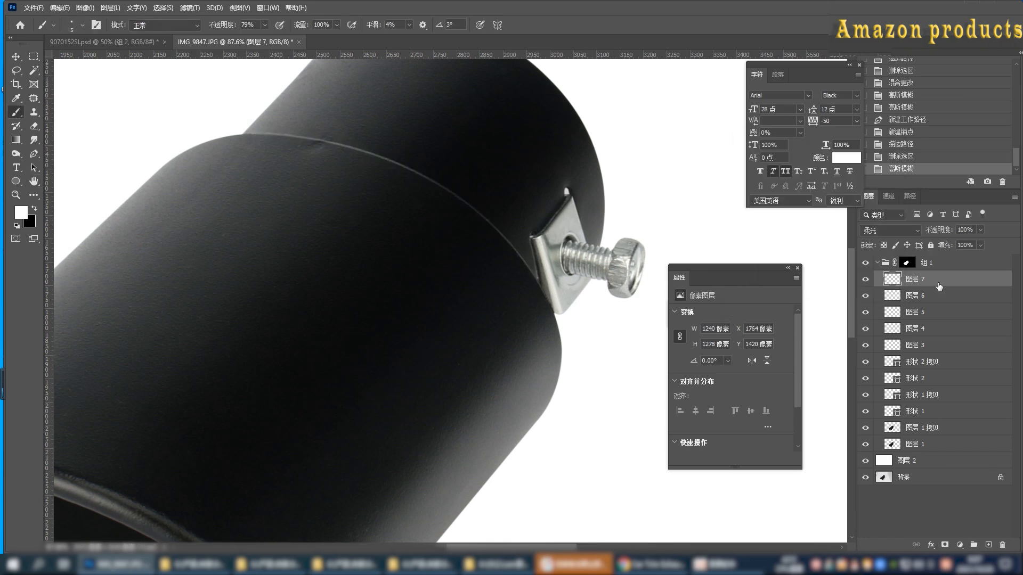
# Make a dark seam line from an inverted duplicate of the highlight layer placed below it, offset 5 px up and right.
pyautogui.hotkey('ctrl', 'j')
pyautogui.hotkey('ctrl', '[')
pyautogui.click(22, 59)
pyautogui.hotkey('ctrl', 'i')
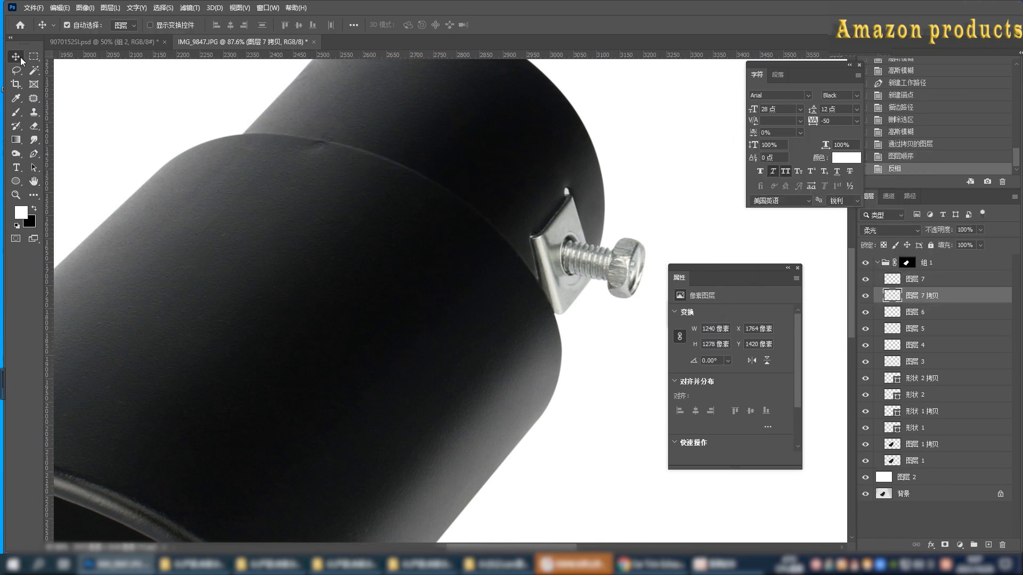
pyautogui.press('Right')
pyautogui.press('Right')
pyautogui.press('Right')
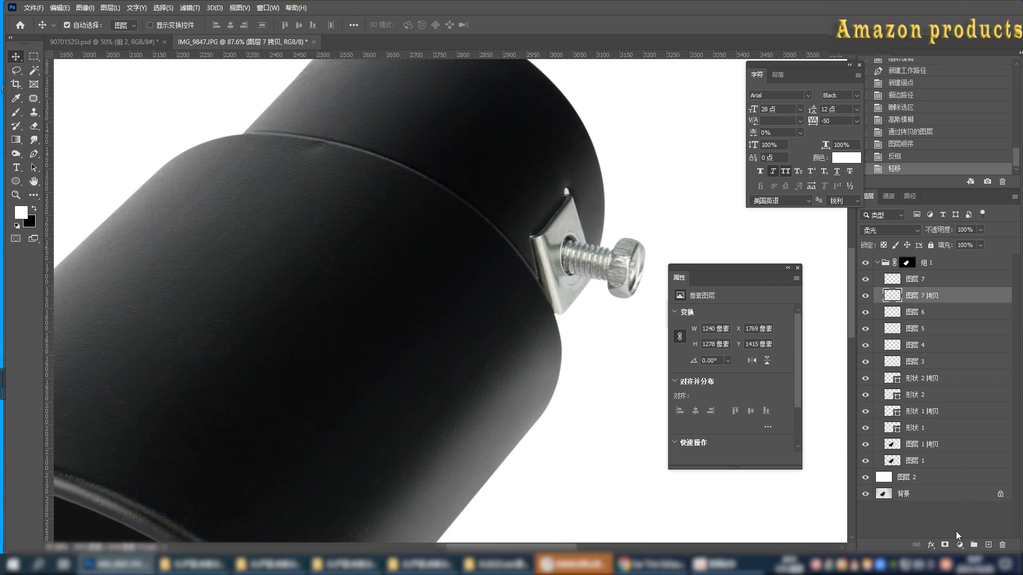
# Add a layer mask to the dark seam line and fade both ends of the seam with black gradients.
pyautogui.click(945, 545)
pyautogui.click(16, 139)
pyautogui.moveTo(217, 131); pyautogui.dragTo(298, 155)
pyautogui.moveTo(560, 319); pyautogui.dragTo(501, 240)
pyautogui.moveTo(229, 131); pyautogui.dragTo(309, 154)
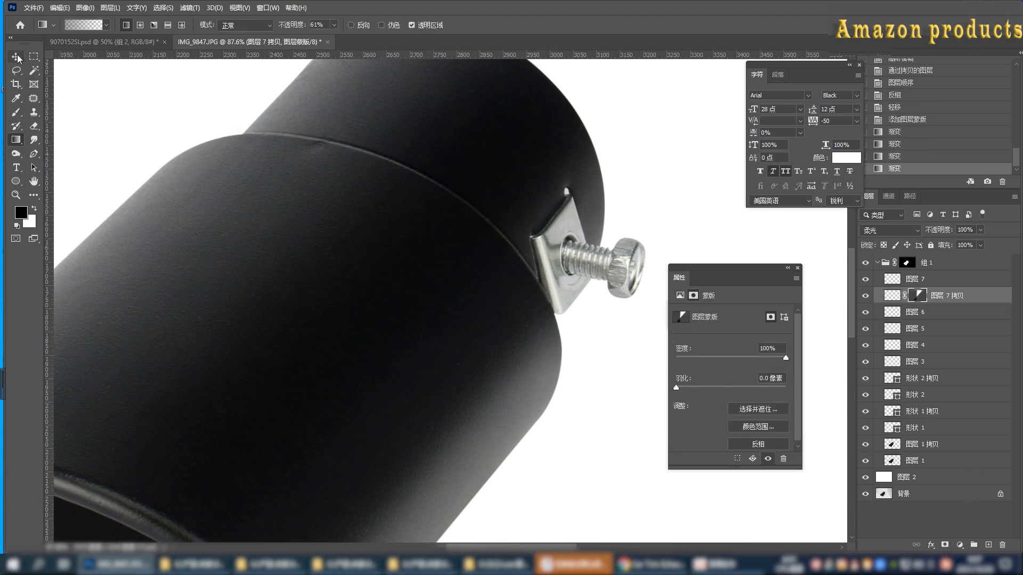
pyautogui.click(17, 58)
# Check the original cutout on its own and move its layer out of the group to directly beneath it.
pyautogui.hotkey('ctrl', '0')
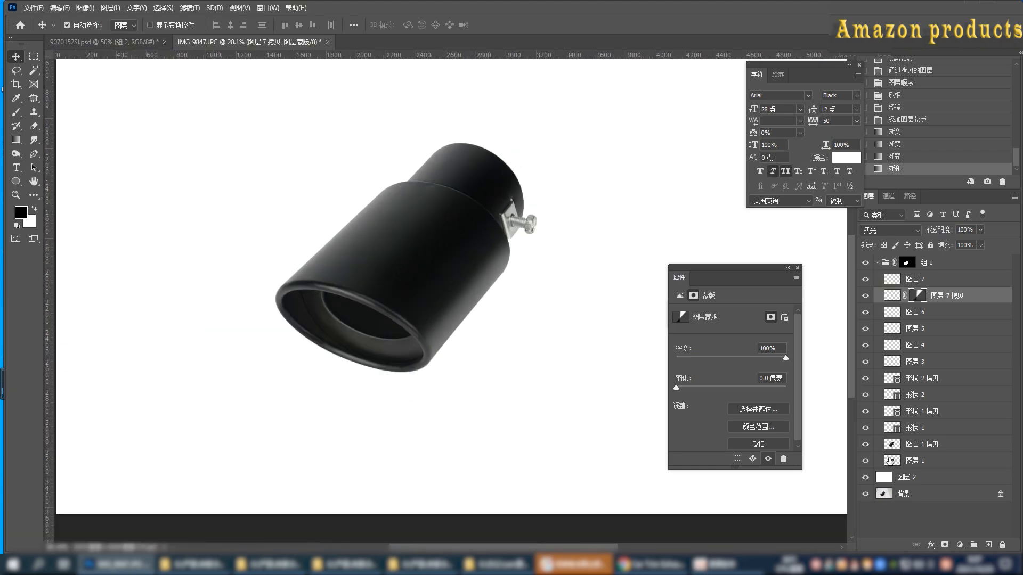
pyautogui.keyDown('alt'); pyautogui.click(866, 461); pyautogui.keyUp('alt')
pyautogui.keyDown('alt'); pyautogui.click(865, 461); pyautogui.keyUp('alt')
pyautogui.moveTo(913, 473); pyautogui.dragTo(912, 472)
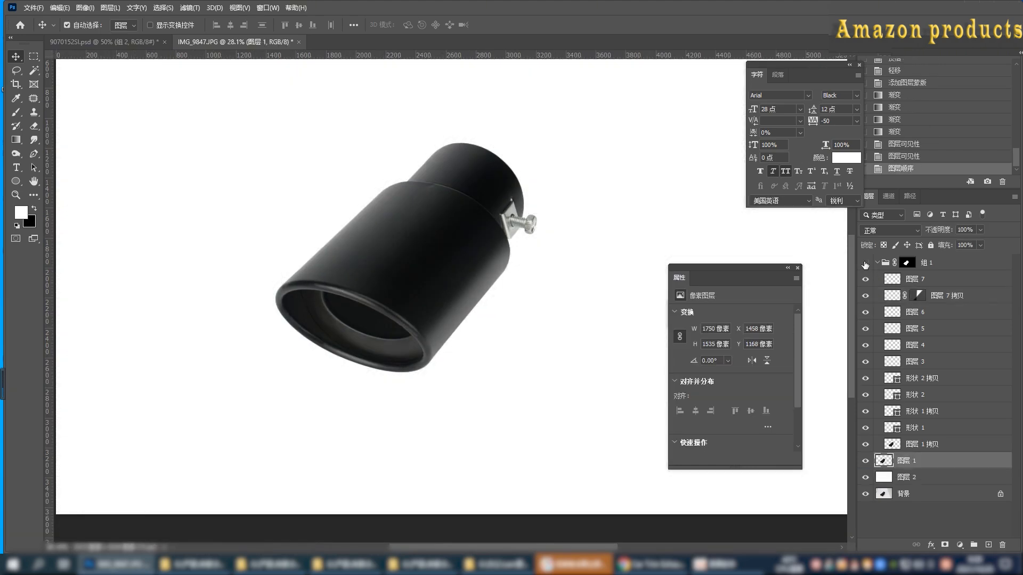
# Compare the retouched group with the original cutout by repeatedly hiding and showing the group.
pyautogui.click(866, 264)
pyautogui.click(866, 264)
pyautogui.click(866, 264)
pyautogui.click(865, 264)
pyautogui.click(865, 264)
pyautogui.click(866, 265)
pyautogui.click(865, 264)
pyautogui.click(865, 264)
pyautogui.click(865, 265)
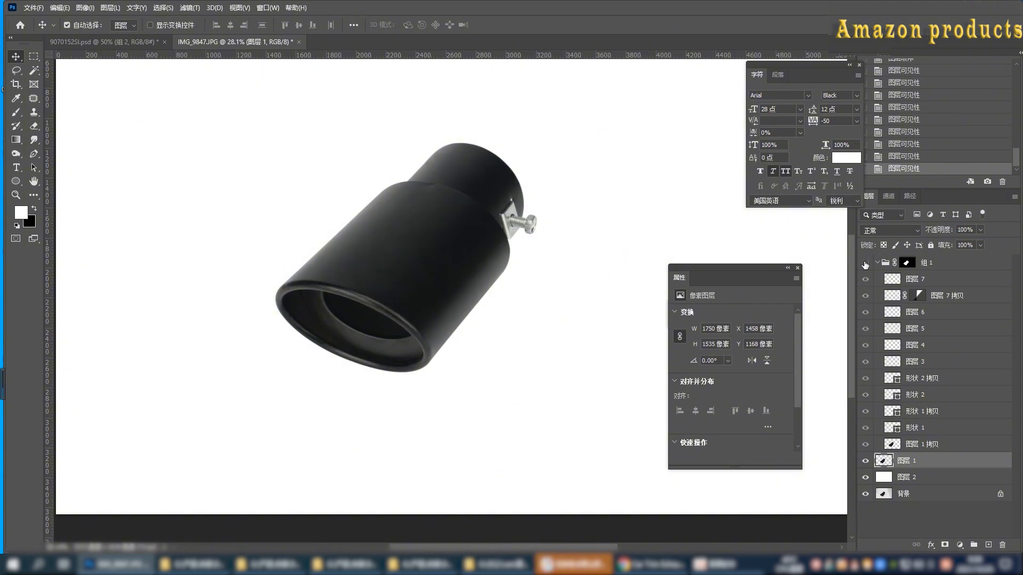
pyautogui.click(865, 264)
# Draw a straight Pen shape line down the left edge of the metal bracket, above the existing highlight layers.
pyautogui.scroll(6, 527, 219)
pyautogui.click(33, 154)
pyautogui.click(88, 24)
pyautogui.click(79, 33)
pyautogui.click(429, 200)
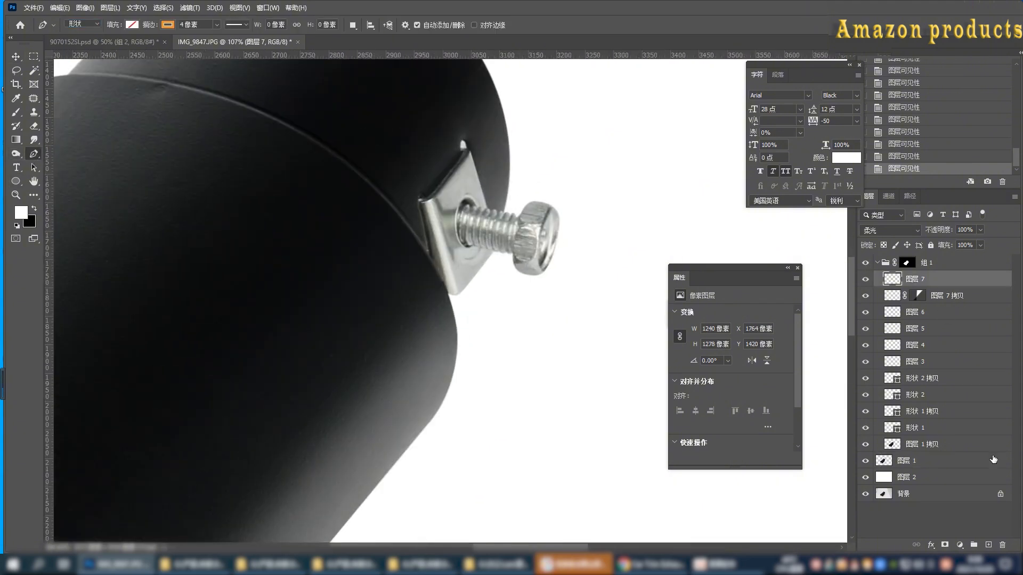
pyautogui.click(454, 293)
# Give the bracket line a white 9.56 px stroke with 2.9 px feather and set its blend mode to Soft Light.
pyautogui.click(168, 25)
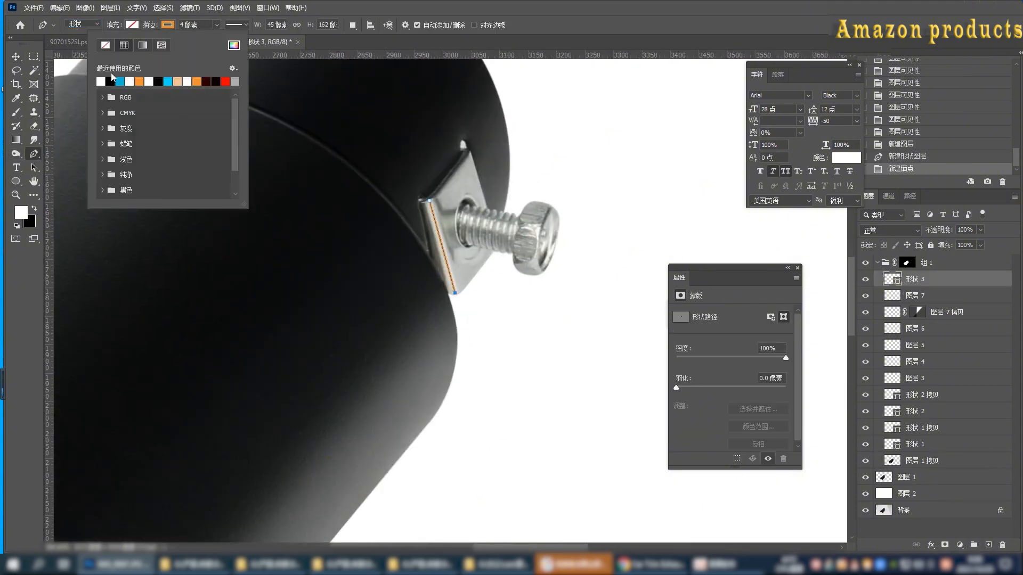
pyautogui.click(100, 82)
pyautogui.click(217, 25)
pyautogui.moveTo(216, 39); pyautogui.dragTo(224, 39)
pyautogui.moveTo(700, 389); pyautogui.dragTo(693, 388)
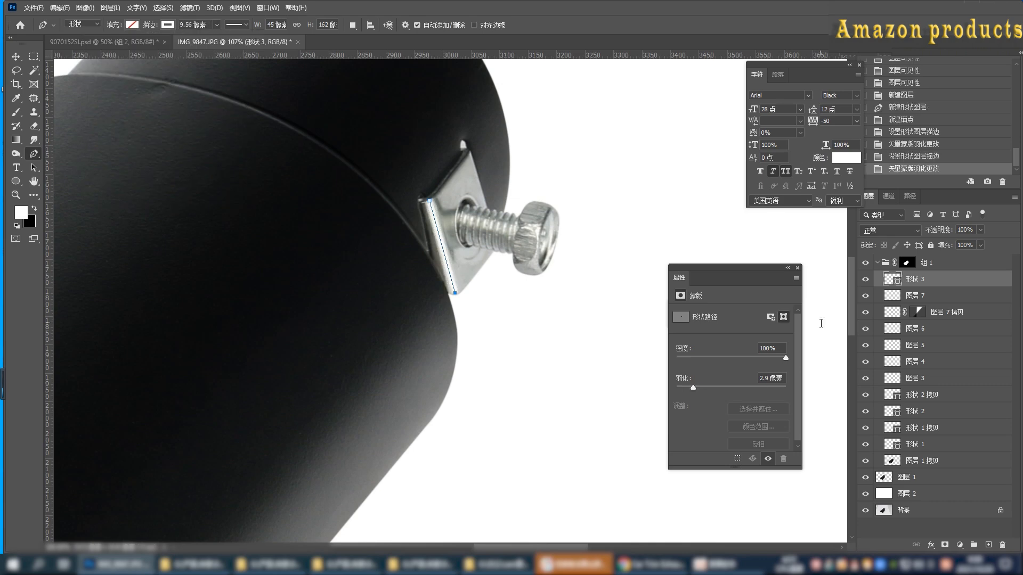
pyautogui.click(900, 215)
pyautogui.click(916, 230)
pyautogui.click(877, 386)
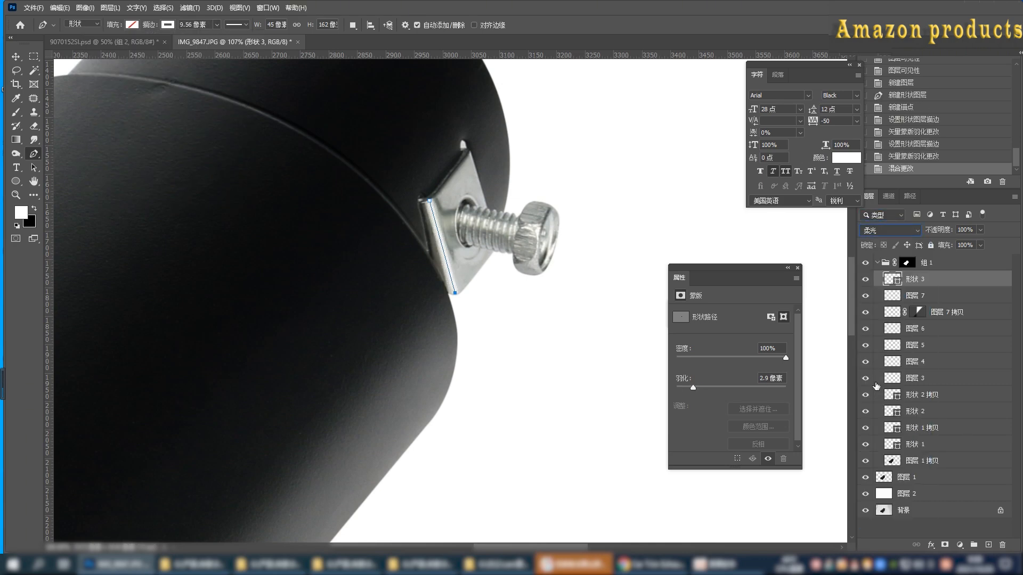
# Draw a slightly curved Pen shape line on a new layer along the bolt head's vertical edge.
pyautogui.click(988, 545)
pyautogui.scroll(4, 548, 251)
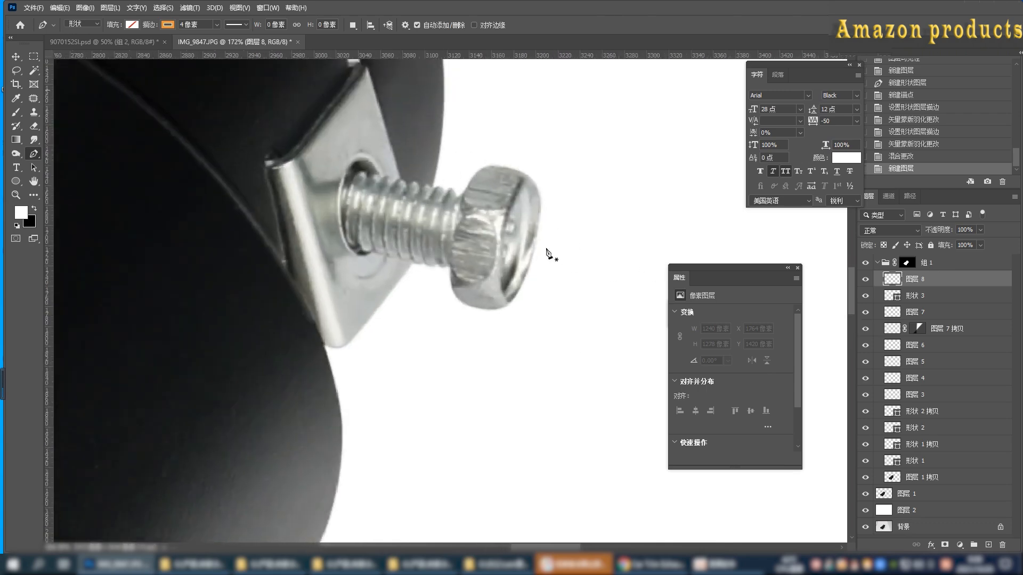
pyautogui.click(489, 209)
pyautogui.moveTo(492, 305)
pyautogui.mouseDown()
pyautogui.moveTo(515, 360)
pyautogui.moveTo(499, 365)
pyautogui.mouseUp()
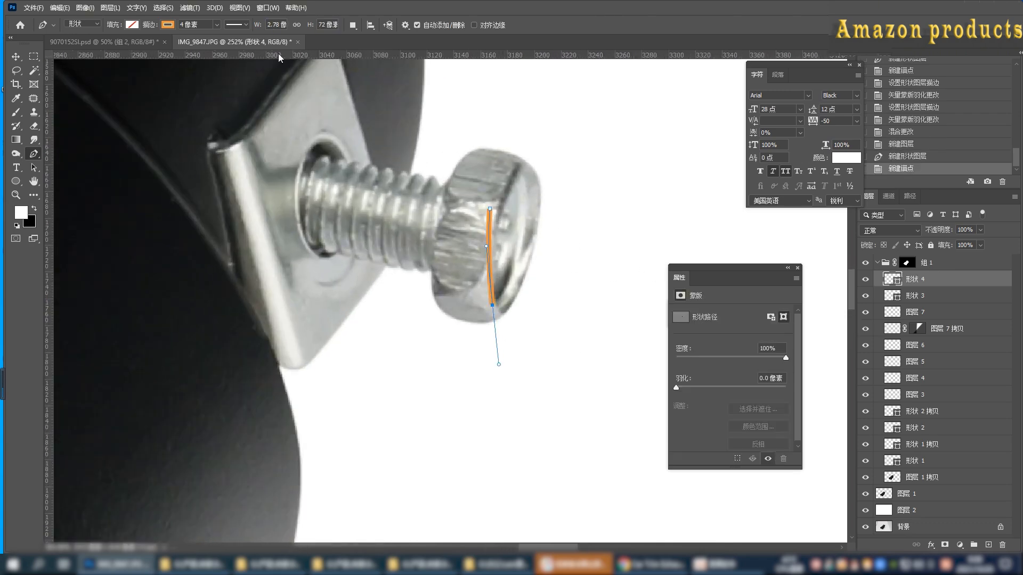
# Give the bolt head line a white 3 px stroke and set its blend mode to Soft Light.
pyautogui.click(168, 25)
pyautogui.click(100, 82)
pyautogui.click(216, 26)
pyautogui.moveTo(202, 25); pyautogui.dragTo(166, 24)
pyautogui.write('3')
pyautogui.press('Return')
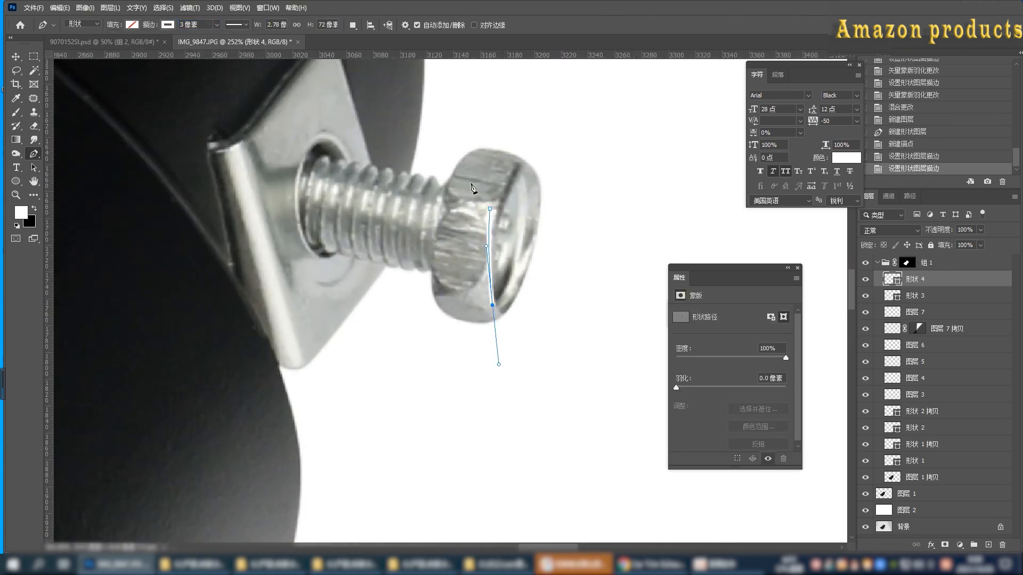
pyautogui.click(889, 231)
pyautogui.click(877, 386)
# Compare the bolt head line on and off, and set its feather to 1.2 px.
pyautogui.click(957, 327)
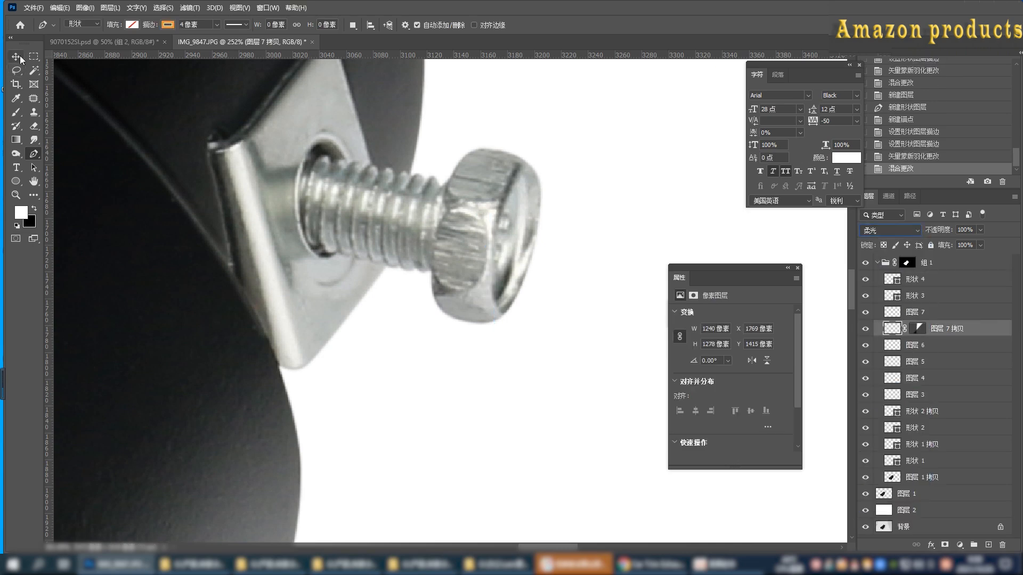
pyautogui.click(16, 57)
pyautogui.click(866, 281)
pyautogui.click(866, 281)
pyautogui.click(373, 193)
pyautogui.moveTo(689, 388); pyautogui.dragTo(683, 388)
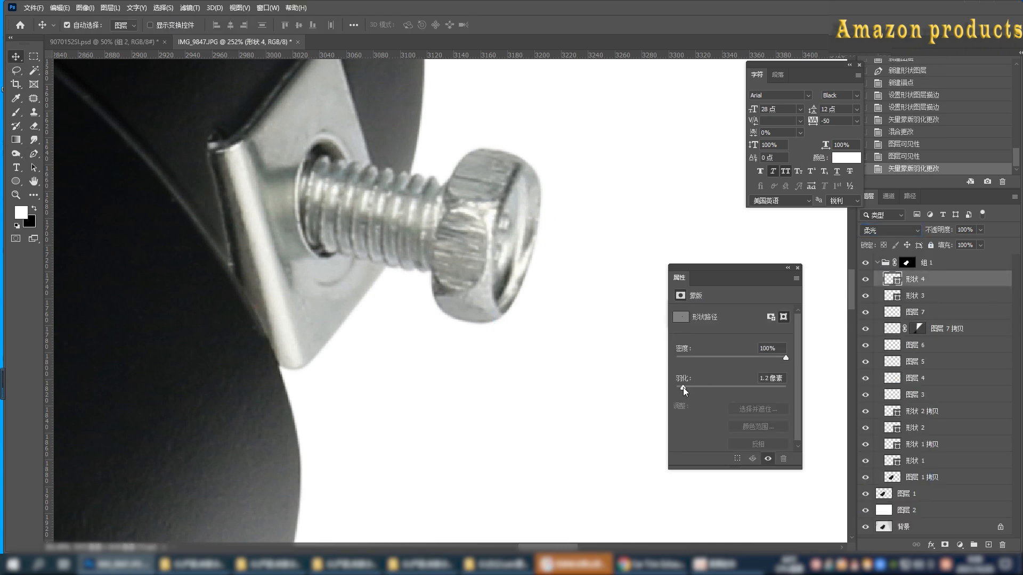
pyautogui.click(933, 348)
# Collapse the retouch group and compare the whole exhaust tip with the group hidden and shown.
pyautogui.scroll(-12, 594, 263)
pyautogui.click(877, 263)
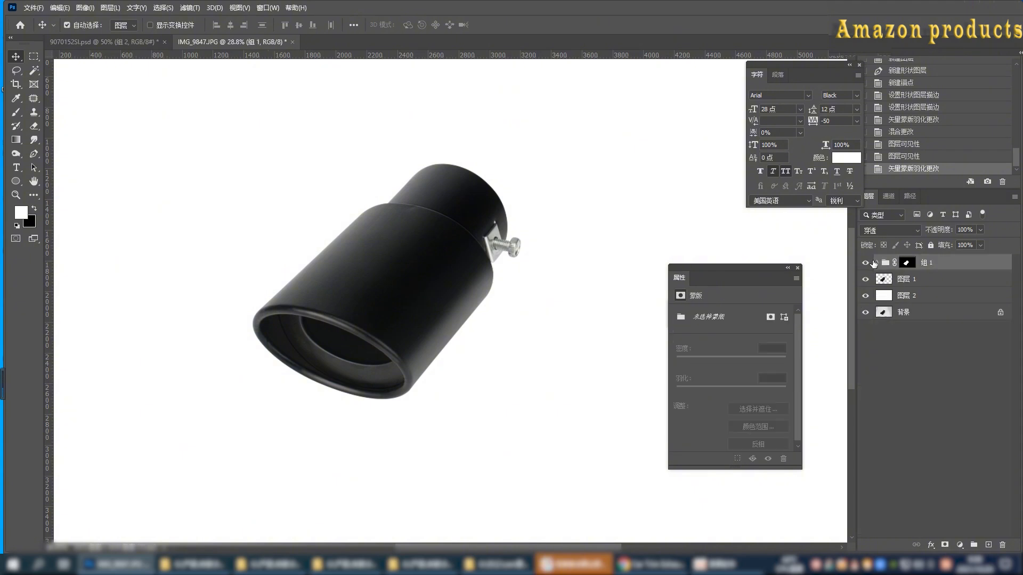
pyautogui.click(865, 263)
pyautogui.click(865, 263)
# Copy a rectangular area around the exhaust tip from the background photo to a new layer placed above the white layer.
pyautogui.click(866, 295)
pyautogui.click(33, 56)
pyautogui.moveTo(166, 121); pyautogui.dragTo(615, 488)
pyautogui.click(906, 314)
pyautogui.hotkey('ctrl', 'j')
pyautogui.moveTo(906, 313); pyautogui.dragTo(910, 288)
pyautogui.click(866, 312)
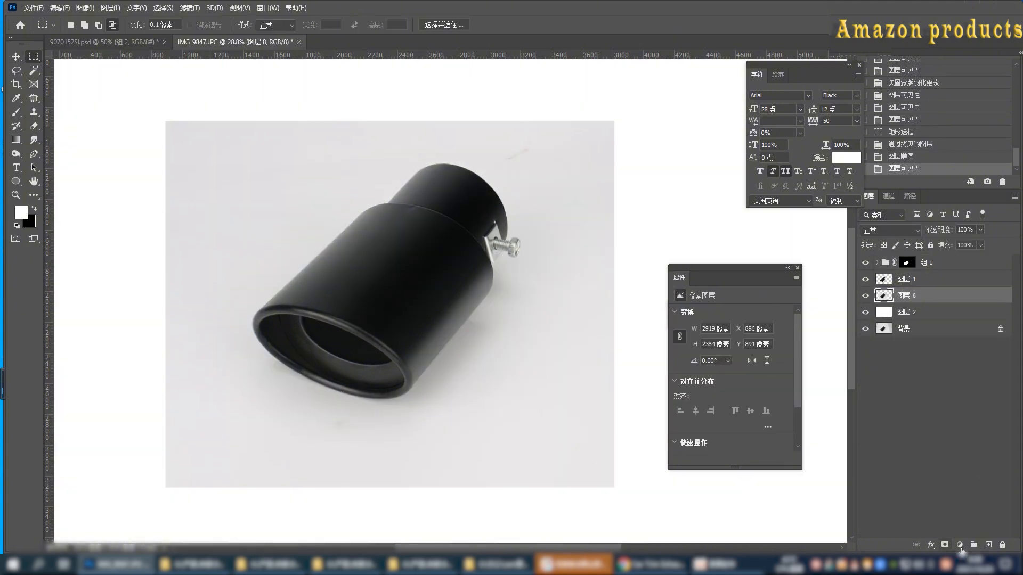
# Desaturate the copied photo and clip a Levels adjustment to it with black input 83 and white input 227.
pyautogui.hotkey('ctrl', 'shift', 'u')
pyautogui.click(960, 545)
pyautogui.click(969, 411)
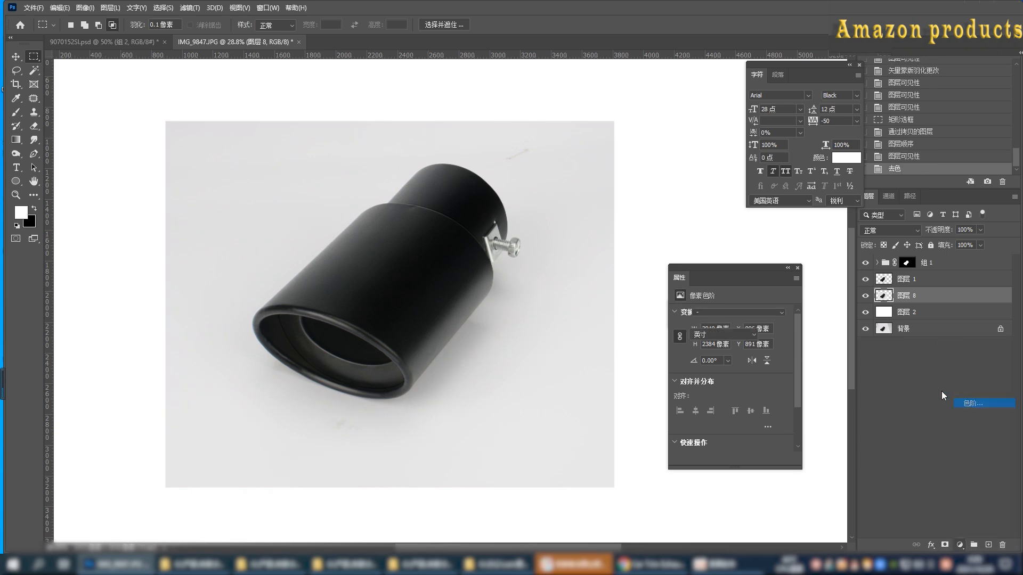
pyautogui.click(722, 459)
pyautogui.moveTo(787, 392); pyautogui.dragTo(777, 395)
pyautogui.moveTo(690, 392); pyautogui.dragTo(721, 396)
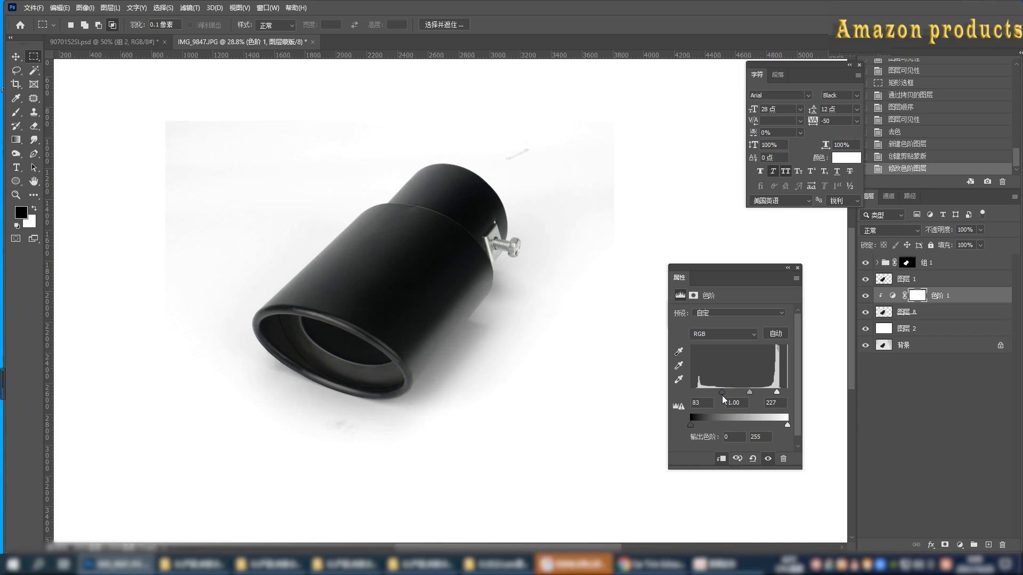
# Apply the Camera Raw filter to the desaturated photo layer, working in its Detail settings.
pyautogui.click(788, 268)
pyautogui.click(922, 313)
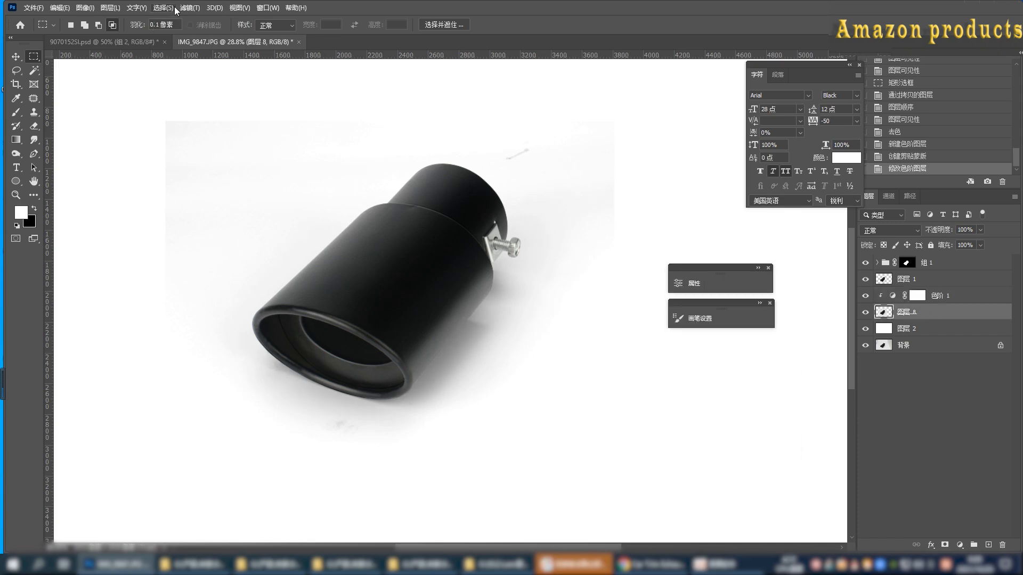
pyautogui.click(189, 8)
pyautogui.click(238, 95)
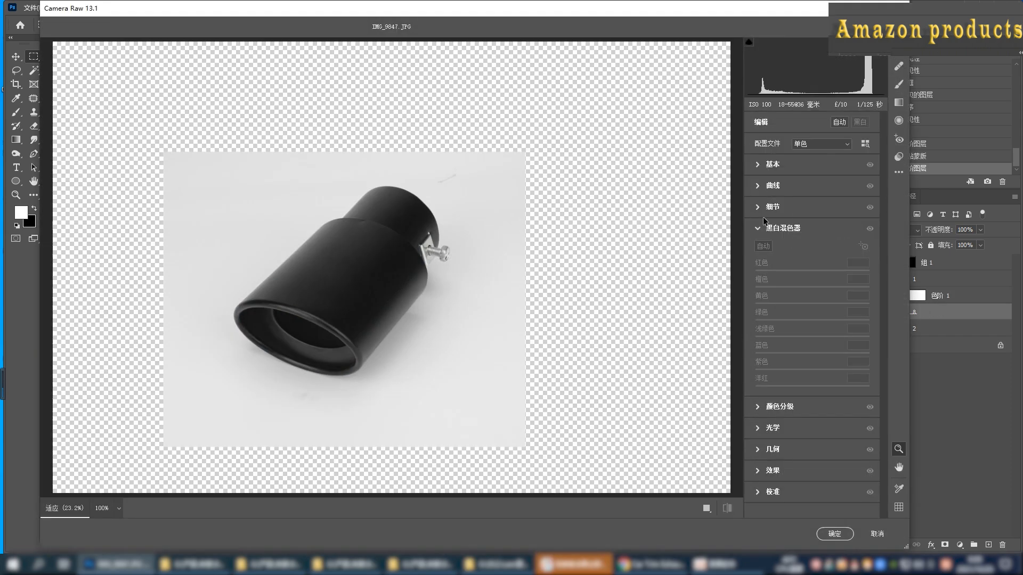
pyautogui.click(770, 207)
pyautogui.click(835, 534)
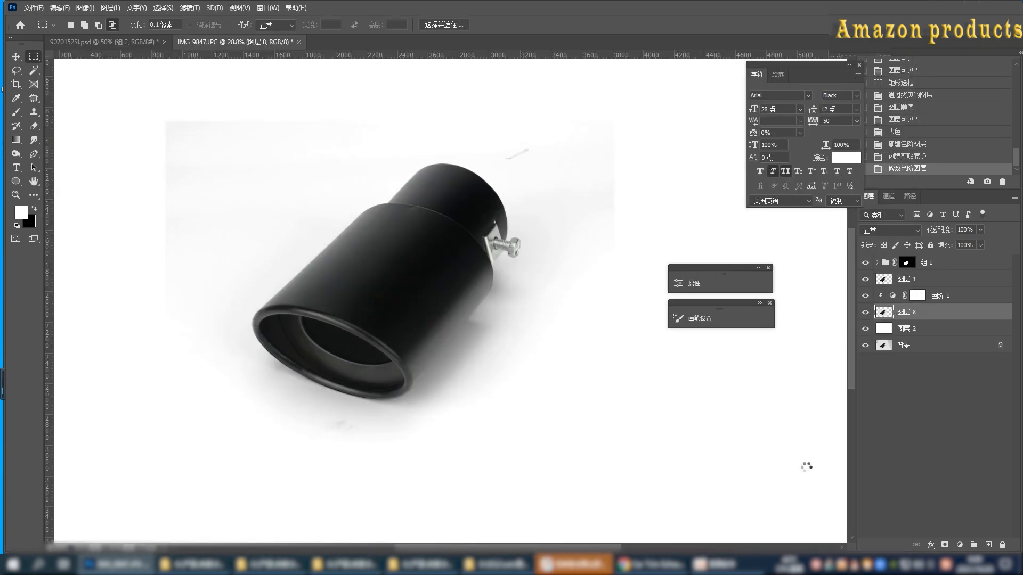
# Mask the desaturated photo layer and fade its upper and side edges into white with black gradients, undoing the last gradient.
pyautogui.click(945, 545)
pyautogui.click(16, 142)
pyautogui.moveTo(266, 126); pyautogui.dragTo(298, 213)
pyautogui.moveTo(213, 128); pyautogui.dragTo(282, 213)
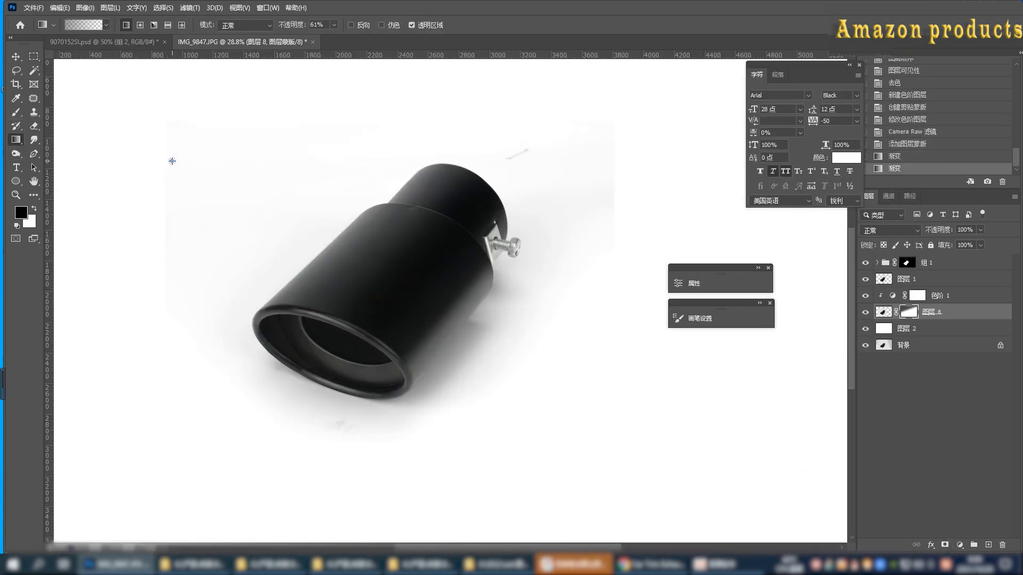
pyautogui.moveTo(171, 160); pyautogui.dragTo(271, 219)
pyautogui.moveTo(154, 237); pyautogui.dragTo(280, 230)
pyautogui.moveTo(511, 106); pyautogui.dragTo(453, 186)
pyautogui.moveTo(587, 121); pyautogui.dragTo(491, 202)
pyautogui.moveTo(610, 235); pyautogui.dragTo(490, 270)
pyautogui.moveTo(537, 163); pyautogui.dragTo(398, 224)
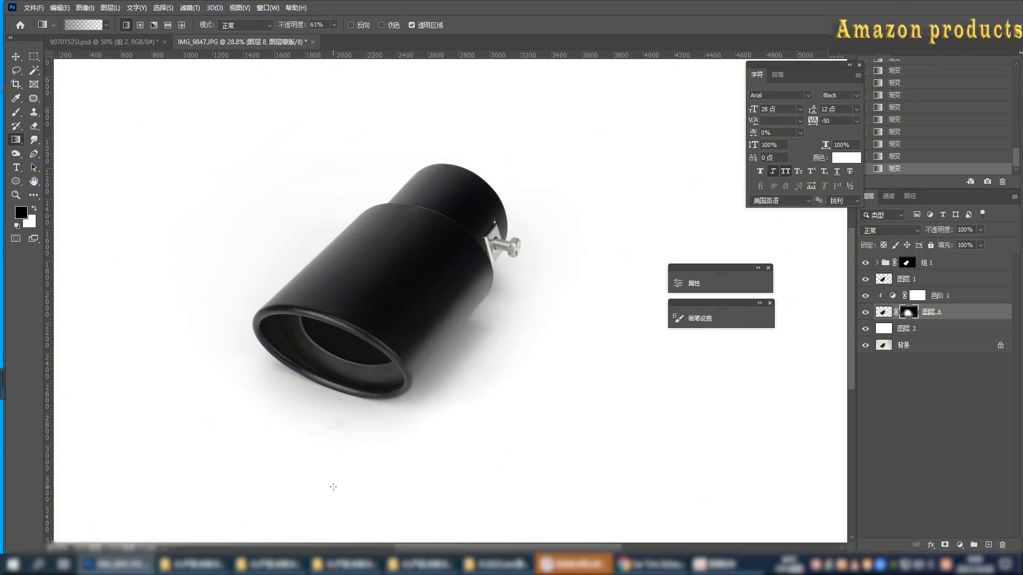
pyautogui.hotkey('ctrl', 'z')
# Patch the marks in the shadow area beneath the front rim on the desaturated photo layer.
pyautogui.click(882, 313)
pyautogui.press('j')
pyautogui.scroll(4, 341, 444)
pyautogui.moveTo(325, 379)
pyautogui.mouseDown()
pyautogui.moveTo(395, 380)
pyautogui.moveTo(331, 377)
pyautogui.mouseUp()
pyautogui.moveTo(358, 399); pyautogui.dragTo(340, 382)
pyautogui.hotkey('ctrl', 'd')
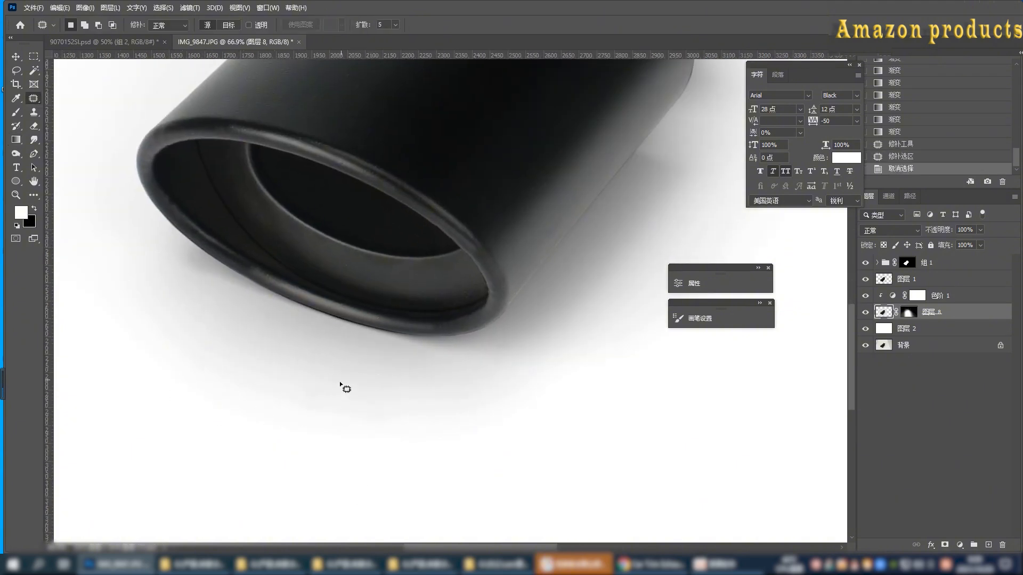
pyautogui.moveTo(380, 420); pyautogui.dragTo(405, 376)
pyautogui.moveTo(398, 392); pyautogui.dragTo(426, 408)
pyautogui.moveTo(496, 345)
pyautogui.mouseDown()
pyautogui.moveTo(533, 326)
pyautogui.moveTo(501, 368)
pyautogui.mouseUp()
pyautogui.hotkey('ctrl', 'd')
# Check the retouched shadow area on the desaturated photo layer and unlink the layer's mask.
pyautogui.scroll(-3, 331, 327)
pyautogui.scroll(4, 573, 226)
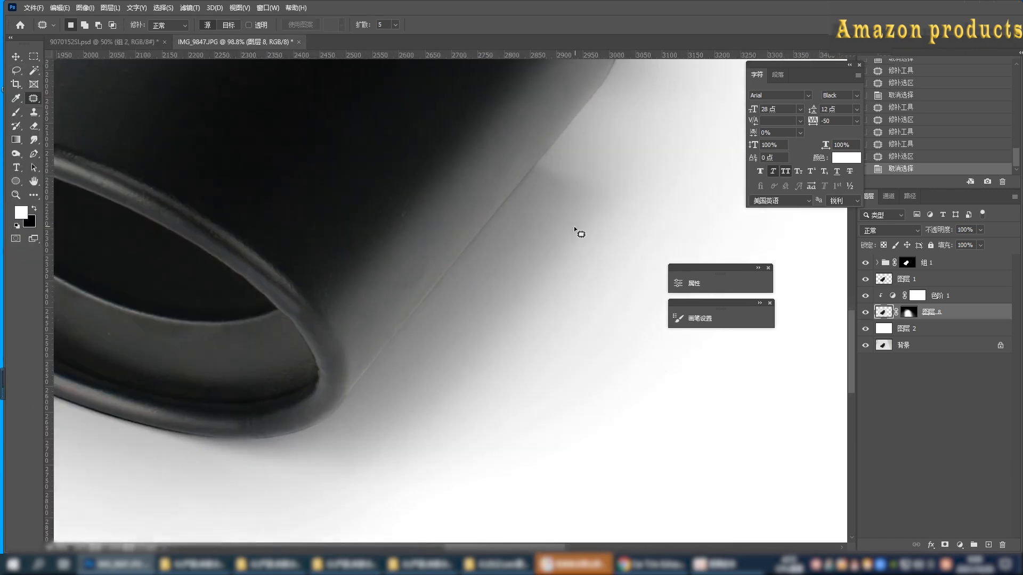
pyautogui.scroll(-3, 596, 256)
pyautogui.click(867, 314)
pyautogui.click(897, 312)
# Smudge the edge between the pipe body and its cast shadow with an enlarged soft brush at 51% strength, undoing unwanted strokes along the front rim.
pyautogui.press('r')
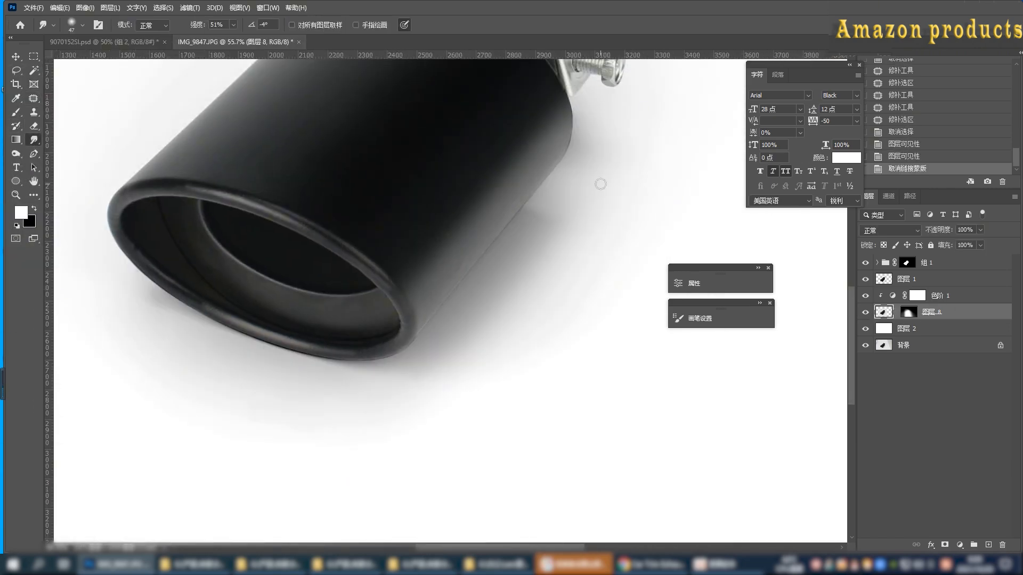
pyautogui.rightClick(599, 183)
pyautogui.click(702, 214)
pyautogui.click(581, 138)
pyautogui.moveTo(581, 139)
pyautogui.mouseDown()
pyautogui.moveTo(561, 141)
pyautogui.moveTo(567, 151)
pyautogui.mouseUp()
pyautogui.rightClick(556, 200)
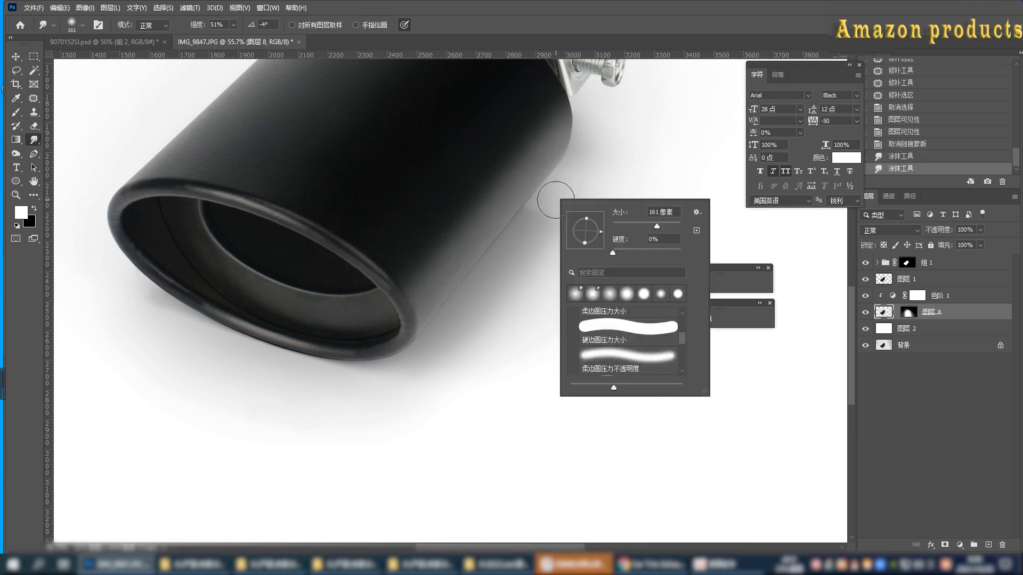
pyautogui.moveTo(540, 216)
pyautogui.mouseDown()
pyautogui.moveTo(554, 180)
pyautogui.moveTo(507, 226)
pyautogui.mouseUp()
pyautogui.moveTo(482, 241)
pyautogui.mouseDown()
pyautogui.moveTo(451, 319)
pyautogui.moveTo(404, 350)
pyautogui.mouseUp()
pyautogui.hotkey('ctrl', 'z')
pyautogui.moveTo(306, 362); pyautogui.dragTo(320, 356)
pyautogui.hotkey('ctrl', 'z')
pyautogui.moveTo(171, 294)
pyautogui.mouseDown()
pyautogui.moveTo(162, 278)
pyautogui.moveTo(167, 296)
pyautogui.moveTo(274, 354)
pyautogui.moveTo(348, 361)
pyautogui.mouseUp()
pyautogui.hotkey('ctrl', 'z')
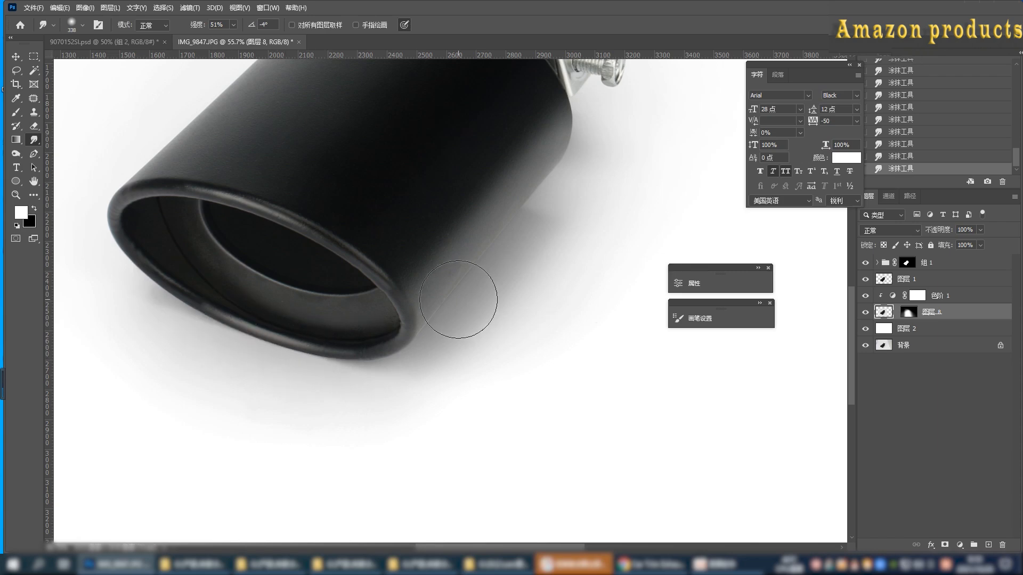
# Compare the image with the desaturated photo layer hidden and shown, and adjust the white input of its clipped Levels adjustment.
pyautogui.scroll(-3, 458, 300)
pyautogui.scroll(-3, 468, 354)
pyautogui.click(865, 313)
pyautogui.click(865, 313)
pyautogui.click(866, 312)
pyautogui.click(865, 312)
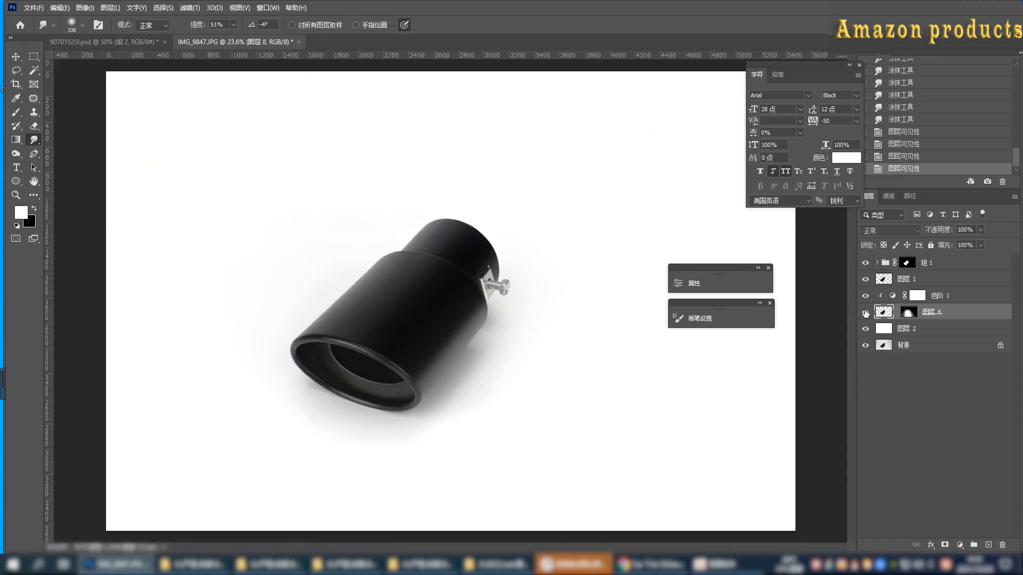
pyautogui.doubleClick(893, 296)
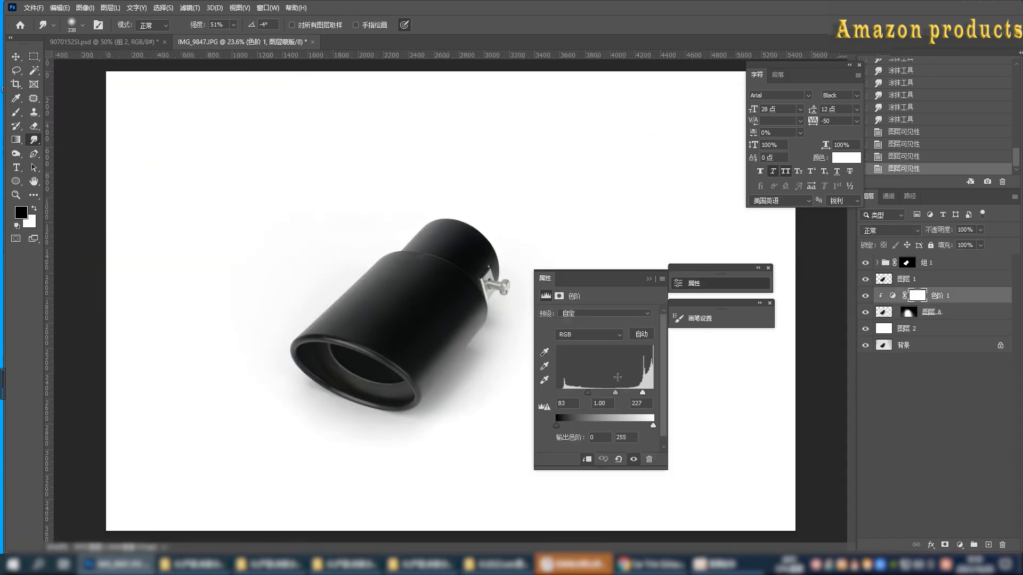
pyautogui.click(644, 393)
pyautogui.click(649, 279)
pyautogui.scroll(-3, 256, 247)
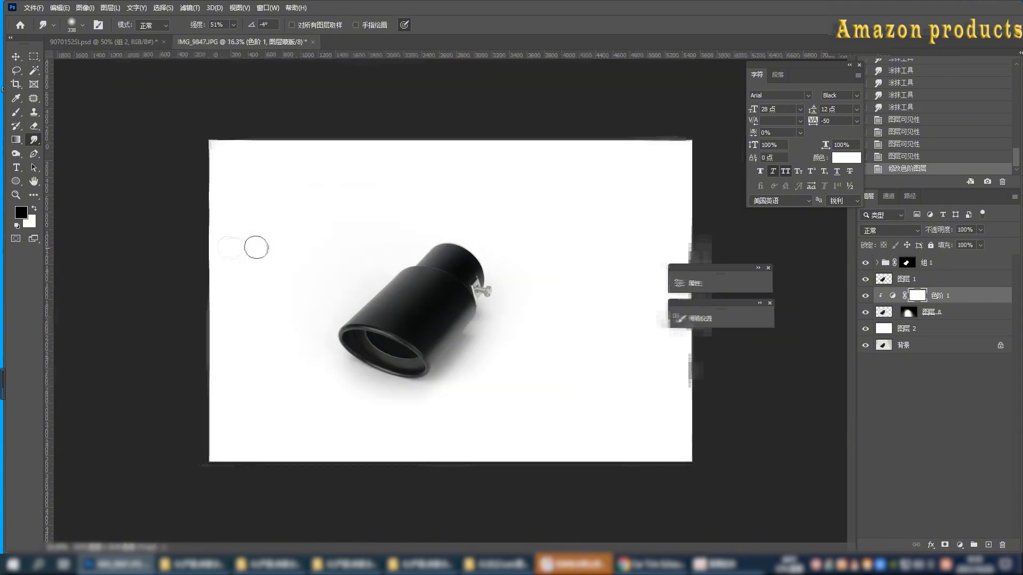
# Compare the product with the masked retouching group 组 1 hidden and shown.
pyautogui.press('v')
pyautogui.click(866, 263)
pyautogui.click(865, 263)
pyautogui.click(865, 262)
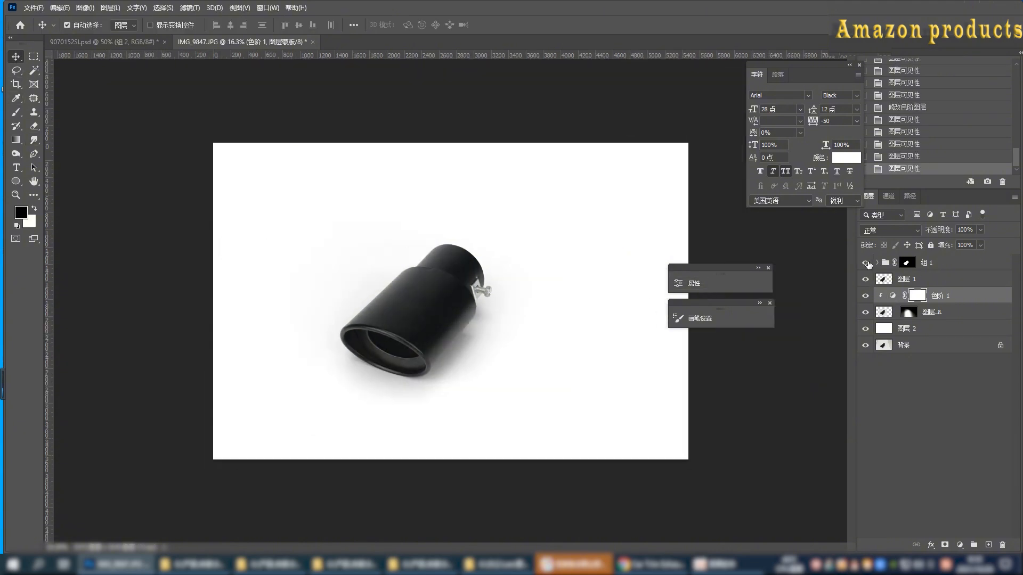
pyautogui.click(865, 262)
# Copy group 组 1, the Levels adjustment and the desaturated photo layer into the USA muffler tip composition, above the chrome pipe group.
pyautogui.click(938, 263)
pyautogui.keyDown('shift'); pyautogui.click(939, 319); pyautogui.keyUp('shift')
pyautogui.click(930, 268)
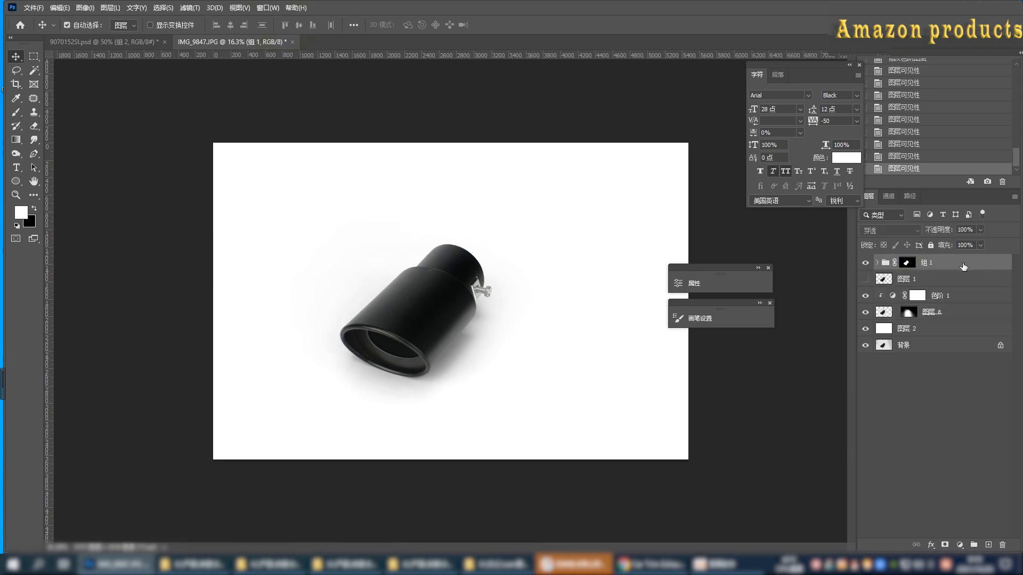
pyautogui.keyDown('ctrl'); pyautogui.click(962, 296); pyautogui.keyUp('ctrl')
pyautogui.keyDown('ctrl'); pyautogui.click(947, 315); pyautogui.keyUp('ctrl')
pyautogui.click(88, 42)
pyautogui.keyDown('ctrl'); pyautogui.click(466, 312); pyautogui.keyUp('ctrl')
pyautogui.scroll(-3, 882, 314)
pyautogui.scroll(3, 882, 314)
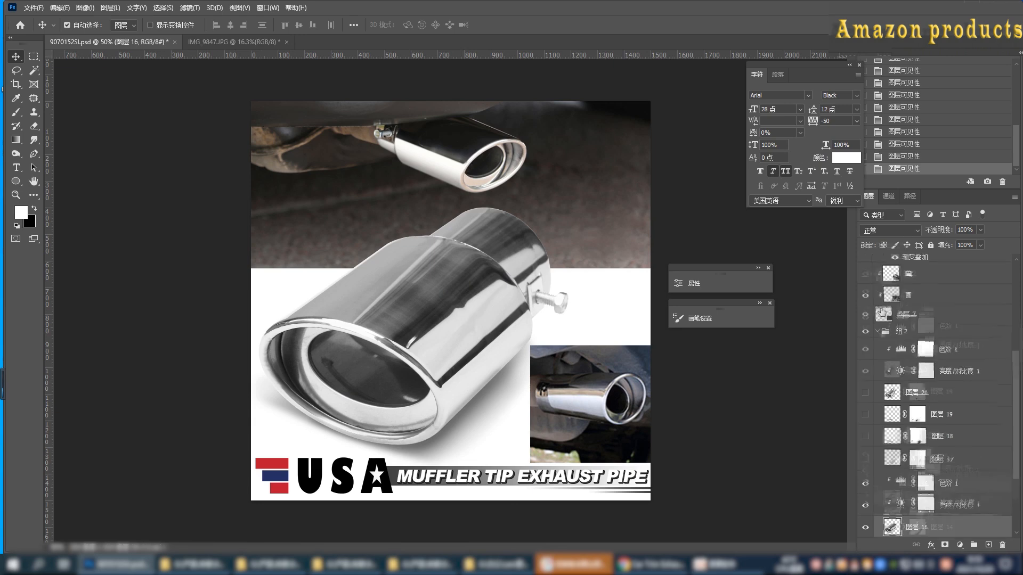
pyautogui.click(878, 332)
pyautogui.hotkey('ctrl', 'v')
# Convert the copied group 组 1 to a smart object and set the copied shadow photo layer's blend mode to Multiply.
pyautogui.click(967, 477)
pyautogui.rightClick(967, 477)
pyautogui.click(982, 181)
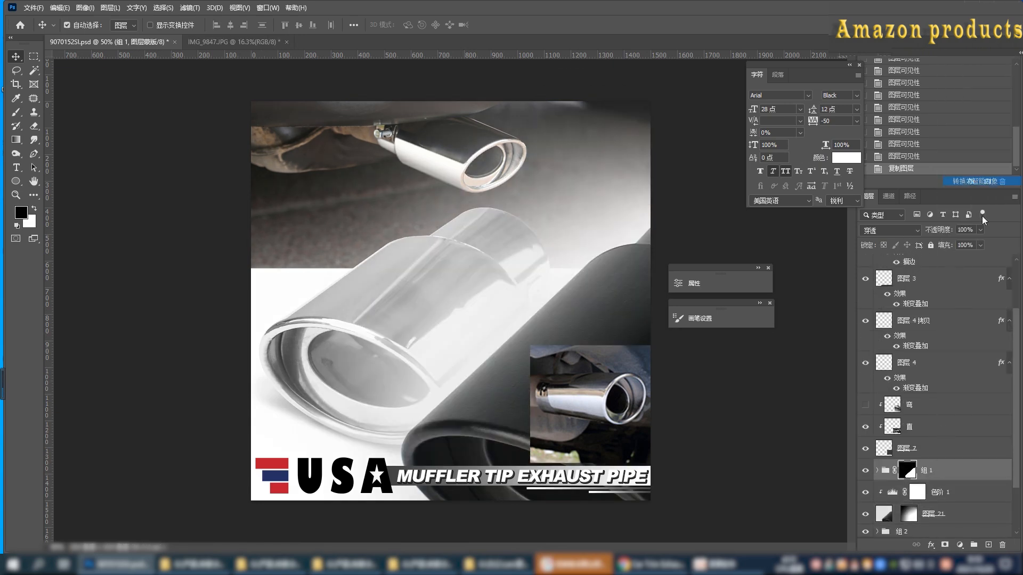
pyautogui.click(934, 513)
pyautogui.click(890, 230)
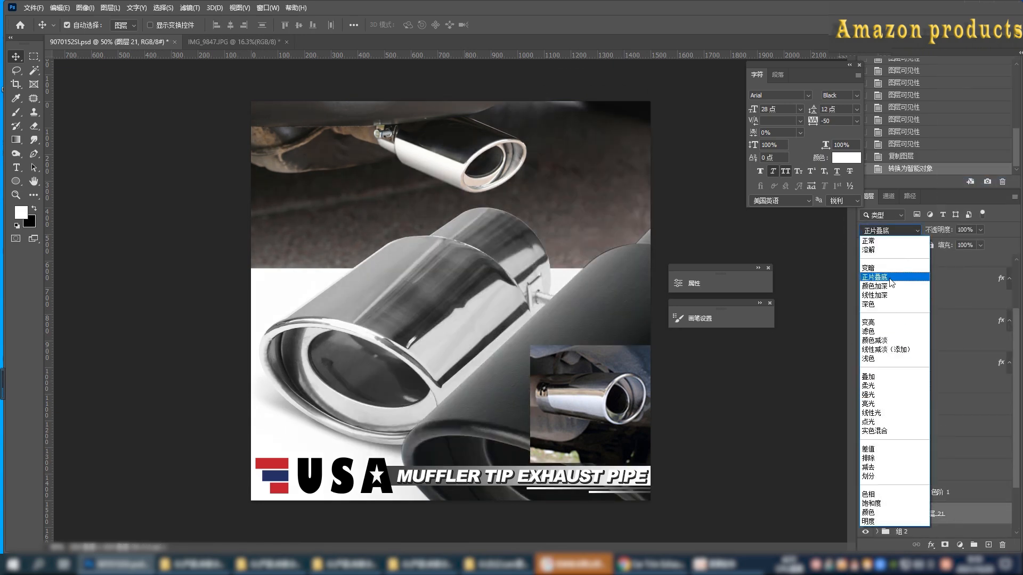
pyautogui.click(890, 277)
# Group the black pipe smart object, the Levels adjustment and the shadow photo layer together.
pyautogui.click(918, 467)
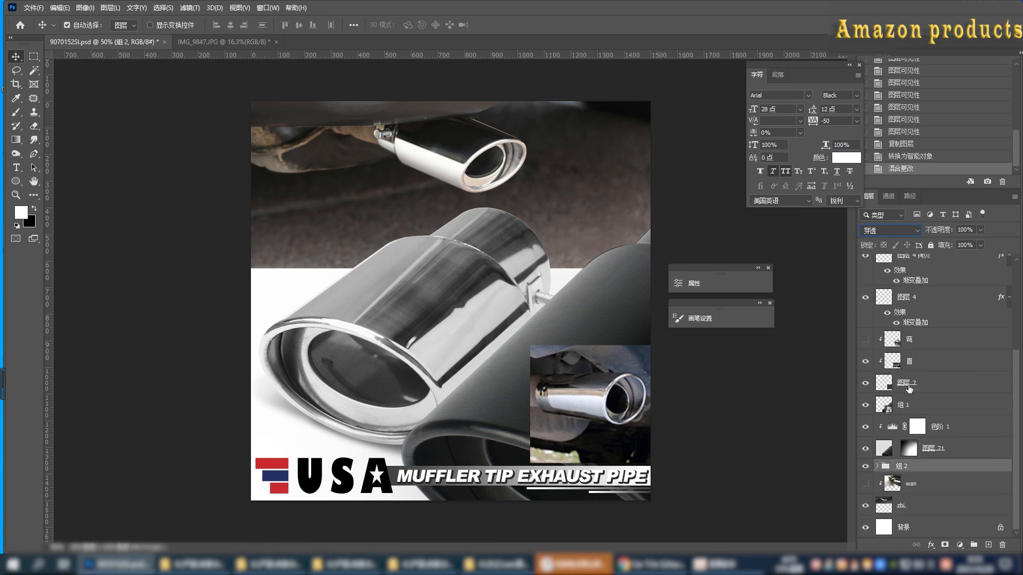
pyautogui.click(903, 405)
pyautogui.keyDown('shift'); pyautogui.click(934, 448); pyautogui.keyUp('shift')
pyautogui.hotkey('ctrl', 'g')
# Transform the black pipe group to 63.99% scale with a 6.84° rotation and position it over the chrome pipe.
pyautogui.click(865, 466)
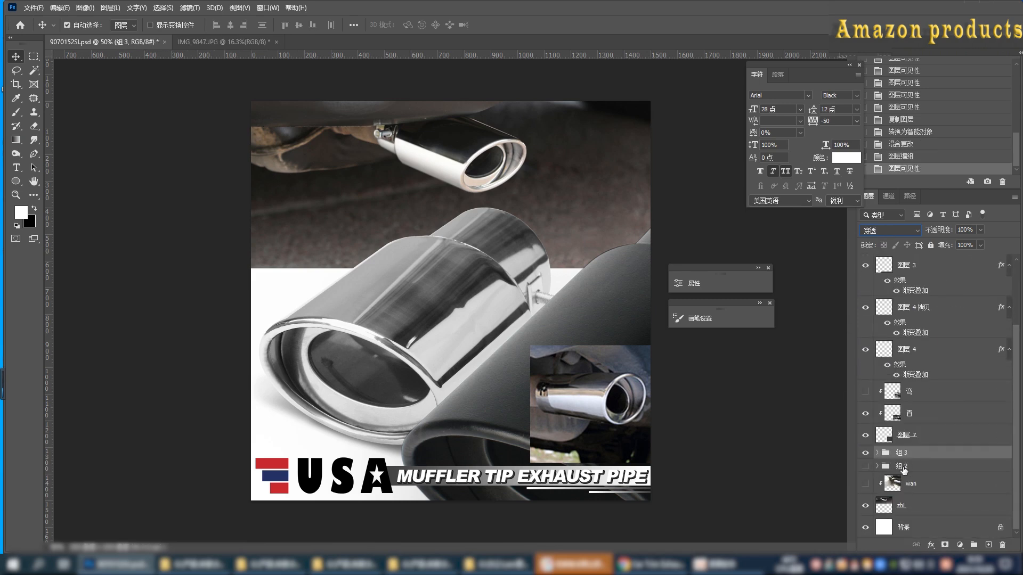
pyautogui.click(865, 466)
pyautogui.hotkey('ctrl', 't')
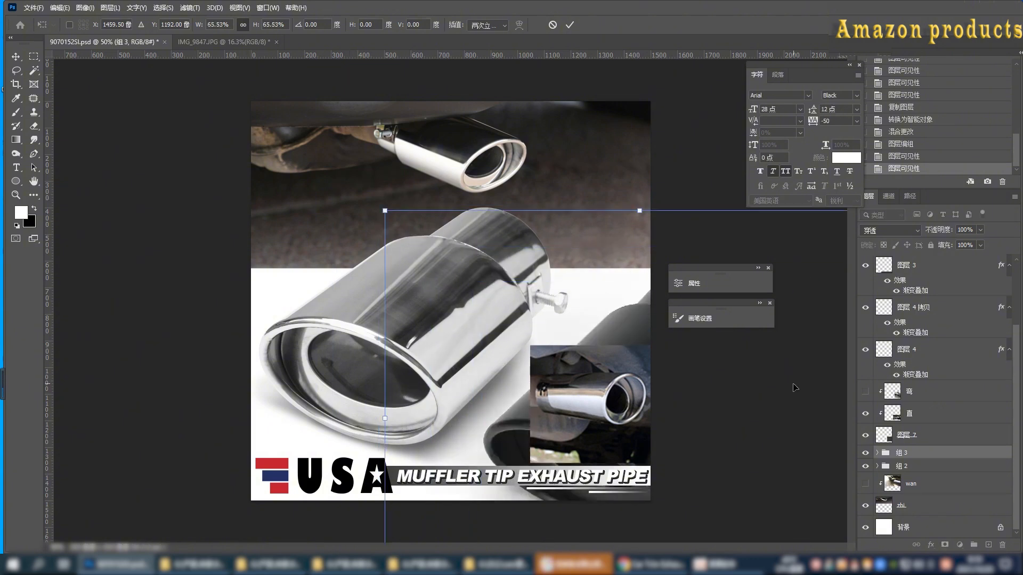
pyautogui.moveTo(793, 384); pyautogui.dragTo(560, 310)
pyautogui.moveTo(732, 141); pyautogui.dragTo(681, 172)
pyautogui.moveTo(608, 214); pyautogui.dragTo(617, 216)
pyautogui.press('Return')
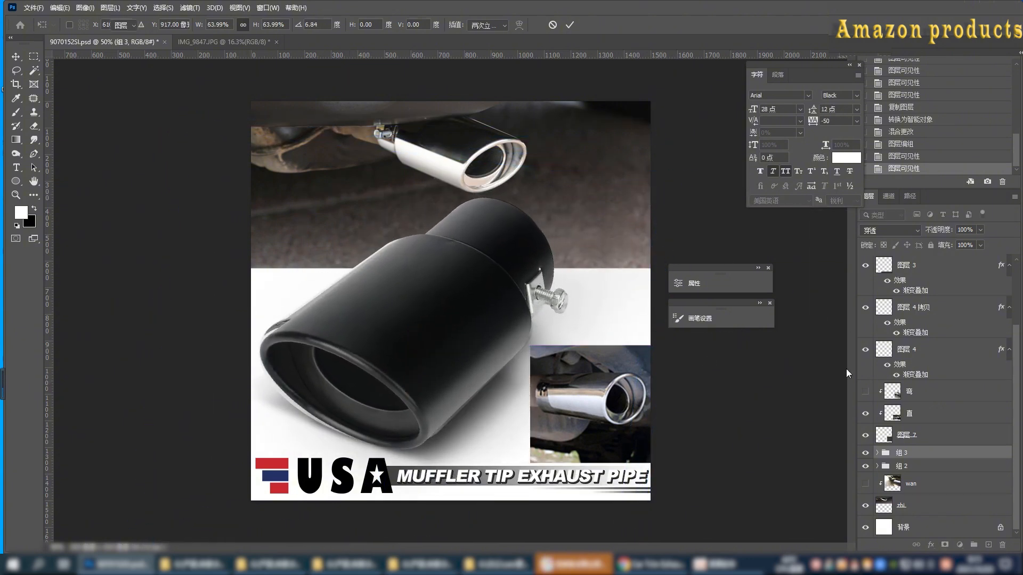
# Smudge the shadow photo layer along the black pipe's lower edge to soften the seam above the inset photo.
pyautogui.click(504, 409)
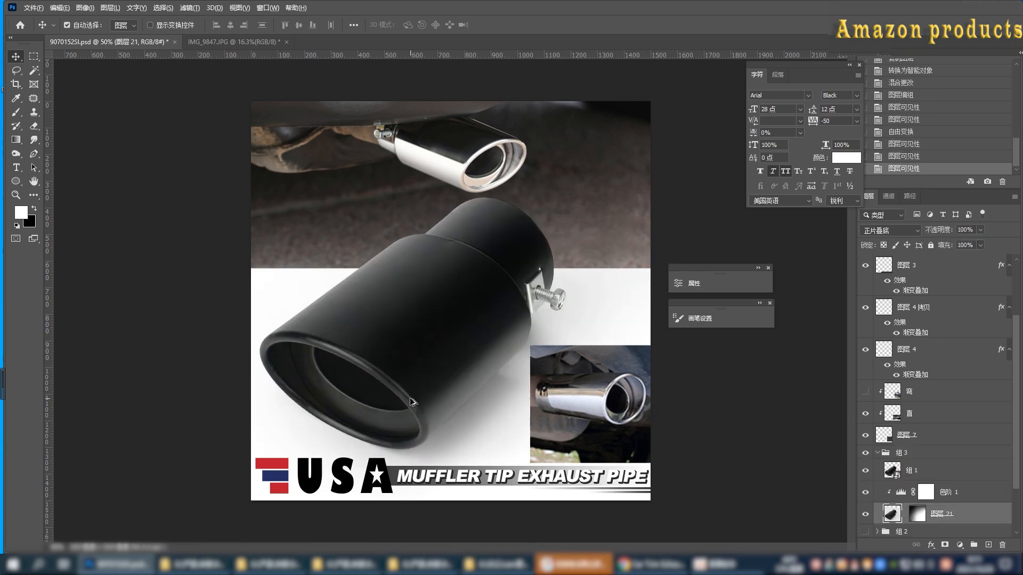
pyautogui.scroll(5, 432, 459)
pyautogui.click(33, 140)
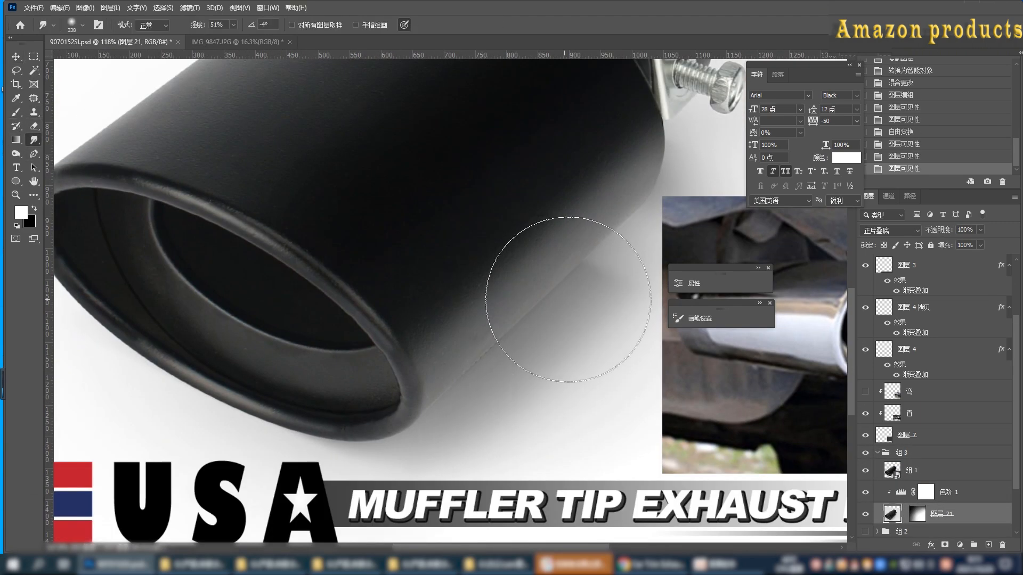
pyautogui.moveTo(576, 306); pyautogui.dragTo(545, 248)
pyautogui.moveTo(483, 301); pyautogui.dragTo(460, 316)
pyautogui.moveTo(459, 316)
pyautogui.mouseDown()
pyautogui.moveTo(420, 336)
pyautogui.moveTo(437, 324)
pyautogui.mouseUp()
pyautogui.moveTo(597, 193); pyautogui.dragTo(534, 263)
pyautogui.hotkey('ctrl', '0')
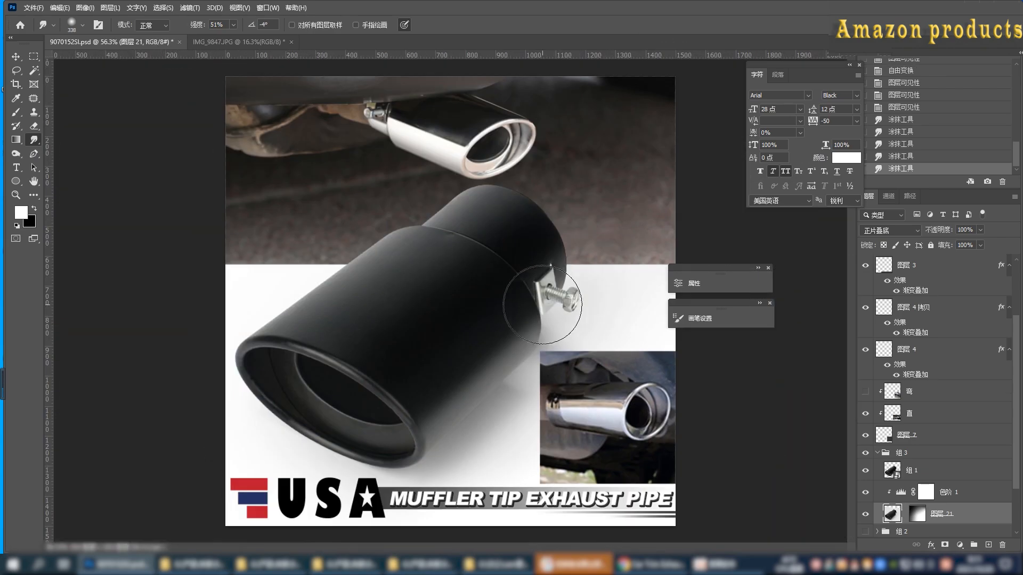
# Smudge the shadow photo layer around the pipe's upper collar and undo the last strokes.
pyautogui.moveTo(524, 192); pyautogui.dragTo(552, 202)
pyautogui.moveTo(552, 203); pyautogui.dragTo(644, 263)
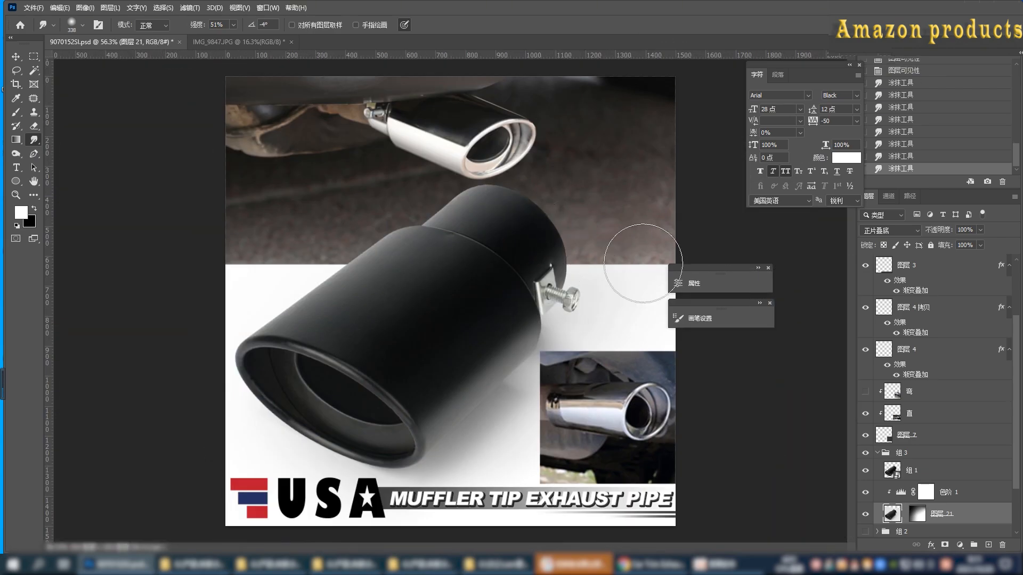
pyautogui.hotkey('ctrl', 'z')
pyautogui.hotkey('ctrl', 'z')
pyautogui.hotkey('ctrl', 'z')
# Paint the shadow layer's mask black at 79% opacity around the collar, the bolt and the body's upper edge to remove stray darkening.
pyautogui.scroll(7, 594, 275)
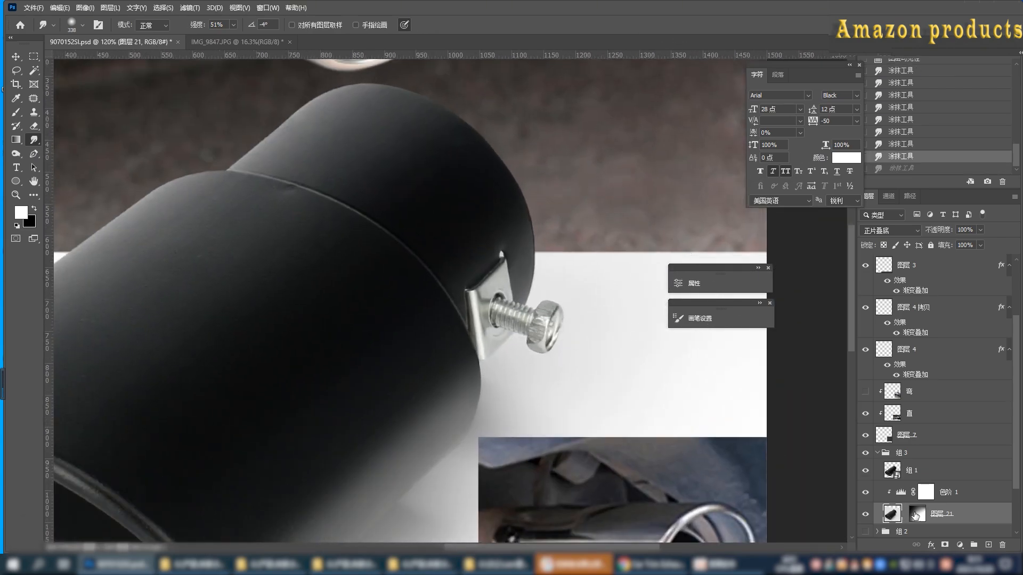
pyautogui.click(916, 516)
pyautogui.click(16, 113)
pyautogui.rightClick(559, 126)
pyautogui.moveTo(474, 120); pyautogui.dragTo(538, 195)
pyautogui.moveTo(539, 195); pyautogui.dragTo(554, 291)
pyautogui.moveTo(554, 291)
pyautogui.mouseDown()
pyautogui.moveTo(548, 312)
pyautogui.moveTo(570, 274)
pyautogui.mouseUp()
pyautogui.scroll(-4, 571, 274)
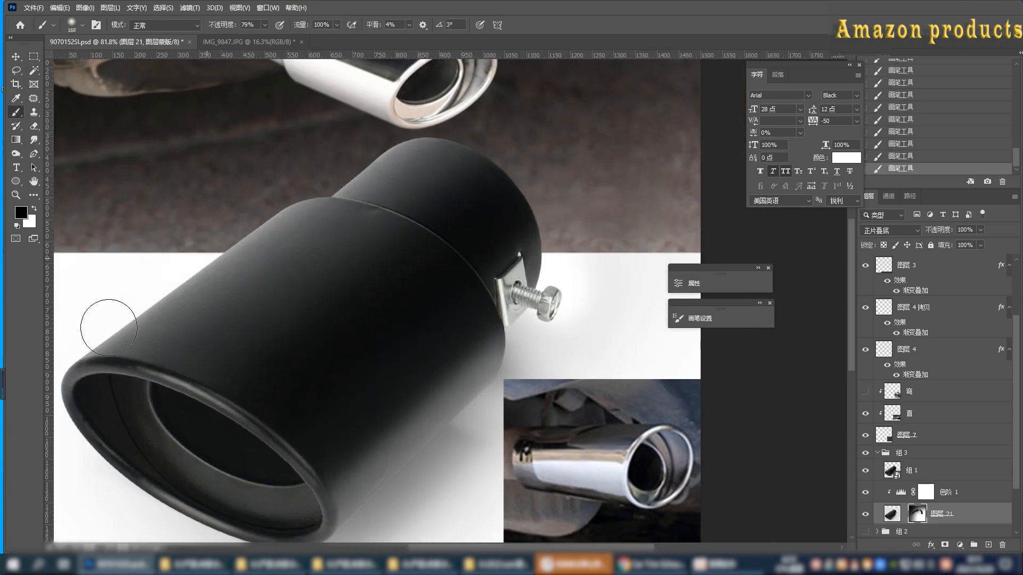
pyautogui.moveTo(108, 328); pyautogui.dragTo(181, 266)
pyautogui.click(22, 61)
pyautogui.scroll(-5, 456, 326)
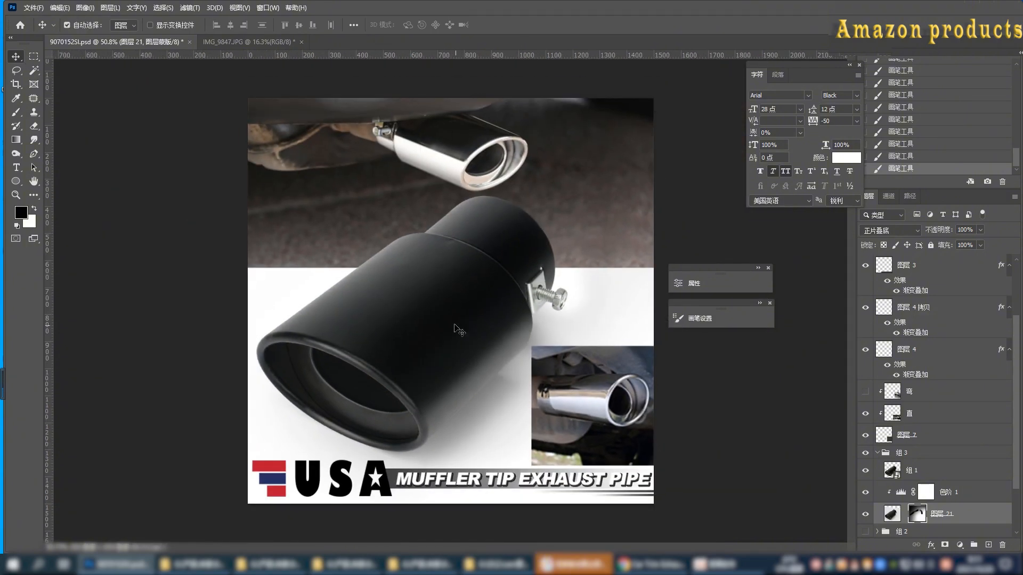
pyautogui.scroll(-2, 926, 491)
# Compare the black pipe group with the original chrome pipe group by switching their visibility.
pyautogui.click(919, 405)
pyautogui.click(866, 406)
pyautogui.click(865, 405)
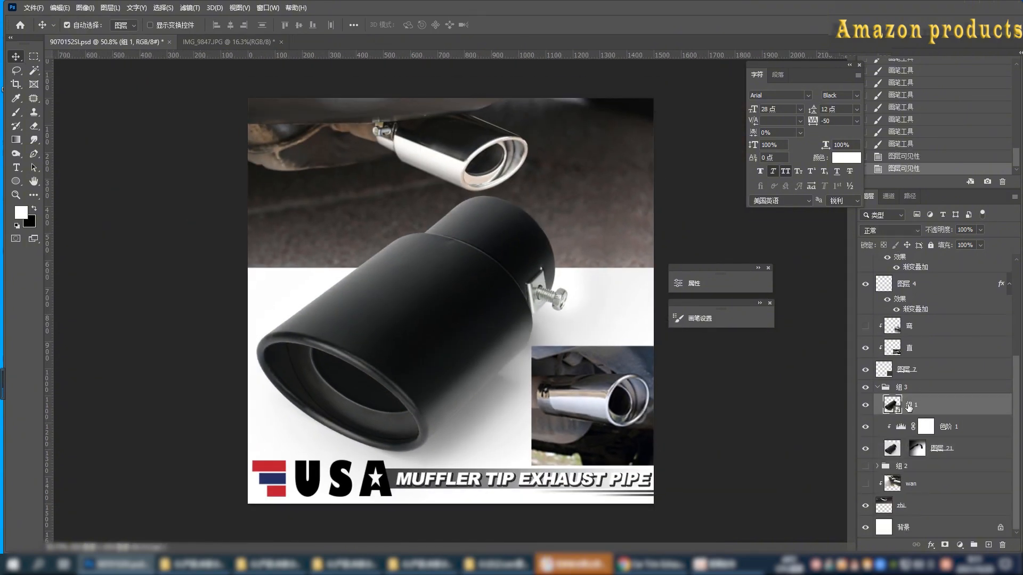
pyautogui.scroll(-2, 469, 348)
pyautogui.scroll(1, 469, 349)
pyautogui.click(866, 466)
pyautogui.click(865, 387)
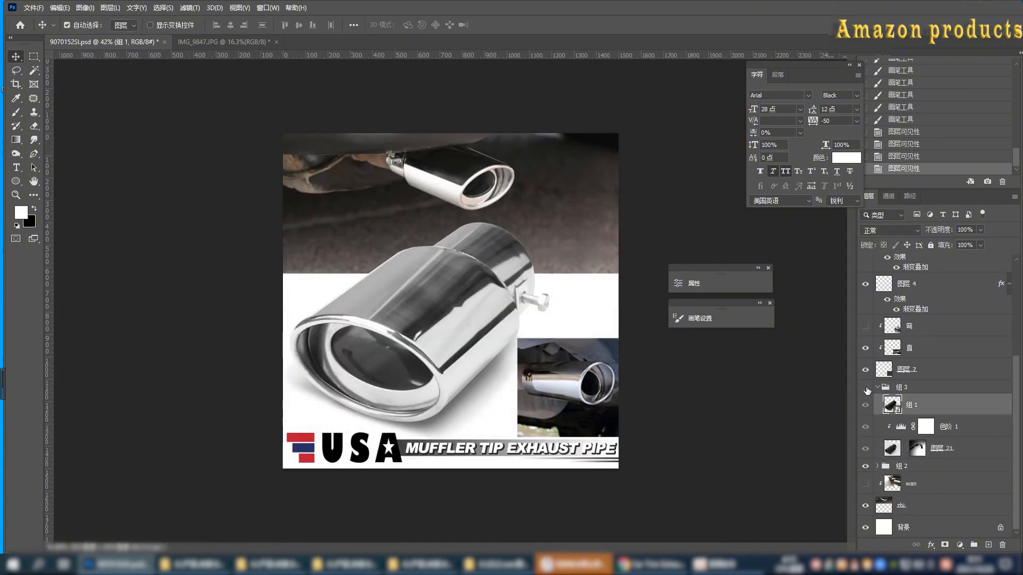
pyautogui.click(866, 387)
pyautogui.click(865, 466)
# Clip a Brightness/Contrast adjustment to the black pipe smart object with brightness 16 and contrast 19, and preview its effect.
pyautogui.click(960, 544)
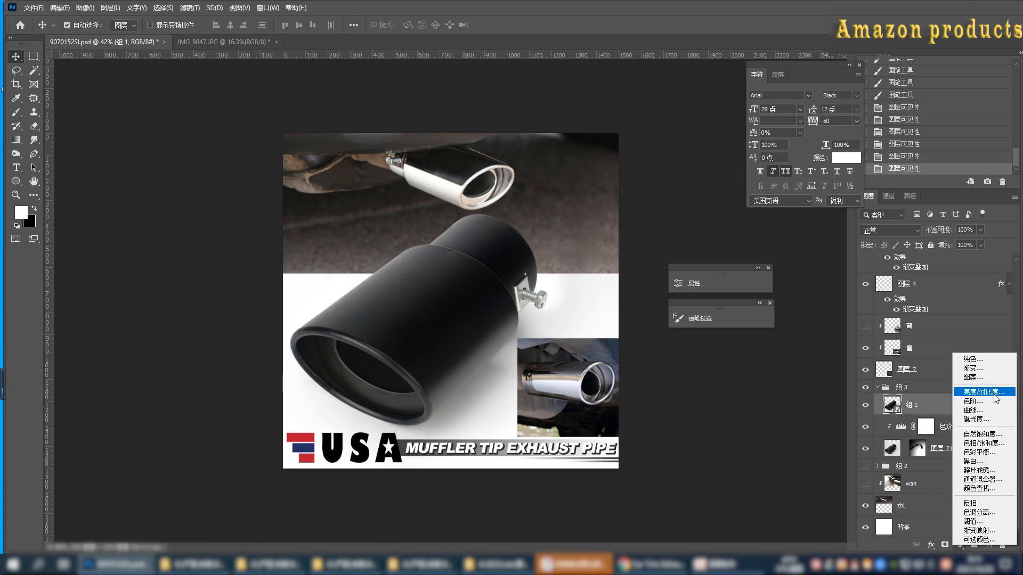
pyautogui.click(975, 395)
pyautogui.click(586, 459)
pyautogui.moveTo(597, 346); pyautogui.dragTo(603, 346)
pyautogui.moveTo(597, 369); pyautogui.dragTo(608, 368)
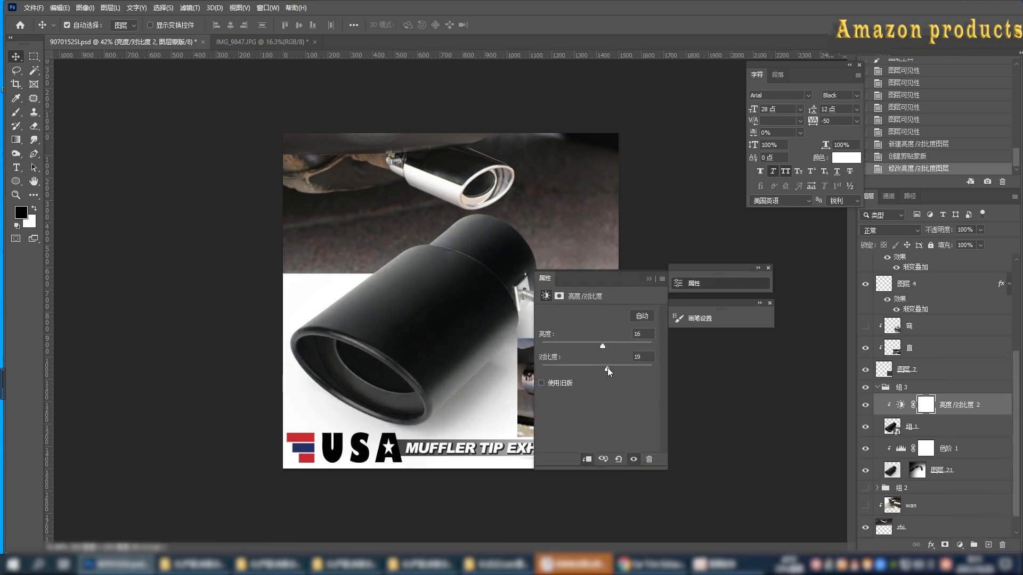
pyautogui.click(634, 460)
pyautogui.click(633, 460)
pyautogui.click(649, 280)
# Examine the black pipe at several magnifications with the Brightness/Contrast adjustment on and off.
pyautogui.scroll(-5, 436, 322)
pyautogui.scroll(10, 436, 325)
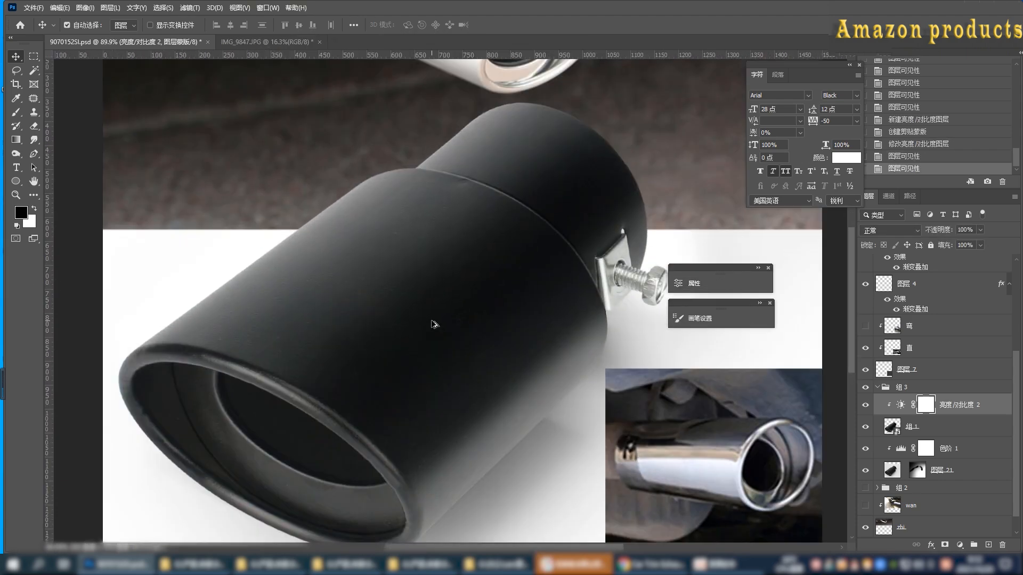
pyautogui.click(865, 405)
pyautogui.click(865, 404)
pyautogui.click(865, 404)
pyautogui.click(865, 405)
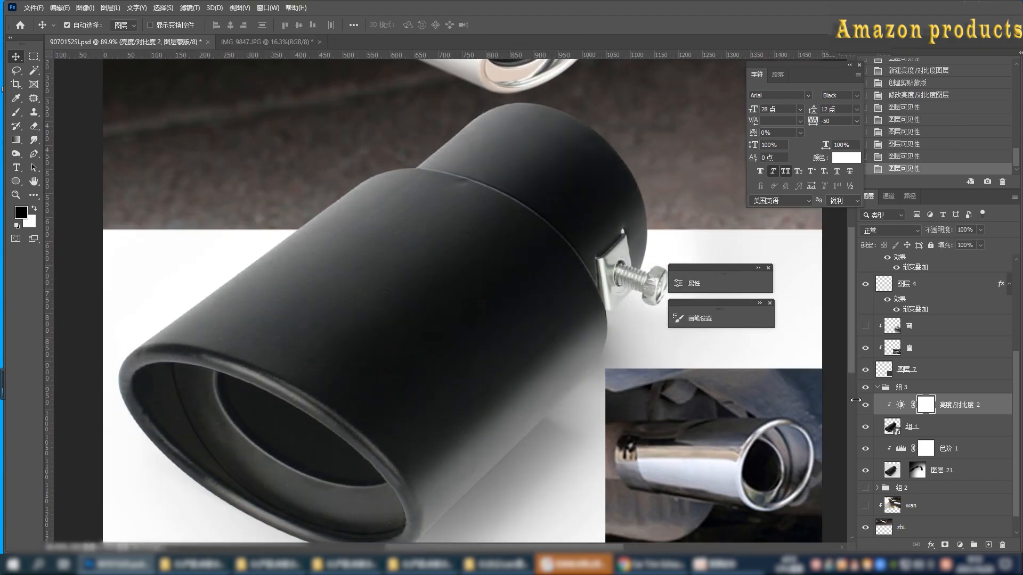
pyautogui.click(864, 405)
pyautogui.click(864, 405)
pyautogui.scroll(-5, 565, 329)
pyautogui.scroll(3, 357, 313)
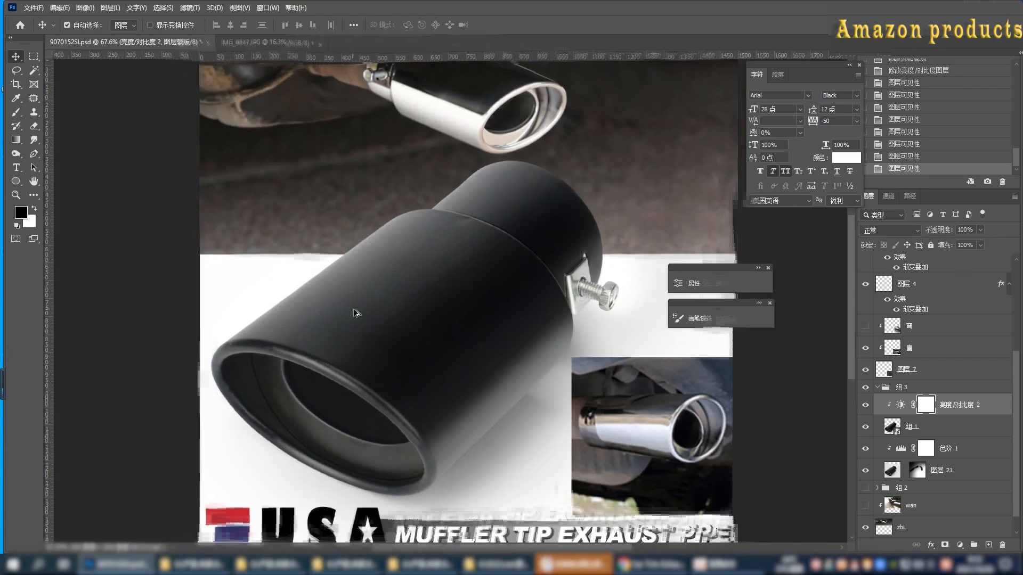
pyautogui.click(865, 406)
pyautogui.click(865, 406)
pyautogui.scroll(-4, 473, 318)
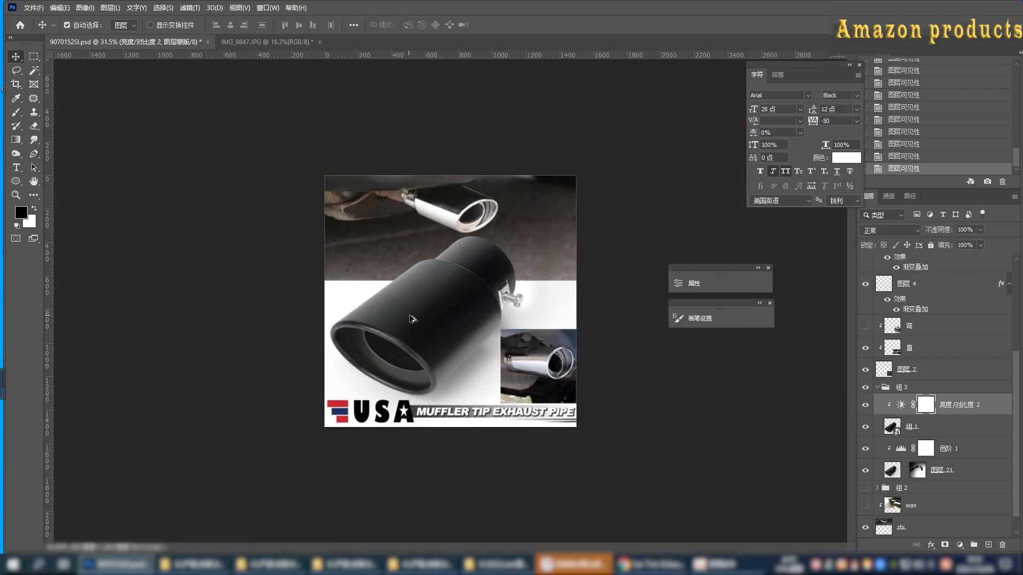
pyautogui.scroll(3, 423, 320)
pyautogui.scroll(-4, 490, 303)
# Review the cut-out pipe in IMG_9847.JPG and return to the muffler tip composition.
pyautogui.hotkey('ctrl', 'Tab')
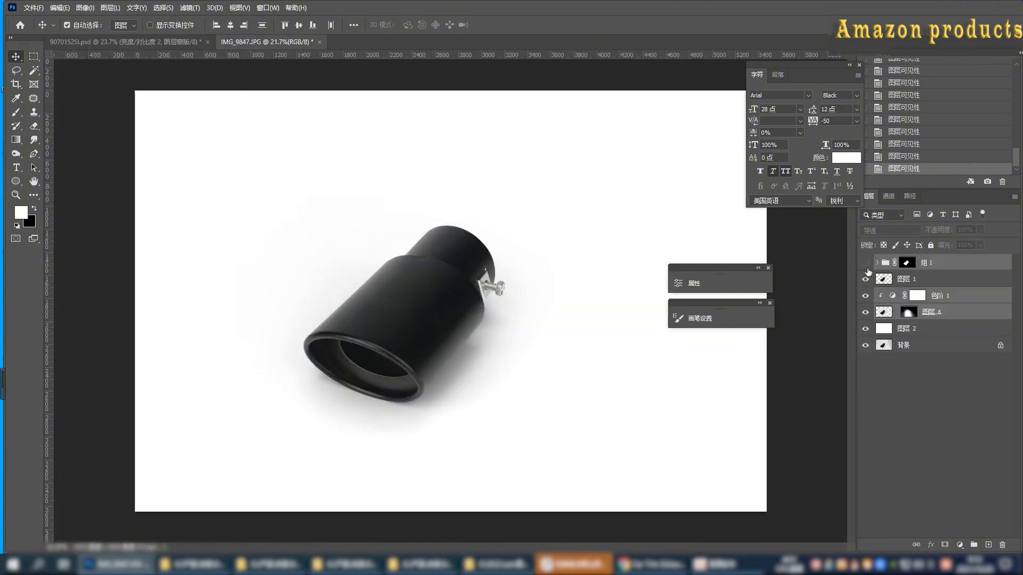
pyautogui.scroll(4, 413, 322)
pyautogui.click(166, 42)
pyautogui.scroll(5, 477, 261)
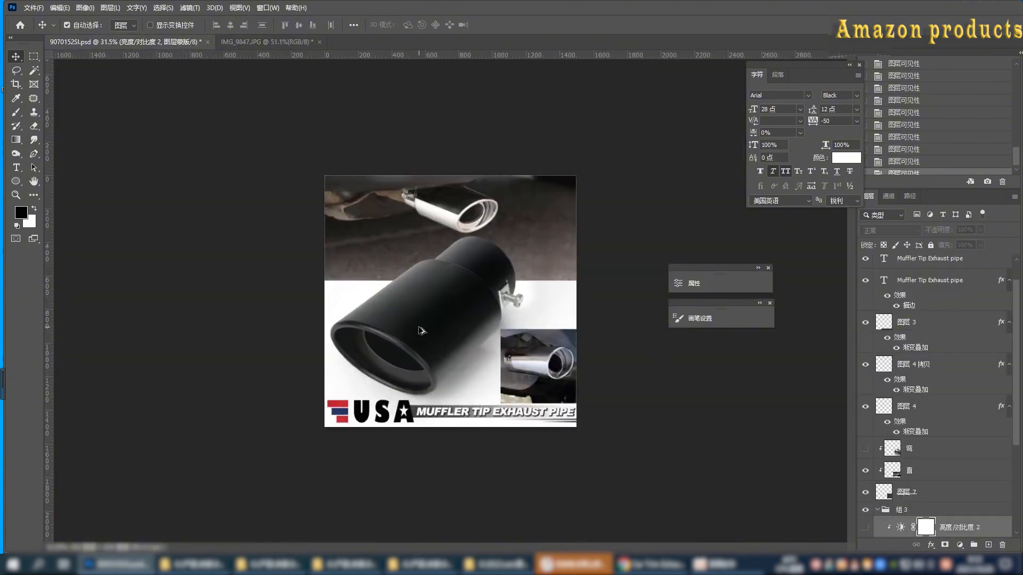
# Hide the Brightness/Contrast adjustment above the black pipe and select the pipe smart object 组 1.
pyautogui.scroll(-2, 477, 261)
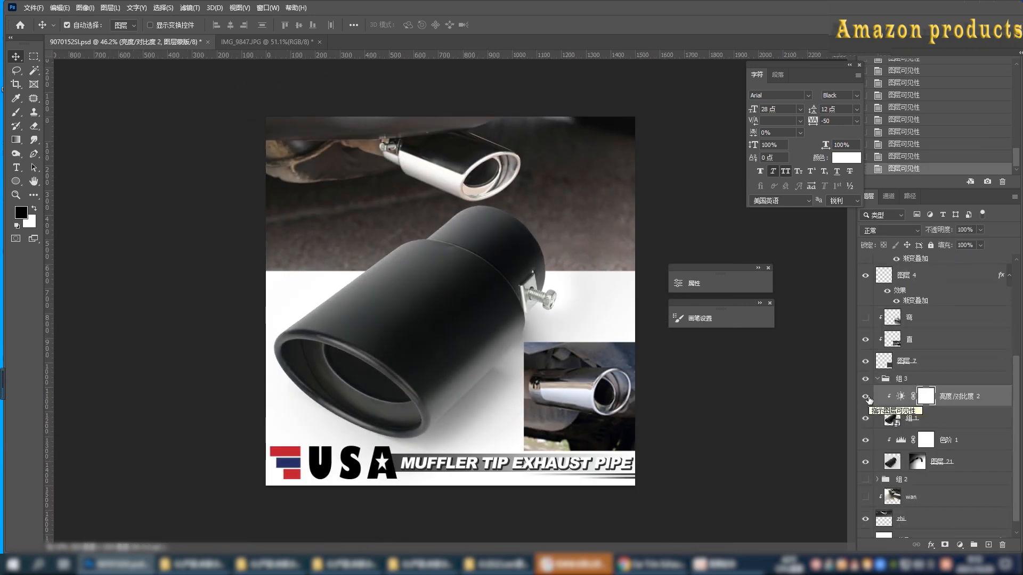
pyautogui.scroll(-7, 465, 368)
pyautogui.scroll(3, 466, 368)
pyautogui.click(865, 397)
pyautogui.click(915, 417)
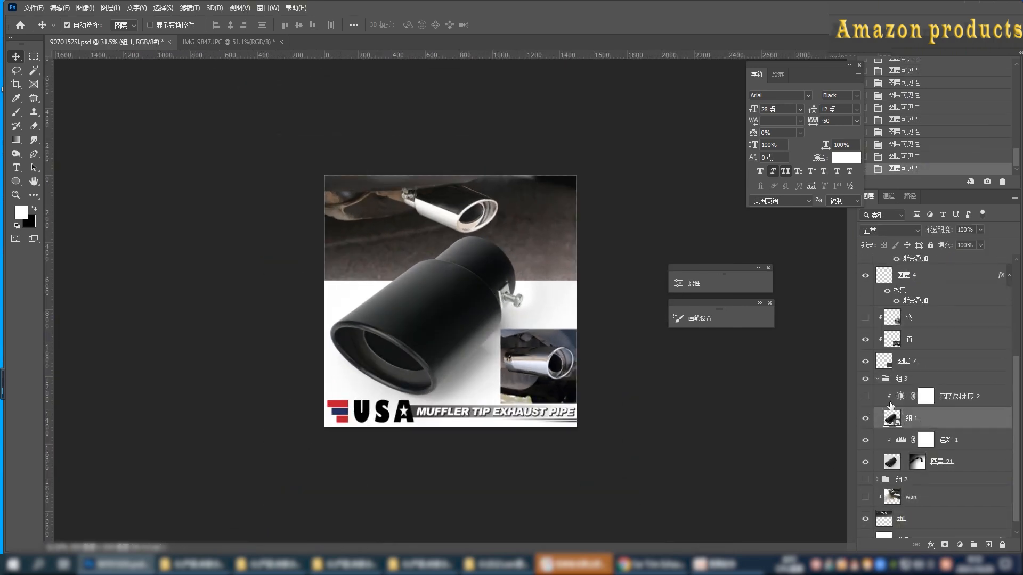
# Delete the hidden Brightness/Contrast adjustment and apply Smart Sharpen to 组 1 with amount 145%, radius 1.7 pixels and 14% noise reduction.
pyautogui.click(891, 400)
pyautogui.press('Delete')
pyautogui.click(189, 7)
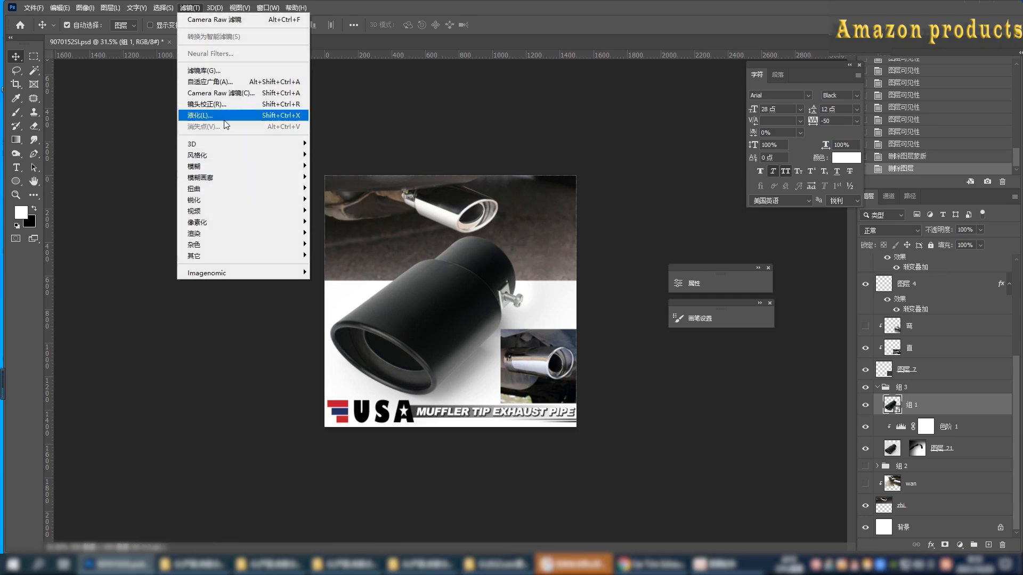
pyautogui.moveTo(228, 196)
pyautogui.click(333, 257)
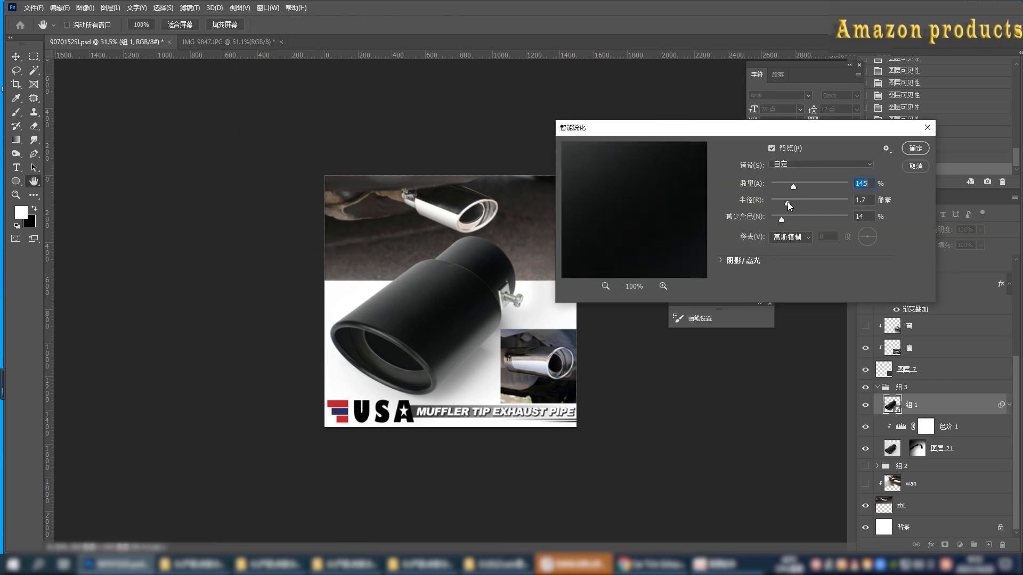
pyautogui.click(914, 149)
pyautogui.scroll(5, 424, 343)
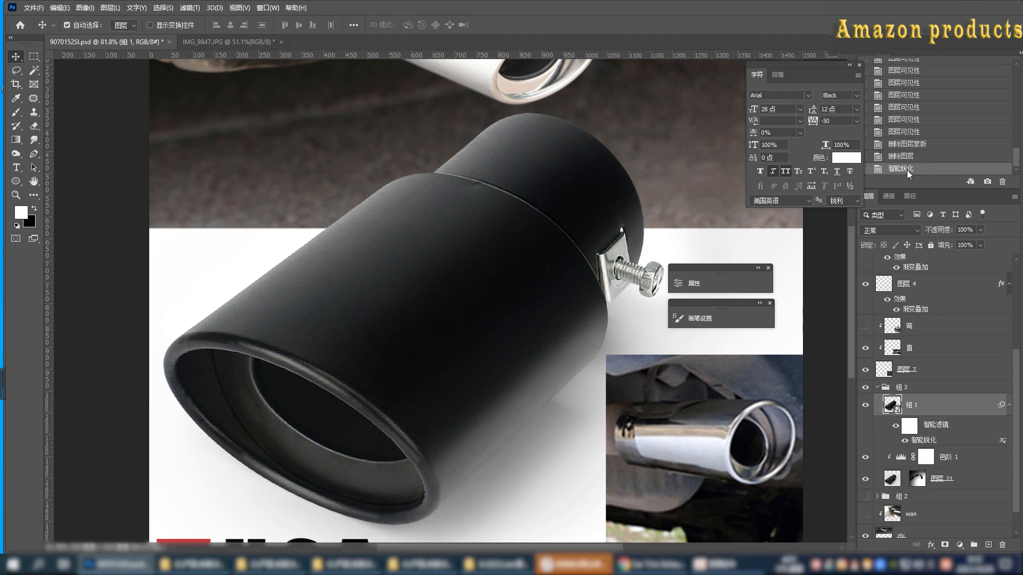
pyautogui.scroll(-2, 456, 338)
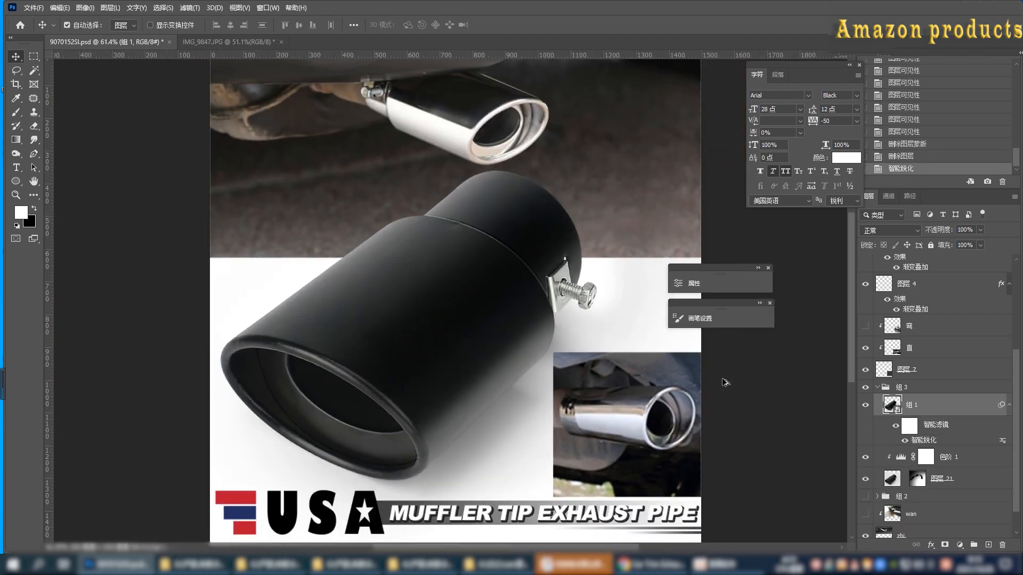
# Clip a Brightness/Contrast adjustment to the sharpened pipe smart object, adjust its brightness and contrast slightly, and preview its effect.
pyautogui.click(959, 545)
pyautogui.click(982, 391)
pyautogui.click(587, 460)
pyautogui.moveTo(597, 347)
pyautogui.mouseDown()
pyautogui.moveTo(581, 369)
pyautogui.moveTo(624, 368)
pyautogui.moveTo(600, 364)
pyautogui.mouseUp()
pyautogui.click(649, 279)
pyautogui.scroll(-3, 441, 310)
pyautogui.click(864, 405)
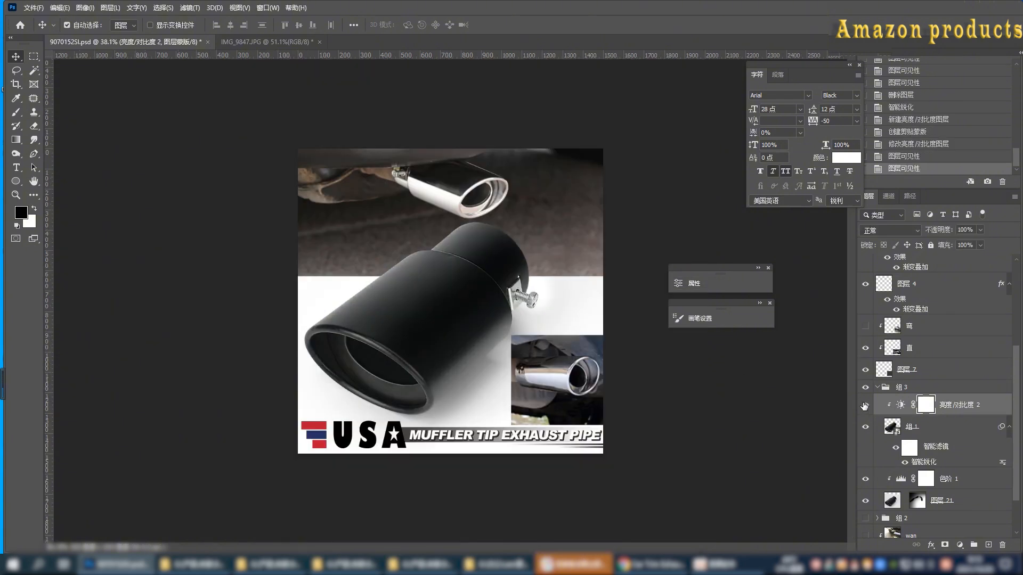
pyautogui.click(864, 405)
pyautogui.click(864, 405)
pyautogui.click(864, 405)
pyautogui.click(864, 405)
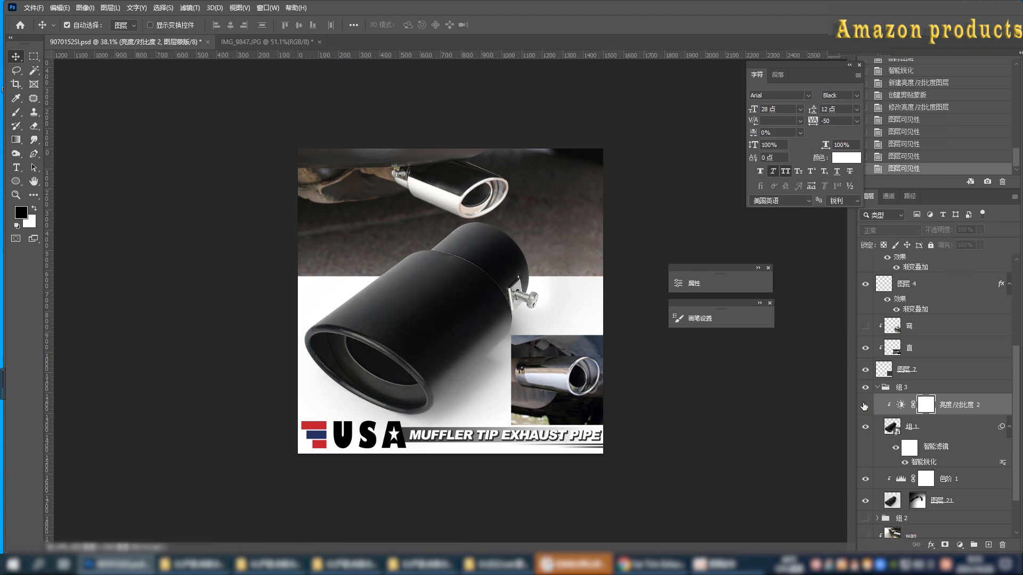
pyautogui.click(865, 405)
# Examine the sharpened black pipe at several magnifications, comparing it with the Brightness/Contrast adjustment on and off.
pyautogui.scroll(5, 402, 367)
pyautogui.scroll(1, 403, 369)
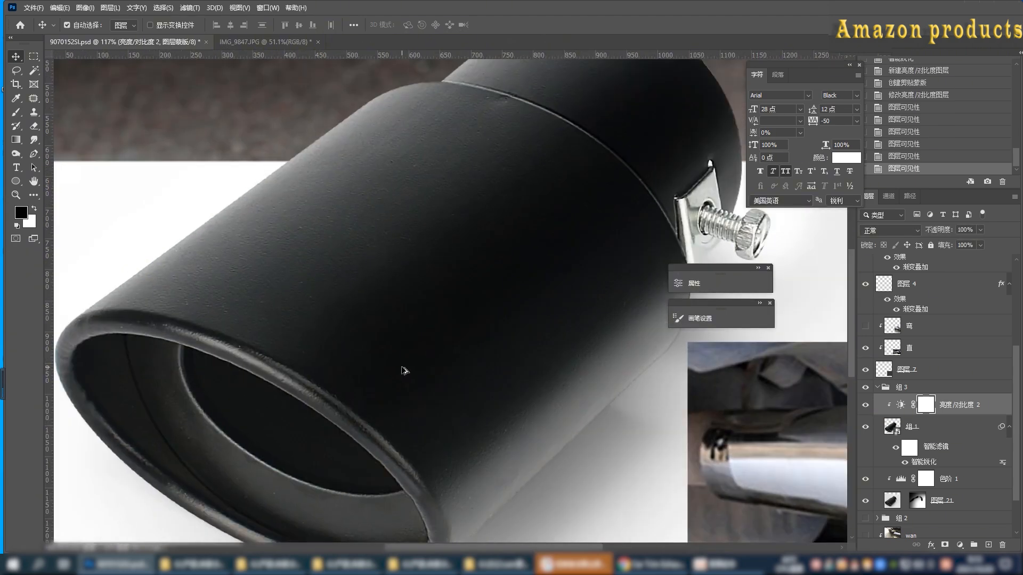
pyautogui.scroll(-5, 409, 369)
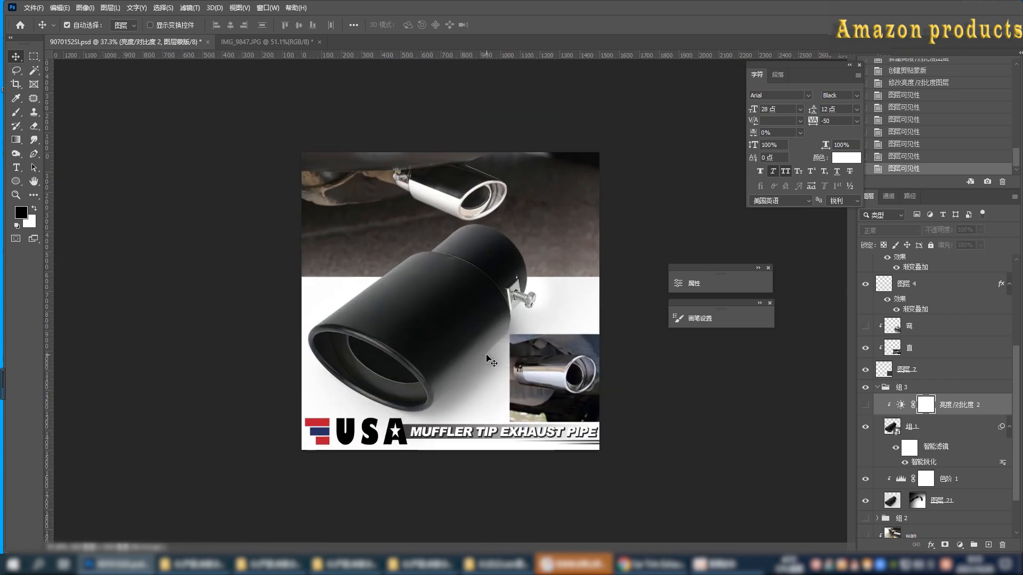
pyautogui.scroll(8, 453, 365)
pyautogui.scroll(-4, 424, 368)
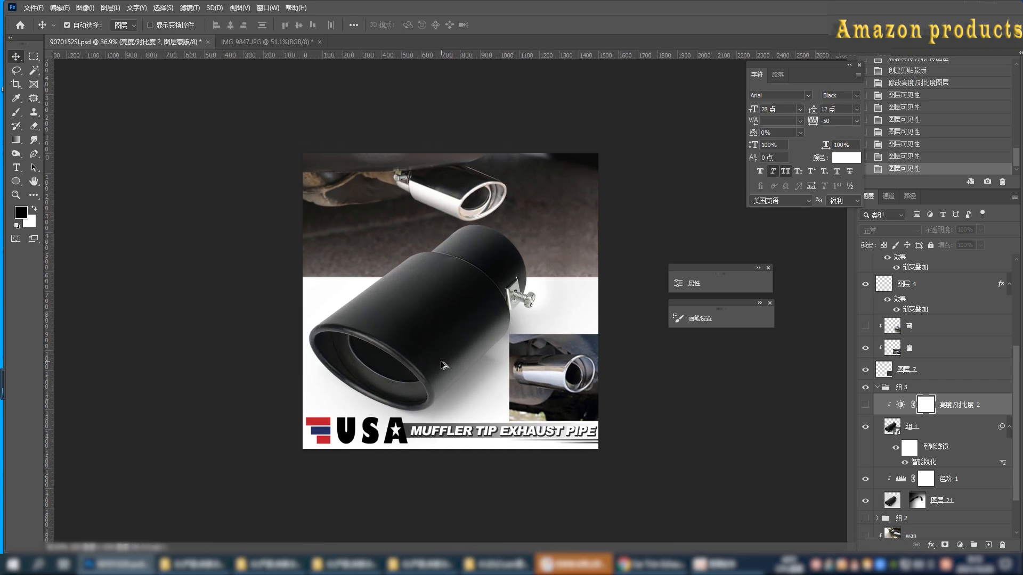
pyautogui.scroll(2, 448, 365)
pyautogui.click(865, 405)
pyautogui.click(864, 406)
pyautogui.click(864, 406)
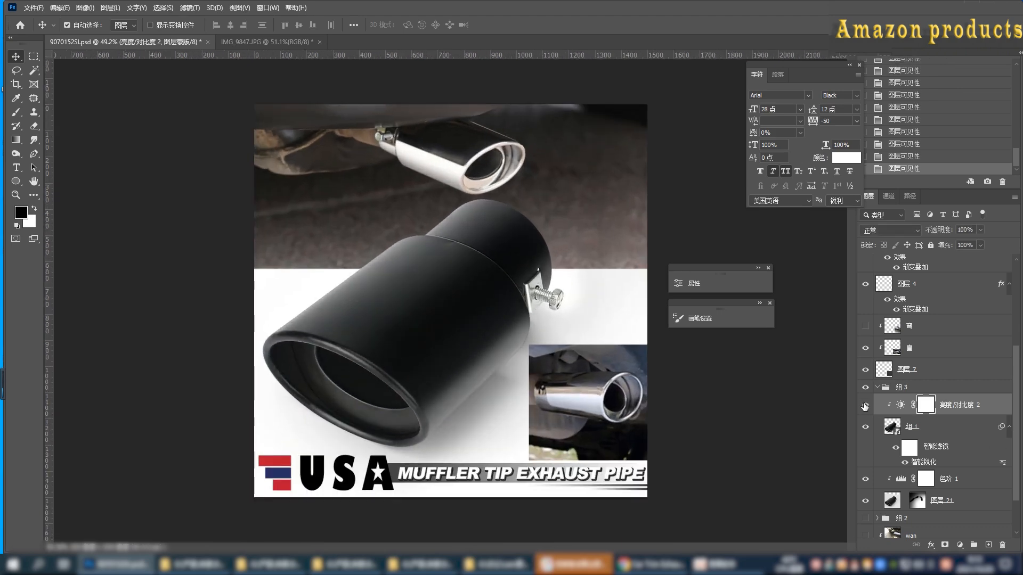
pyautogui.click(865, 406)
pyautogui.click(865, 406)
# Readjust the Brightness/Contrast layer above the black pipe, preview the change, and delete that adjustment layer.
pyautogui.doubleClick(901, 405)
pyautogui.moveTo(599, 369); pyautogui.dragTo(600, 344)
pyautogui.click(648, 279)
pyautogui.scroll(-2, 610, 344)
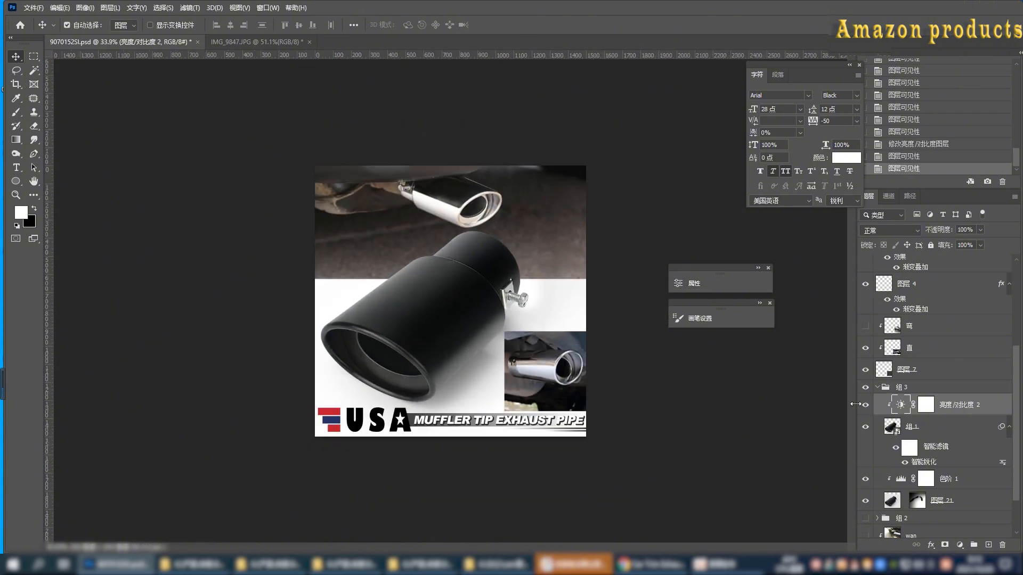
pyautogui.scroll(2, 409, 339)
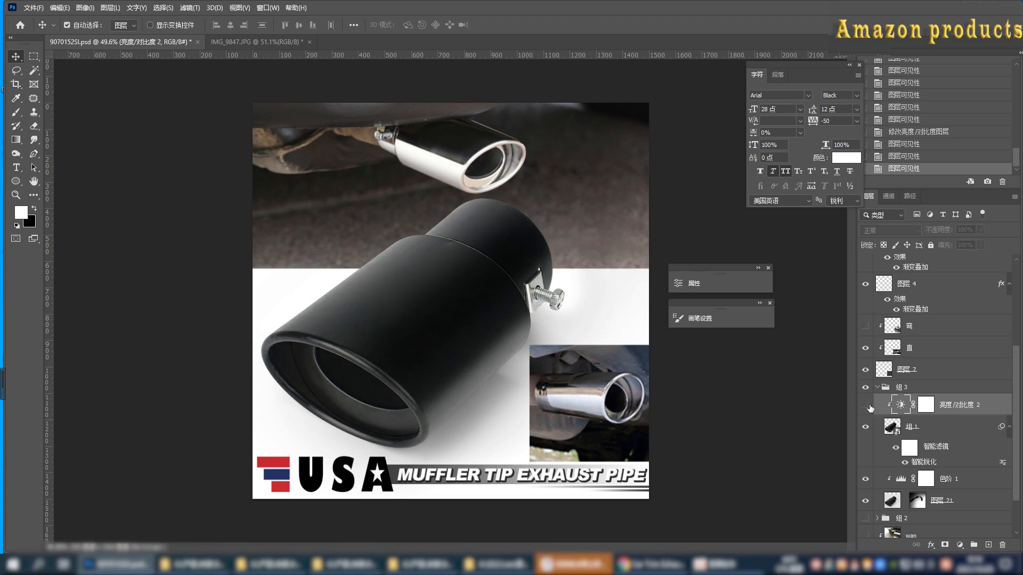
pyautogui.press('Delete')
# Apply an Add Noise smart filter with uniform distribution and monochromatic noise to the black pipe smart object, previewing it beforehand.
pyautogui.scroll(2, 453, 333)
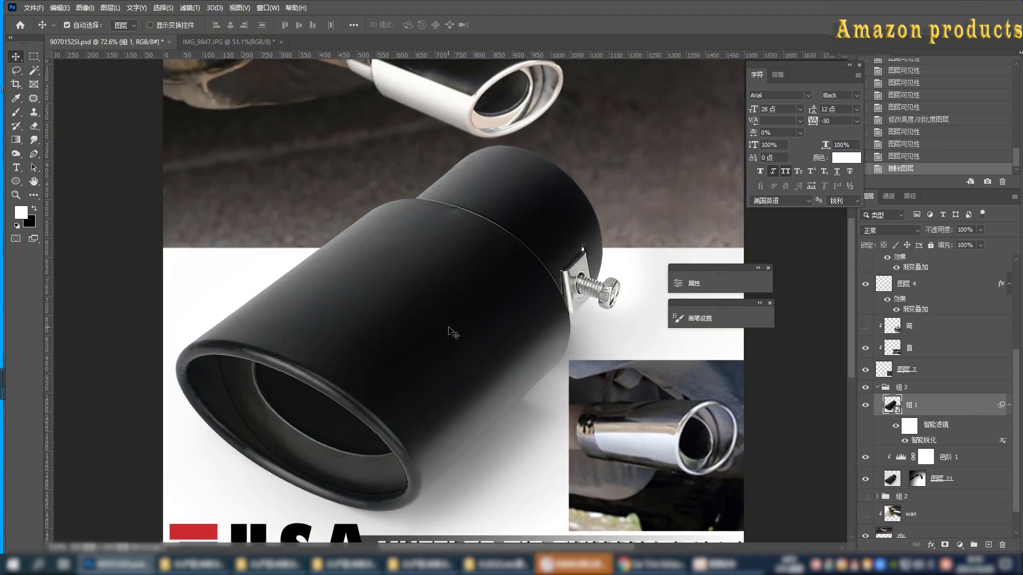
pyautogui.click(189, 8)
pyautogui.moveTo(222, 244)
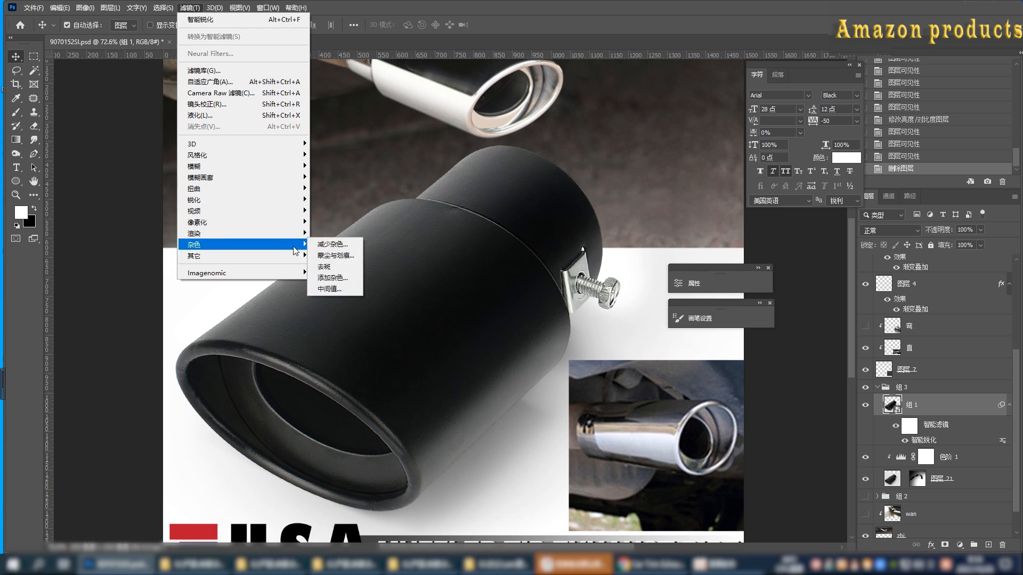
pyautogui.click(333, 278)
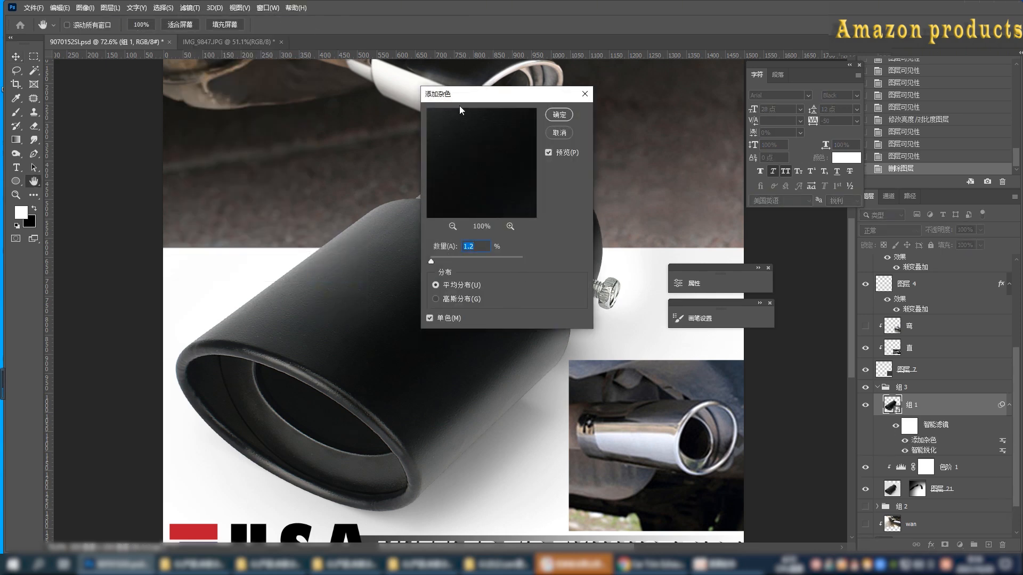
pyautogui.moveTo(459, 106); pyautogui.dragTo(674, 122)
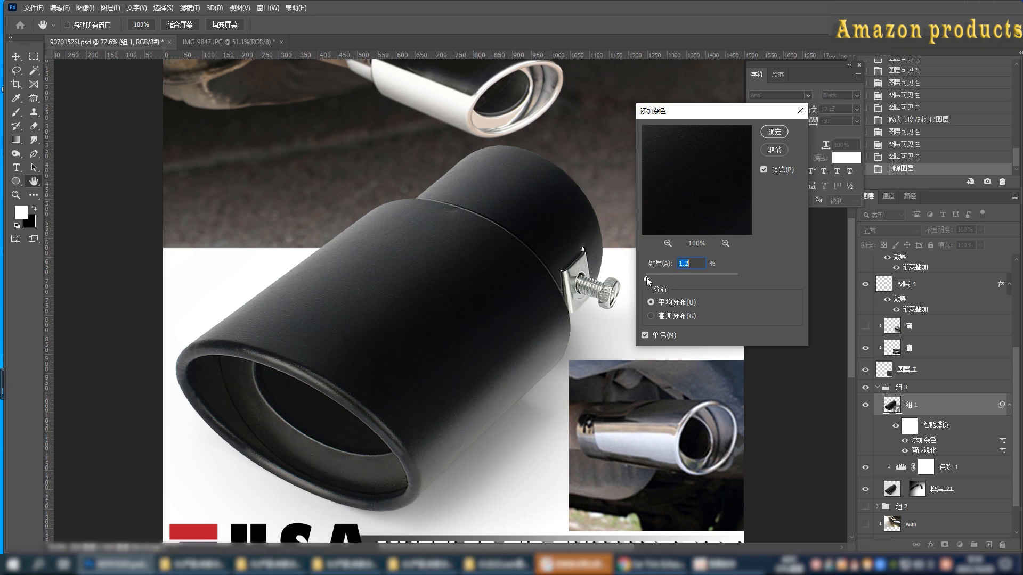
pyautogui.moveTo(646, 277)
pyautogui.mouseDown()
pyautogui.moveTo(660, 280)
pyautogui.moveTo(649, 277)
pyautogui.mouseUp()
pyautogui.click(763, 170)
pyautogui.click(779, 132)
# Capture the pipe area of the screen, annotate it with the text 自己加强磨砂质感, and discard the capture.
pyautogui.hotkey('ctrl', 'alt', 'a')
pyautogui.moveTo(205, 182); pyautogui.dragTo(702, 453)
pyautogui.click(497, 465)
pyautogui.click(341, 300)
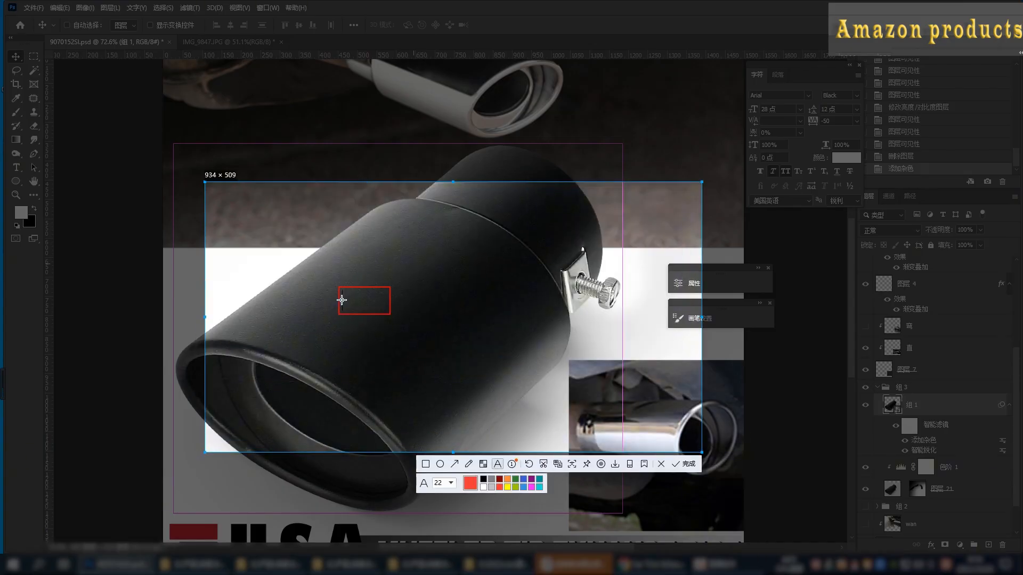
pyautogui.write('自己添加')
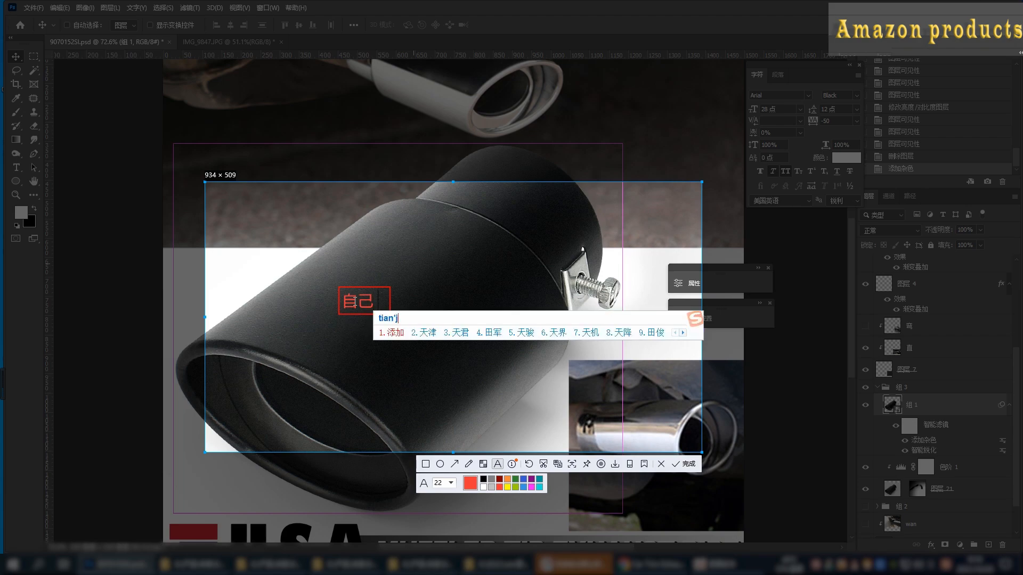
pyautogui.press('BackSpace')
pyautogui.press('BackSpace')
pyautogui.write('jiaq')
pyautogui.press('space')
pyautogui.write('磨砂质感')
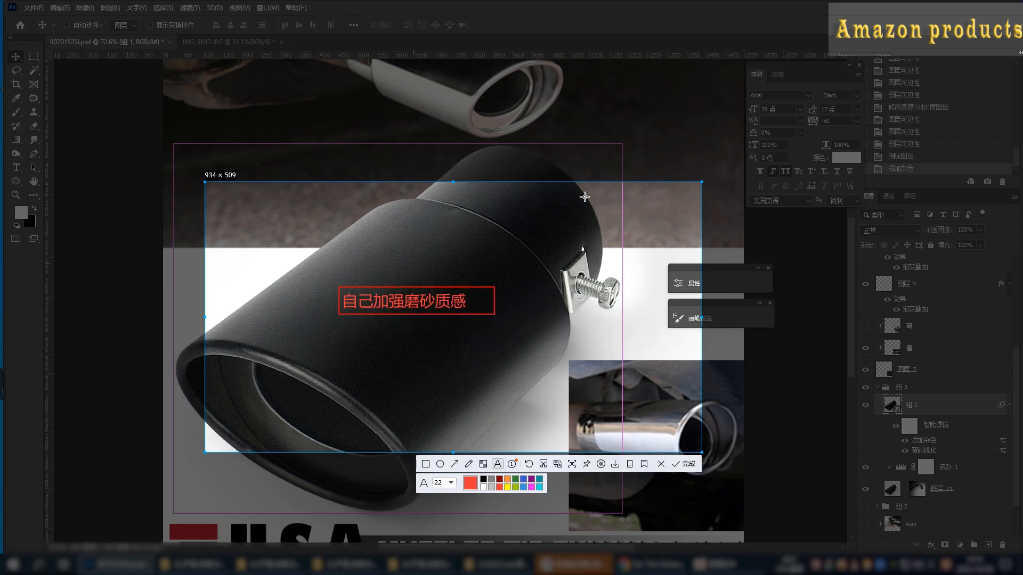
pyautogui.click(662, 465)
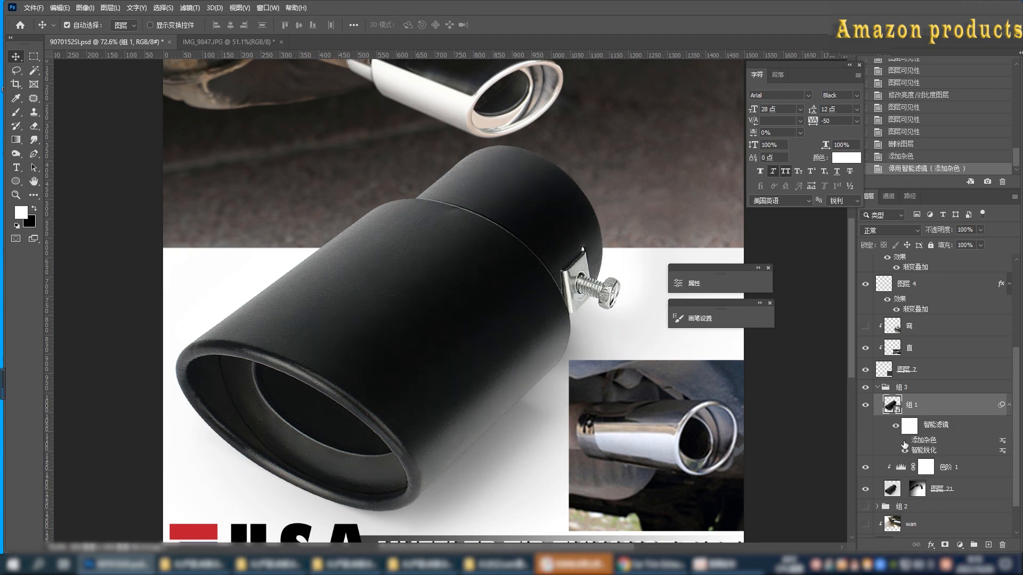
# Compare the pipe with the noise filter off and on, annotate a screen capture with 原本的磨砂有点磨没了, and discard the capture.
pyautogui.click(905, 441)
pyautogui.click(904, 440)
pyautogui.hotkey('ctrl', 'alt', 'a')
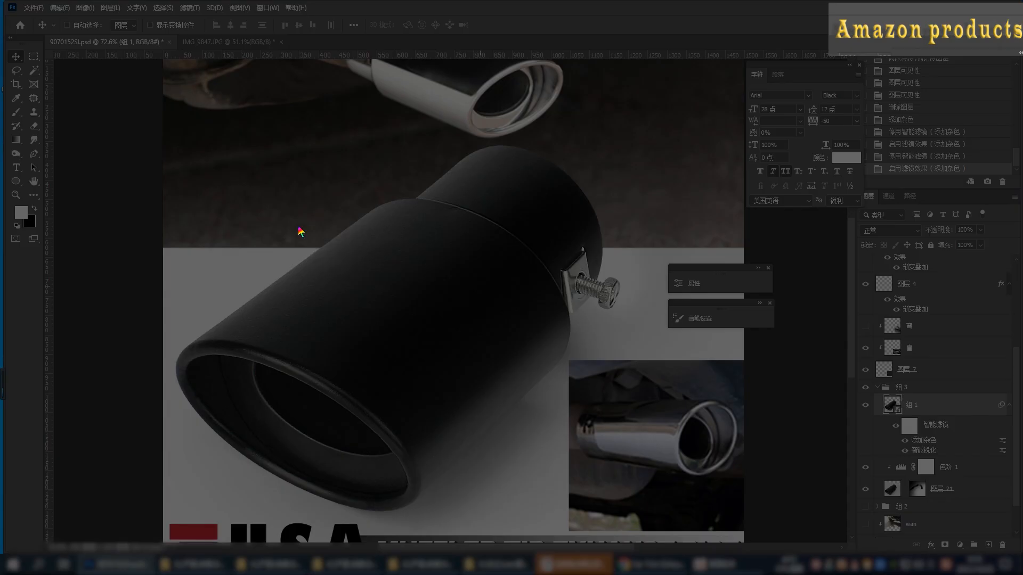
pyautogui.moveTo(273, 185); pyautogui.dragTo(776, 500)
pyautogui.click(575, 514)
pyautogui.click(394, 329)
pyautogui.write('原本的')
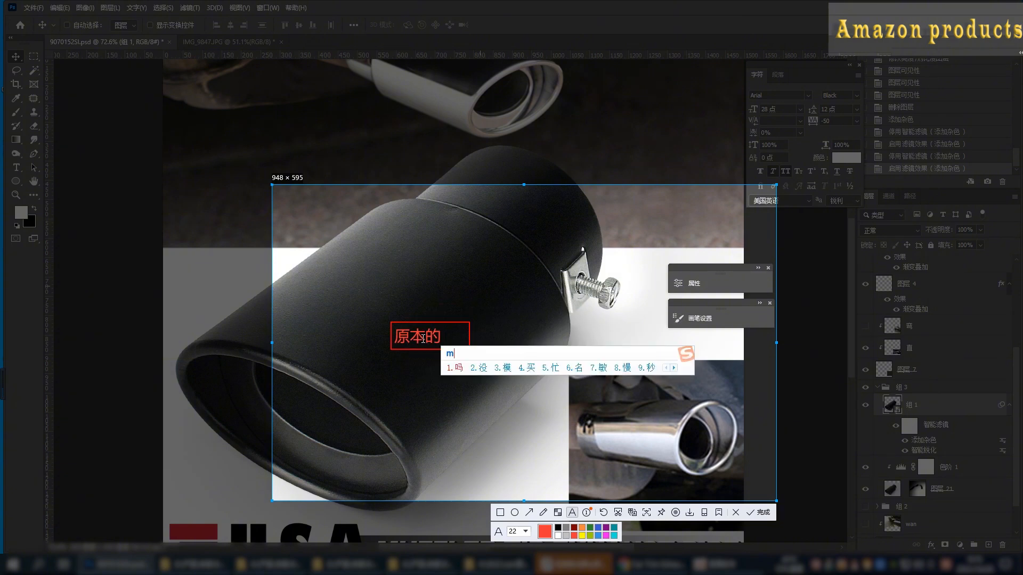
pyautogui.write('磨砂有点mo')
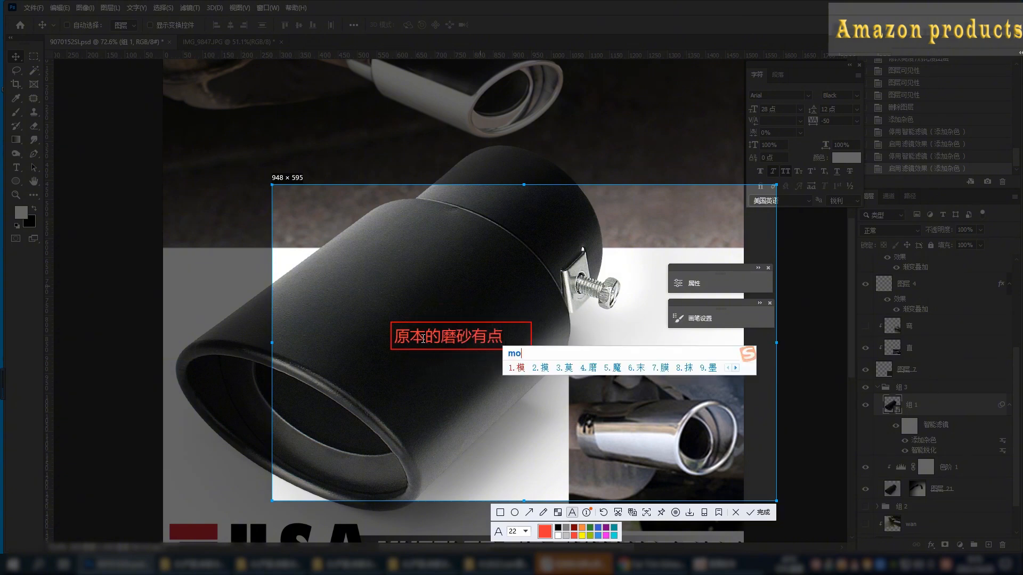
pyautogui.write('磨没了')
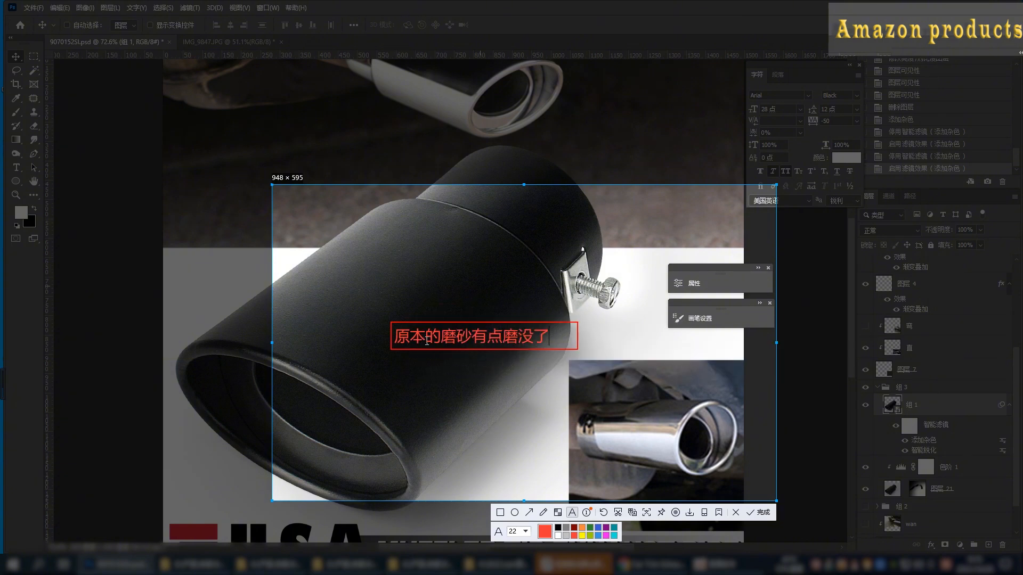
pyautogui.click(736, 513)
# Clip a new Brightness/Contrast adjustment to the pipe smart object 组 1 with brightness 12 and contrast 7.
pyautogui.scroll(-8, 461, 372)
pyautogui.scroll(4, 458, 311)
pyautogui.click(865, 405)
pyautogui.click(866, 405)
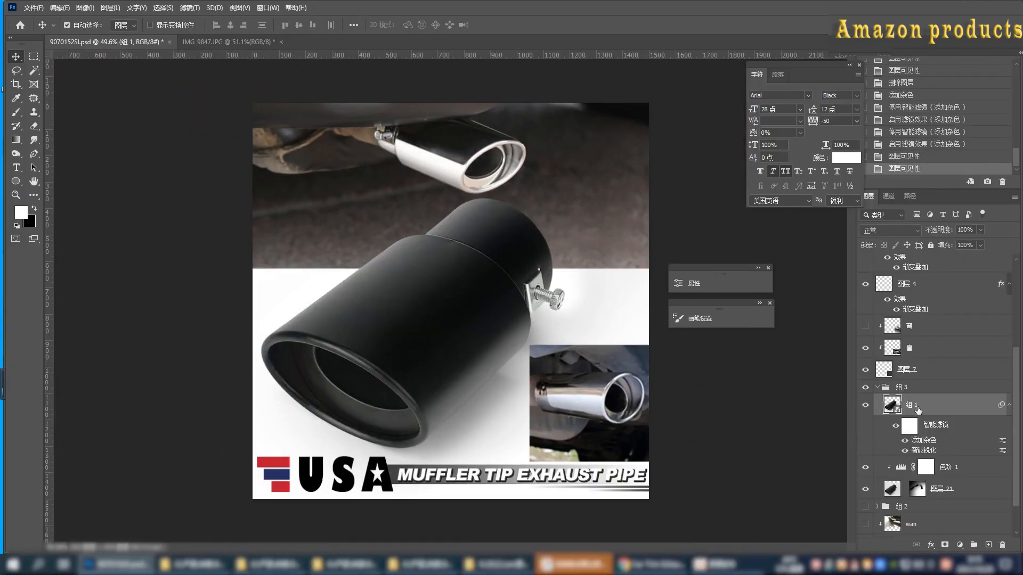
pyautogui.click(959, 545)
pyautogui.click(983, 389)
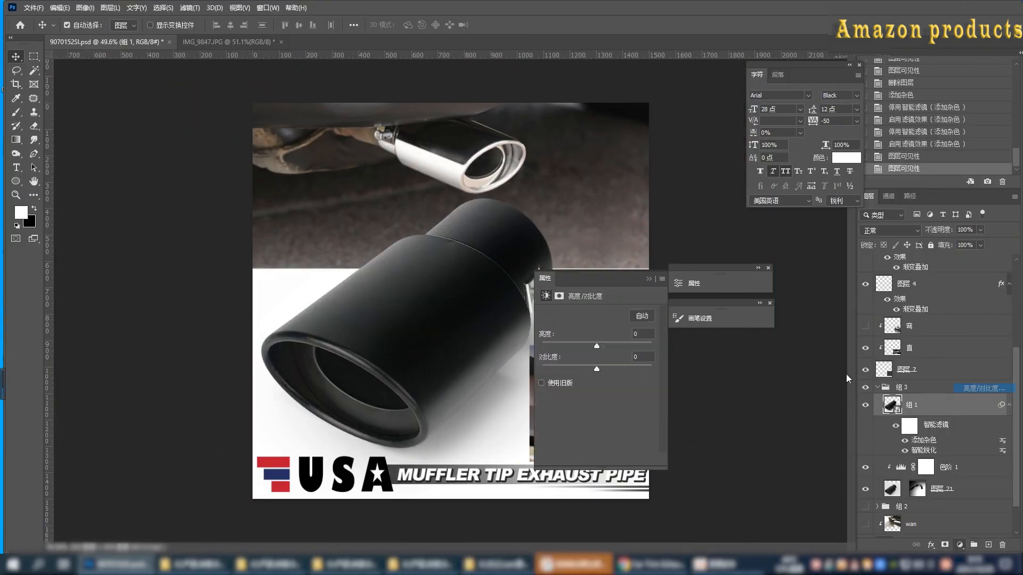
pyautogui.click(586, 460)
pyautogui.moveTo(597, 346); pyautogui.dragTo(613, 370)
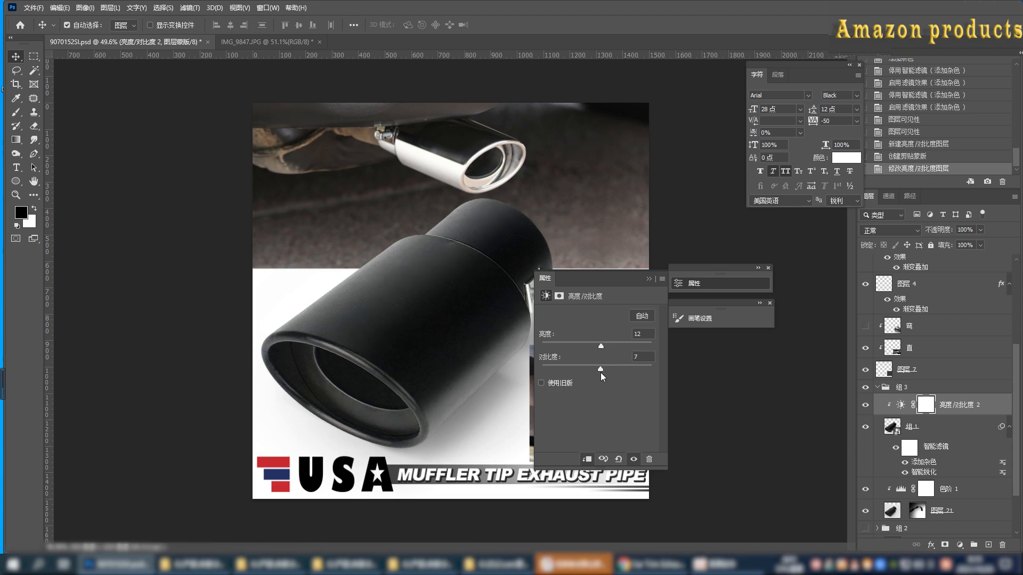
pyautogui.click(649, 279)
# Compare the composition with the new Brightness/Contrast adjustment on and off at different magnifications.
pyautogui.click(865, 405)
pyautogui.click(865, 406)
pyautogui.scroll(-8, 481, 371)
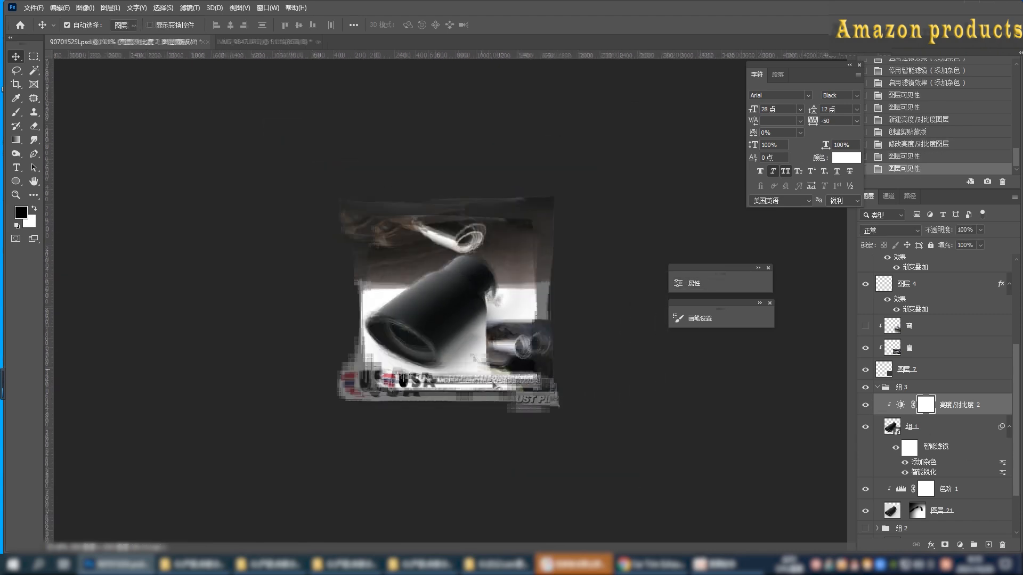
pyautogui.scroll(8, 493, 385)
pyautogui.click(866, 406)
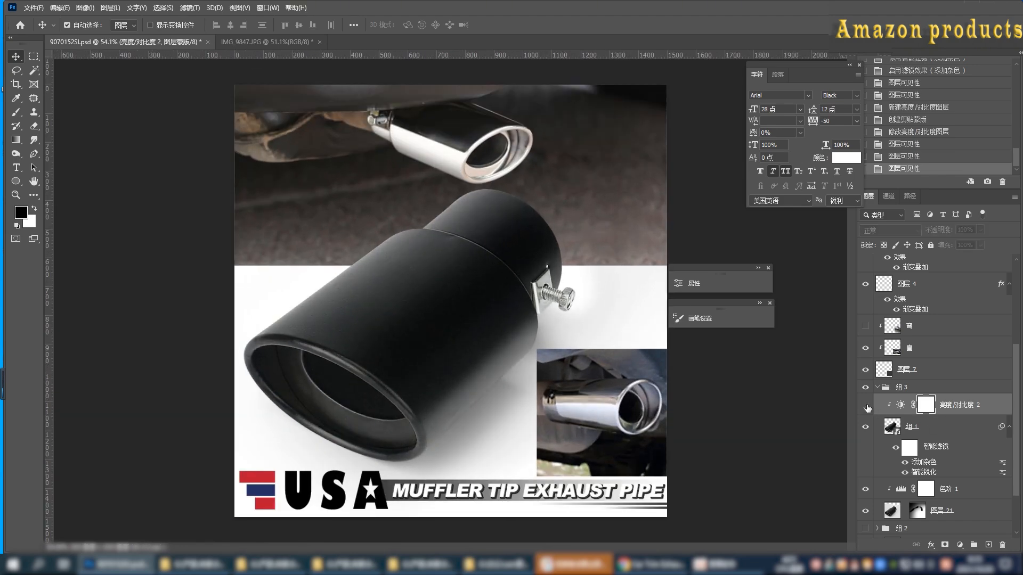
pyautogui.click(866, 406)
pyautogui.click(865, 405)
pyautogui.click(865, 406)
# Set the brightness of the adjustment above the black pipe to 9 and preview its effect on the composition.
pyautogui.doubleClick(900, 405)
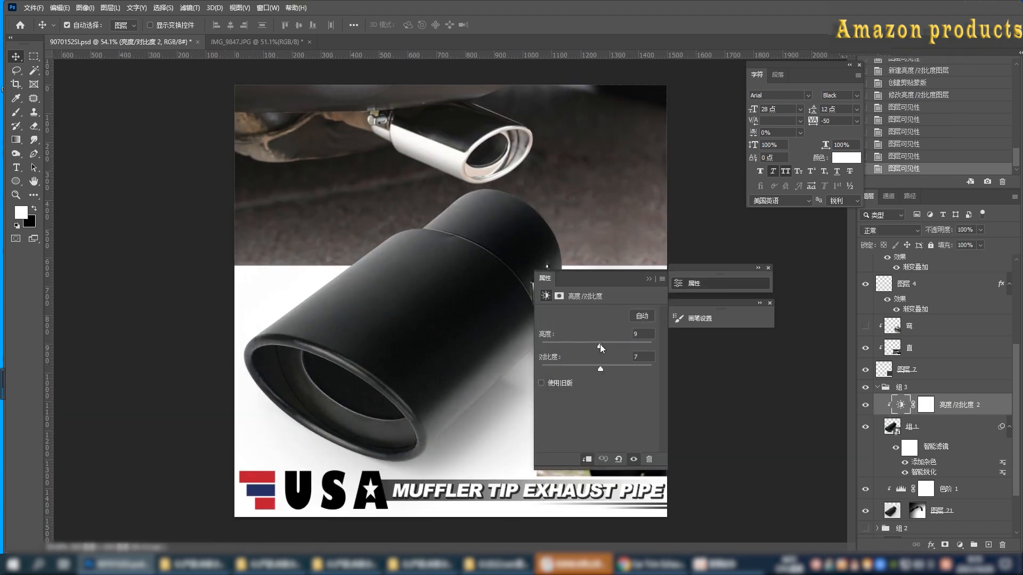
pyautogui.moveTo(600, 344); pyautogui.dragTo(599, 346)
pyautogui.click(648, 279)
pyautogui.click(865, 406)
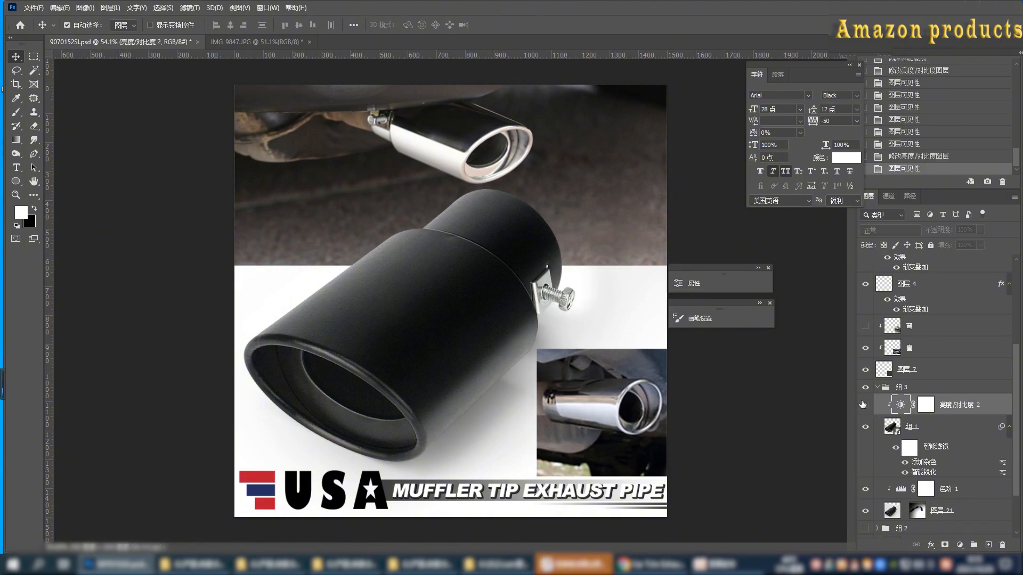
pyautogui.click(863, 405)
pyautogui.scroll(-3, 481, 259)
pyautogui.scroll(4, 481, 259)
pyautogui.scroll(-3, 481, 260)
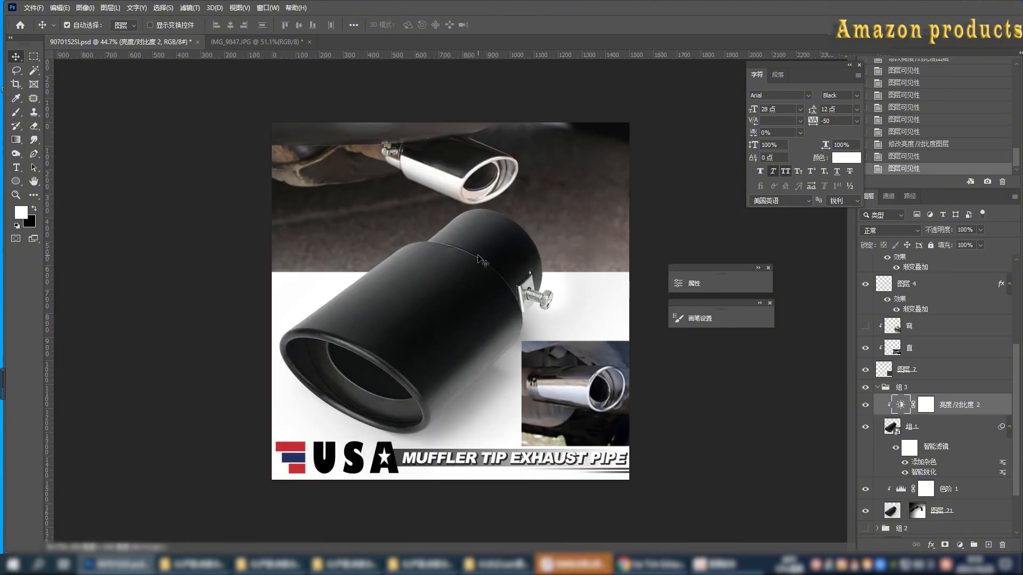
# Delete the hidden group 组 2 and the hidden layer wan.
pyautogui.click(473, 171)
pyautogui.scroll(-3, 895, 408)
pyautogui.click(921, 469)
pyautogui.press('Delete')
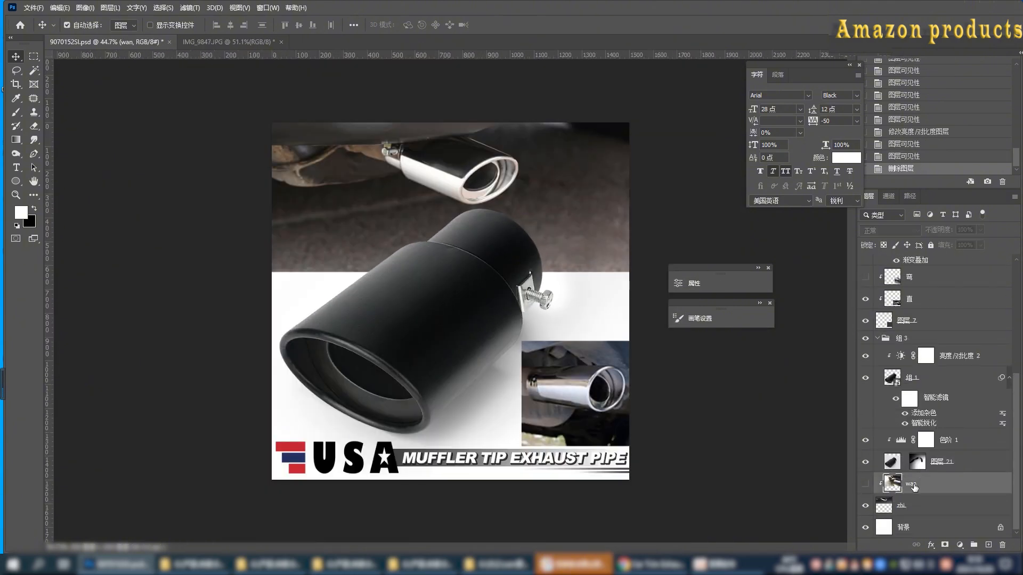
pyautogui.press('Delete')
# Toggle the visibility of the zhi layer and examine the chrome pipe in the upper scene up close.
pyautogui.click(865, 506)
pyautogui.click(865, 505)
pyautogui.scroll(8, 459, 160)
pyautogui.moveTo(452, 148); pyautogui.dragTo(407, 360)
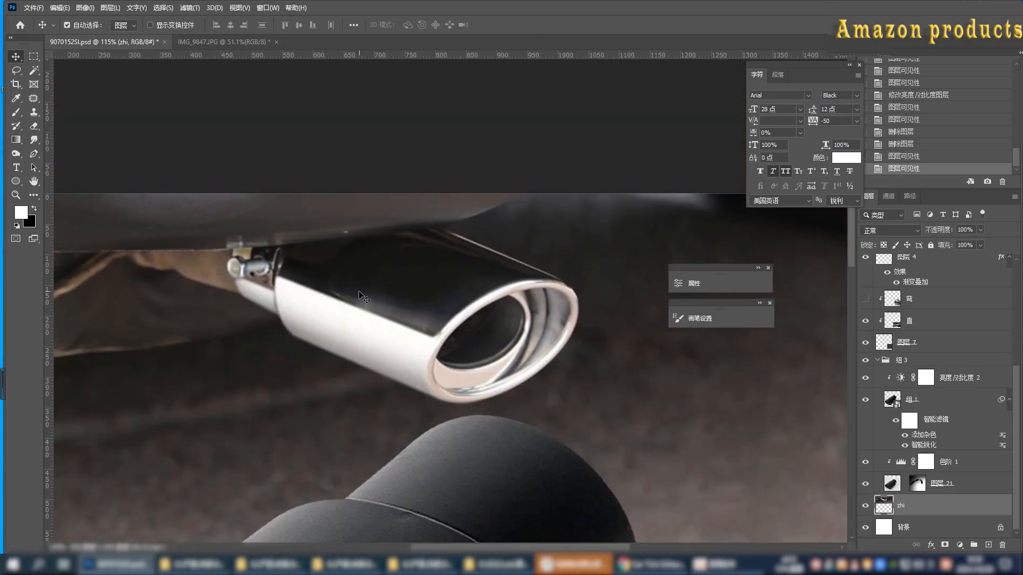
# Capture the chrome pipe area of the upper scene as a screenshot and annotate it with the text 合成一下.
pyautogui.hotkey('ctrl', 'alt', 'a')
pyautogui.moveTo(169, 222); pyautogui.dragTo(682, 474)
pyautogui.click(479, 485)
pyautogui.click(329, 382)
pyautogui.write('hecheng')
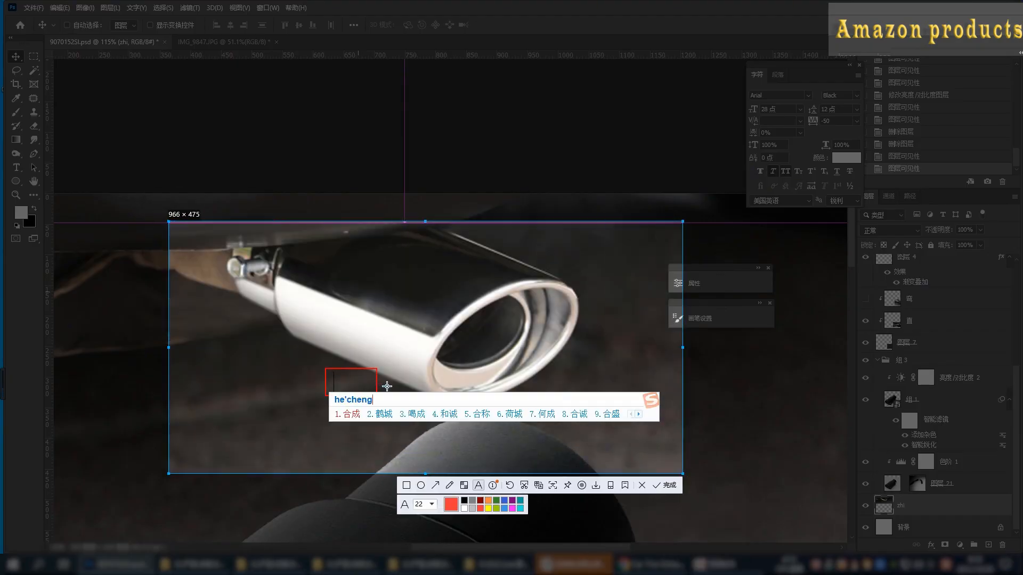
pyautogui.press('space')
pyautogui.write('yixia')
pyautogui.press('space')
pyautogui.click(625, 486)
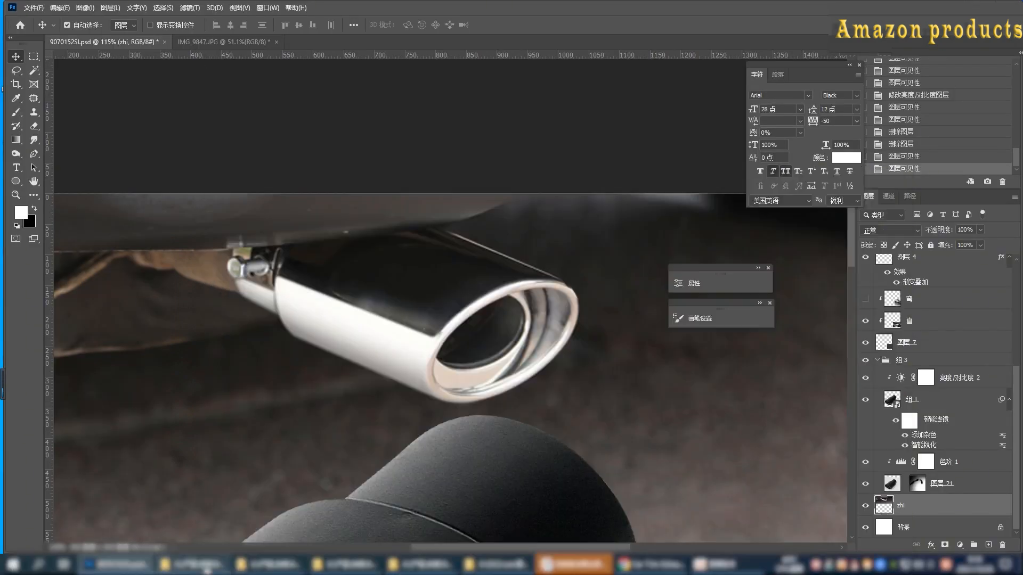
# Switch to the 黑款拍摄 folder in File Explorer, look over the black pipe photos, and return to the composition.
pyautogui.click(208, 571)
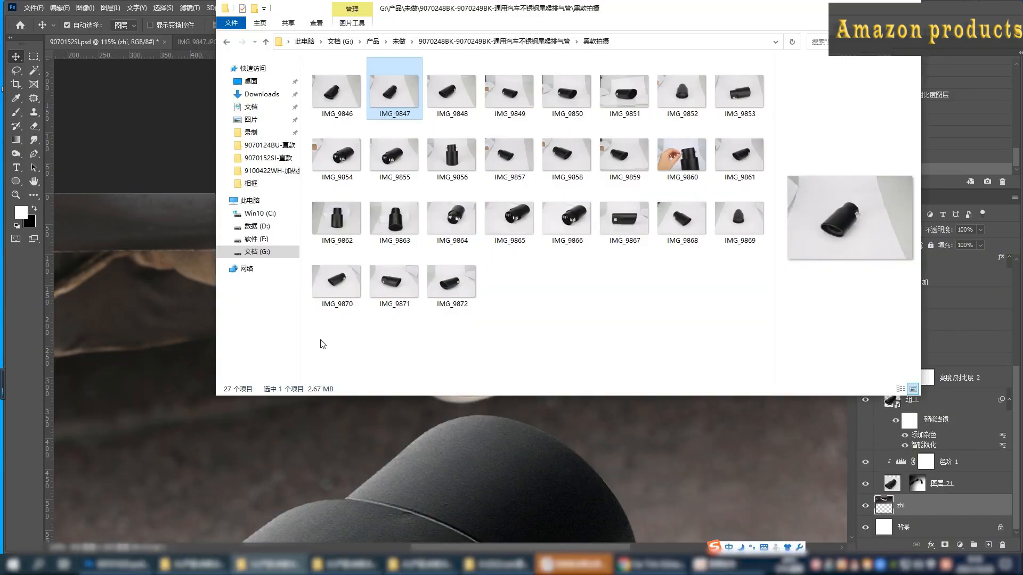
pyautogui.click(449, 98)
pyautogui.moveTo(455, 16); pyautogui.dragTo(260, 372)
pyautogui.click(362, 448)
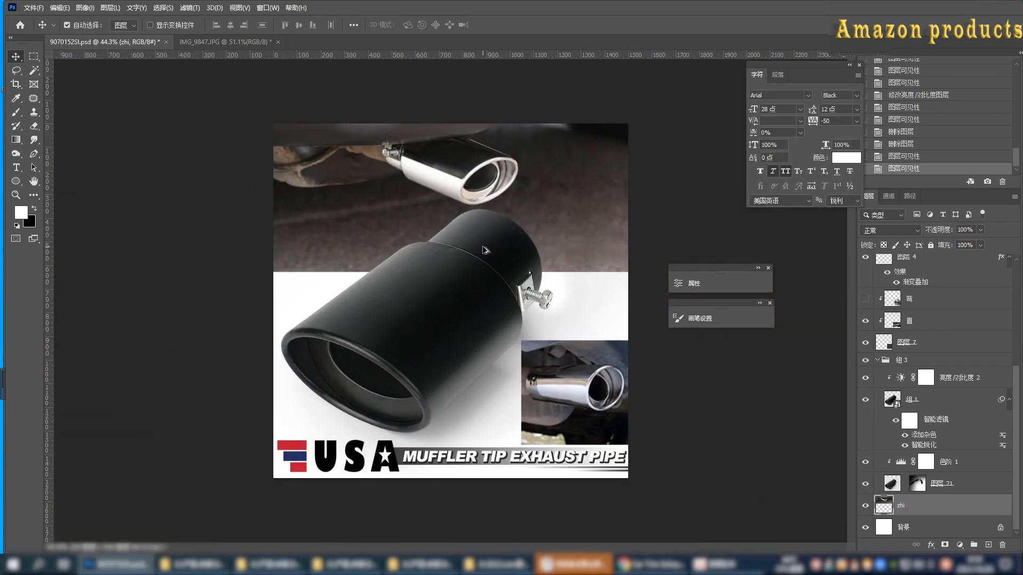
# Duplicate 组 1 with its Brightness/Contrast adjustment, merge the copies into one layer, and place it below 组 3.
pyautogui.scroll(2, 486, 251)
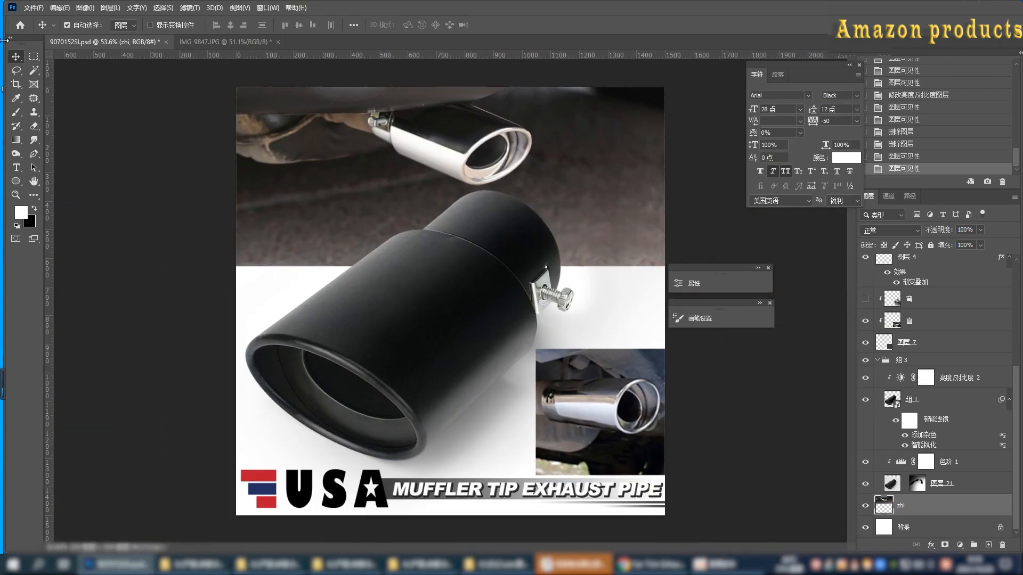
pyautogui.click(486, 251)
pyautogui.keyDown('shift'); pyautogui.click(954, 378); pyautogui.keyUp('shift')
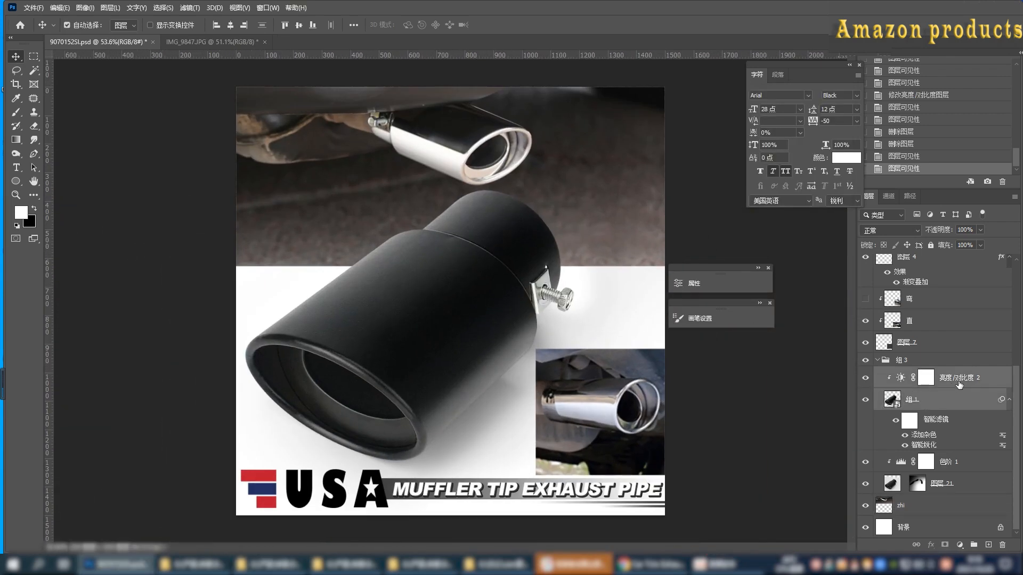
pyautogui.hotkey('ctrl', 'j')
pyautogui.hotkey('ctrl', 'e')
pyautogui.moveTo(927, 379); pyautogui.dragTo(915, 498)
pyautogui.scroll(3, 913, 474)
pyautogui.click(878, 426)
pyautogui.click(865, 504)
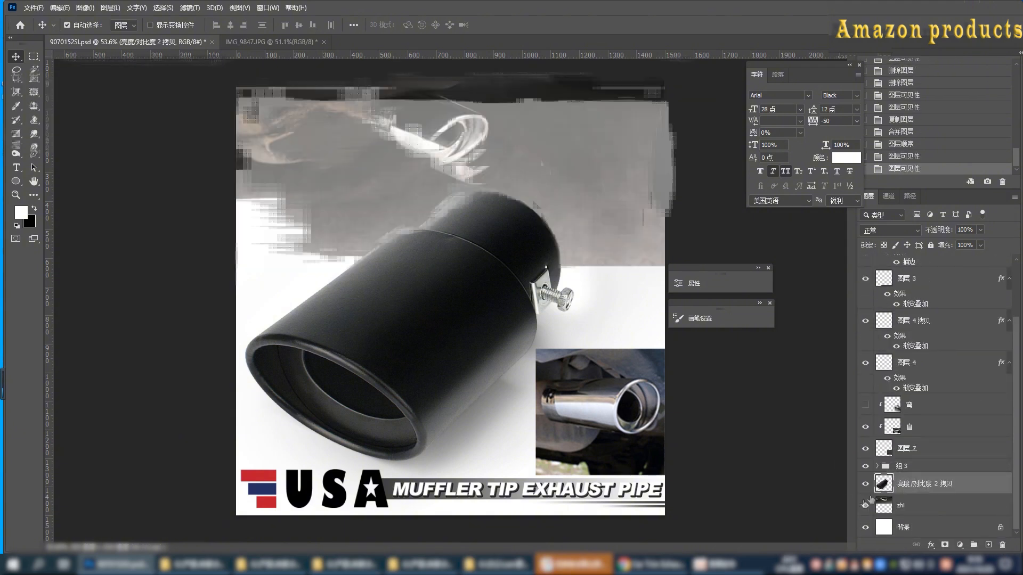
pyautogui.click(865, 504)
# Flip the merged pipe copy horizontally, scale it to 57.33%, and rotate it over the upper chrome pipe.
pyautogui.hotkey('ctrl', 't')
pyautogui.rightClick(518, 248)
pyautogui.click(538, 429)
pyautogui.moveTo(577, 194); pyautogui.dragTo(506, 251)
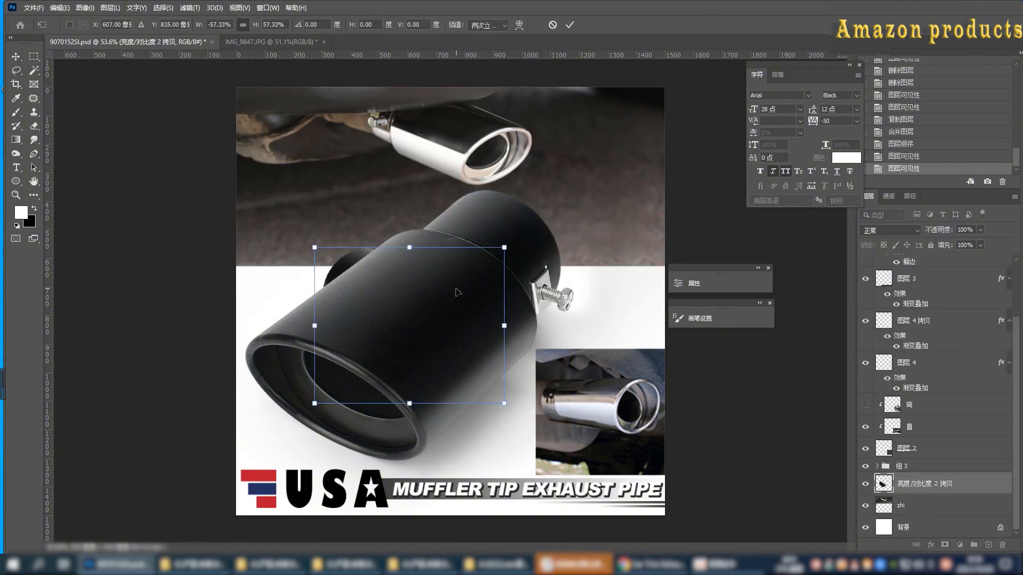
pyautogui.moveTo(456, 292); pyautogui.dragTo(529, 111)
pyautogui.moveTo(602, 131); pyautogui.dragTo(588, 84)
pyautogui.moveTo(511, 126); pyautogui.dragTo(485, 127)
pyautogui.scroll(-2, 486, 128)
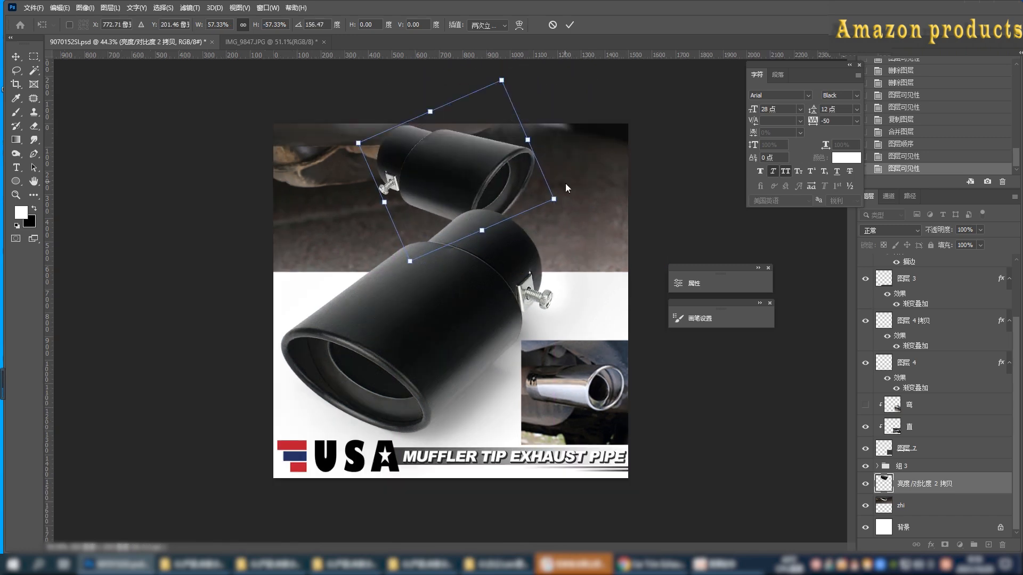
# Shrink the pipe copy to about 50.83% and refine its angle and position over the chrome pipe.
pyautogui.moveTo(554, 199)
pyautogui.mouseDown()
pyautogui.moveTo(511, 182)
pyautogui.moveTo(542, 196)
pyautogui.mouseUp()
pyautogui.moveTo(481, 174)
pyautogui.mouseDown()
pyautogui.moveTo(448, 95)
pyautogui.moveTo(476, 164)
pyautogui.mouseUp()
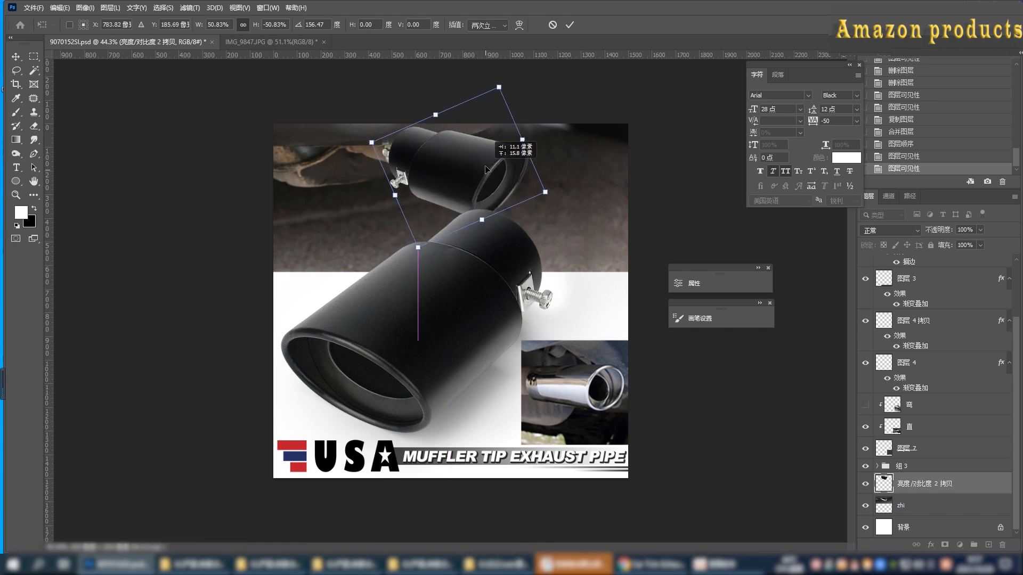
pyautogui.moveTo(491, 79); pyautogui.dragTo(481, 98)
pyautogui.moveTo(463, 135); pyautogui.dragTo(462, 140)
pyautogui.moveTo(529, 131); pyautogui.dragTo(467, 347)
pyautogui.scroll(5, 472, 136)
pyautogui.moveTo(432, 291)
pyautogui.mouseDown()
pyautogui.moveTo(504, 330)
pyautogui.moveTo(410, 325)
pyautogui.moveTo(430, 289)
pyautogui.moveTo(445, 285)
pyautogui.mouseUp()
# Compare the black pipe copy with the chrome pipe beneath it and delete the copy.
pyautogui.click(861, 486)
pyautogui.click(861, 486)
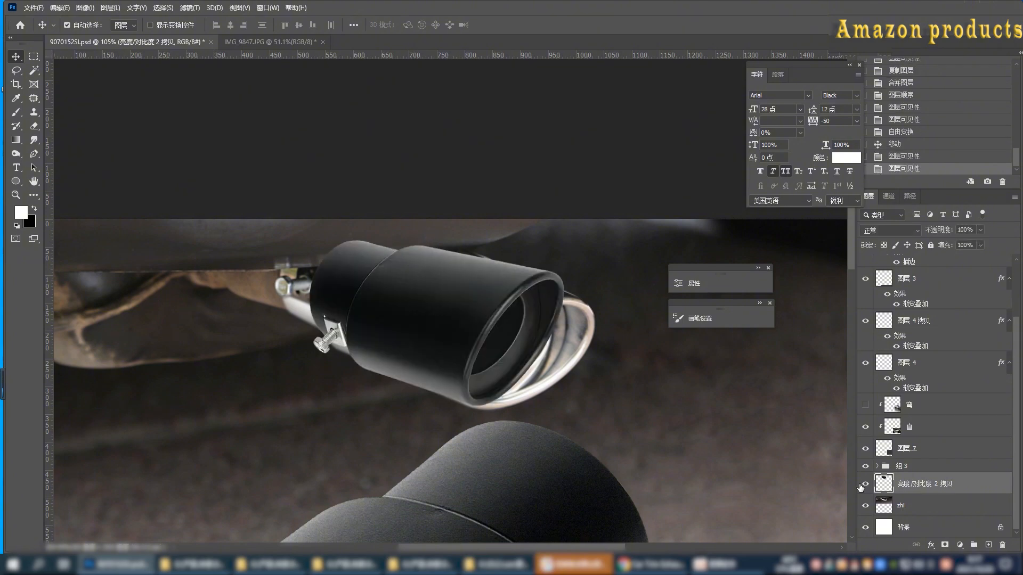
pyautogui.click(861, 486)
pyautogui.click(861, 486)
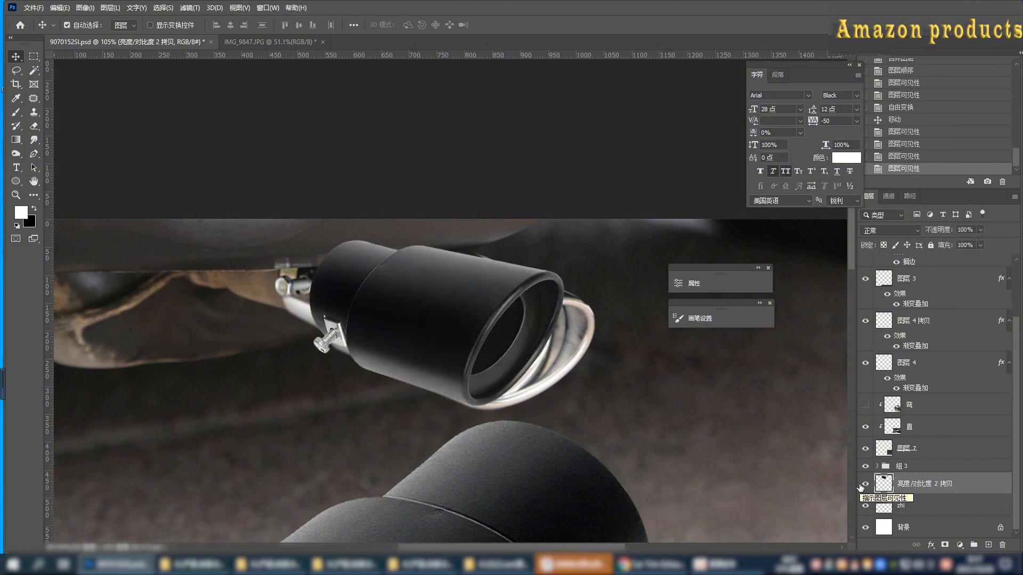
pyautogui.scroll(4, 393, 370)
pyautogui.press('Delete')
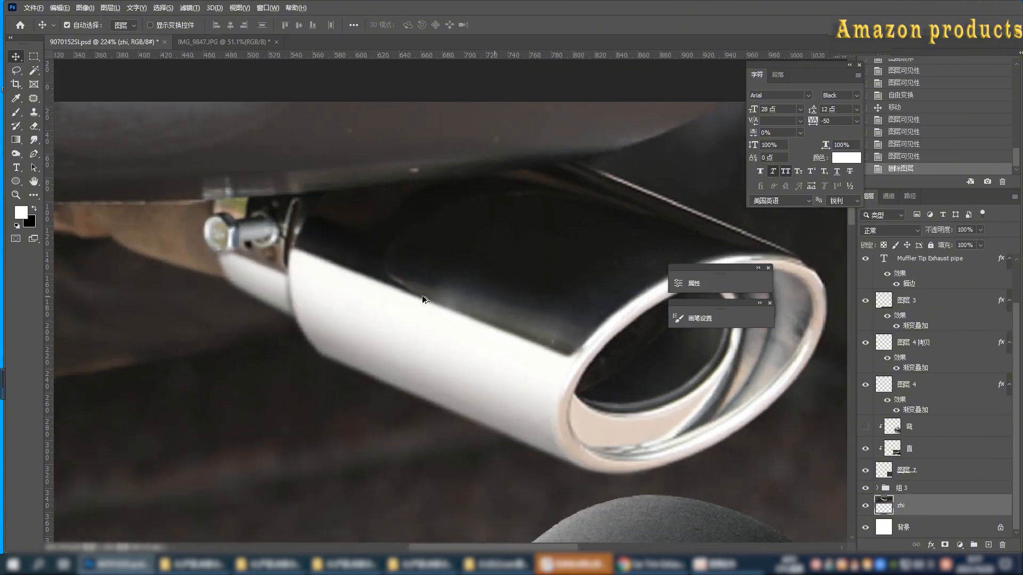
# Copy 组 1 and its Brightness/Contrast adjustment out of 组 3 and paste them directly above the zhi layer.
pyautogui.scroll(-8, 466, 339)
pyautogui.click(945, 467)
pyautogui.hotkey('ctrl', 'c')
pyautogui.click(878, 448)
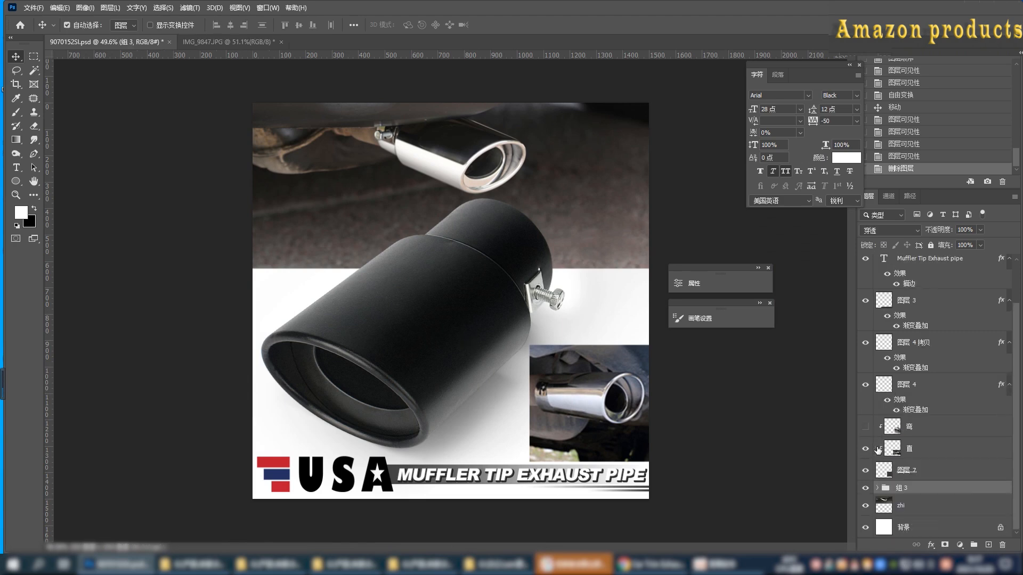
pyautogui.click(920, 509)
pyautogui.hotkey('ctrl', 'v')
# Merge the pasted pipe and its adjustment into one layer and convert it to a smart object.
pyautogui.rightClick(941, 510)
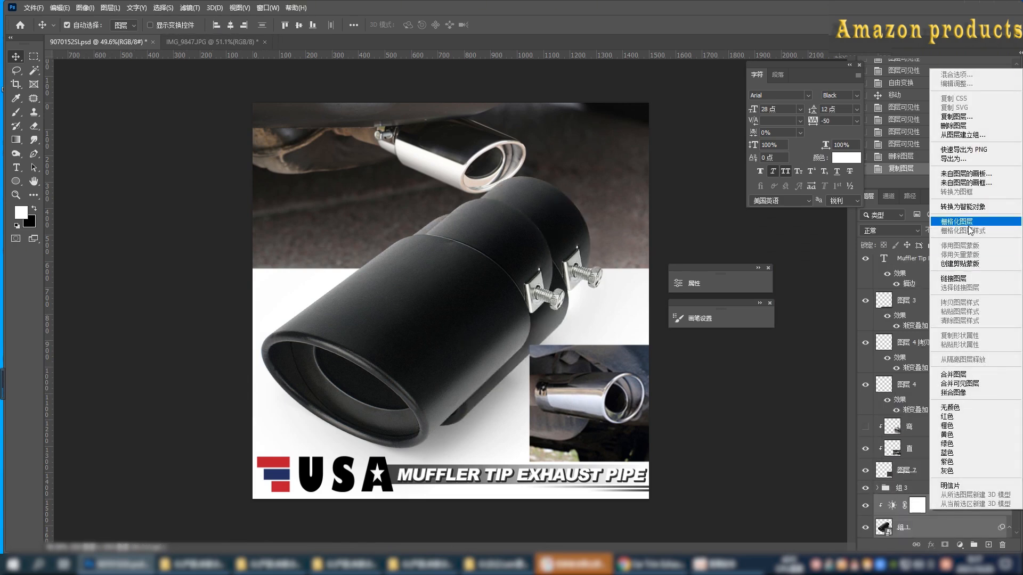
pyautogui.click(878, 544)
pyautogui.click(940, 525)
pyautogui.scroll(-2, 942, 509)
pyautogui.keyDown('ctrl'); pyautogui.click(953, 427); pyautogui.keyUp('ctrl')
pyautogui.hotkey('ctrl', 'e')
pyautogui.rightClick(934, 485)
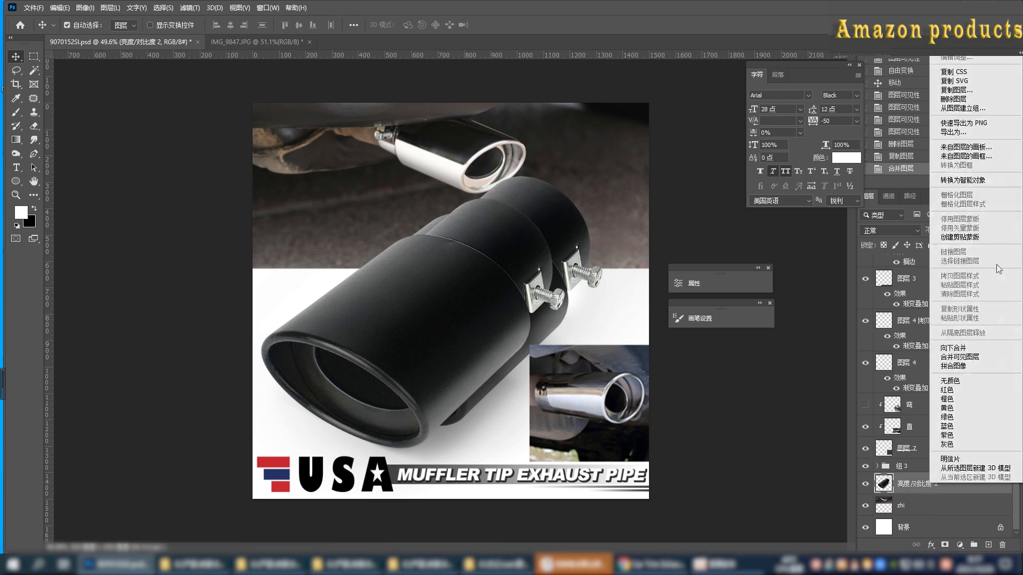
pyautogui.click(971, 179)
pyautogui.hotkey('ctrl', 't')
pyautogui.rightClick(489, 242)
pyautogui.click(516, 410)
pyautogui.moveTo(602, 175); pyautogui.dragTo(537, 229)
pyautogui.moveTo(493, 277); pyautogui.dragTo(527, 157)
pyautogui.press('Escape')
# Rasterize the smart object layer that holds the pipe copy.
pyautogui.rightClick(914, 489)
pyautogui.click(943, 223)
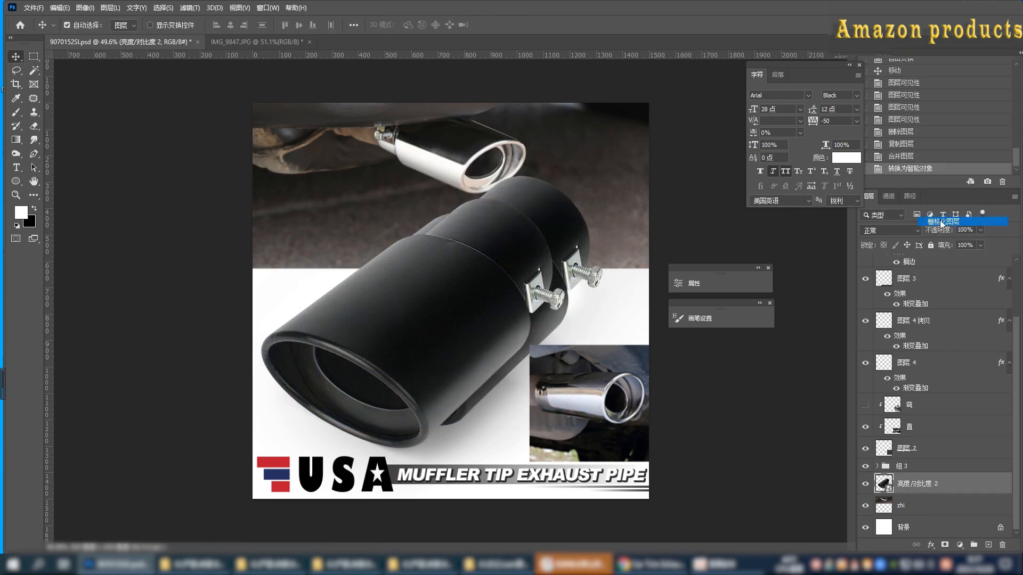
pyautogui.moveTo(914, 487); pyautogui.dragTo(908, 466)
pyautogui.hotkey('ctrl', 't')
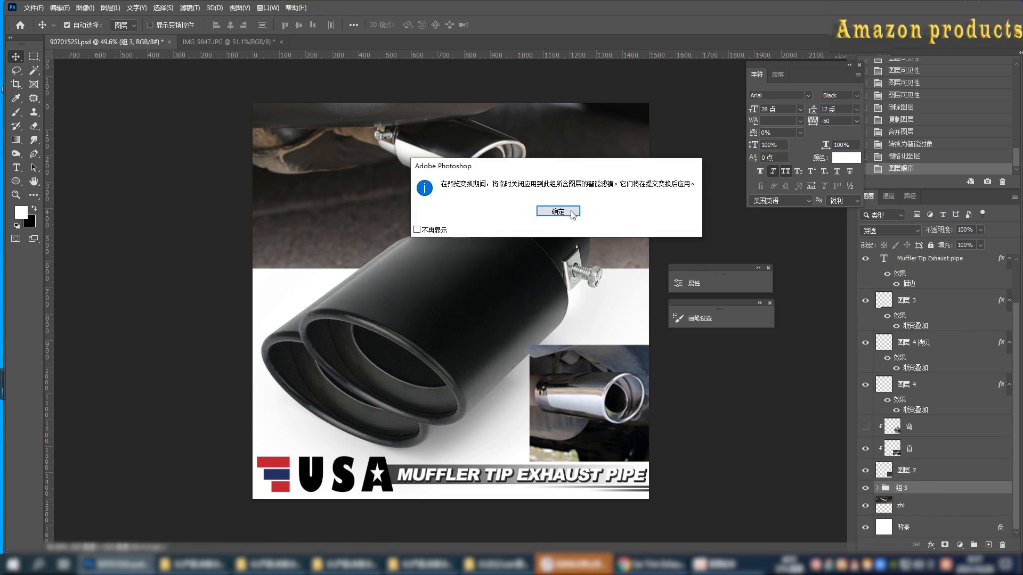
pyautogui.click(568, 212)
pyautogui.scroll(5, 532, 272)
pyautogui.moveTo(551, 277); pyautogui.dragTo(409, 335)
pyautogui.press('Escape')
pyautogui.hotkey('ctrl', 'z')
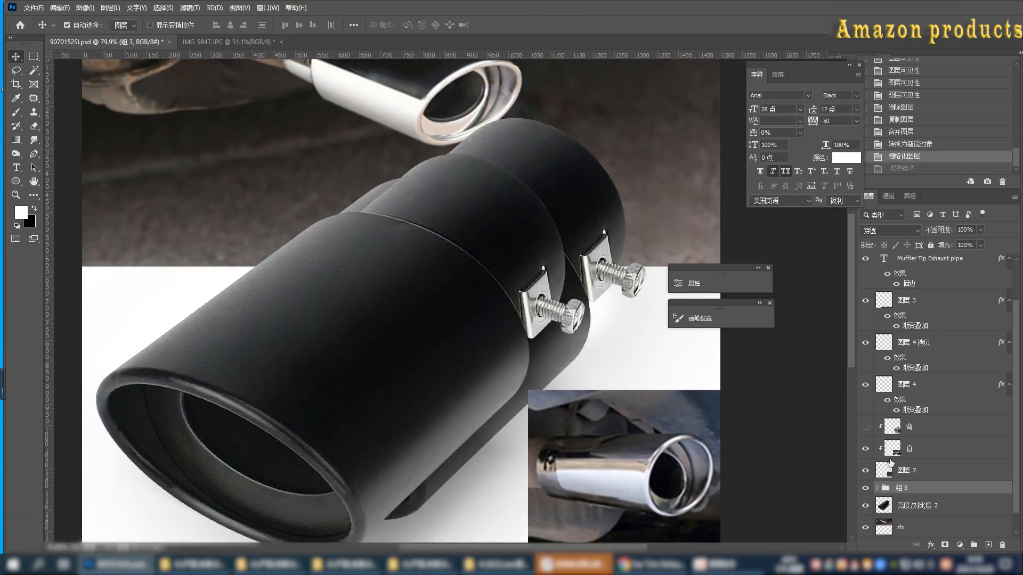
# Move the pipe copy layer above 组 3 and check it by toggling its visibility.
pyautogui.moveTo(898, 487); pyautogui.dragTo(897, 481)
pyautogui.click(866, 492)
pyautogui.click(866, 492)
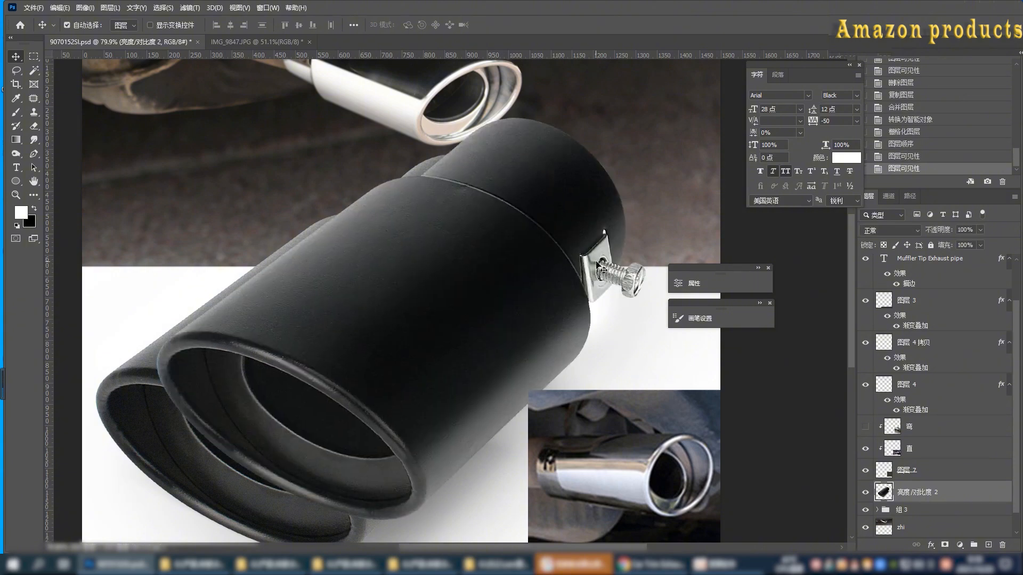
# Set the Pen tool to path mode and trace an outline around the head of the pipe copy's bolt.
pyautogui.scroll(9, 613, 261)
pyautogui.moveTo(602, 265); pyautogui.dragTo(506, 246)
pyautogui.press('l')
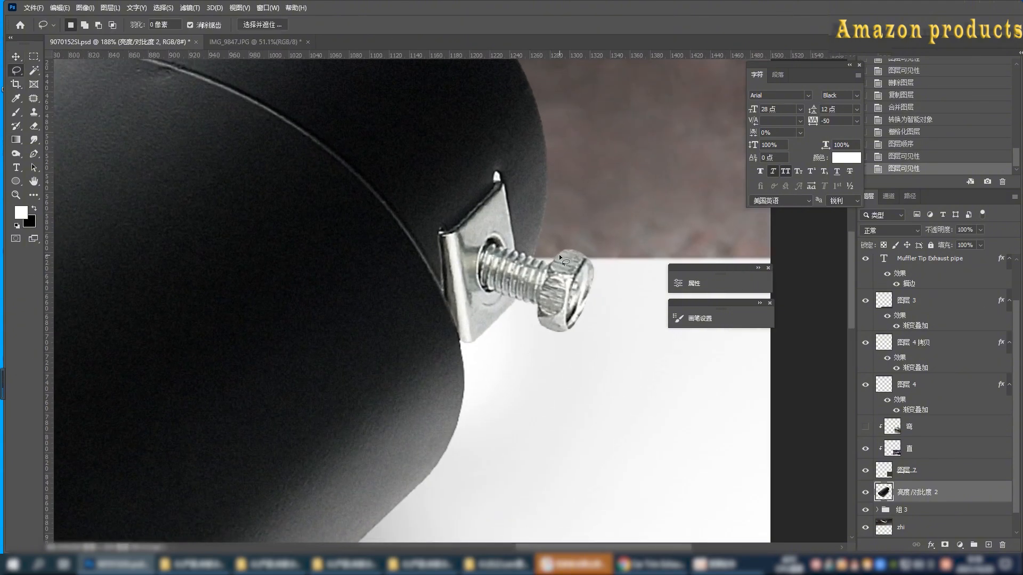
pyautogui.click(33, 153)
pyautogui.click(82, 24)
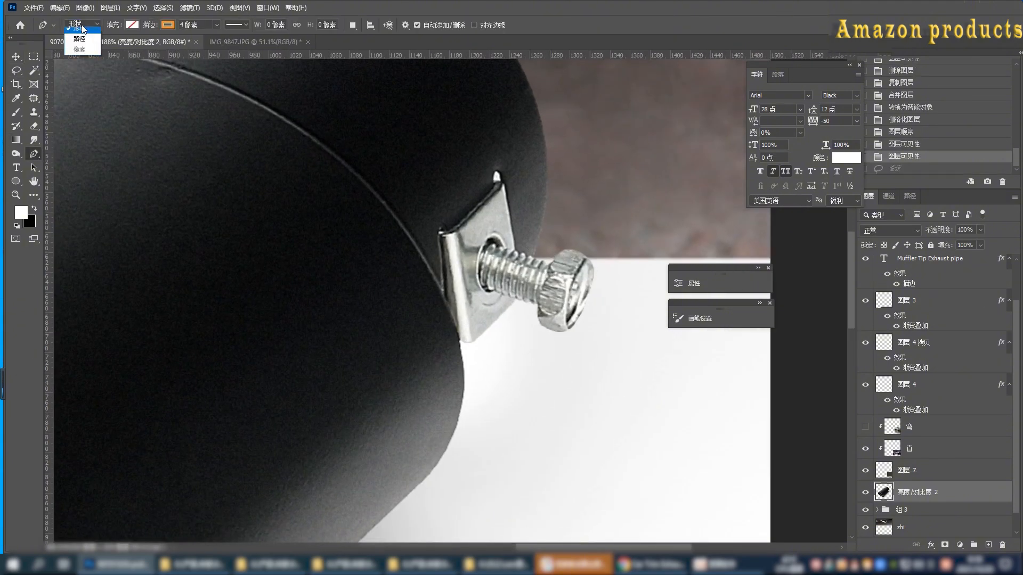
pyautogui.click(80, 45)
pyautogui.click(560, 250)
pyautogui.click(537, 321)
pyautogui.click(569, 349)
pyautogui.click(600, 314)
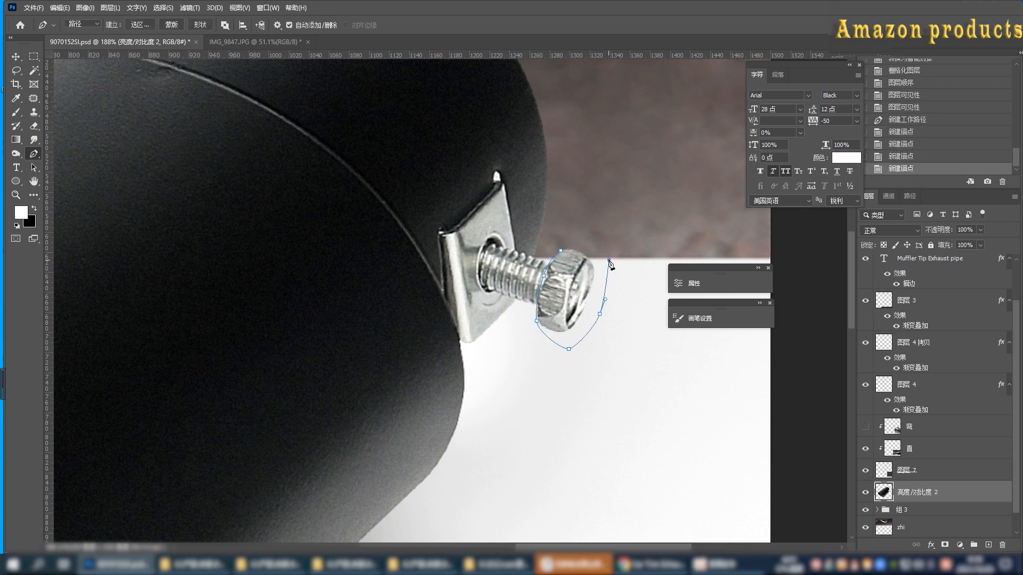
# Turn the path into a feathered selection and copy the bolt head onto its own layer.
pyautogui.hotkey('ctrl', 'Return')
pyautogui.hotkey('shift', 'F6')
pyautogui.press('Return')
pyautogui.hotkey('ctrl', 'j')
# Transform the copied bolt head to sit against the clamp plate and nudge it right and up into place.
pyautogui.hotkey('ctrl', 't')
pyautogui.moveTo(565, 283); pyautogui.dragTo(516, 266)
pyautogui.press('Return')
pyautogui.click(18, 57)
pyautogui.press('Right')
pyautogui.press('Right')
pyautogui.press('Right')
pyautogui.press('Up')
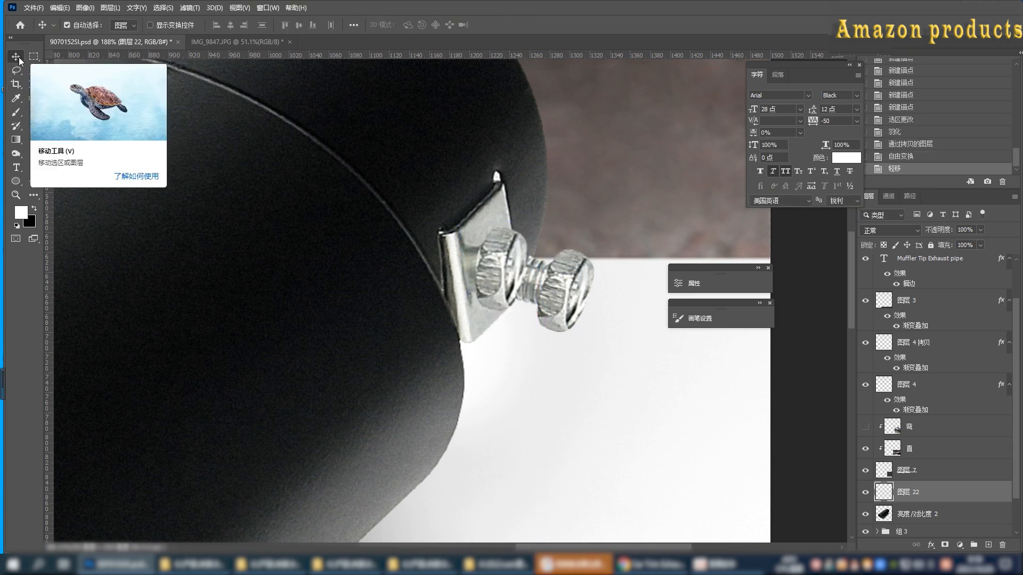
# Add a layer mask to the pipe copy and mask out the original bolt head with a lassoed black fill.
pyautogui.click(931, 517)
pyautogui.press('l')
pyautogui.click(944, 545)
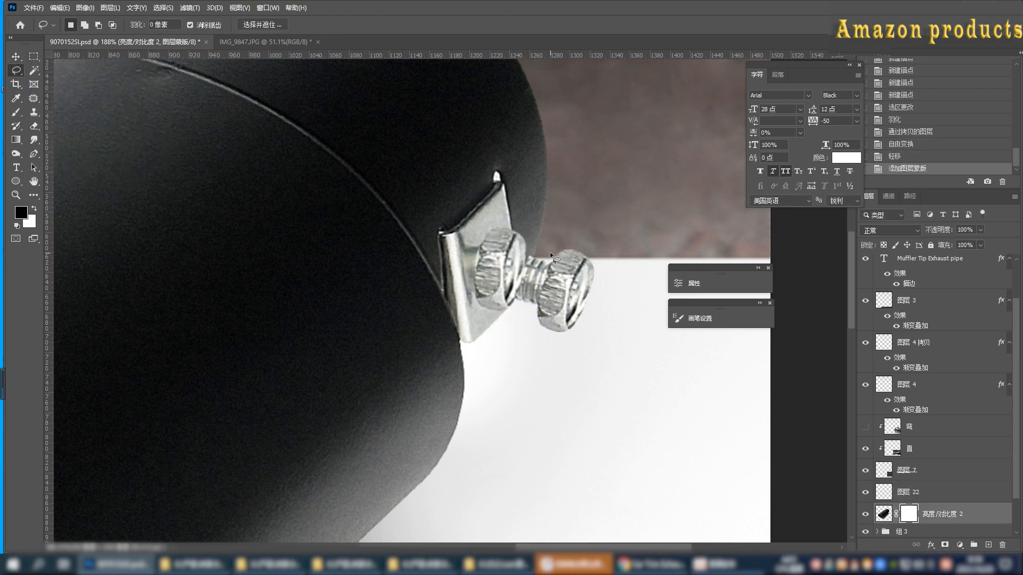
pyautogui.moveTo(550, 251); pyautogui.dragTo(585, 237)
pyautogui.hotkey('alt', 'Delete')
pyautogui.hotkey('ctrl', 'd')
# Trace the remaining bolt thread beside the moved head with the Pen tool and fill that selection black on the mask.
pyautogui.press('p')
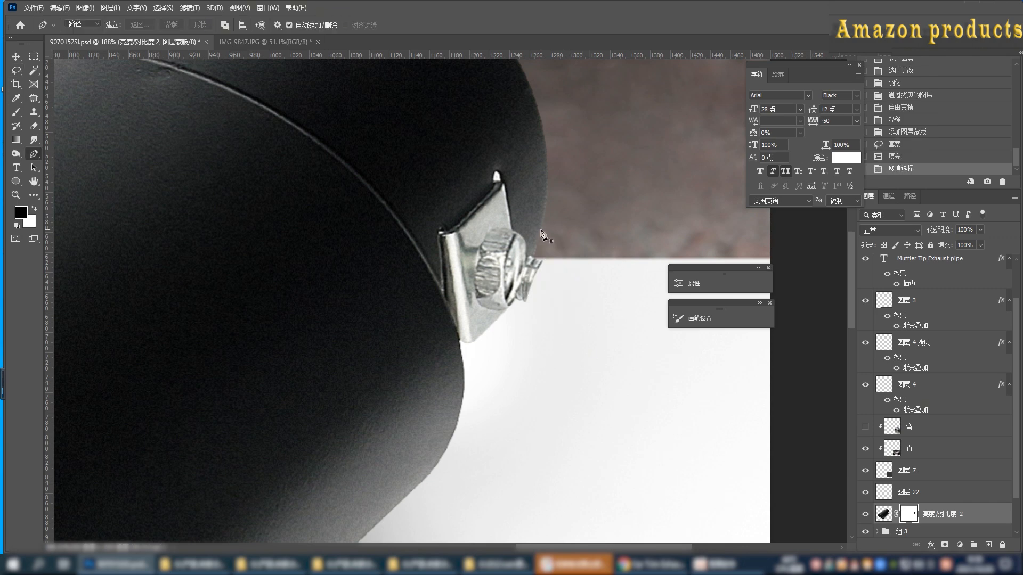
pyautogui.click(541, 230)
pyautogui.moveTo(474, 348); pyautogui.dragTo(474, 348)
pyautogui.click(530, 342)
pyautogui.click(551, 322)
pyautogui.click(574, 256)
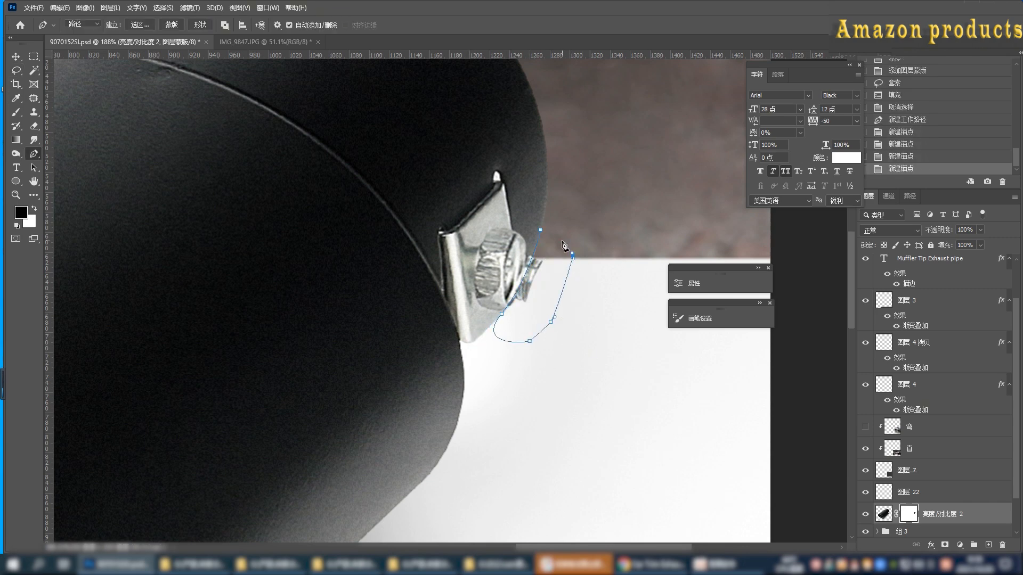
pyautogui.click(565, 241)
pyautogui.hotkey('ctrl', 'Return')
pyautogui.hotkey('alt', 'Delete')
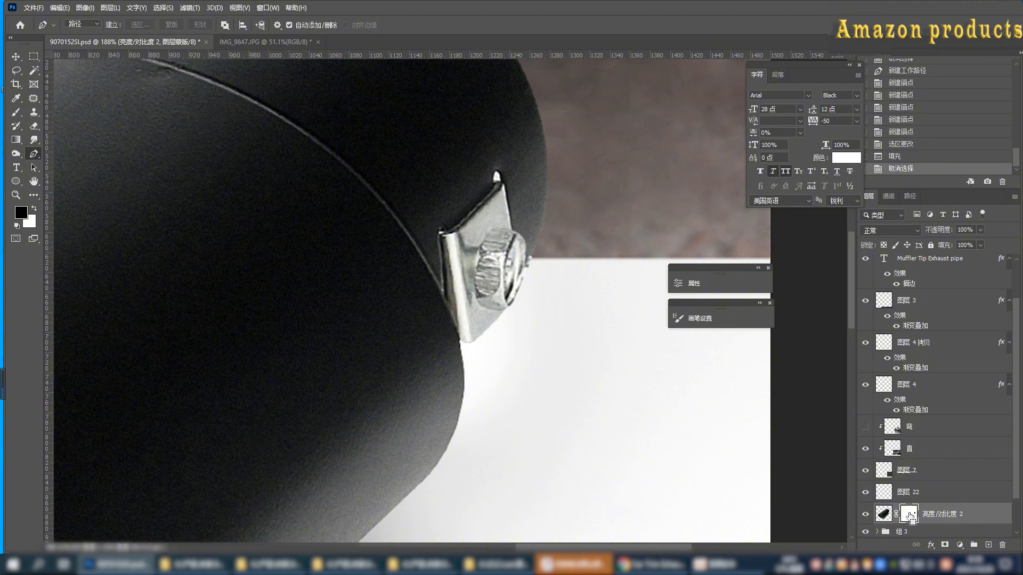
# Restore the last selection and clean up the remnants along the pipe edge beside the bolt with the Clone Stamp.
pyautogui.click(901, 156)
pyautogui.press('x')
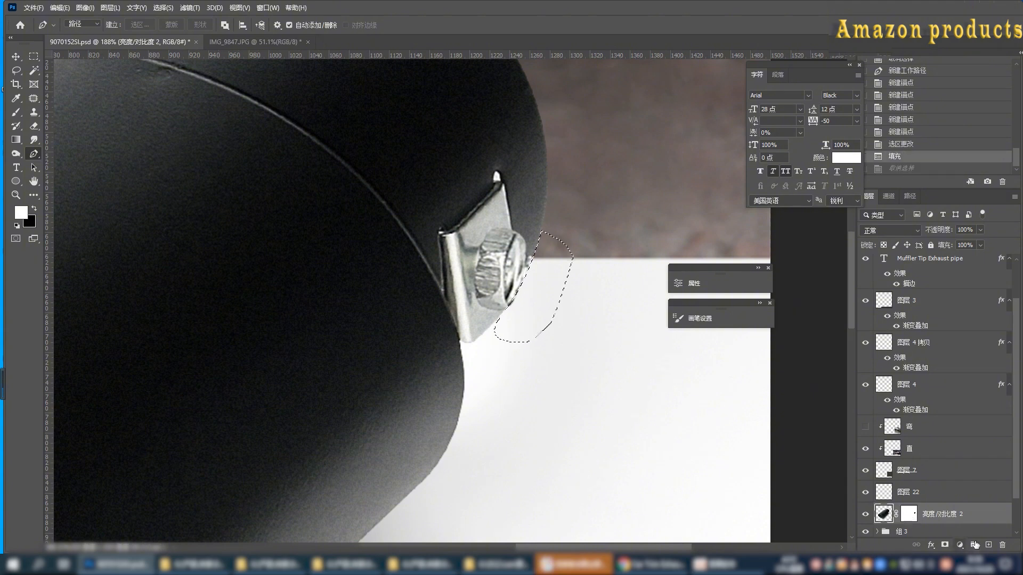
pyautogui.click(34, 112)
pyautogui.rightClick(651, 263)
pyautogui.keyDown('alt'); pyautogui.click(536, 235); pyautogui.keyUp('alt')
pyautogui.click(537, 251)
pyautogui.moveTo(532, 259); pyautogui.dragTo(525, 269)
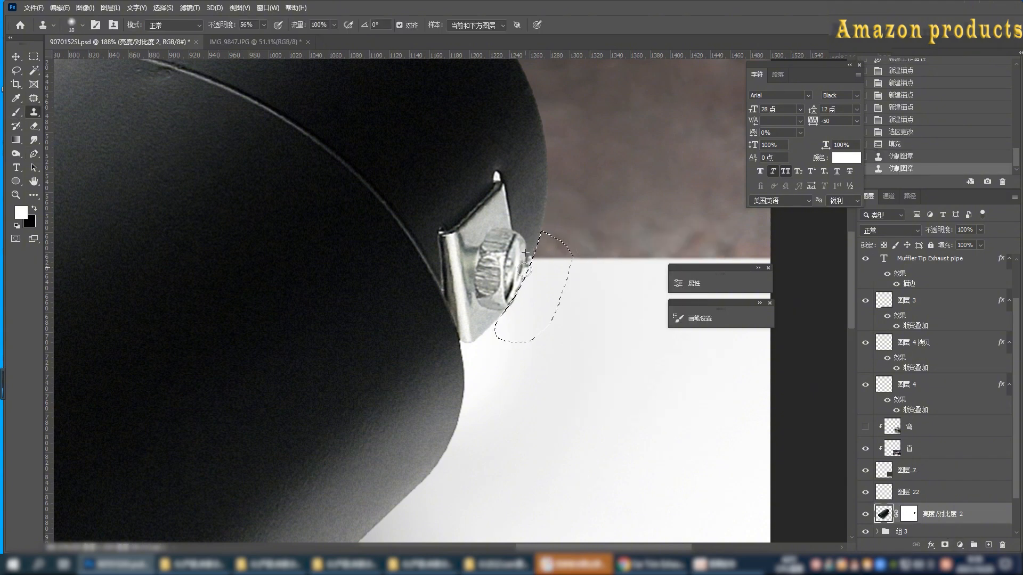
pyautogui.keyDown('alt'); pyautogui.click(528, 234); pyautogui.keyUp('alt')
pyautogui.click(530, 254)
pyautogui.click(532, 262)
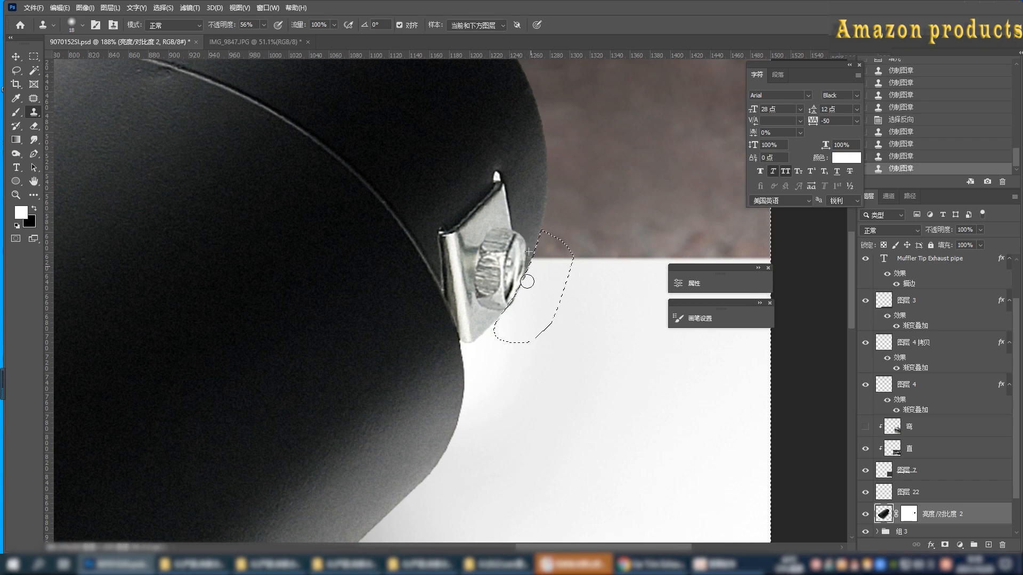
# Select the bolt head layer together with the masked pipe copy and convert them into one smart object.
pyautogui.hotkey('ctrl', '0')
pyautogui.click(16, 57)
pyautogui.keyDown('ctrl'); pyautogui.click(958, 495); pyautogui.keyUp('ctrl')
pyautogui.rightClick(958, 498)
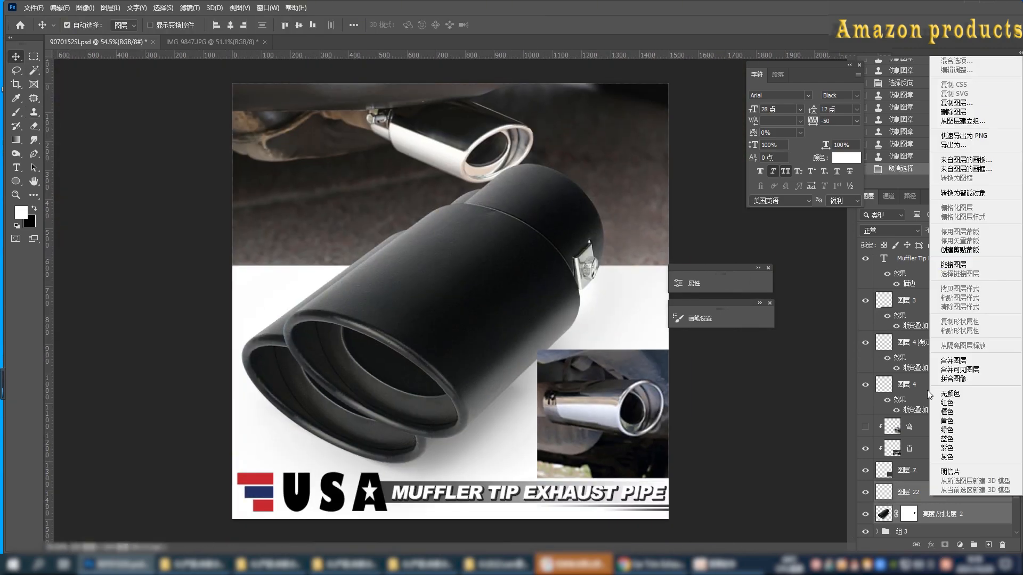
pyautogui.click(979, 195)
# Scale the pipe smart object down, rotate it, and position it over the upper chrome pipe.
pyautogui.hotkey('ctrl', 't')
pyautogui.moveTo(619, 162); pyautogui.dragTo(569, 214)
pyautogui.moveTo(489, 277); pyautogui.dragTo(482, 113)
pyautogui.moveTo(486, 148)
pyautogui.mouseDown()
pyautogui.moveTo(506, 151)
pyautogui.moveTo(525, 186)
pyautogui.moveTo(490, 144)
pyautogui.mouseUp()
pyautogui.moveTo(600, 166); pyautogui.dragTo(533, 161)
pyautogui.press('Return')
# Move the 图层 22 smart object below 组 3, hide it, and select the zhi scene layer.
pyautogui.scroll(-1, 923, 503)
pyautogui.moveTo(912, 453); pyautogui.dragTo(900, 498)
pyautogui.click(865, 484)
pyautogui.click(388, 174)
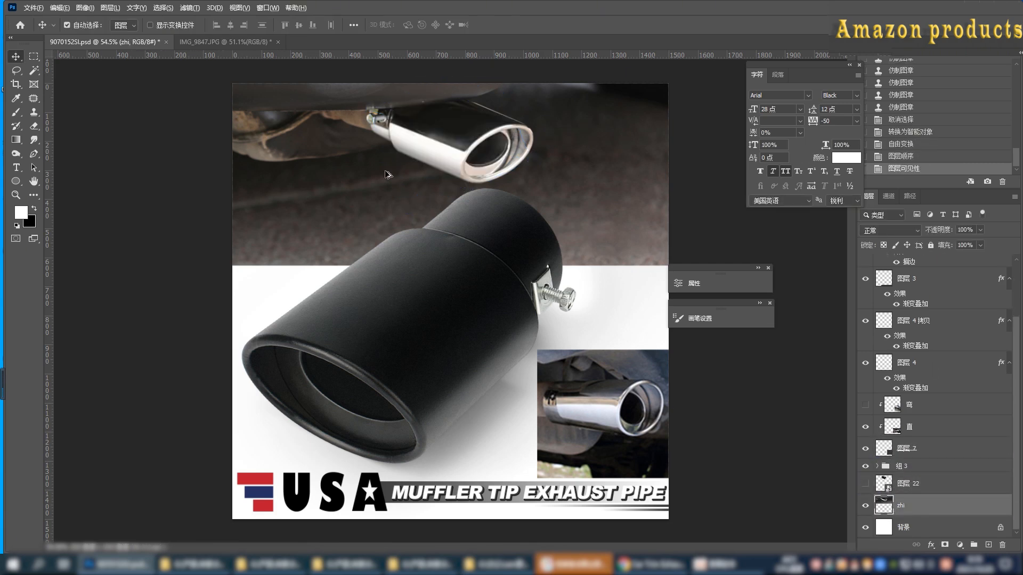
# Outline the brown bracket beside the chrome bolt on the zhi layer with the Pen tool, then copy its feathered selection to a new layer.
pyautogui.scroll(6, 400, 143)
pyautogui.moveTo(400, 143); pyautogui.dragTo(407, 379)
pyautogui.click(36, 155)
pyautogui.click(246, 319)
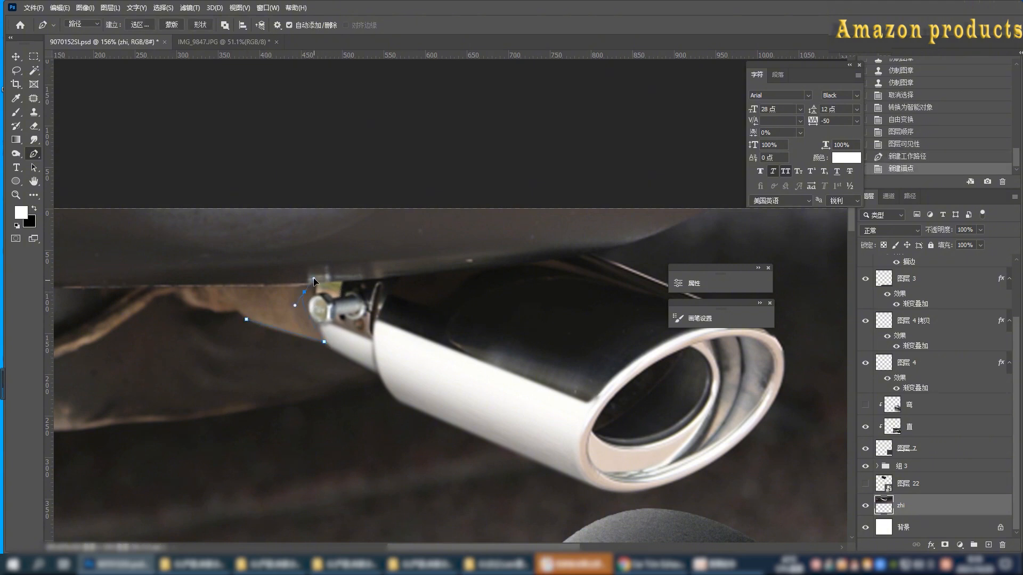
pyautogui.moveTo(314, 283); pyautogui.dragTo(335, 242)
pyautogui.moveTo(248, 287); pyautogui.dragTo(246, 288)
pyautogui.click(238, 289)
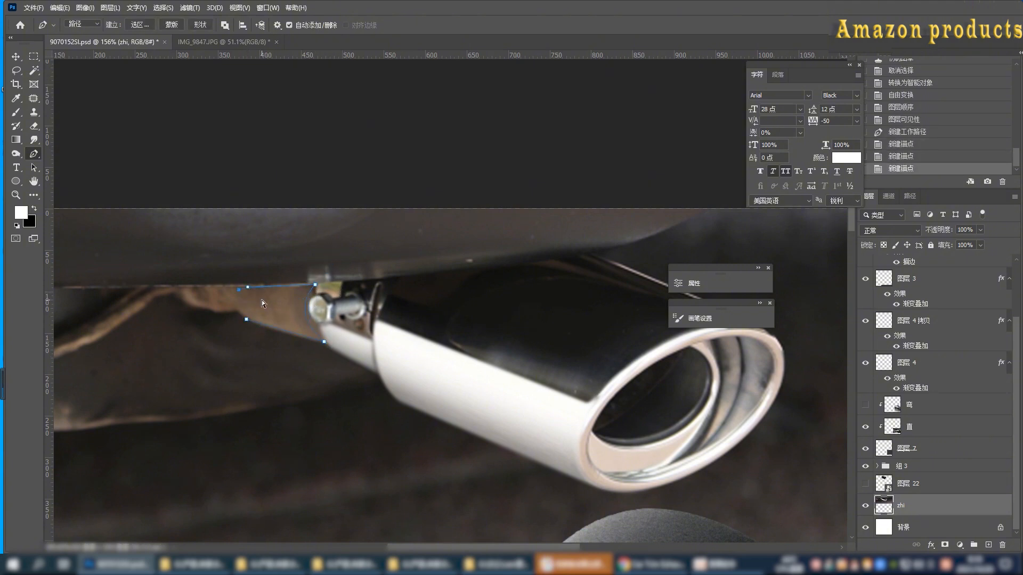
pyautogui.hotkey('ctrl', 'Return')
pyautogui.hotkey('shift', 'F6')
pyautogui.press('Return')
pyautogui.hotkey('ctrl', 'j')
# Transform the brown bracket copy and shift it over the chrome bolt and clamp at the pipe's end.
pyautogui.hotkey('ctrl', 't')
pyautogui.moveTo(304, 308); pyautogui.dragTo(411, 311)
pyautogui.moveTo(339, 329); pyautogui.dragTo(339, 322)
pyautogui.press('Return')
pyautogui.click(19, 60)
pyautogui.press('Left')
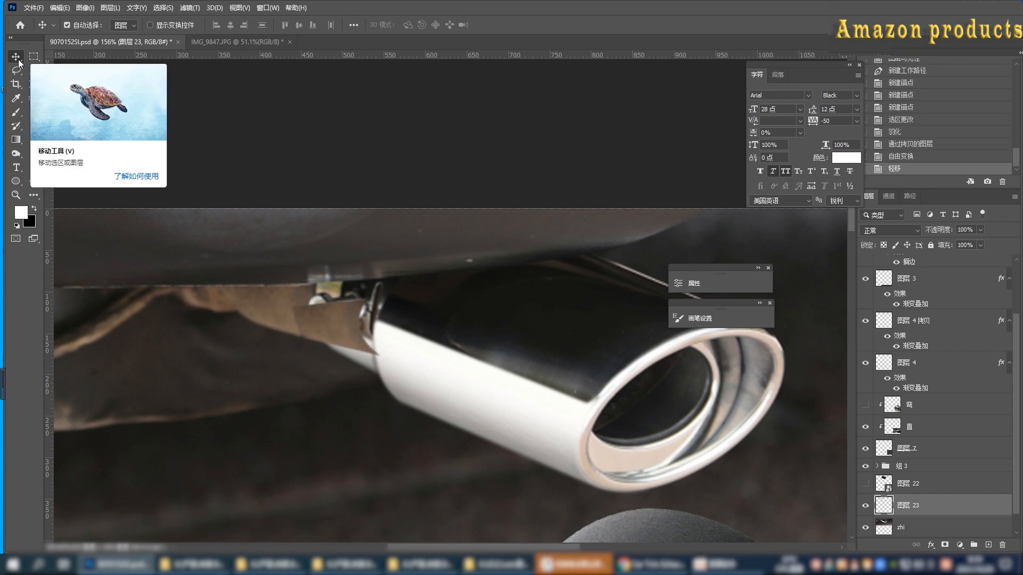
# Add a layer mask to 图层 23 and paint it with a soft black brush to blend the patch's edge.
pyautogui.click(912, 527)
pyautogui.click(945, 545)
pyautogui.press('x')
pyautogui.click(16, 113)
pyautogui.moveTo(909, 527); pyautogui.dragTo(905, 506)
pyautogui.rightClick(388, 294)
pyautogui.moveTo(468, 322); pyautogui.dragTo(461, 322)
pyautogui.moveTo(295, 355); pyautogui.dragTo(292, 328)
pyautogui.click(288, 309)
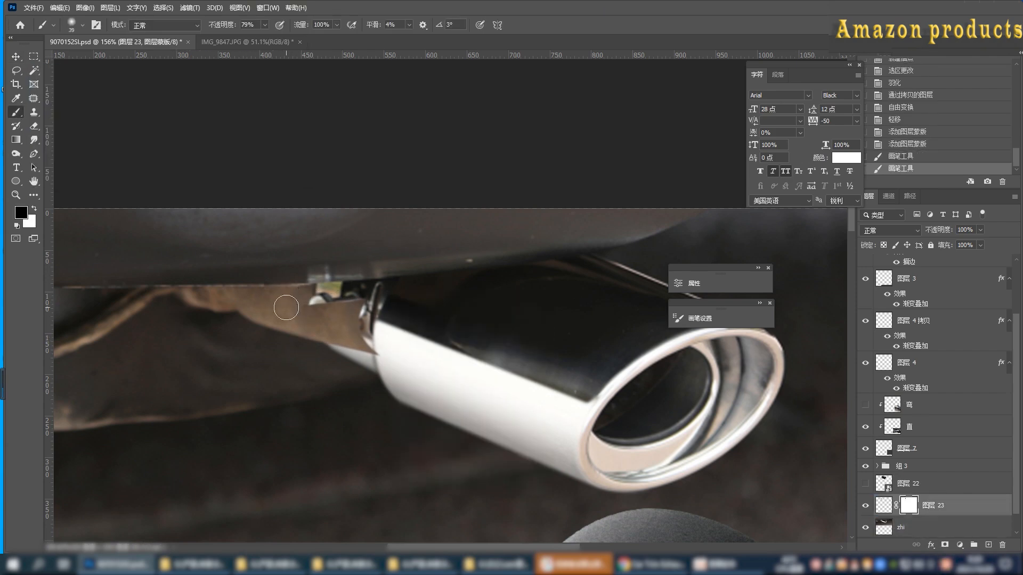
pyautogui.click(866, 484)
pyautogui.click(866, 484)
# Trace the car bumper above the pipe with the Pen tool and copy its feathered selection from the zhi layer to a new layer.
pyautogui.press('p')
pyautogui.click(225, 287)
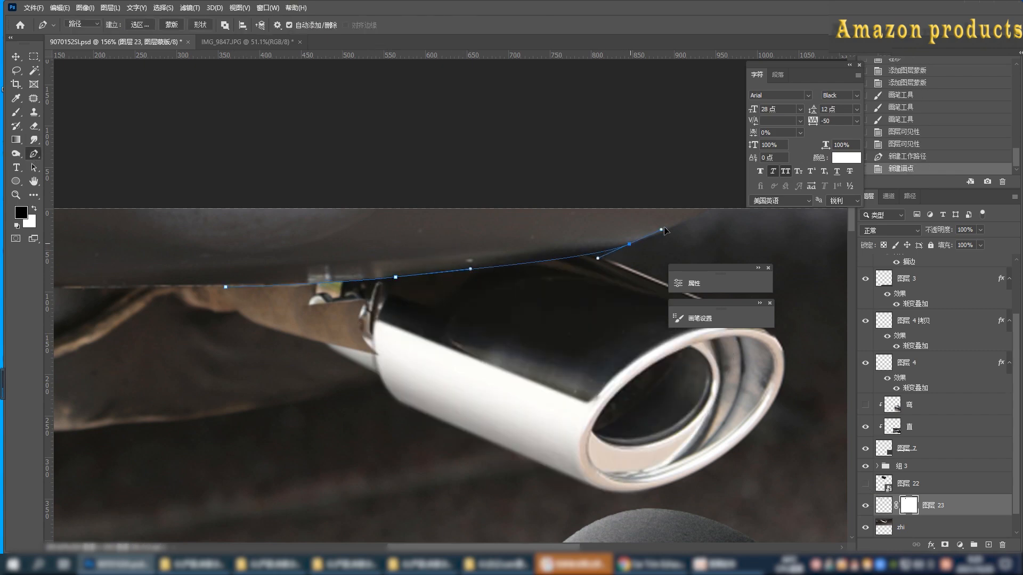
pyautogui.click(719, 196)
pyautogui.moveTo(676, 171); pyautogui.dragTo(651, 167)
pyautogui.moveTo(367, 136); pyautogui.dragTo(315, 134)
pyautogui.moveTo(114, 175); pyautogui.dragTo(101, 202)
pyautogui.moveTo(124, 255); pyautogui.dragTo(133, 257)
pyautogui.click(180, 277)
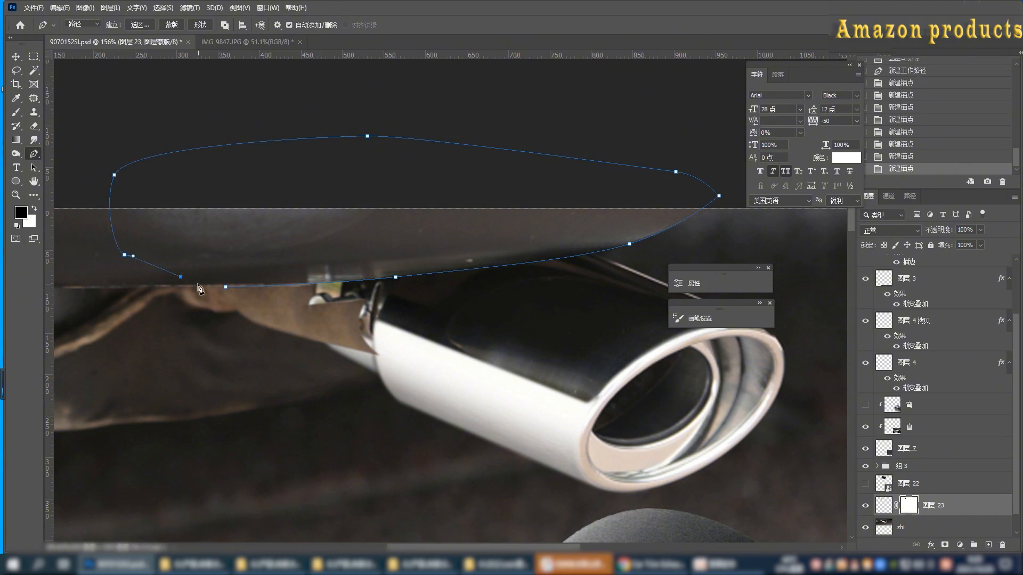
pyautogui.hotkey('ctrl', 'Return')
pyautogui.hotkey('shift', 'F6')
pyautogui.press('Return')
pyautogui.hotkey('ctrl', 'j')
# Raise the bumper copy above 图层 22 and show the 图层 22 pipe again.
pyautogui.press('x')
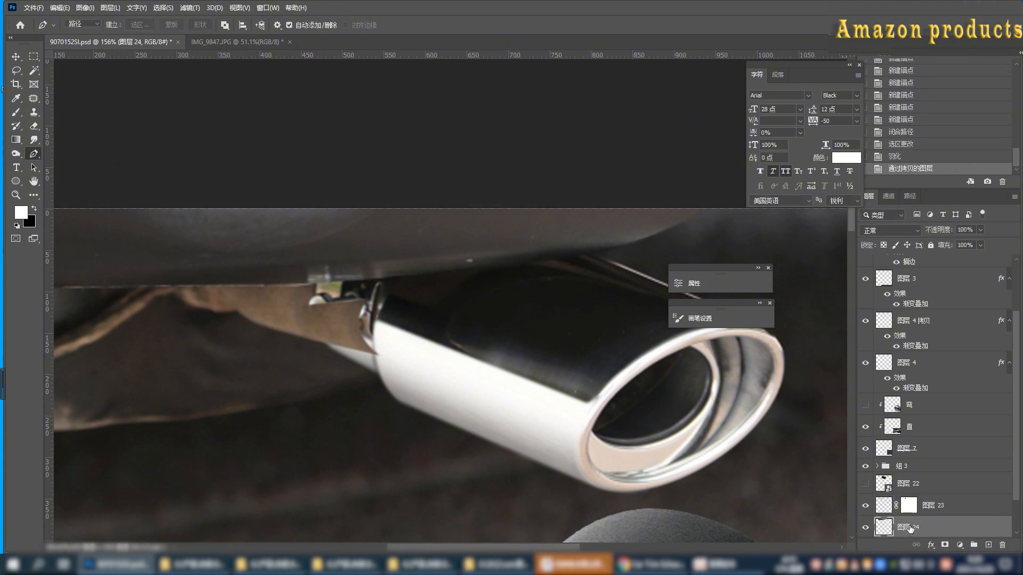
pyautogui.hotkey('ctrl', ']')
pyautogui.click(865, 505)
pyautogui.click(916, 509)
pyautogui.scroll(-2, 512, 305)
# Lock 组 3 and move the 图层 22 pipe up so that it tucks under the bumper edge.
pyautogui.press('v')
pyautogui.moveTo(510, 349); pyautogui.dragTo(505, 351)
pyautogui.hotkey('ctrl', 'z')
pyautogui.scroll(-3, 907, 394)
pyautogui.scroll(2, 908, 395)
pyautogui.click(878, 382)
pyautogui.click(916, 424)
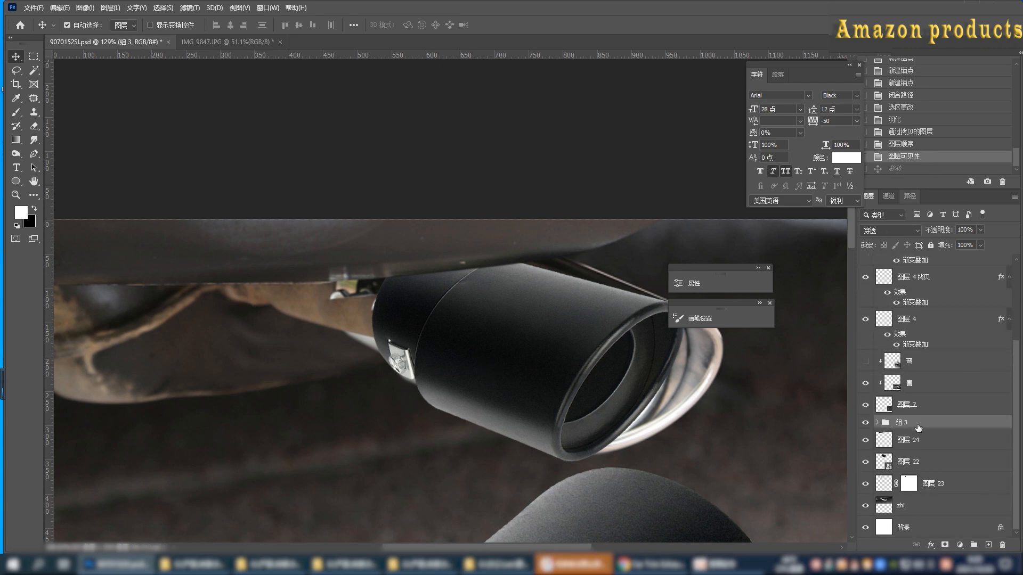
pyautogui.click(931, 246)
pyautogui.moveTo(547, 320); pyautogui.dragTo(520, 303)
pyautogui.scroll(-8, 521, 317)
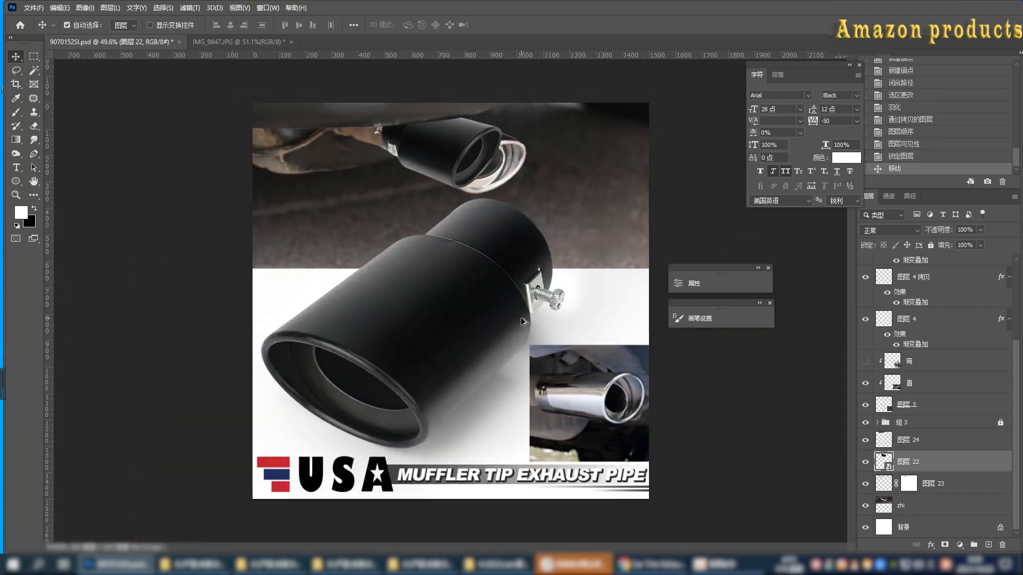
# Try to clone brown texture over the metal remnant beside the black pipe directly on the zhi layer.
pyautogui.scroll(9, 478, 95)
pyautogui.moveTo(427, 107); pyautogui.dragTo(471, 309)
pyautogui.click(892, 505)
pyautogui.scroll(4, 335, 267)
pyautogui.press('s')
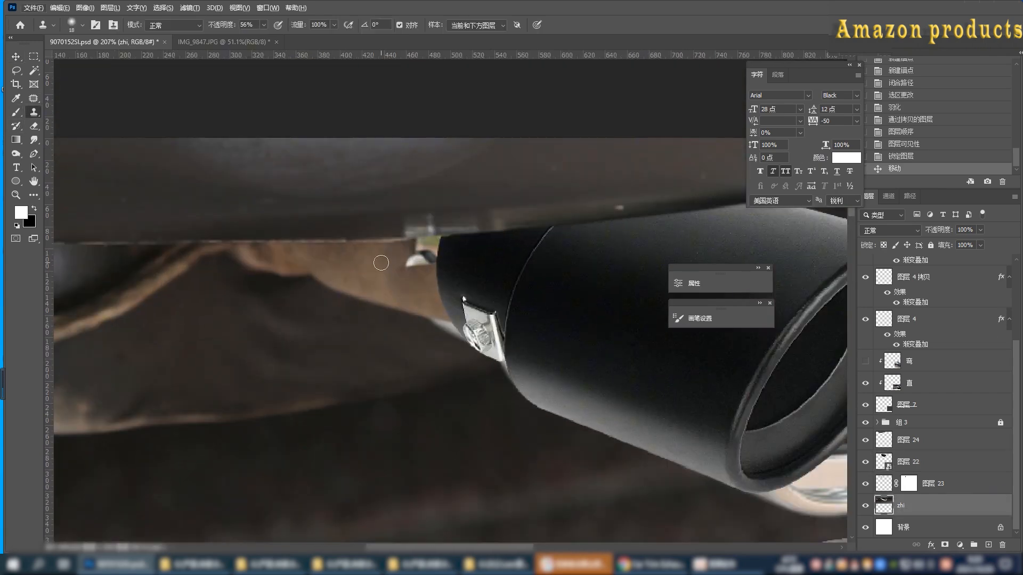
pyautogui.keyDown('alt'); pyautogui.click(380, 263); pyautogui.keyUp('alt')
pyautogui.click(410, 260)
pyautogui.click(418, 259)
pyautogui.click(421, 259)
pyautogui.rightClick(429, 276)
pyautogui.keyDown('alt'); pyautogui.click(374, 261); pyautogui.keyUp('alt')
pyautogui.click(425, 261)
pyautogui.click(430, 261)
pyautogui.click(427, 260)
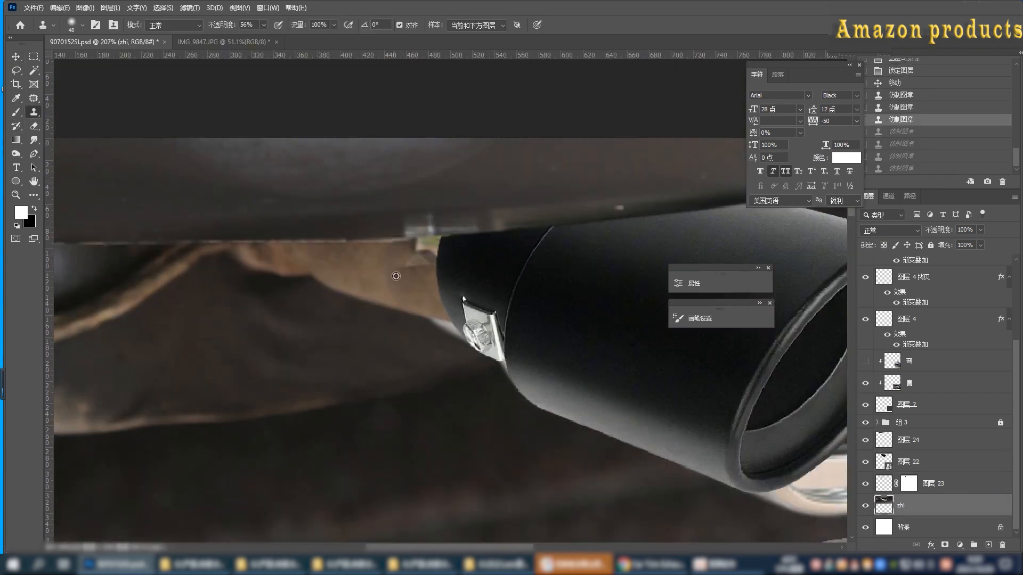
pyautogui.keyDown('alt'); pyautogui.click(395, 276); pyautogui.keyUp('alt')
pyautogui.moveTo(432, 279); pyautogui.dragTo(433, 264)
# Undo the clone strokes, retry with a smaller brush, and revert to the history state of the pipe move.
pyautogui.hotkey('ctrl', 'z')
pyautogui.hotkey('ctrl', 'z')
pyautogui.hotkey('ctrl', 'z')
pyautogui.hotkey('ctrl', 'z')
pyautogui.hotkey('ctrl', 'z')
pyautogui.hotkey('ctrl', 'z')
pyautogui.rightClick(488, 280)
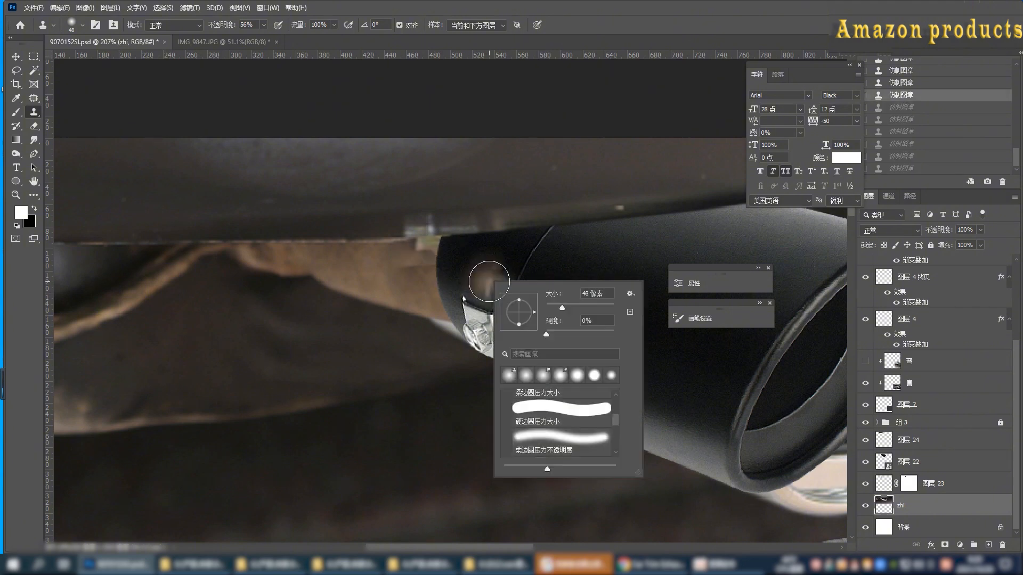
pyautogui.moveTo(562, 309); pyautogui.dragTo(552, 310)
pyautogui.keyDown('alt'); pyautogui.click(380, 264); pyautogui.keyUp('alt')
pyautogui.click(405, 262)
pyautogui.scroll(3, 918, 109)
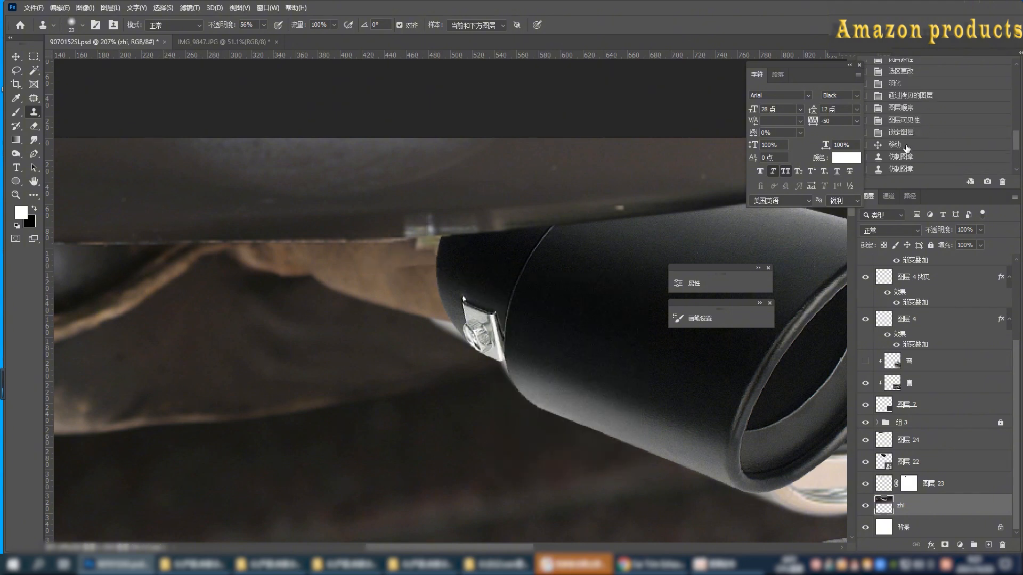
pyautogui.click(905, 145)
# Add a new layer above 图层 23 and clone brown texture onto it over the metal remnant beside the pipe.
pyautogui.click(866, 463)
pyautogui.click(866, 463)
pyautogui.click(917, 483)
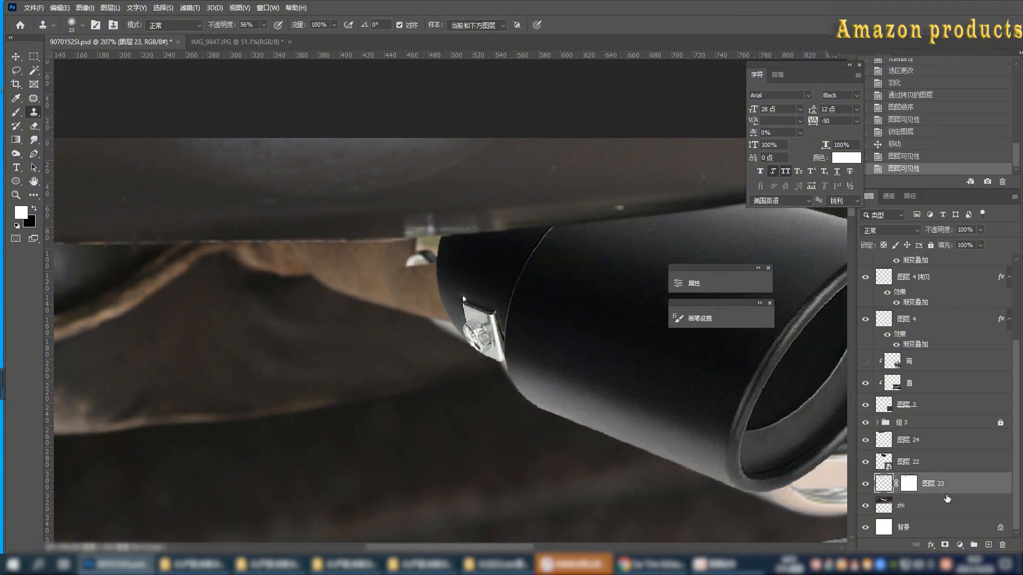
pyautogui.click(988, 544)
pyautogui.keyDown('alt'); pyautogui.click(367, 291); pyautogui.keyUp('alt')
pyautogui.click(410, 264)
pyautogui.click(419, 260)
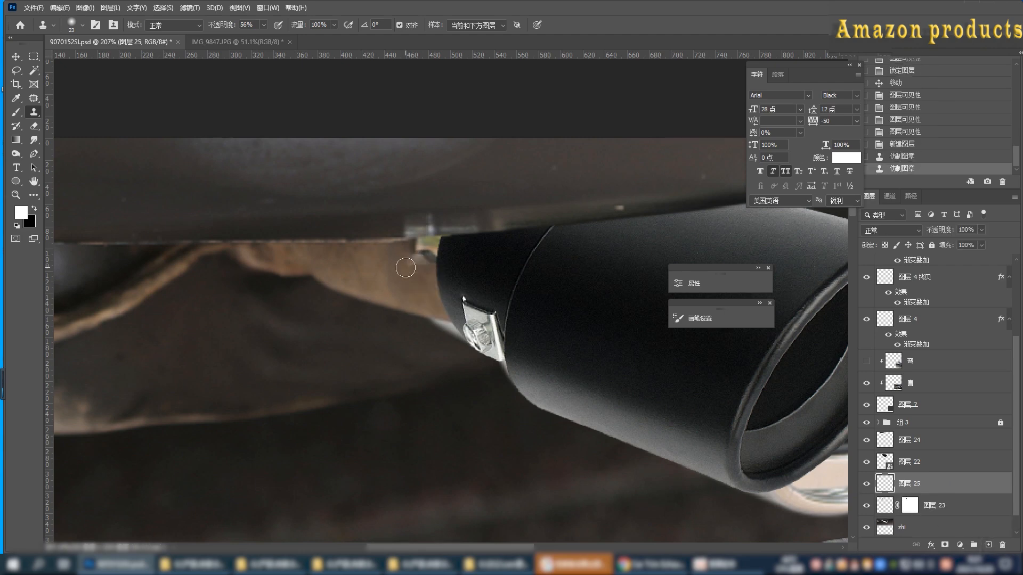
pyautogui.click(408, 266)
pyautogui.click(417, 261)
pyautogui.click(426, 259)
pyautogui.click(423, 253)
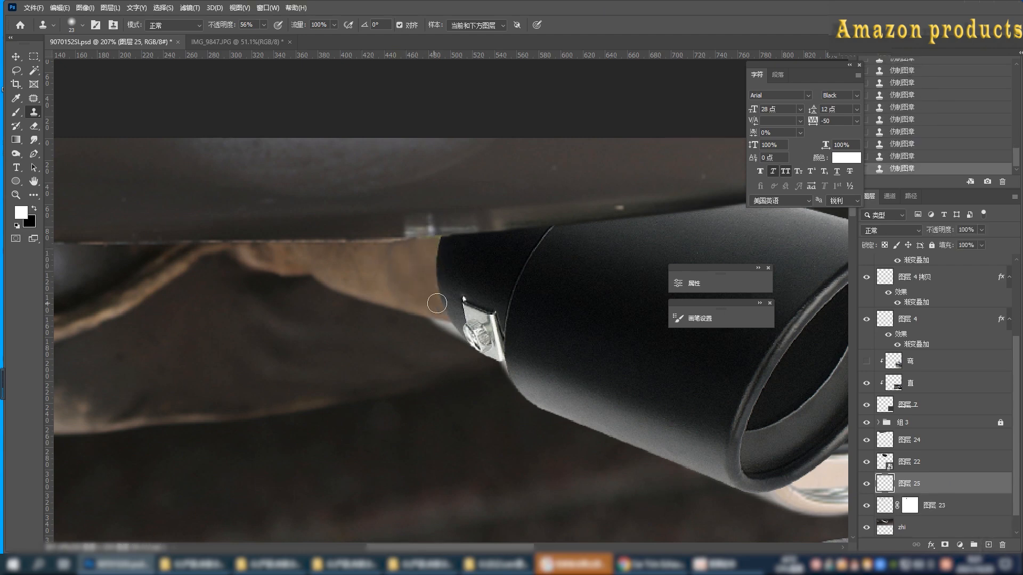
# Create another empty layer and place it directly above 图层 24.
pyautogui.scroll(-6, 412, 261)
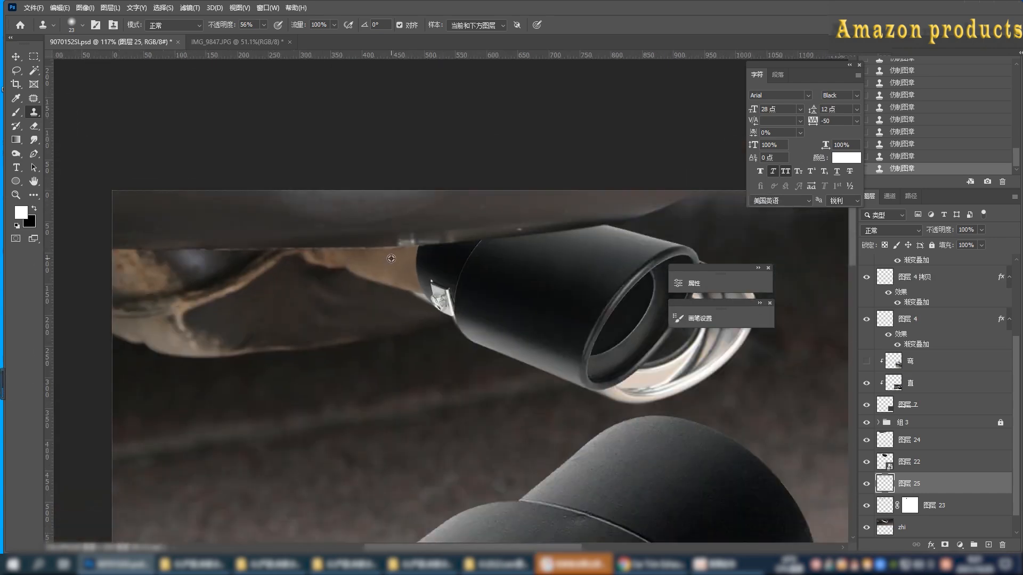
pyautogui.scroll(7, 392, 255)
pyautogui.click(896, 526)
pyautogui.scroll(4, 426, 234)
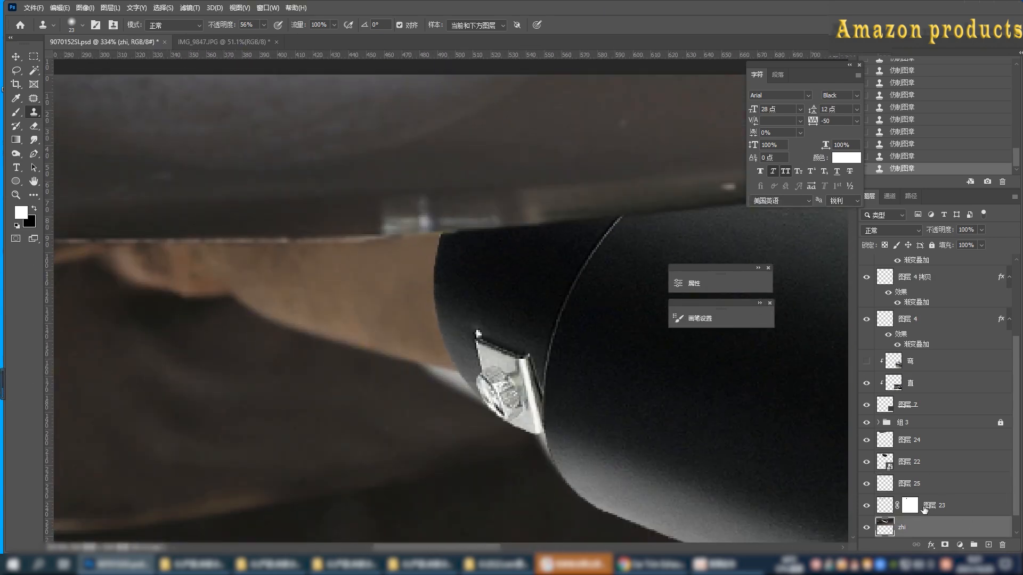
pyautogui.click(988, 545)
pyautogui.moveTo(925, 528); pyautogui.dragTo(922, 432)
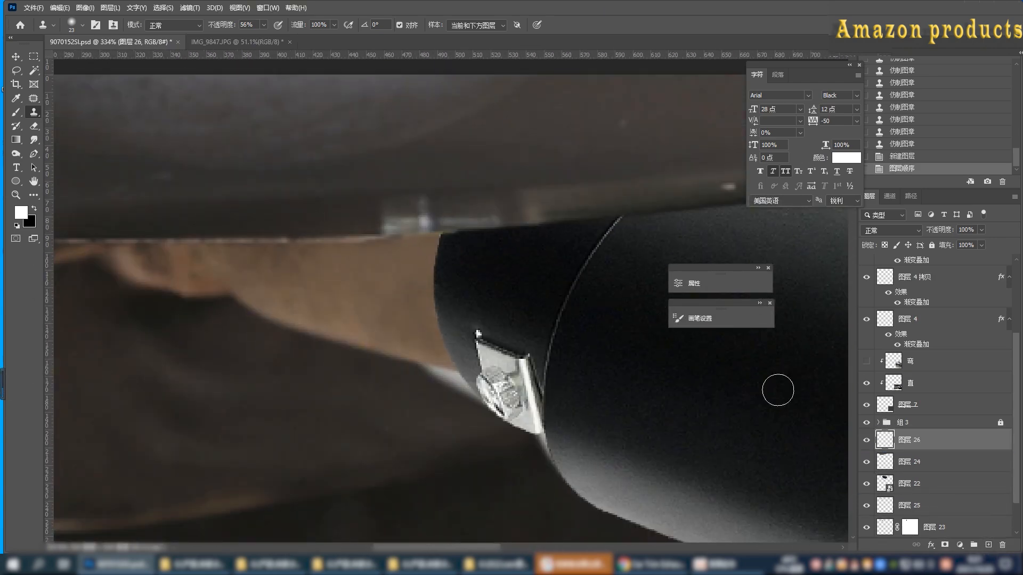
# Clone clean bumper texture over the bright bracket traces along the bumper's lower edge.
pyautogui.keyDown('alt'); pyautogui.click(357, 219); pyautogui.keyUp('alt')
pyautogui.click(392, 221)
pyautogui.click(401, 221)
pyautogui.click(419, 219)
pyautogui.click(428, 219)
pyautogui.moveTo(434, 220); pyautogui.dragTo(469, 219)
pyautogui.moveTo(471, 219); pyautogui.dragTo(498, 217)
pyautogui.click(517, 216)
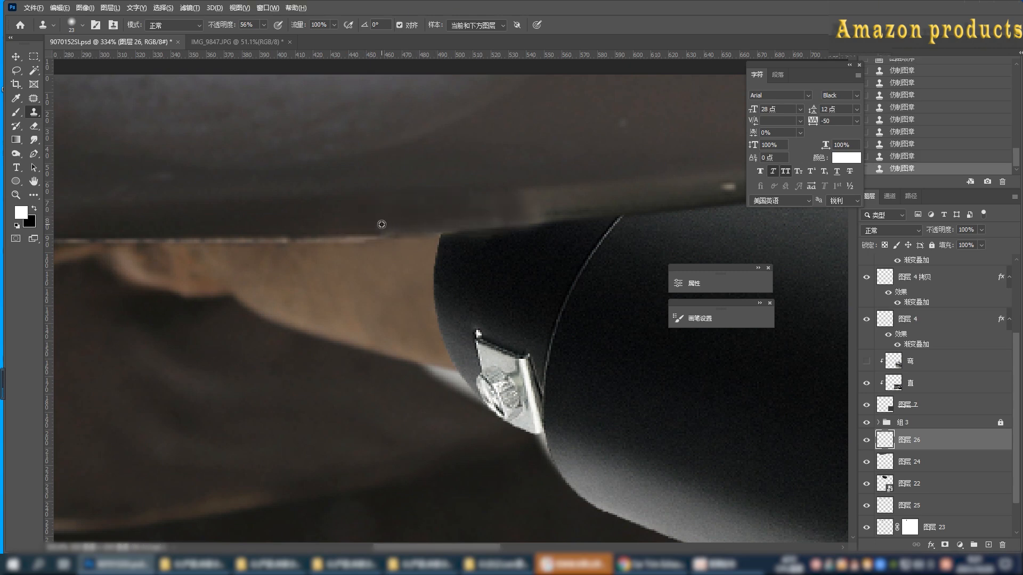
# Clip 图层 26 to the bumper copy and clone away the last light patches near the bumper edge.
pyautogui.keyDown('alt'); pyautogui.click(910, 447); pyautogui.keyUp('alt')
pyautogui.click(536, 212)
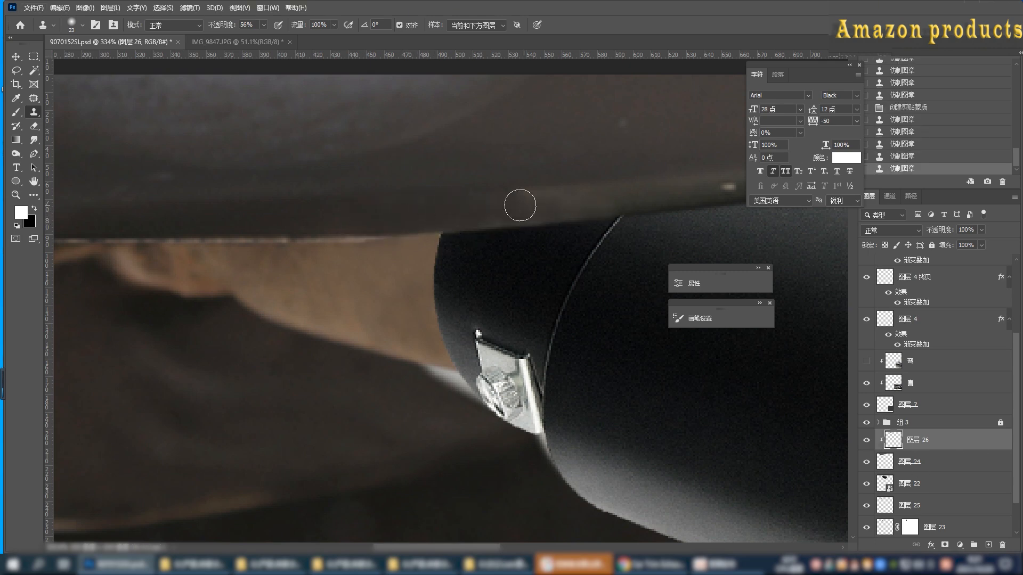
pyautogui.click(437, 207)
# Clone away the chrome remnant below the brown bracket beside the bolt on the zhi layer.
pyautogui.scroll(-6, 420, 288)
pyautogui.scroll(4, 441, 304)
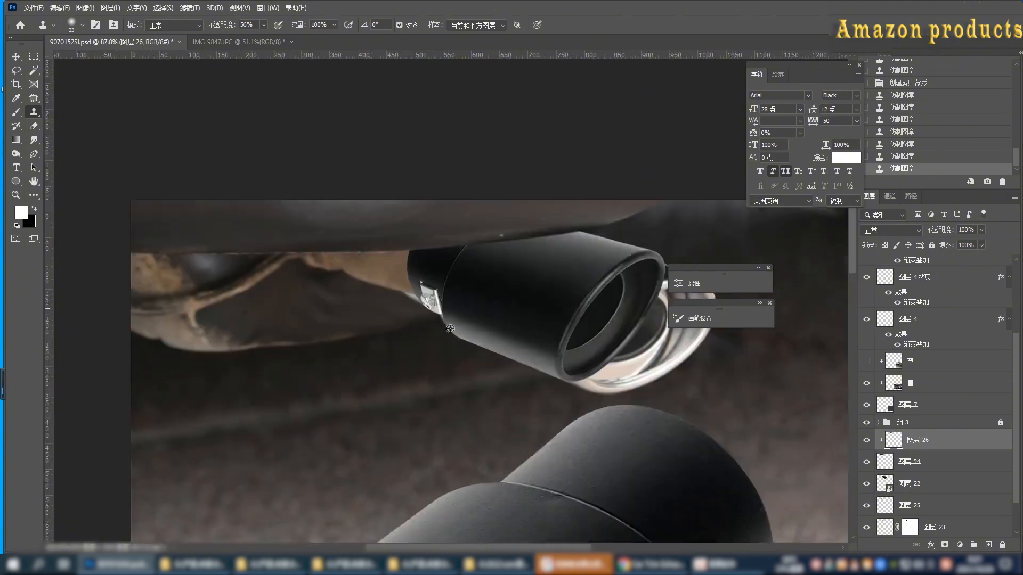
pyautogui.scroll(-2, 922, 527)
pyautogui.click(917, 505)
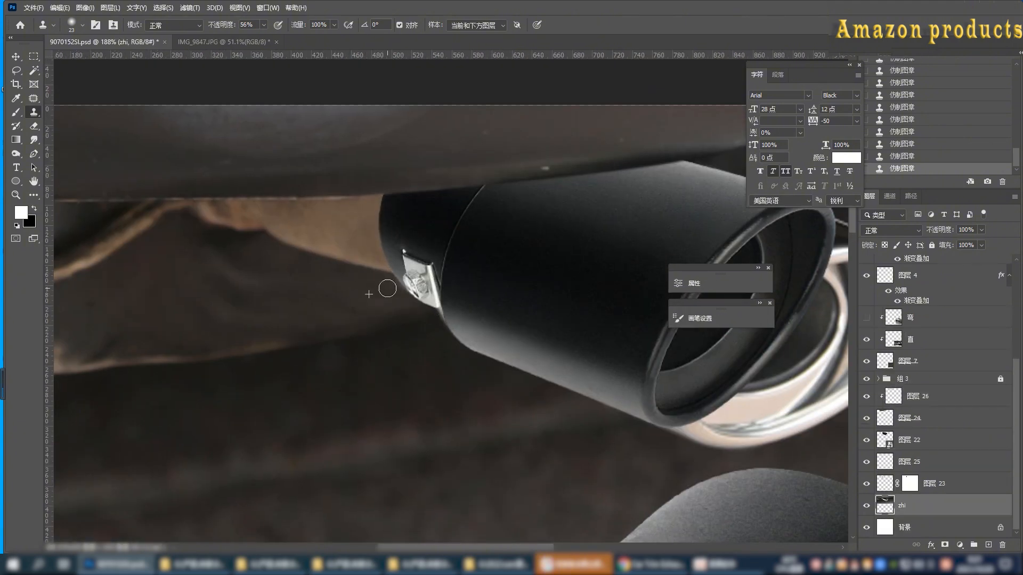
# Add 3% uniform monochromatic noise to 图层 25 and compare the patch with its layer visibility off and on.
pyautogui.click(908, 461)
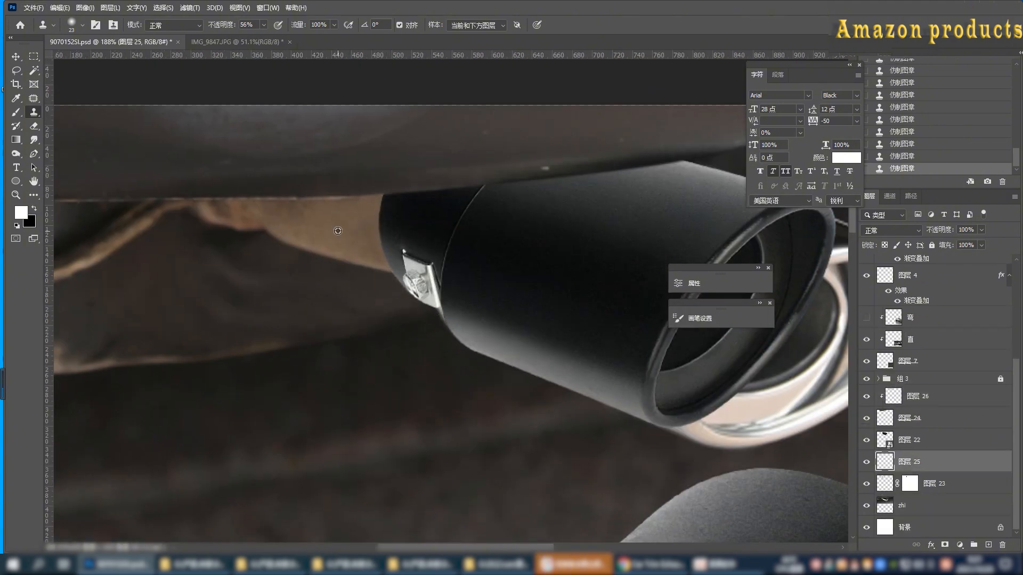
pyautogui.scroll(-4, 368, 234)
pyautogui.scroll(5, 293, 259)
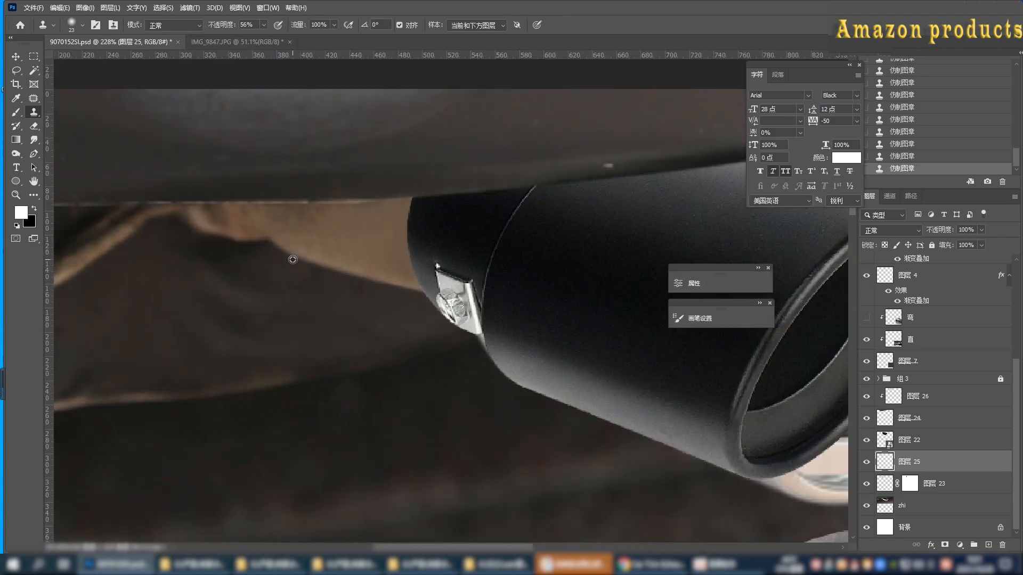
pyautogui.click(867, 462)
pyautogui.click(866, 461)
pyautogui.click(191, 8)
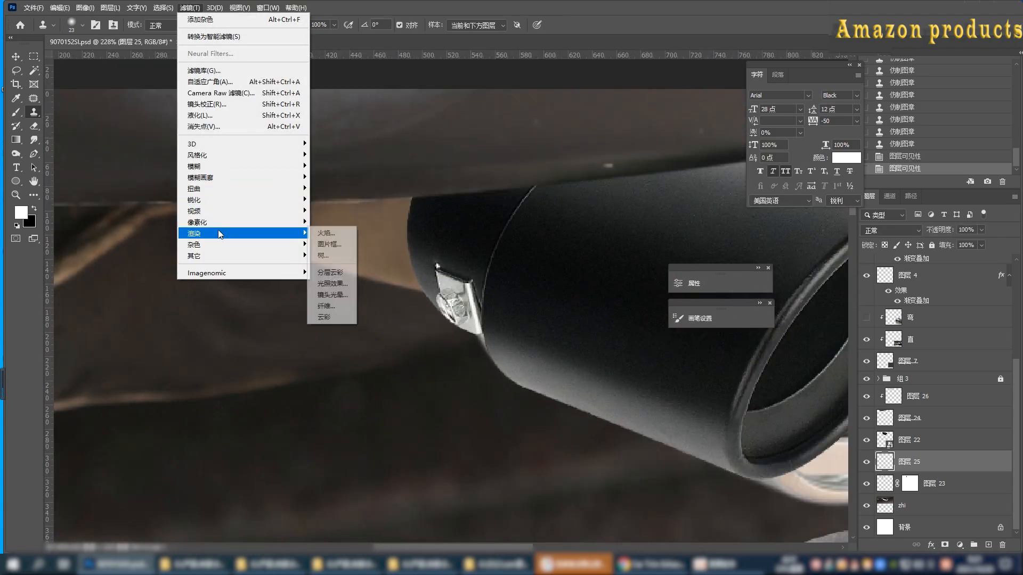
pyautogui.moveTo(229, 247)
pyautogui.click(332, 278)
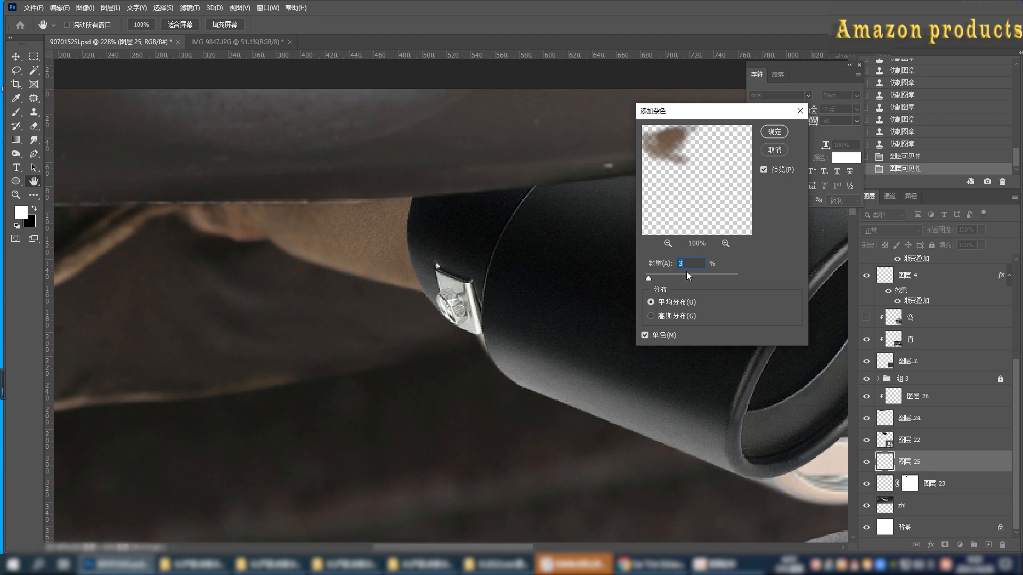
pyautogui.click(774, 133)
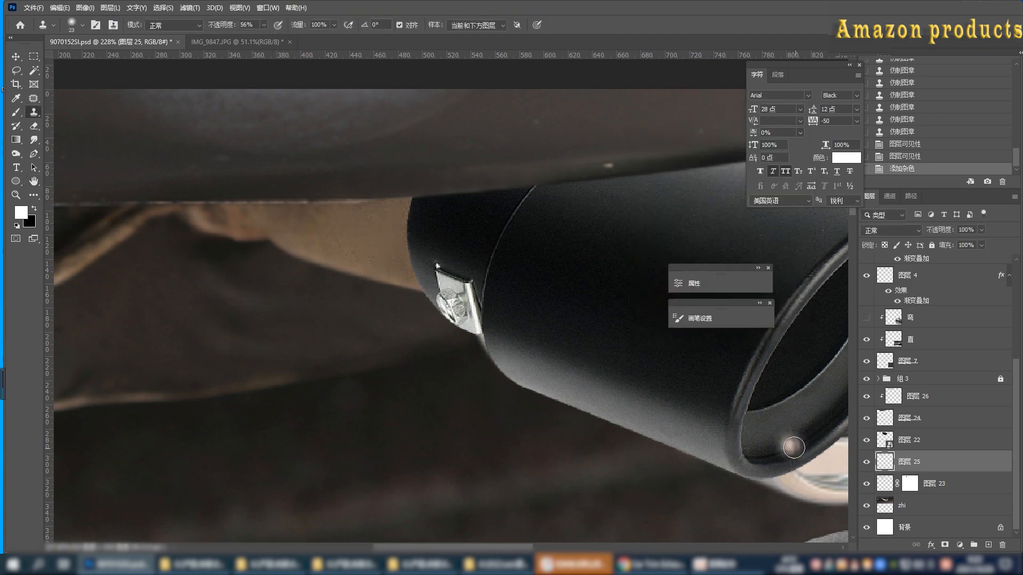
pyautogui.click(868, 465)
# Lasso a patch of dark ground beside the exposed chrome tip on the zhi layer and copy it to a new layer.
pyautogui.scroll(-8, 409, 339)
pyautogui.scroll(5, 505, 194)
pyautogui.moveTo(505, 194); pyautogui.dragTo(497, 334)
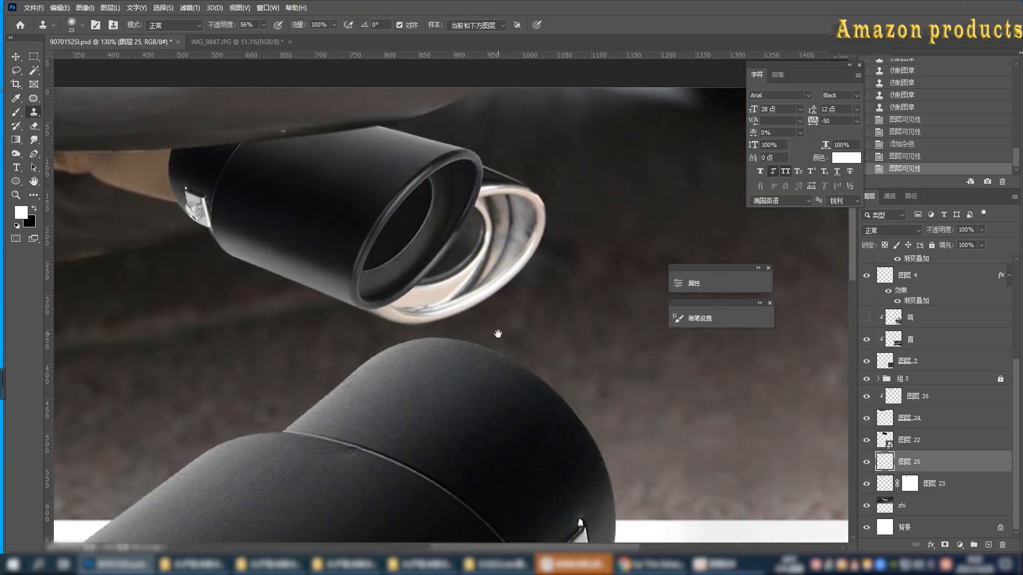
pyautogui.click(910, 510)
pyautogui.rightClick(619, 276)
pyautogui.press('Escape')
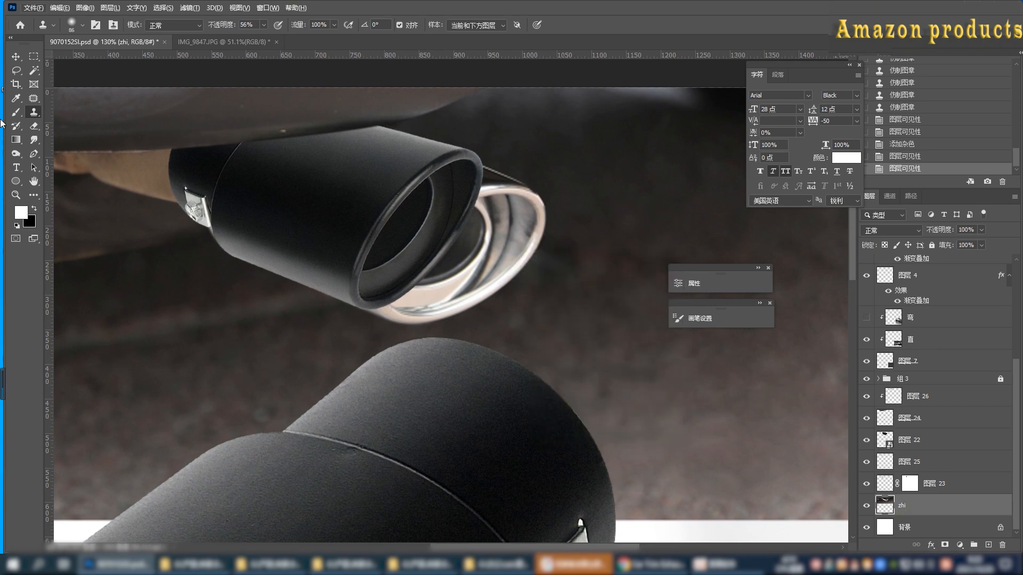
pyautogui.press('l')
pyautogui.hotkey('ctrl', 'j')
# Transform the dark ground patch and place it over the exposed chrome rim behind the black pipe.
pyautogui.hotkey('ctrl', 't')
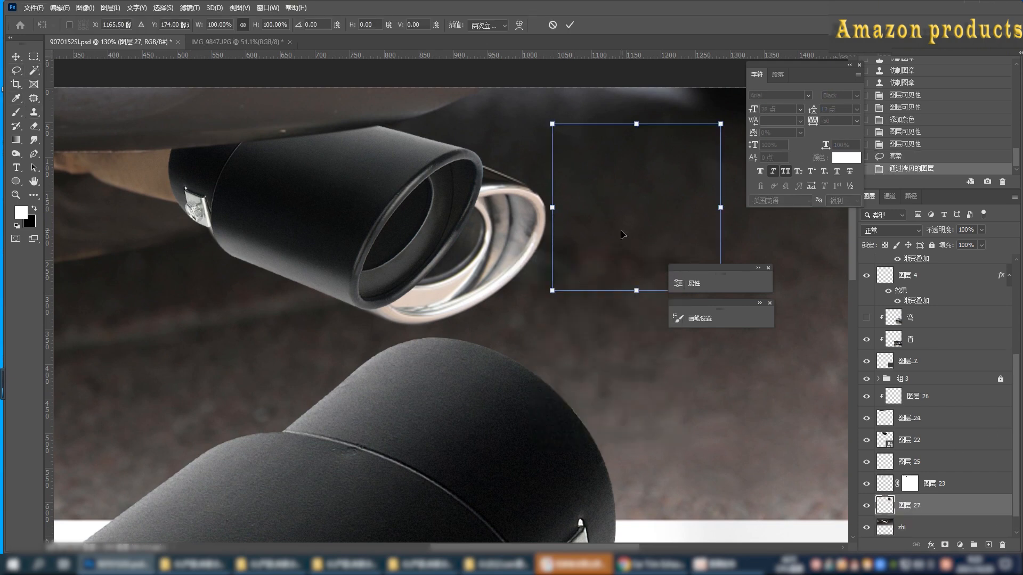
pyautogui.moveTo(572, 223)
pyautogui.mouseDown()
pyautogui.moveTo(434, 244)
pyautogui.moveTo(449, 243)
pyautogui.mouseUp()
pyautogui.moveTo(431, 312)
pyautogui.mouseDown()
pyautogui.moveTo(366, 366)
pyautogui.moveTo(433, 312)
pyautogui.mouseUp()
pyautogui.press('Return')
# Add a layer mask to 图层 27 and blend the patch's outer edges with a soft black brush.
pyautogui.click(944, 545)
pyautogui.press('b')
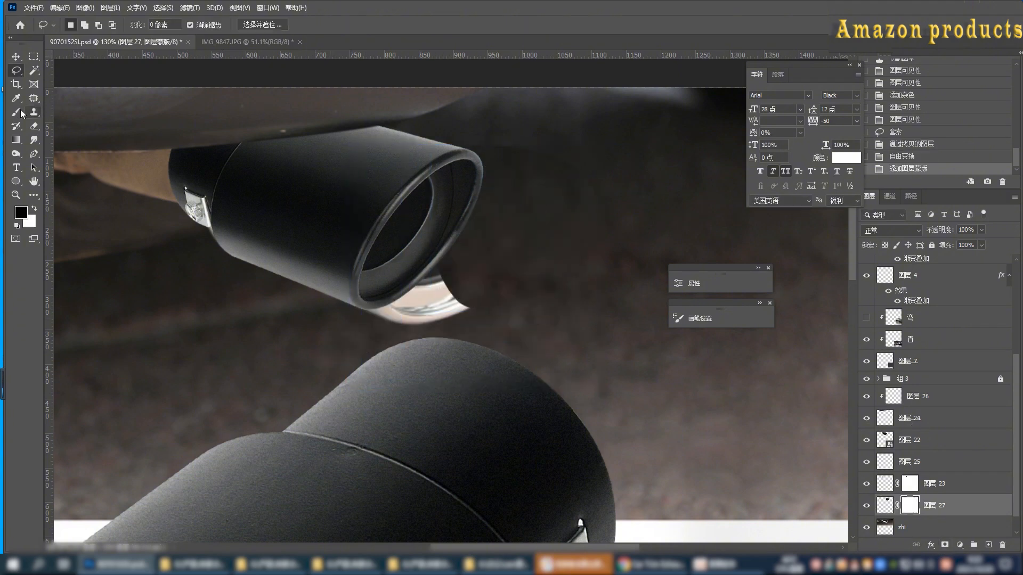
pyautogui.press('x')
pyautogui.rightClick(597, 141)
pyautogui.press('Escape')
pyautogui.moveTo(632, 251); pyautogui.dragTo(572, 315)
pyautogui.moveTo(572, 315); pyautogui.dragTo(629, 256)
pyautogui.moveTo(629, 256); pyautogui.dragTo(634, 196)
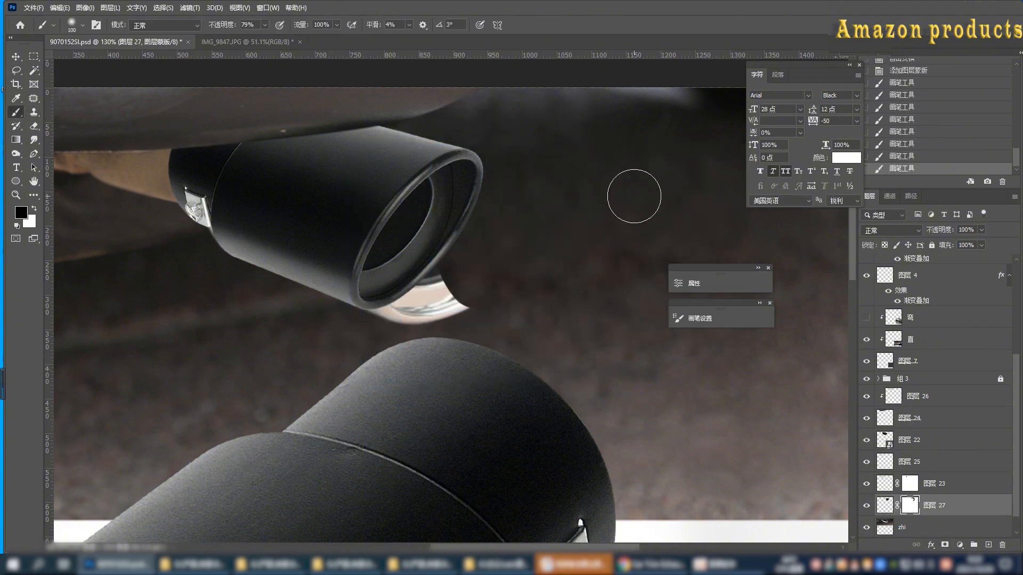
# Lasso a patch of ground below the small pipe, copy it to a new layer and place it over the remaining chrome rim.
pyautogui.click(16, 70)
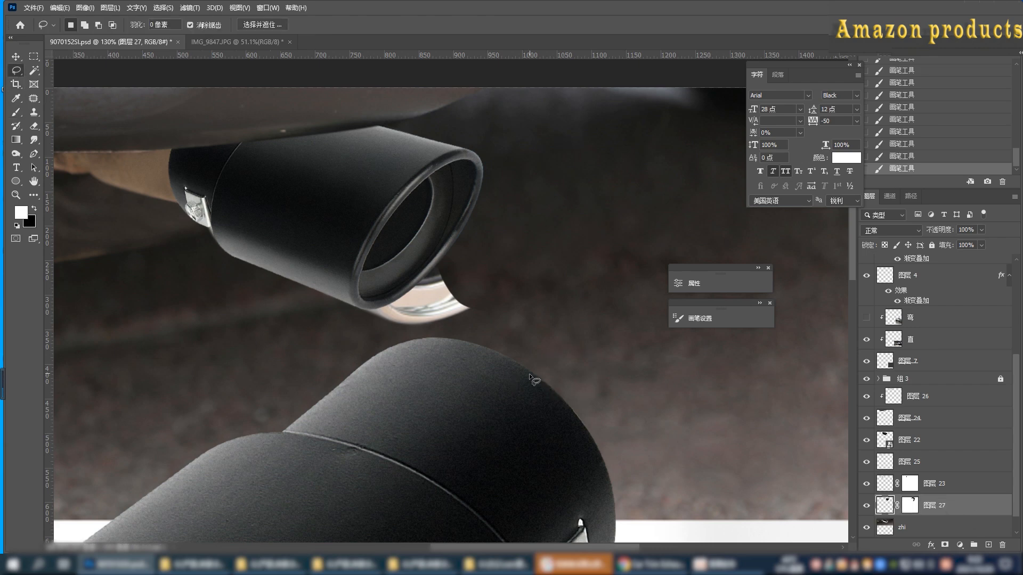
pyautogui.moveTo(355, 362); pyautogui.dragTo(357, 361)
pyautogui.hotkey('ctrl', 'z')
pyautogui.moveTo(310, 307); pyautogui.dragTo(496, 411)
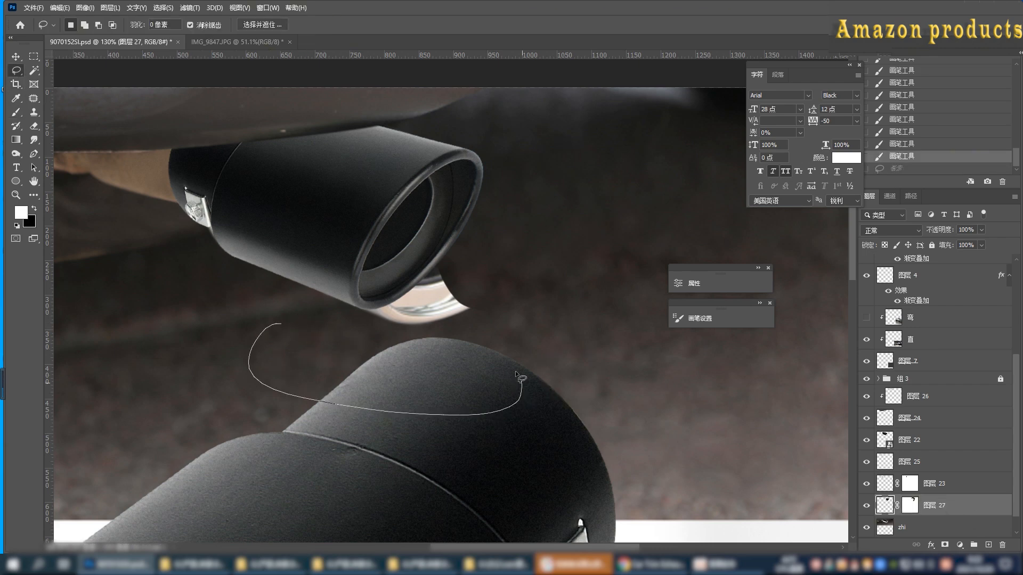
pyautogui.moveTo(517, 376)
pyautogui.mouseDown()
pyautogui.moveTo(508, 331)
pyautogui.moveTo(563, 352)
pyautogui.moveTo(559, 332)
pyautogui.moveTo(545, 327)
pyautogui.mouseUp()
pyautogui.hotkey('ctrl', 'j')
pyautogui.hotkey('ctrl', 't')
pyautogui.press('Return')
# Add a layer mask to 图层 28 and blend the ground patch's outer edges with a soft black brush.
pyautogui.click(945, 545)
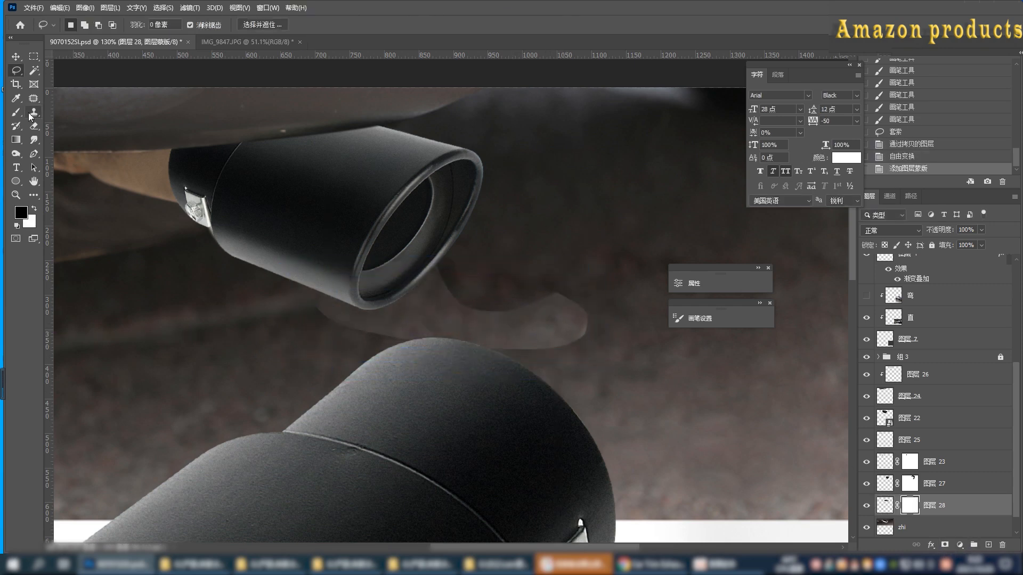
pyautogui.click(16, 113)
pyautogui.moveTo(299, 328); pyautogui.dragTo(354, 354)
pyautogui.moveTo(359, 351)
pyautogui.mouseDown()
pyautogui.moveTo(413, 368)
pyautogui.moveTo(351, 353)
pyautogui.moveTo(383, 354)
pyautogui.mouseUp()
pyautogui.hotkey('ctrl', 'z')
pyautogui.moveTo(394, 352); pyautogui.dragTo(453, 360)
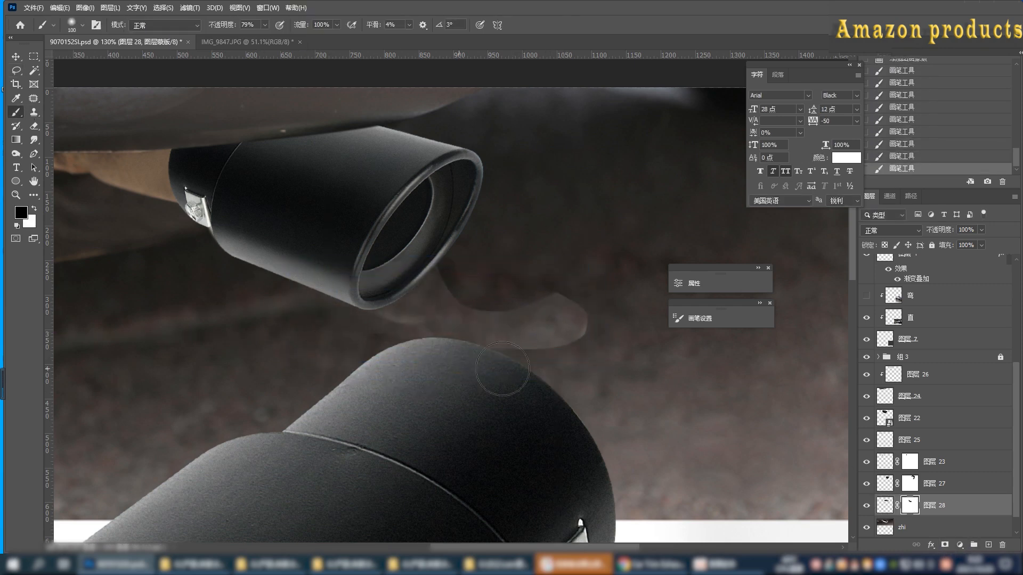
pyautogui.moveTo(467, 286)
pyautogui.mouseDown()
pyautogui.moveTo(489, 277)
pyautogui.moveTo(512, 293)
pyautogui.mouseUp()
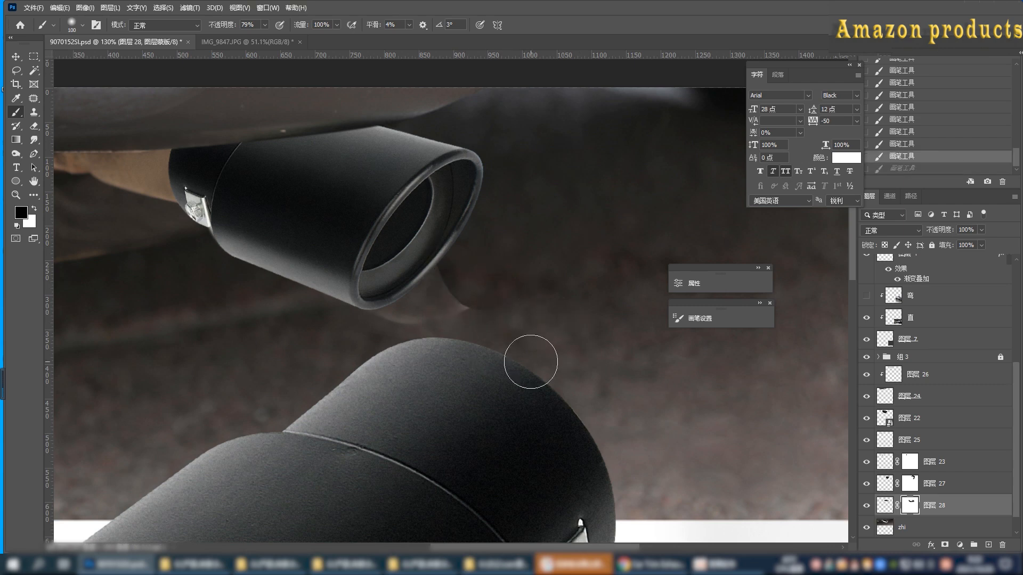
# Merge 图层 28 and 图层 27 with the zhi car photo and patch the blotch beneath the small pipe's rim using nearby ground.
pyautogui.press('x')
pyautogui.hotkey('ctrl', 'e')
pyautogui.click(15, 85)
pyautogui.click(33, 99)
pyautogui.moveTo(403, 313)
pyautogui.mouseDown()
pyautogui.moveTo(427, 348)
pyautogui.moveTo(421, 316)
pyautogui.mouseUp()
pyautogui.moveTo(408, 325); pyautogui.dragTo(312, 325)
pyautogui.hotkey('ctrl', 'd')
# Patch the remaining chrome traces and uneven ground beside the small pipe's rim with cleaner ground texture.
pyautogui.moveTo(416, 265)
pyautogui.mouseDown()
pyautogui.moveTo(428, 343)
pyautogui.moveTo(469, 282)
pyautogui.mouseUp()
pyautogui.moveTo(445, 299); pyautogui.dragTo(597, 276)
pyautogui.hotkey('ctrl', 'd')
pyautogui.moveTo(457, 271); pyautogui.dragTo(451, 278)
pyautogui.moveTo(426, 309); pyautogui.dragTo(512, 272)
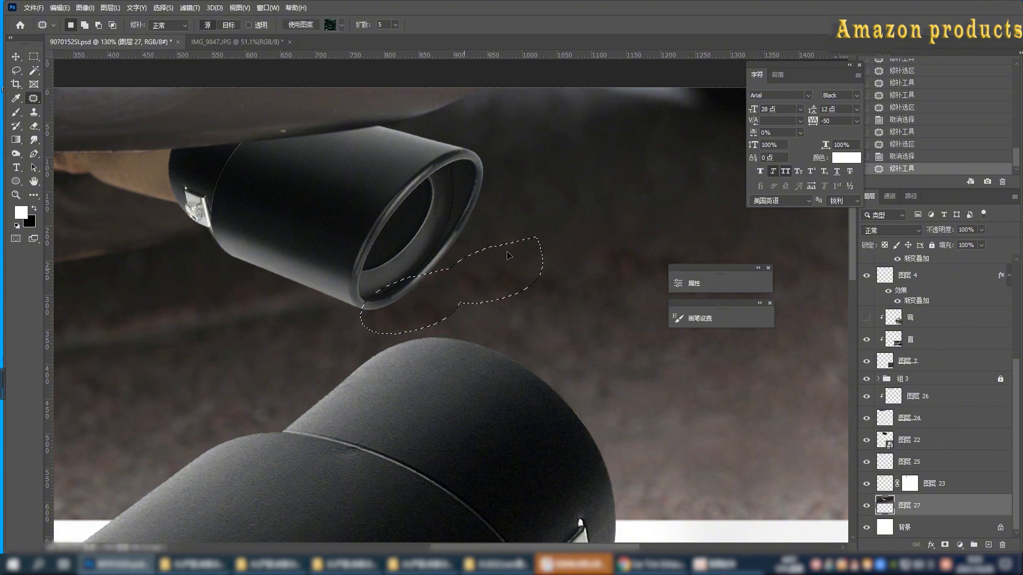
pyautogui.hotkey('ctrl', 'd')
pyautogui.moveTo(448, 237); pyautogui.dragTo(597, 248)
pyautogui.moveTo(500, 213)
pyautogui.mouseDown()
pyautogui.moveTo(513, 324)
pyautogui.moveTo(543, 309)
pyautogui.mouseUp()
# Compare 图层 22 hidden and shown, duplicate it, hide the original and rasterize the copy.
pyautogui.scroll(-1, 536, 315)
pyautogui.scroll(4, 506, 299)
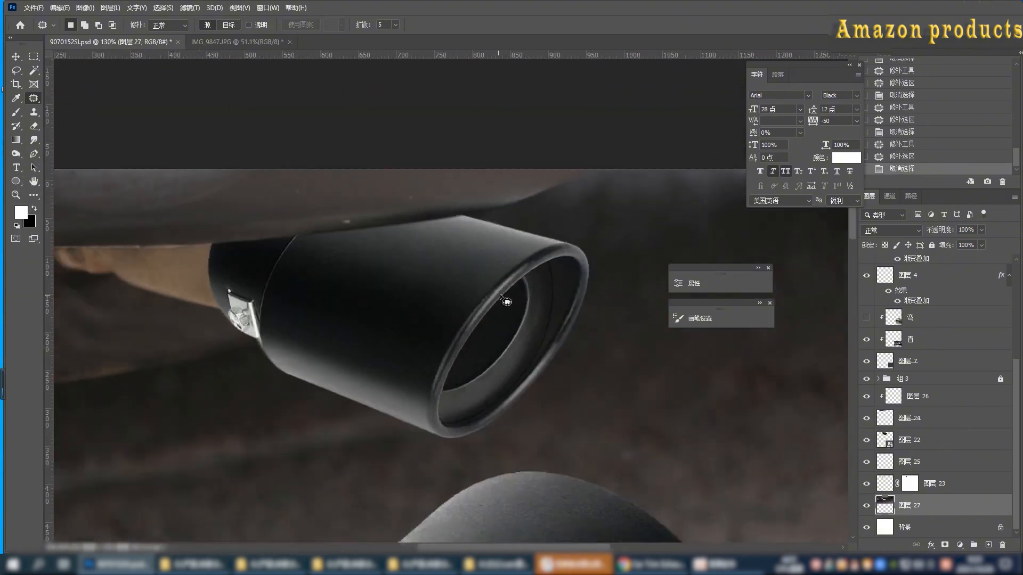
pyautogui.press('v')
pyautogui.click(908, 440)
pyautogui.click(866, 440)
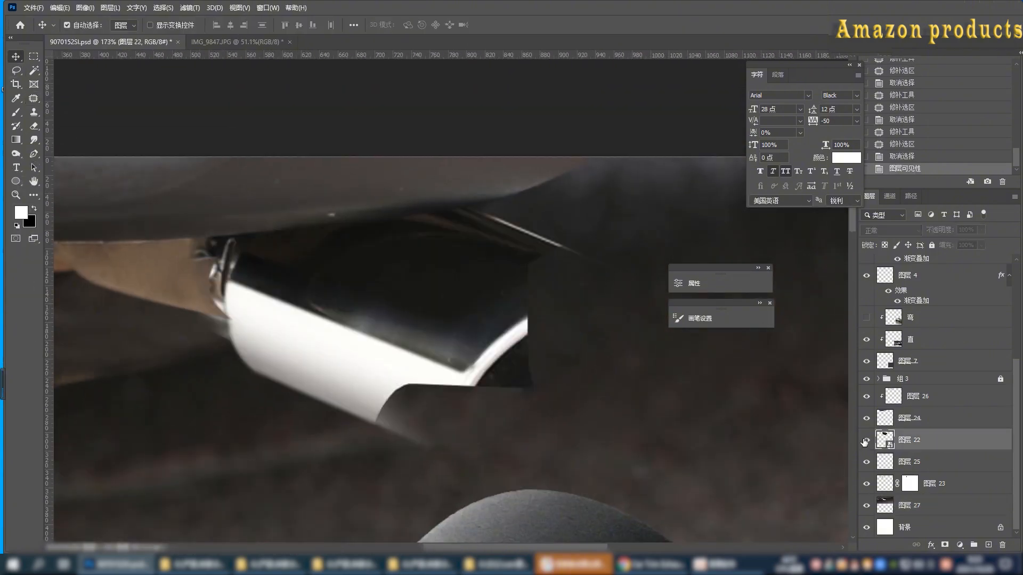
pyautogui.click(866, 440)
pyautogui.hotkey('ctrl', 'j')
pyautogui.click(866, 462)
pyautogui.rightClick(919, 440)
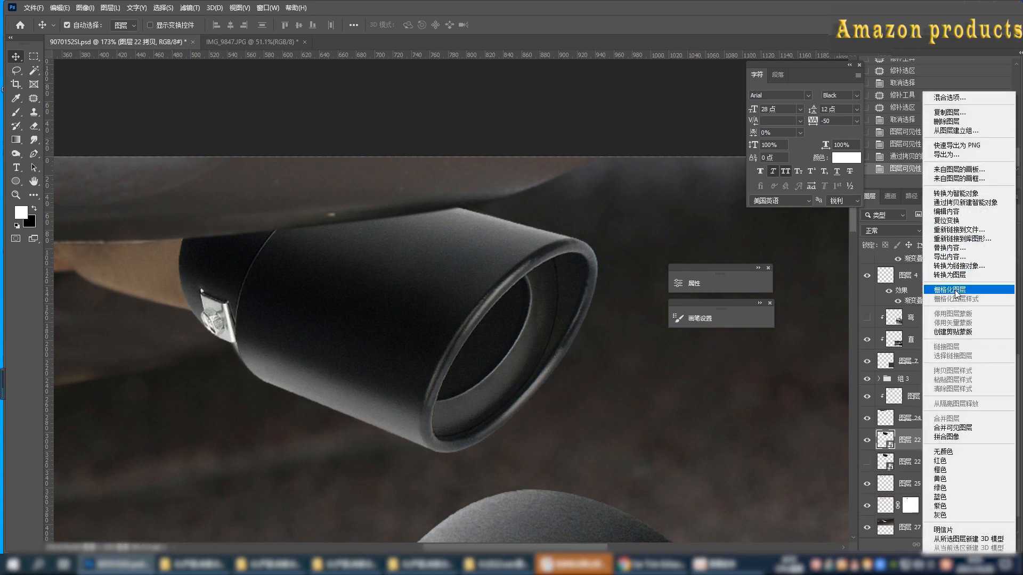
pyautogui.click(954, 293)
# Soften the outer edges of the pipe on 图层 22 拷贝 with a small Blur tool brush at 64% strength.
pyautogui.rightClick(16, 112)
pyautogui.click(61, 111)
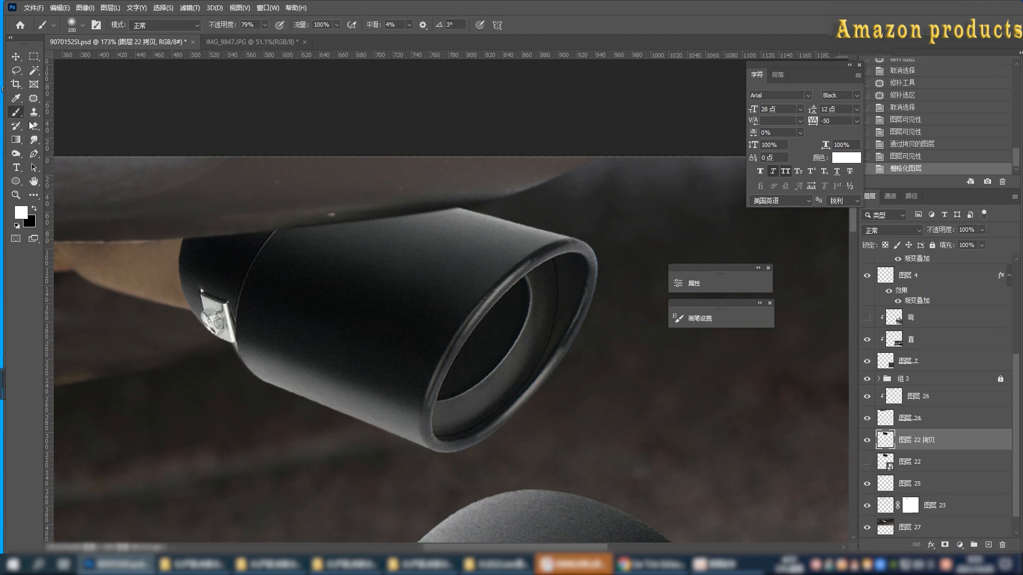
pyautogui.rightClick(34, 139)
pyautogui.click(87, 140)
pyautogui.click(566, 228)
pyautogui.rightClick(566, 228)
pyautogui.moveTo(632, 255); pyautogui.dragTo(635, 256)
pyautogui.moveTo(463, 193); pyautogui.dragTo(553, 220)
pyautogui.moveTo(554, 220); pyautogui.dragTo(610, 246)
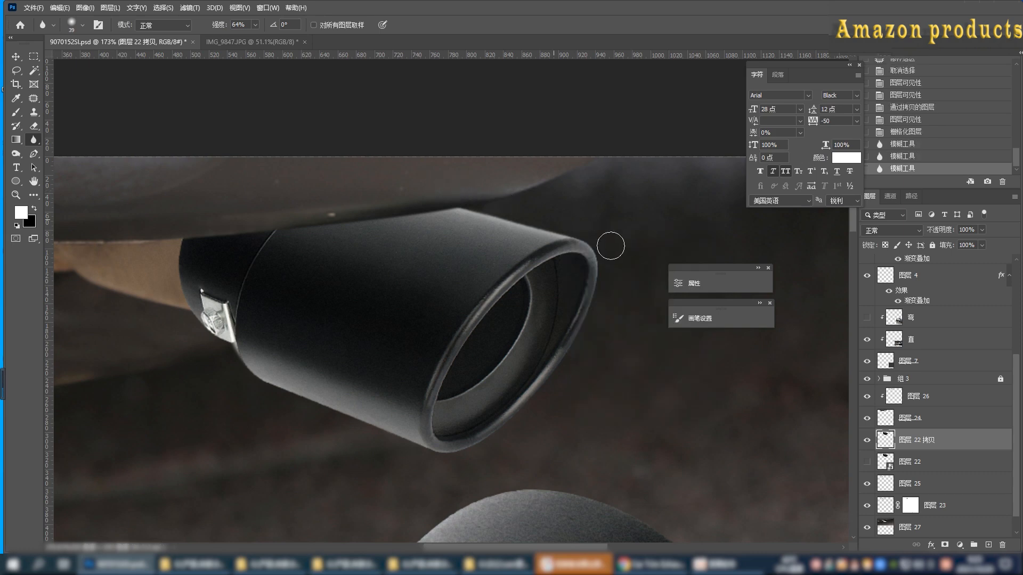
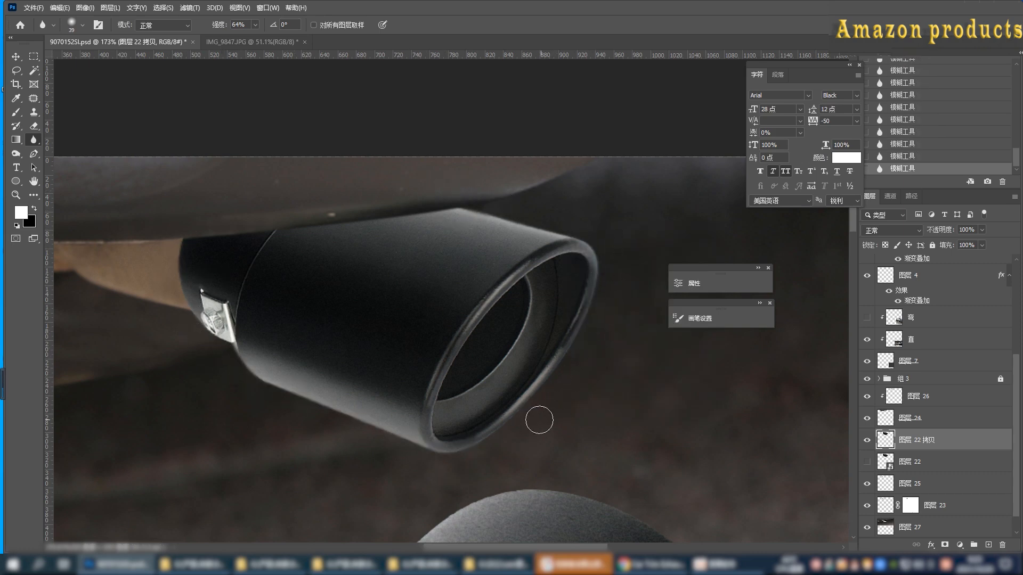
pyautogui.scroll(-5, 453, 340)
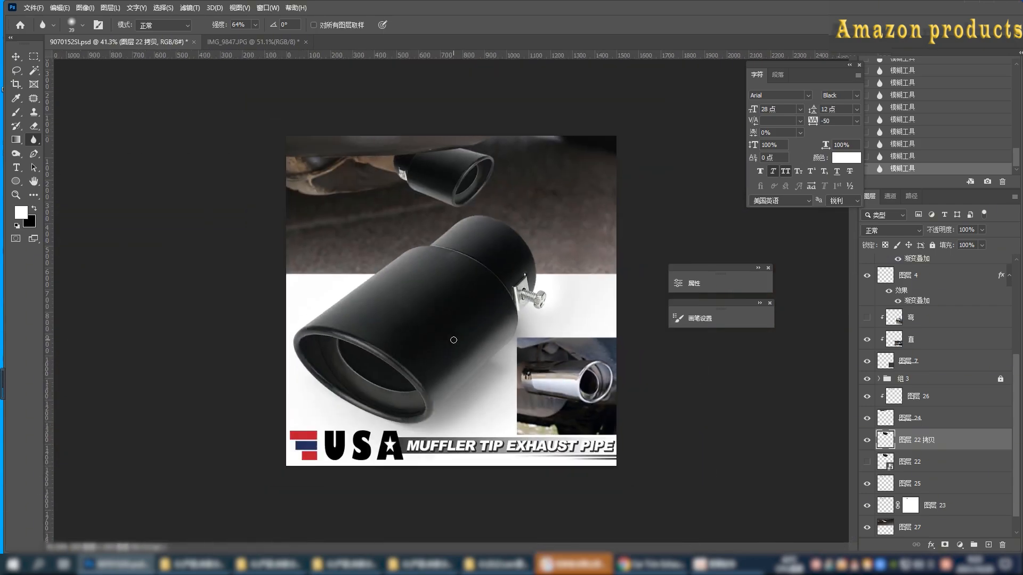
# Free-transform the pipe on 图层 22 拷贝 slightly and nudge it up and to the left under the bumper.
pyautogui.press('v')
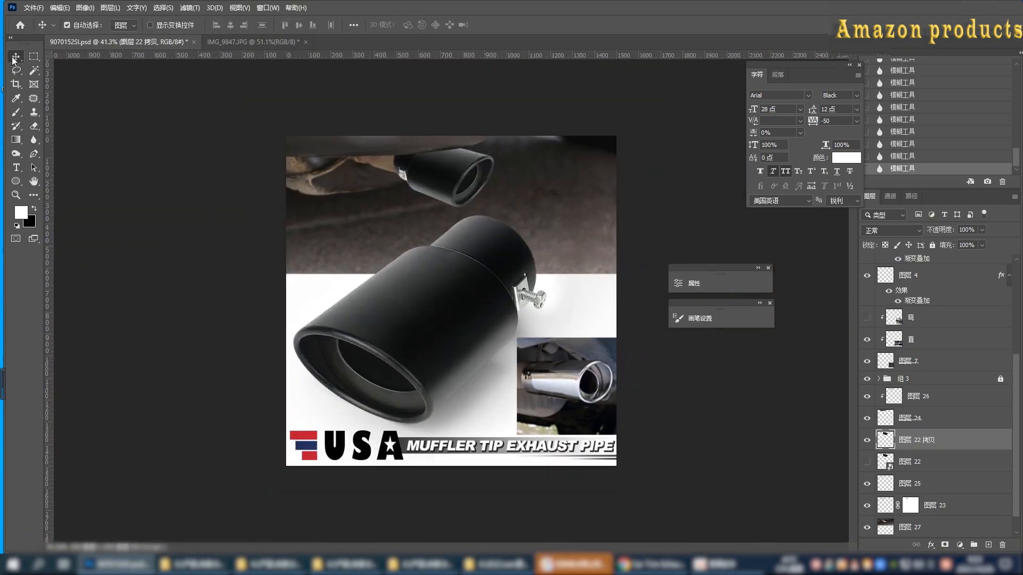
pyautogui.scroll(4, 474, 368)
pyautogui.hotkey('ctrl', 't')
pyautogui.moveTo(601, 296); pyautogui.dragTo(608, 289)
pyautogui.press('Return')
pyautogui.press('Up')
pyautogui.press('Up')
pyautogui.press('Up')
pyautogui.press('Up')
pyautogui.press('Up')
pyautogui.press('Up')
pyautogui.press('Left')
pyautogui.press('Left')
pyautogui.press('Left')
pyautogui.press('Left')
pyautogui.press('Left')
pyautogui.press('Left')
pyautogui.press('Left')
pyautogui.press('Left')
pyautogui.press('Left')
pyautogui.press('Left')
pyautogui.press('Left')
pyautogui.press('Left')
pyautogui.press('Left')
pyautogui.press('Left')
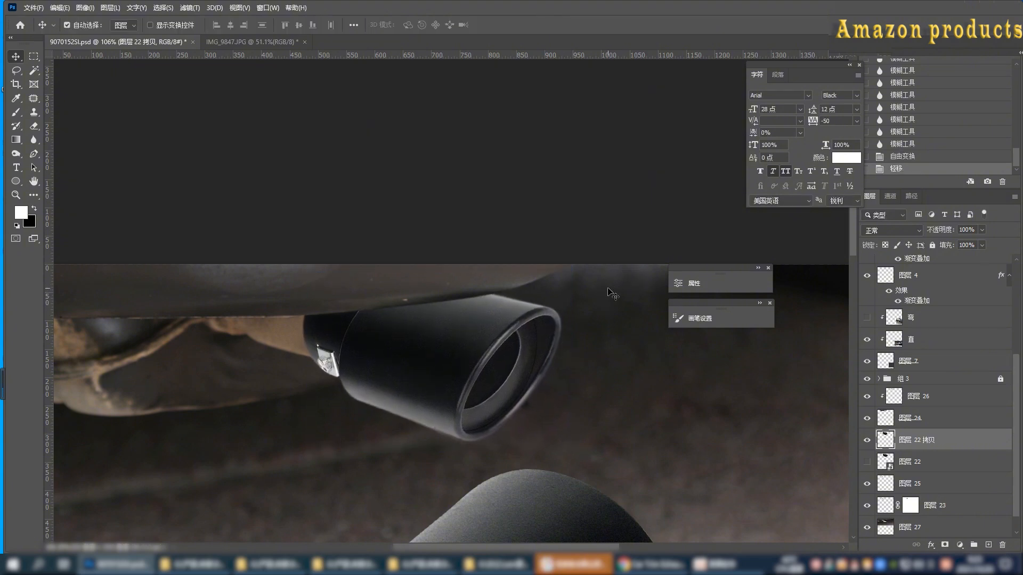
# Patch the uneven ground beside and below the small pipe's opening on 图层 27 with neighbouring ground texture.
pyautogui.scroll(-1, 899, 476)
pyautogui.click(912, 508)
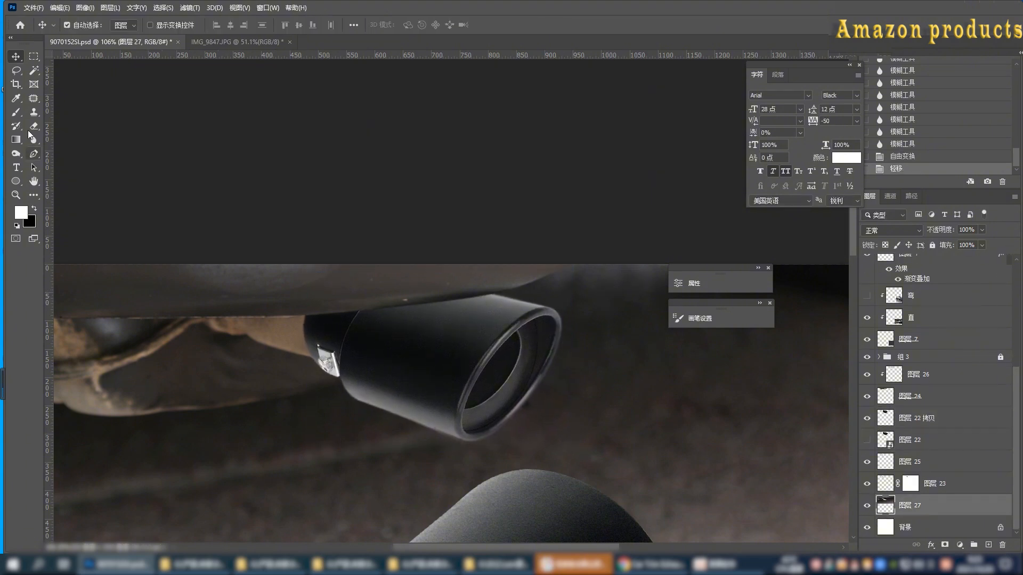
pyautogui.press('j')
pyautogui.moveTo(533, 386); pyautogui.dragTo(565, 319)
pyautogui.moveTo(562, 341); pyautogui.dragTo(597, 363)
pyautogui.hotkey('ctrl', 'd')
pyautogui.moveTo(583, 409); pyautogui.dragTo(666, 442)
pyautogui.moveTo(628, 450); pyautogui.dragTo(689, 411)
pyautogui.hotkey('ctrl', 'd')
# Add a new layer directly above 图层 22 拷贝 and clip it to the pipe.
pyautogui.scroll(1, 923, 341)
pyautogui.press('v')
pyautogui.click(925, 462)
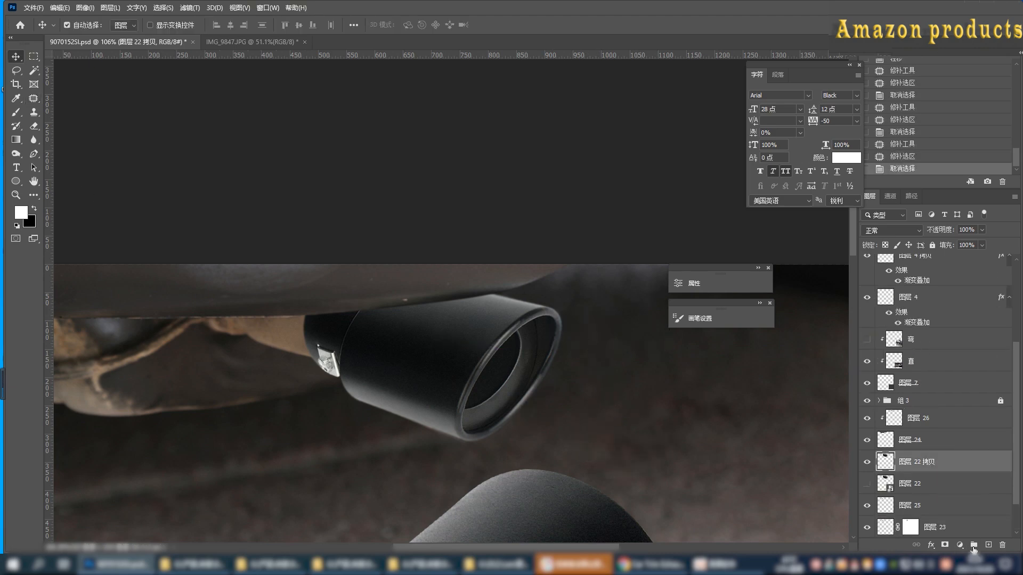
pyautogui.click(988, 545)
pyautogui.keyDown('alt'); pyautogui.click(919, 469); pyautogui.keyUp('alt')
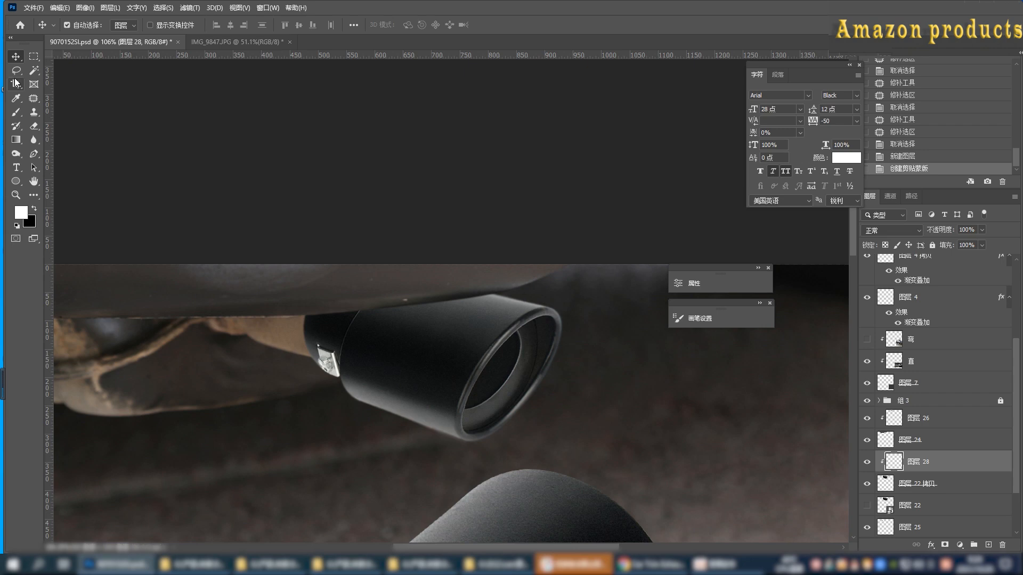
# Darken the small pipe's upper side on 图层 28 with a soft black brush, size 174 at 79% opacity, replacing the unsatisfactory strokes.
pyautogui.click(17, 113)
pyautogui.press('x')
pyautogui.moveTo(421, 264); pyautogui.dragTo(602, 293)
pyautogui.hotkey('ctrl', 'z')
pyautogui.rightClick(607, 306)
pyautogui.click(711, 330)
pyautogui.moveTo(415, 267); pyautogui.dragTo(578, 282)
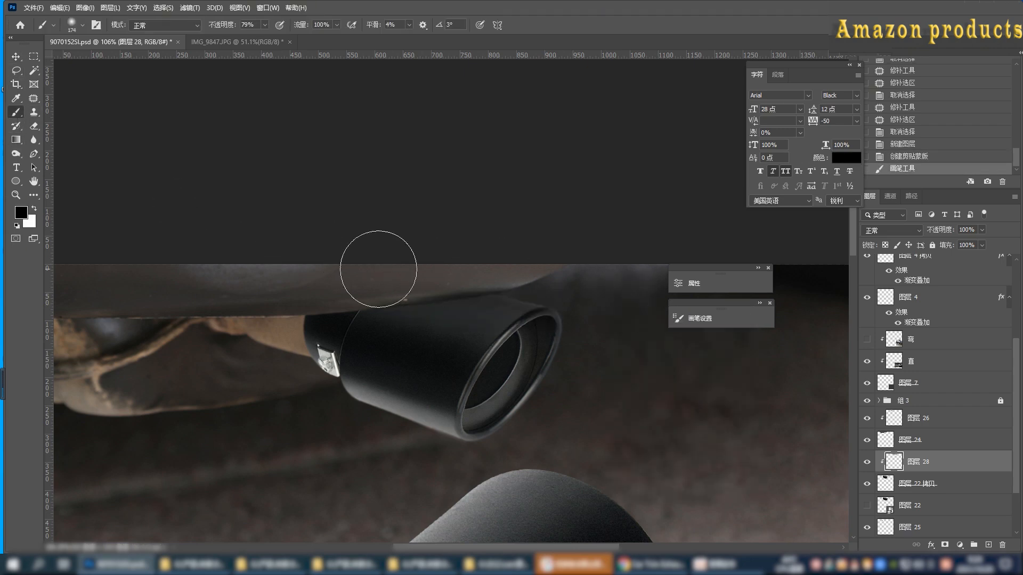
pyautogui.moveTo(379, 269); pyautogui.dragTo(571, 291)
pyautogui.moveTo(413, 256); pyautogui.dragTo(603, 280)
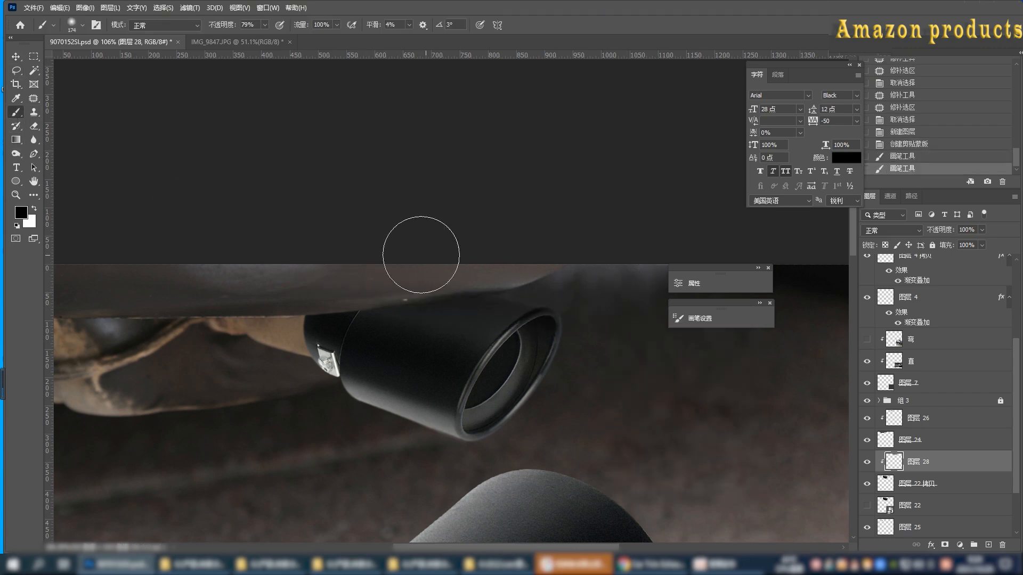
pyautogui.hotkey('ctrl', 'z')
pyautogui.hotkey('ctrl', 'z')
pyautogui.moveTo(359, 248)
pyautogui.mouseDown()
pyautogui.moveTo(597, 267)
pyautogui.moveTo(609, 234)
pyautogui.mouseUp()
pyautogui.moveTo(494, 246); pyautogui.dragTo(629, 227)
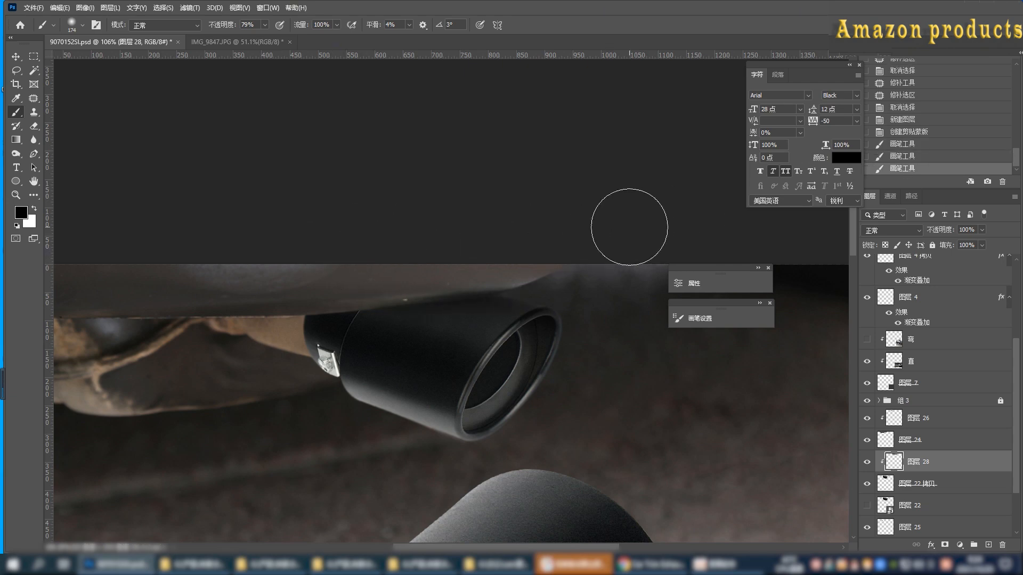
pyautogui.moveTo(325, 251); pyautogui.dragTo(667, 234)
# Add another layer clipped to the pipe above 图层 28 and darken the pipe's lower edge with the soft black brush.
pyautogui.scroll(-6, 480, 265)
pyautogui.moveTo(506, 437); pyautogui.dragTo(500, 279)
pyautogui.scroll(5, 453, 203)
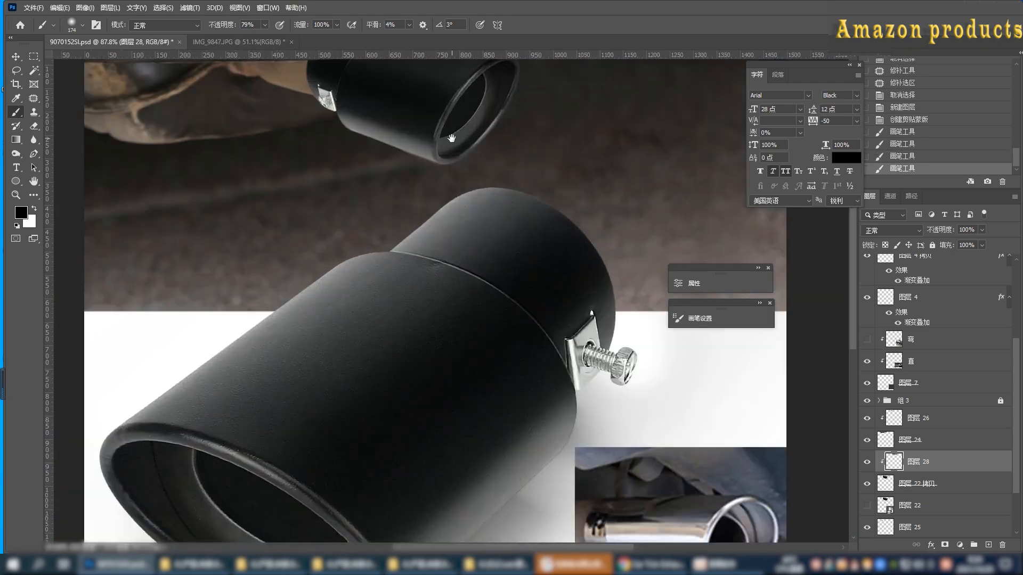
pyautogui.moveTo(450, 139); pyautogui.dragTo(428, 297)
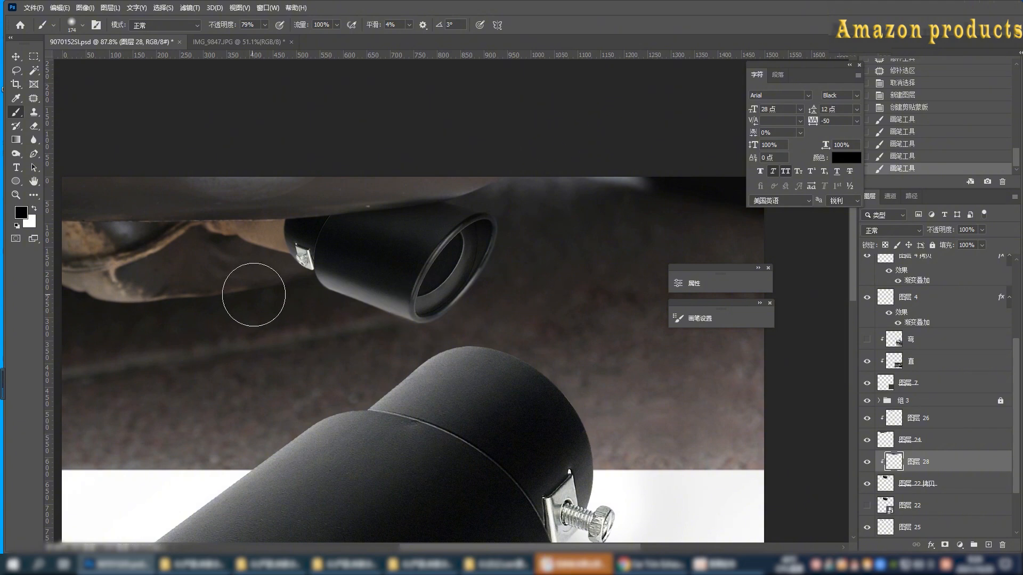
pyautogui.click(988, 545)
pyautogui.keyDown('alt'); pyautogui.click(934, 473); pyautogui.keyUp('alt')
pyautogui.moveTo(309, 318)
pyautogui.mouseDown()
pyautogui.moveTo(476, 393)
pyautogui.moveTo(463, 394)
pyautogui.mouseUp()
pyautogui.moveTo(339, 333); pyautogui.dragTo(529, 417)
# Try to patch the ground beneath the small pipe's lower edge on 图层 27, step the patch back in the history and deselect.
pyautogui.scroll(-3, 904, 493)
pyautogui.click(904, 506)
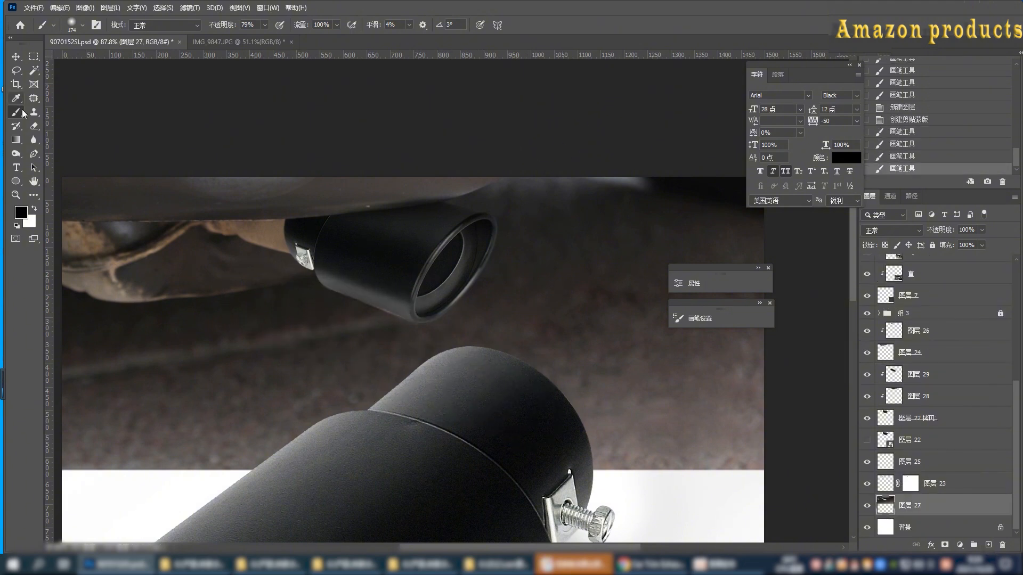
pyautogui.click(34, 99)
pyautogui.moveTo(361, 306)
pyautogui.mouseDown()
pyautogui.moveTo(407, 324)
pyautogui.moveTo(361, 305)
pyautogui.mouseUp()
pyautogui.moveTo(387, 313); pyautogui.dragTo(326, 311)
pyautogui.hotkey('ctrl', 'd')
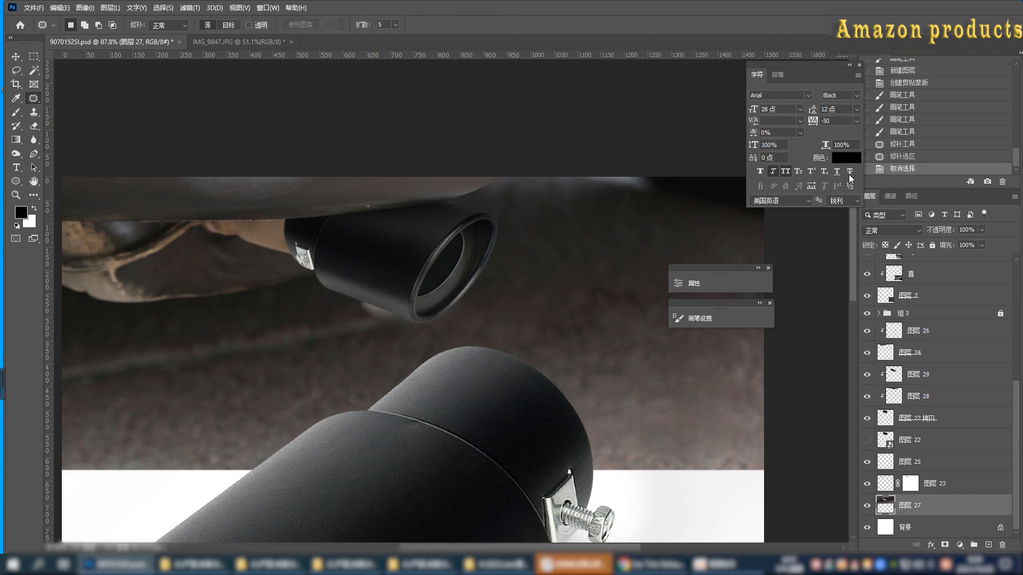
pyautogui.click(913, 148)
pyautogui.hotkey('ctrl', 'd')
# Smudge the ground along the small pipe's lower edge on 图层 27 with a reduced Smudge brush at 51% strength.
pyautogui.rightClick(34, 140)
pyautogui.click(69, 168)
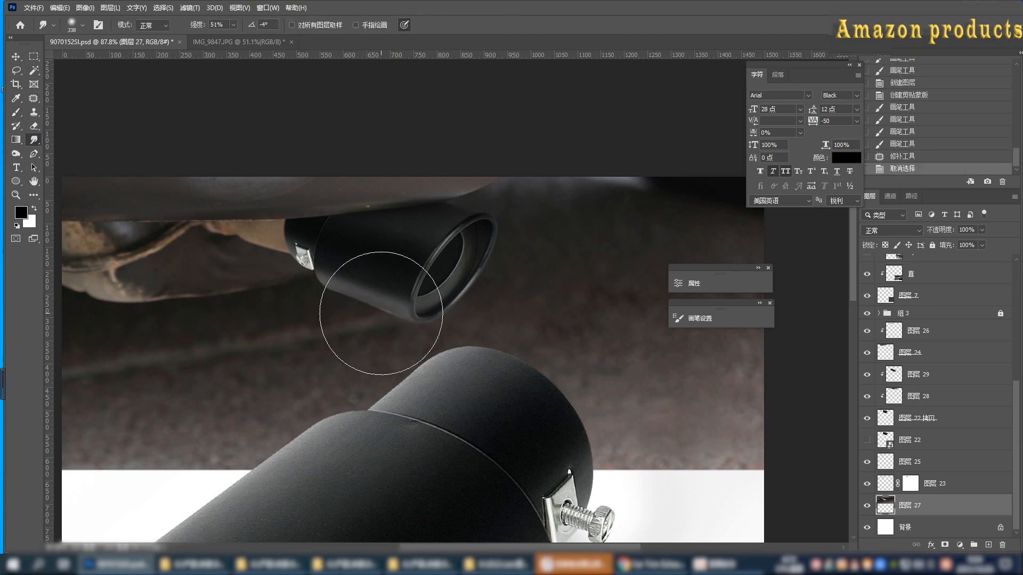
pyautogui.rightClick(415, 296)
pyautogui.moveTo(521, 322); pyautogui.dragTo(507, 321)
pyautogui.moveTo(379, 304); pyautogui.dragTo(389, 306)
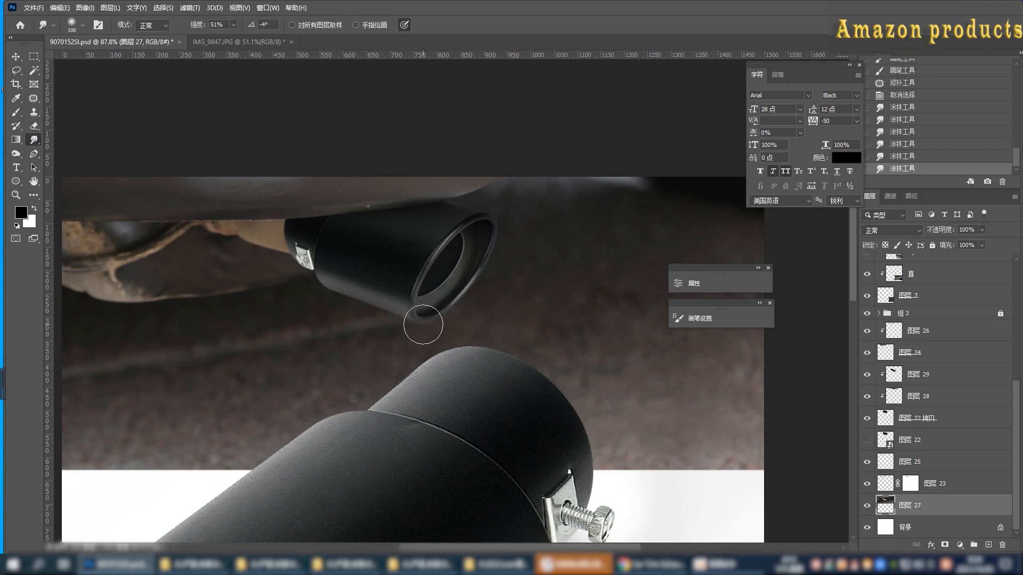
# View the whole composition and compare the small pipe with the shading layers 图层 28 and 图层 29 hidden and shown.
pyautogui.press('v')
pyautogui.scroll(-4, 539, 311)
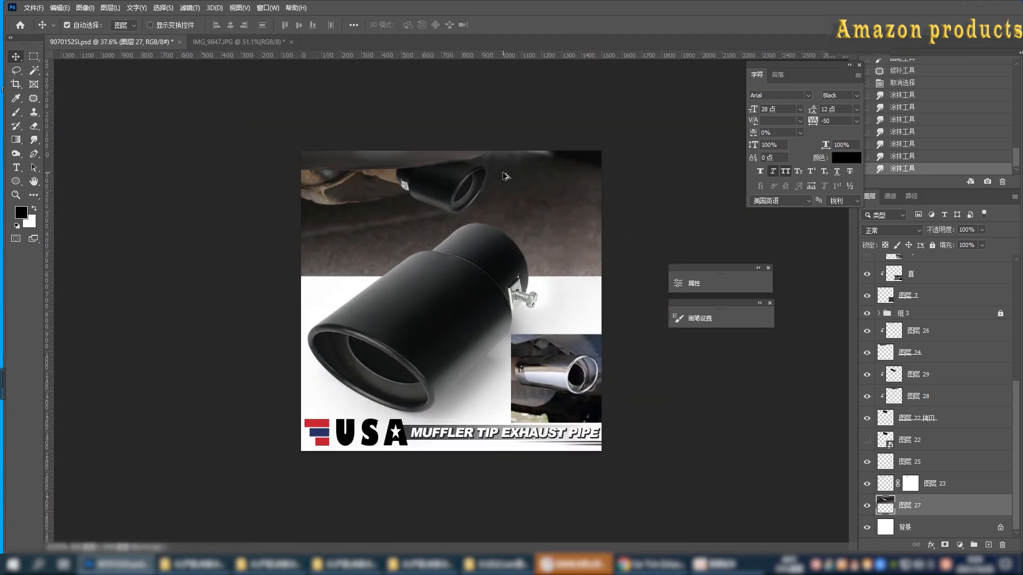
pyautogui.scroll(1, 506, 185)
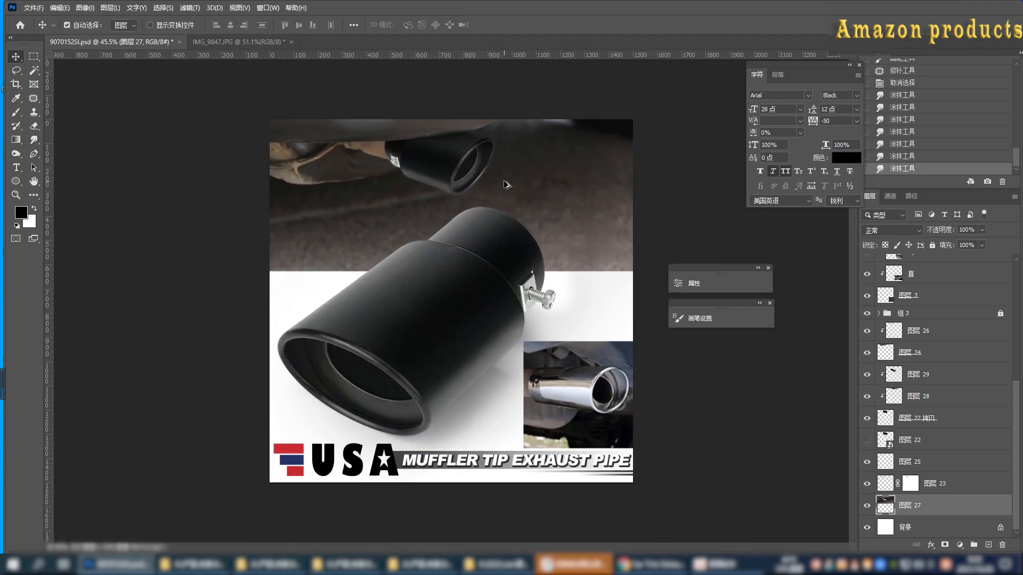
pyautogui.click(888, 420)
pyautogui.click(867, 396)
pyautogui.click(866, 397)
pyautogui.doubleClick(878, 378)
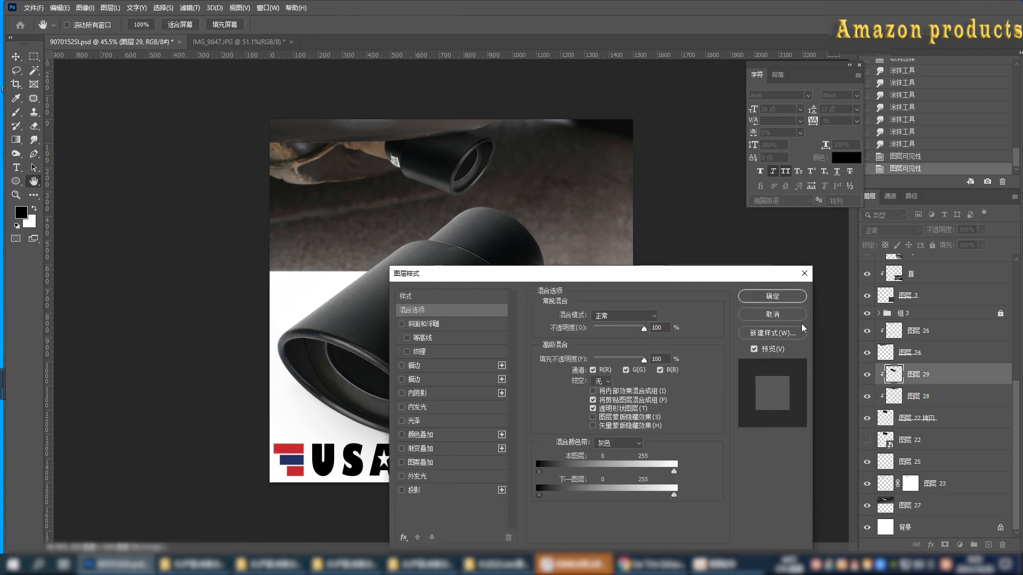
pyautogui.click(772, 315)
pyautogui.click(867, 375)
pyautogui.scroll(-2, 431, 288)
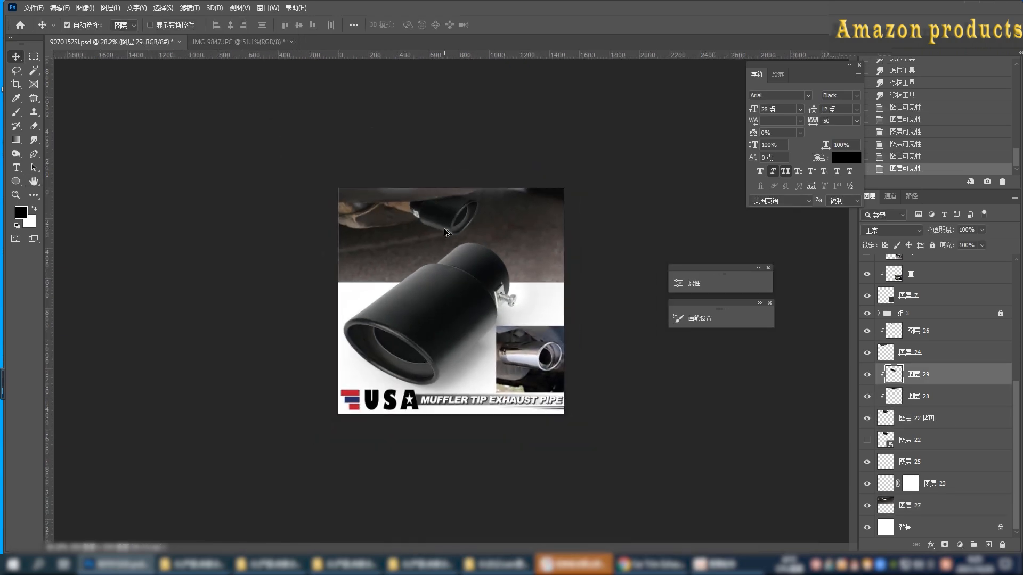
# Examine the chrome pipe inset photo and compare it with the 弯 layer shown and hidden.
pyautogui.scroll(4, 460, 250)
pyautogui.moveTo(643, 434); pyautogui.dragTo(510, 323)
pyautogui.click(510, 323)
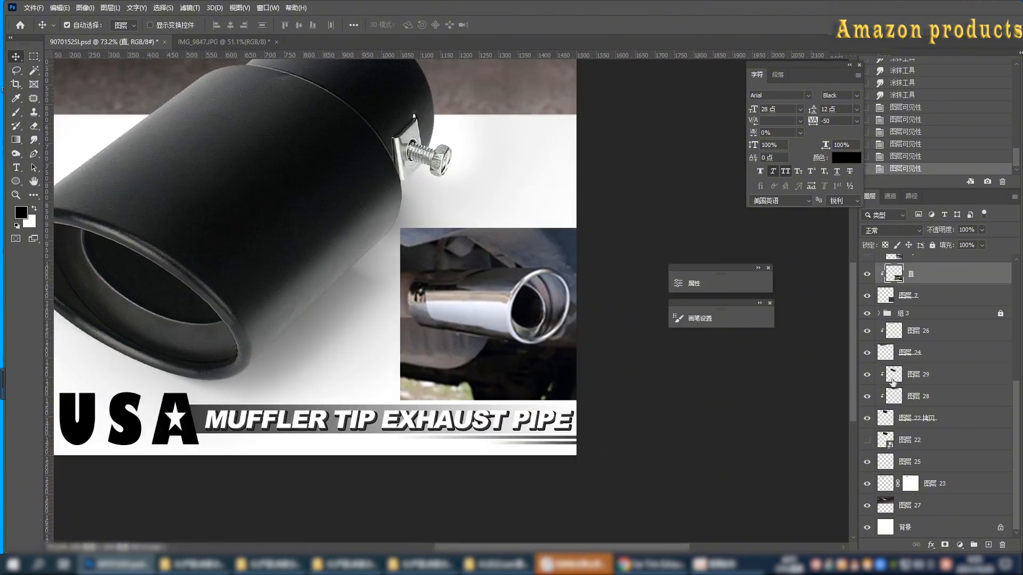
pyautogui.scroll(2, 871, 278)
pyautogui.click(867, 341)
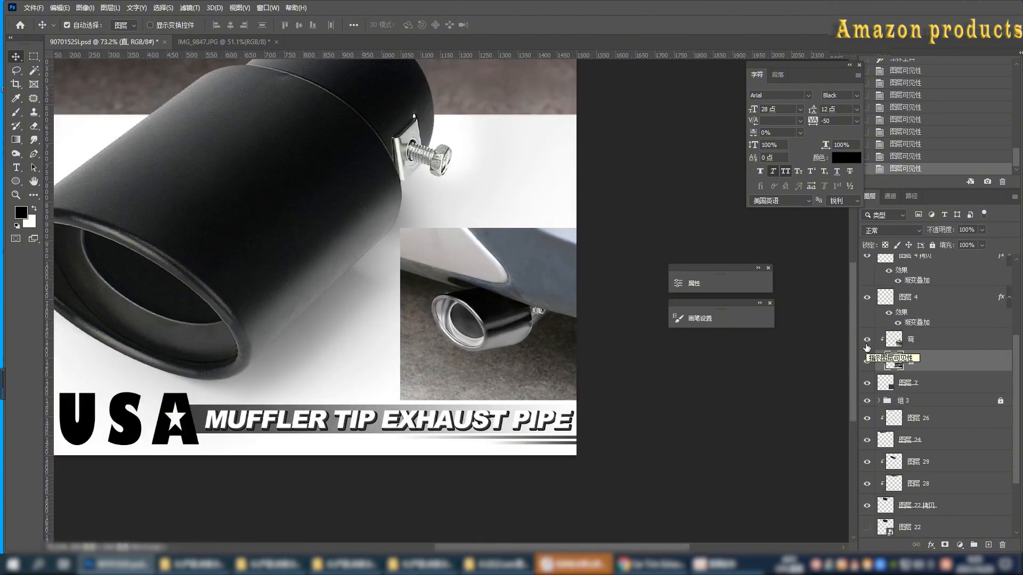
pyautogui.click(867, 341)
# Release the 弯 layer from the clipping mask and check the 直 inset photo by toggling its visibility.
pyautogui.keyDown('alt'); pyautogui.click(918, 350); pyautogui.keyUp('alt')
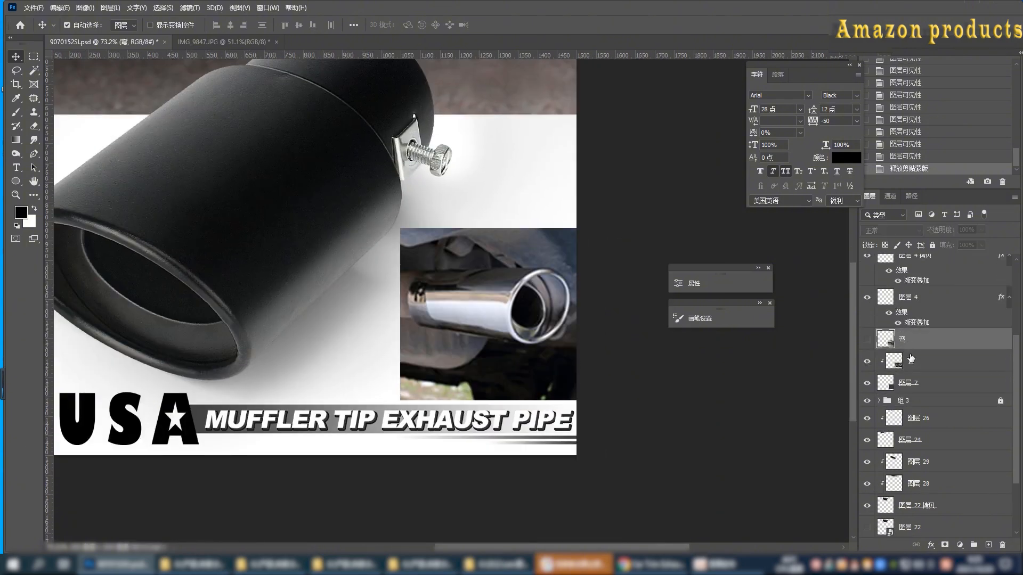
pyautogui.click(867, 361)
pyautogui.click(867, 361)
pyautogui.scroll(-6, 503, 326)
pyautogui.scroll(7, 607, 355)
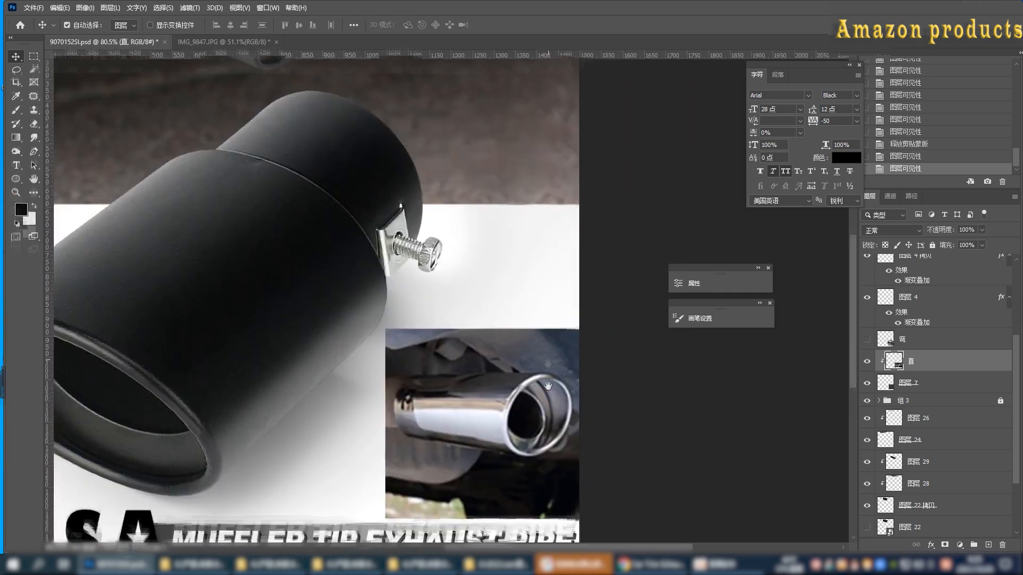
# Duplicate the black exhaust tip layer 图层 22 above the 直 layer and make the copy visible.
pyautogui.scroll(-5, 521, 370)
pyautogui.click(453, 156)
pyautogui.moveTo(907, 530); pyautogui.dragTo(906, 361)
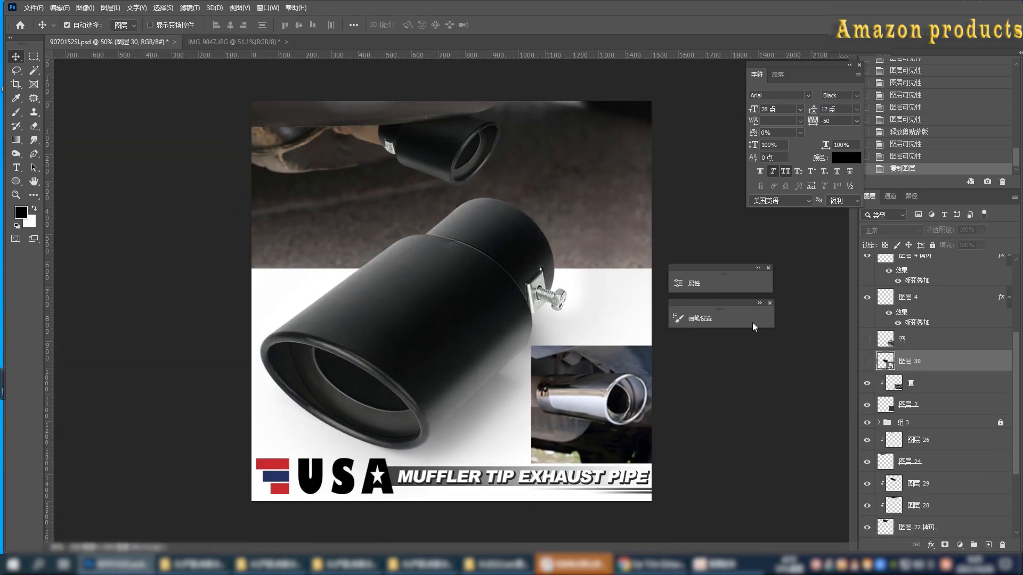
pyautogui.click(867, 361)
# Place the 图层 30 tip over the chrome pipe in the inset photo, scaled to about 36.5% and rotated to about 144°.
pyautogui.hotkey('ctrl', 't')
pyautogui.moveTo(472, 286); pyautogui.dragTo(612, 389)
pyautogui.moveTo(705, 373); pyautogui.dragTo(698, 361)
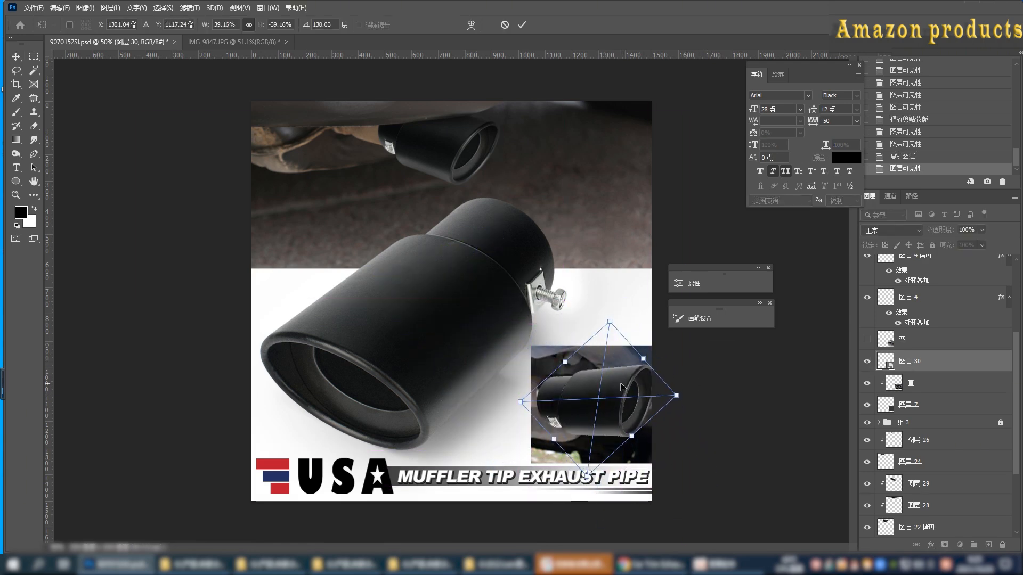
pyautogui.moveTo(621, 387)
pyautogui.mouseDown()
pyautogui.moveTo(703, 380)
pyautogui.moveTo(619, 379)
pyautogui.mouseUp()
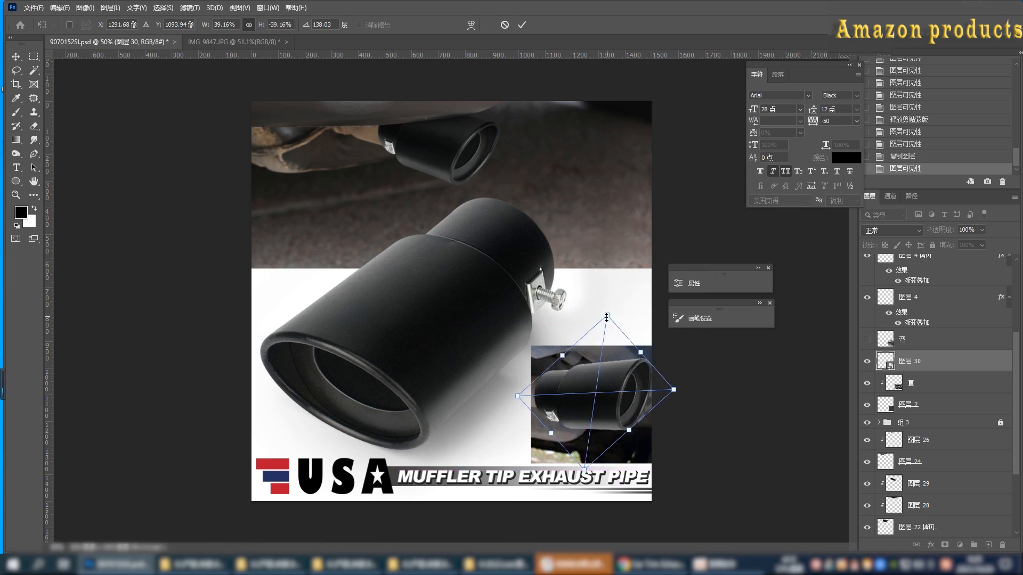
pyautogui.moveTo(606, 319); pyautogui.dragTo(603, 344)
pyautogui.moveTo(603, 391); pyautogui.dragTo(663, 394)
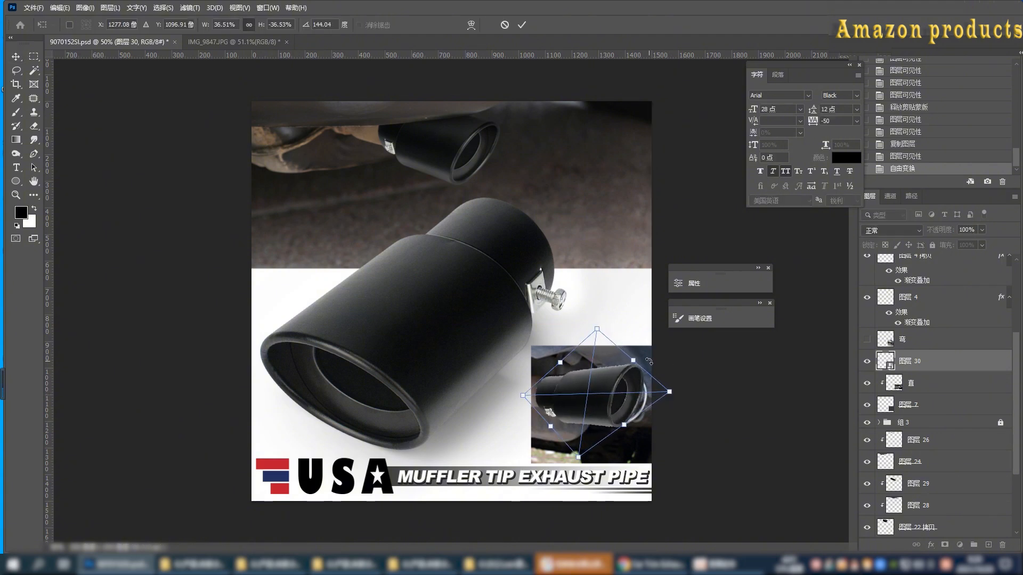
pyautogui.press('Return')
# Fine-tune the position, size and rotation of the 图层 30 tip over the chrome pipe with two small free transforms.
pyautogui.scroll(9, 711, 418)
pyautogui.moveTo(486, 374)
pyautogui.mouseDown()
pyautogui.moveTo(470, 397)
pyautogui.moveTo(498, 373)
pyautogui.moveTo(487, 374)
pyautogui.moveTo(520, 434)
pyautogui.moveTo(490, 369)
pyautogui.mouseUp()
pyautogui.hotkey('ctrl', 't')
pyautogui.moveTo(455, 221)
pyautogui.mouseDown()
pyautogui.moveTo(455, 212)
pyautogui.moveTo(460, 226)
pyautogui.mouseUp()
pyautogui.moveTo(442, 349); pyautogui.dragTo(434, 345)
pyautogui.press('Return')
pyautogui.hotkey('ctrl', 't')
pyautogui.moveTo(617, 326); pyautogui.dragTo(617, 329)
pyautogui.press('Return')
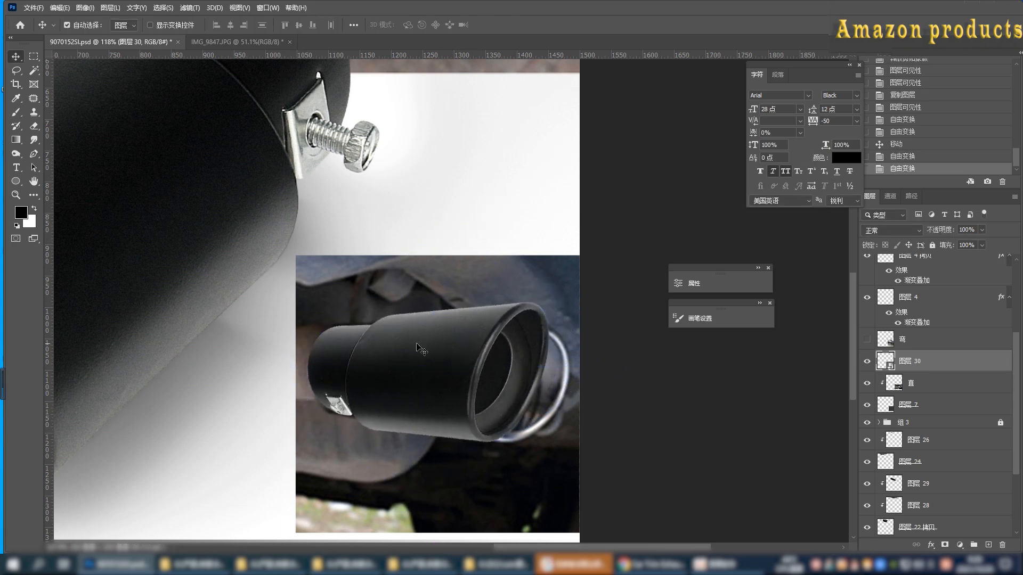
pyautogui.moveTo(424, 353); pyautogui.dragTo(427, 356)
# Lasso the brown pipe area beside the chrome inlet on the 直 layer, copy it to a new layer and shift it over the chrome.
pyautogui.moveTo(562, 397); pyautogui.dragTo(510, 364)
pyautogui.click(942, 391)
pyautogui.scroll(6, 324, 389)
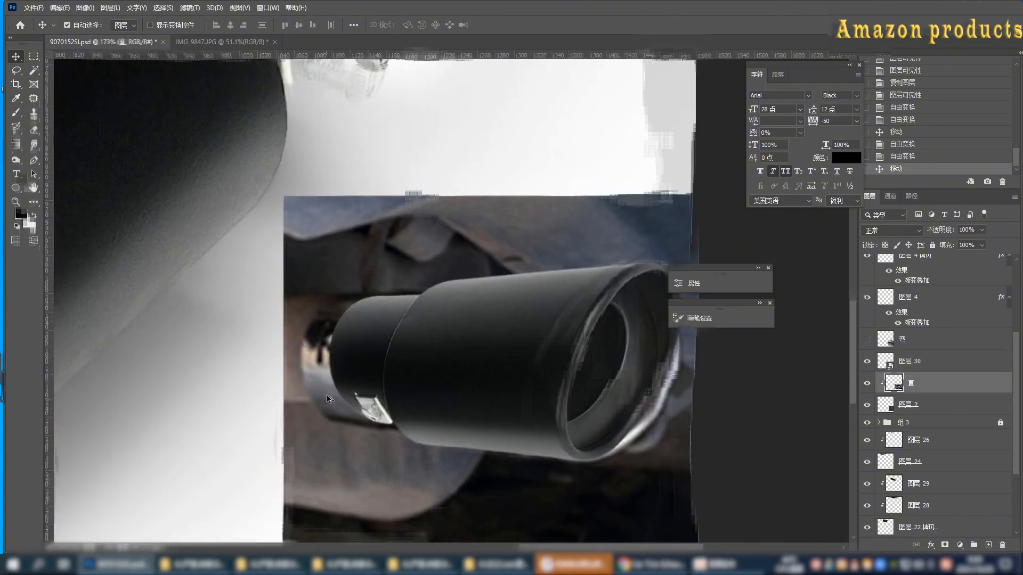
pyautogui.click(35, 57)
pyautogui.click(17, 71)
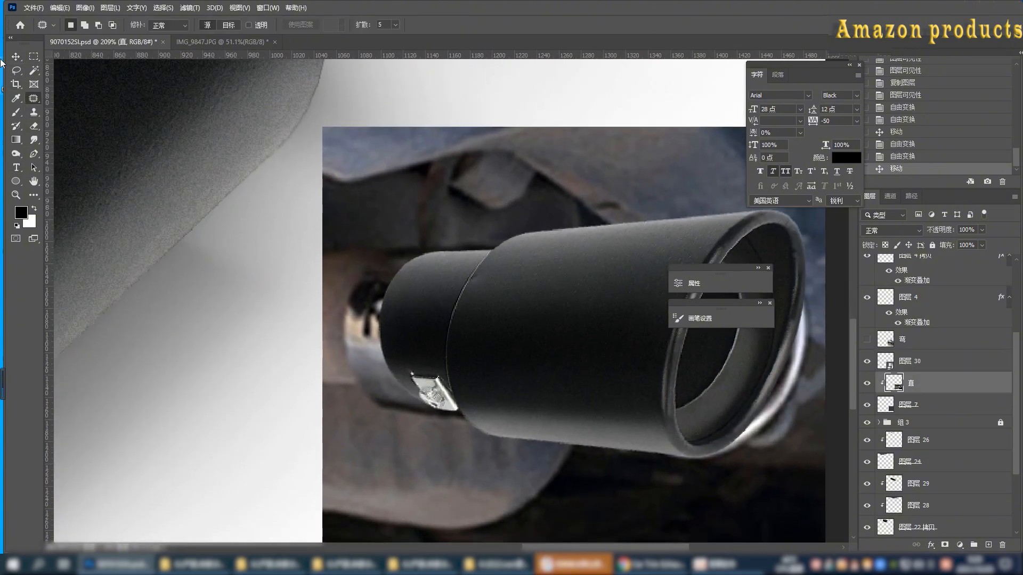
pyautogui.moveTo(357, 397); pyautogui.dragTo(357, 393)
pyautogui.hotkey('ctrl', 'z')
pyautogui.moveTo(330, 236); pyautogui.dragTo(327, 287)
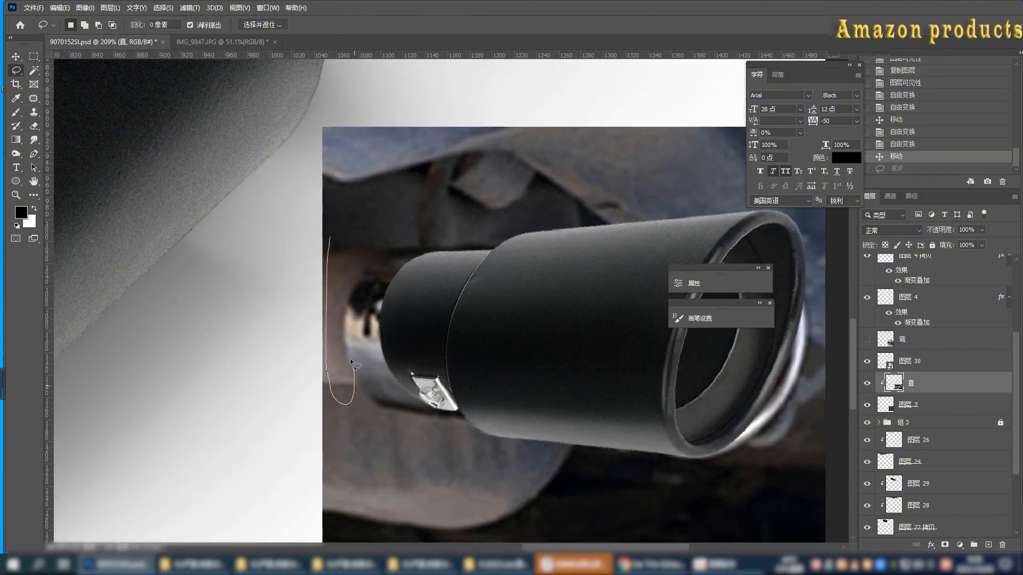
pyautogui.moveTo(351, 364); pyautogui.dragTo(356, 234)
pyautogui.hotkey('ctrl', 'j')
pyautogui.hotkey('ctrl', 't')
pyautogui.moveTo(348, 304); pyautogui.dragTo(373, 301)
pyautogui.press('Return')
# Duplicate the brown pipe patch three times and offset the copies to extend the brown pipe up to the black tip.
pyautogui.hotkey('ctrl', 'j')
pyautogui.hotkey('ctrl', 't')
pyautogui.press('Return')
pyautogui.hotkey('ctrl', 'j')
pyautogui.hotkey('ctrl', 't')
pyautogui.press('Return')
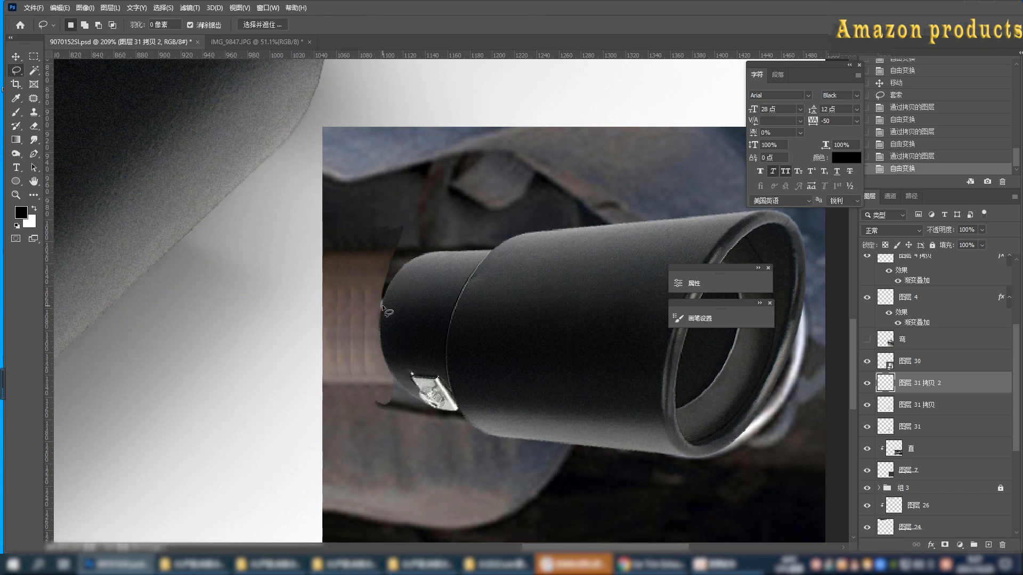
pyautogui.hotkey('ctrl', 'j')
pyautogui.press('v')
pyautogui.hotkey('shift', 'Right')
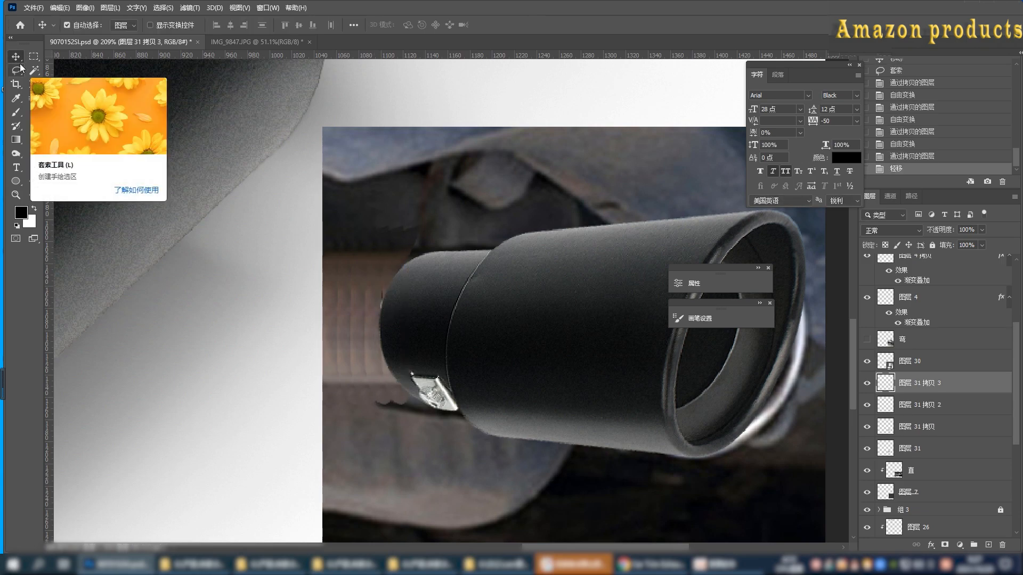
# Release the 直 layer from its clipping mask and merge it with the four 图层 31 patch layers.
pyautogui.click(913, 472)
pyautogui.keyDown('alt'); pyautogui.click(919, 483); pyautogui.keyUp('alt')
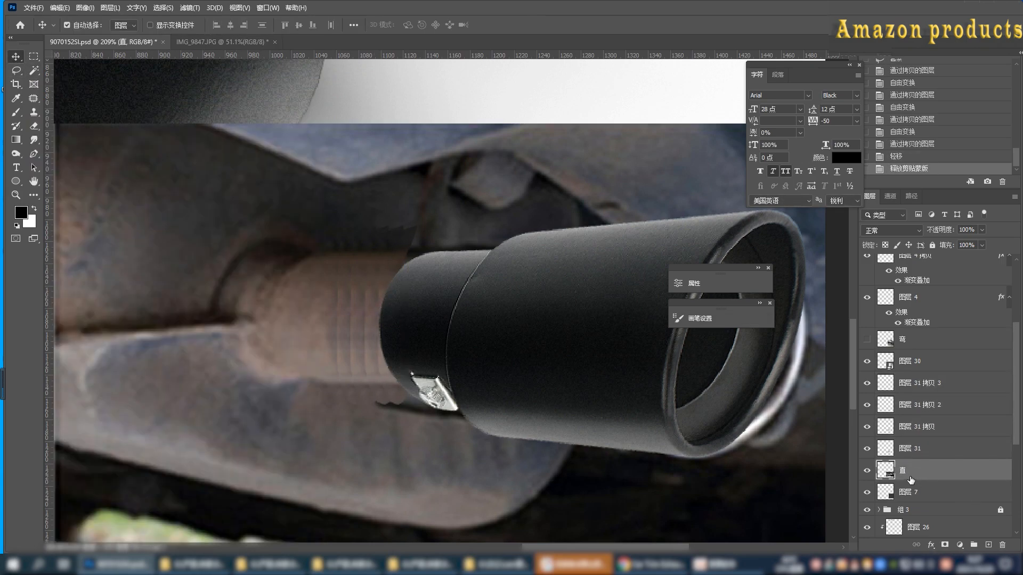
pyautogui.scroll(-9, 451, 355)
pyautogui.scroll(4, 454, 357)
pyautogui.keyDown('shift'); pyautogui.click(911, 390); pyautogui.keyUp('shift')
pyautogui.hotkey('ctrl', 'e')
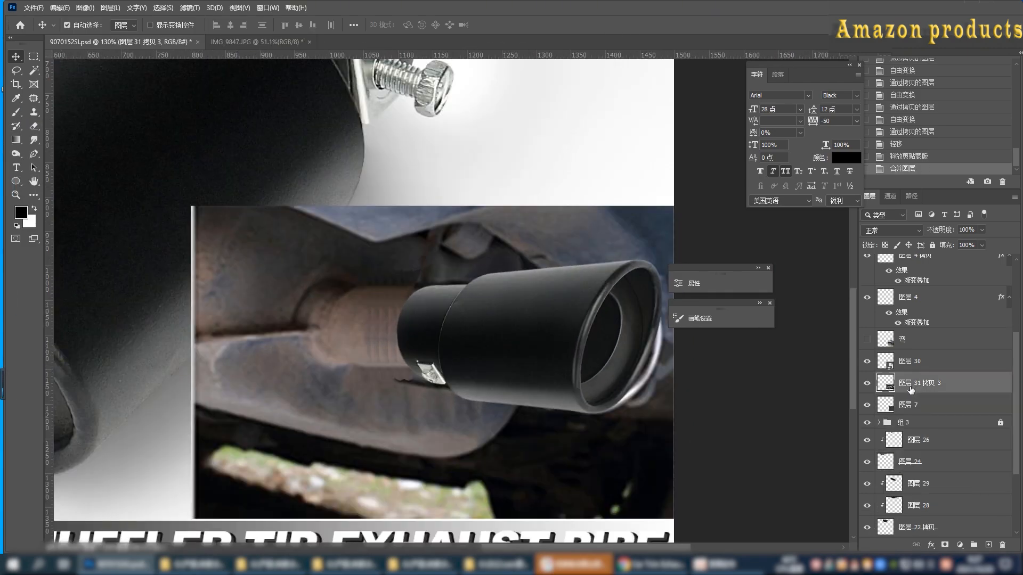
# Clone clean brown pipe texture over the patch seams with a soft 42-pixel Clone Stamp at 56% opacity.
pyautogui.scroll(5, 320, 325)
pyautogui.press('s')
pyautogui.rightClick(391, 324)
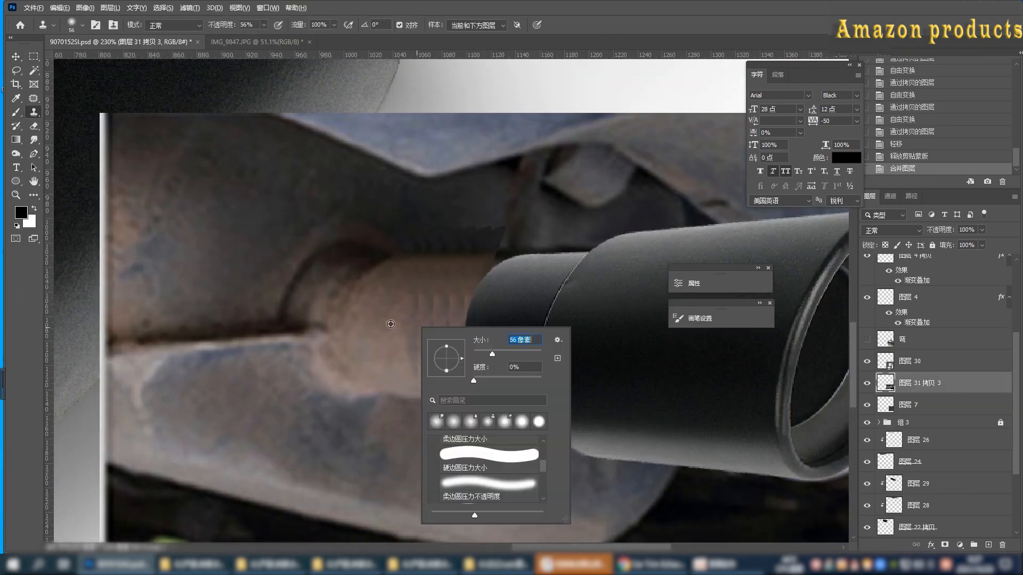
pyautogui.keyDown('alt'); pyautogui.click(390, 324); pyautogui.keyUp('alt')
pyautogui.click(437, 323)
pyautogui.click(438, 323)
pyautogui.keyDown('alt'); pyautogui.click(396, 320); pyautogui.keyUp('alt')
pyautogui.click(445, 304)
pyautogui.keyDown('alt'); pyautogui.click(418, 295); pyautogui.keyUp('alt')
pyautogui.click(494, 284)
# Clone away the jagged seams above and below the inlet and the leftover ridges on the brown pipe, using a smaller Clone Stamp brush.
pyautogui.rightClick(521, 270)
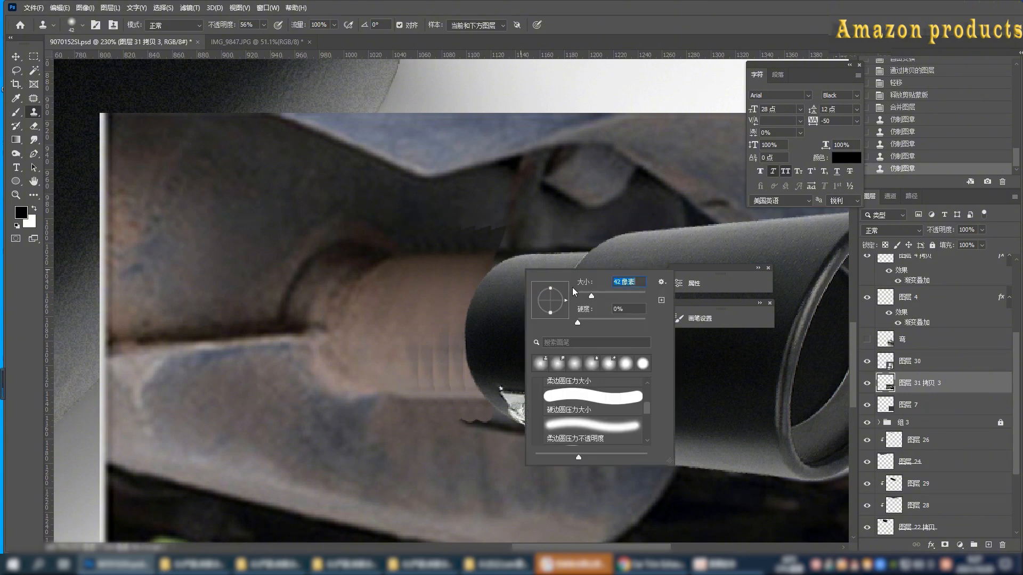
pyautogui.keyDown('alt'); pyautogui.click(450, 224); pyautogui.keyUp('alt')
pyautogui.click(494, 231)
pyautogui.click(495, 228)
pyautogui.click(496, 228)
pyautogui.click(497, 277)
pyautogui.rightClick(516, 282)
pyautogui.keyDown('alt'); pyautogui.click(506, 255); pyautogui.keyUp('alt')
pyautogui.moveTo(495, 256); pyautogui.dragTo(481, 255)
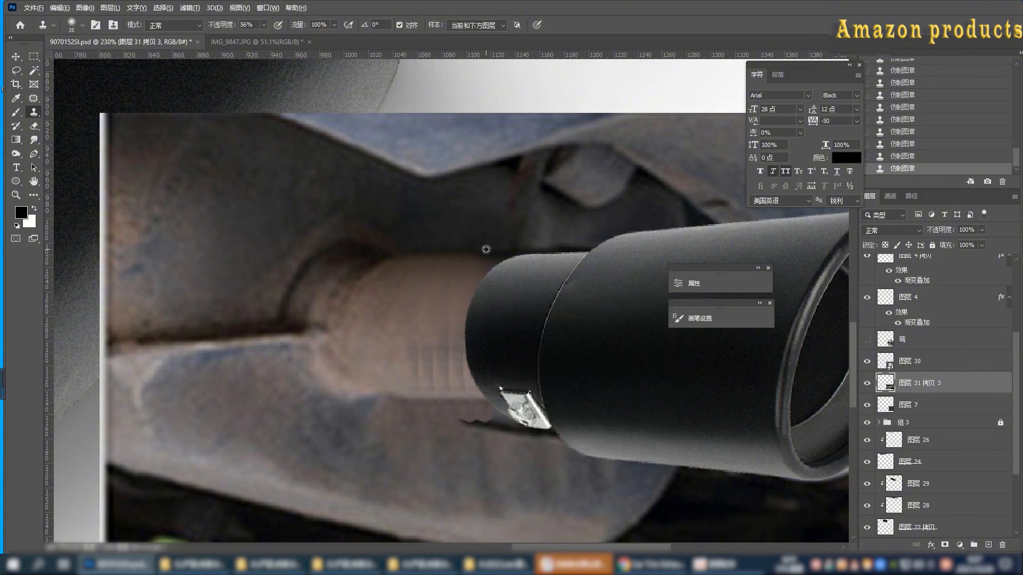
pyautogui.keyDown('alt'); pyautogui.click(390, 355); pyautogui.keyUp('alt')
pyautogui.moveTo(453, 351); pyautogui.dragTo(416, 346)
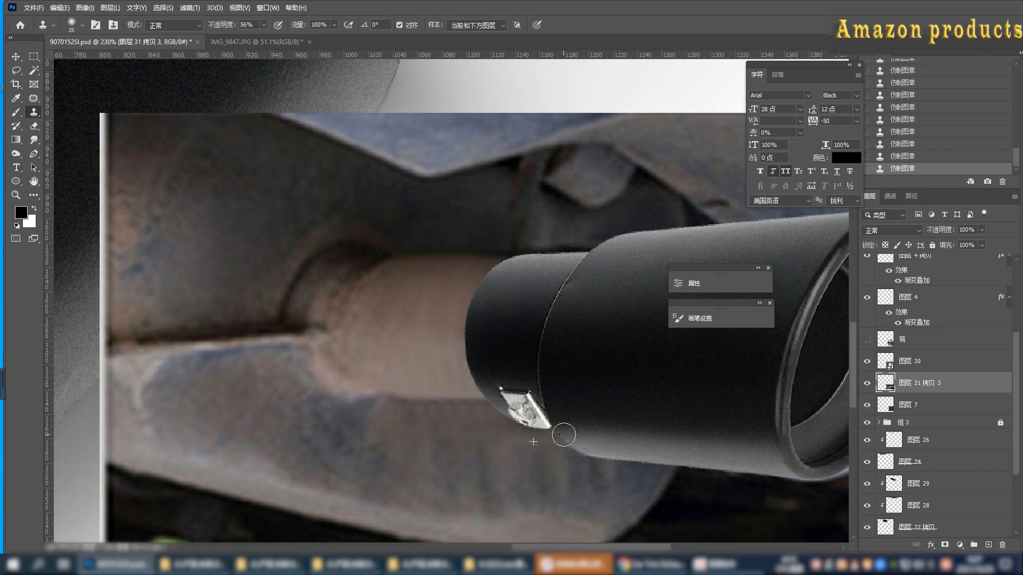
# Lasso the chrome rim showing beside the tip's outlet, copy it from 图层 31 拷贝 3 into two layers and clip the upper to the lower.
pyautogui.scroll(-6, 345, 400)
pyautogui.scroll(5, 539, 402)
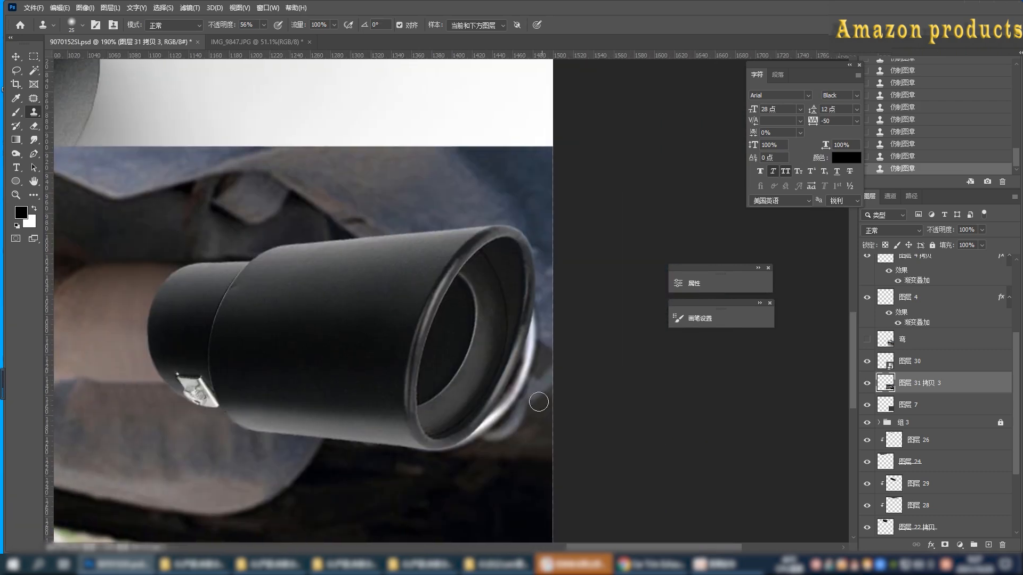
pyautogui.click(17, 70)
pyautogui.moveTo(513, 310); pyautogui.dragTo(519, 290)
pyautogui.hotkey('ctrl', 'j')
pyautogui.hotkey('ctrl', 'j')
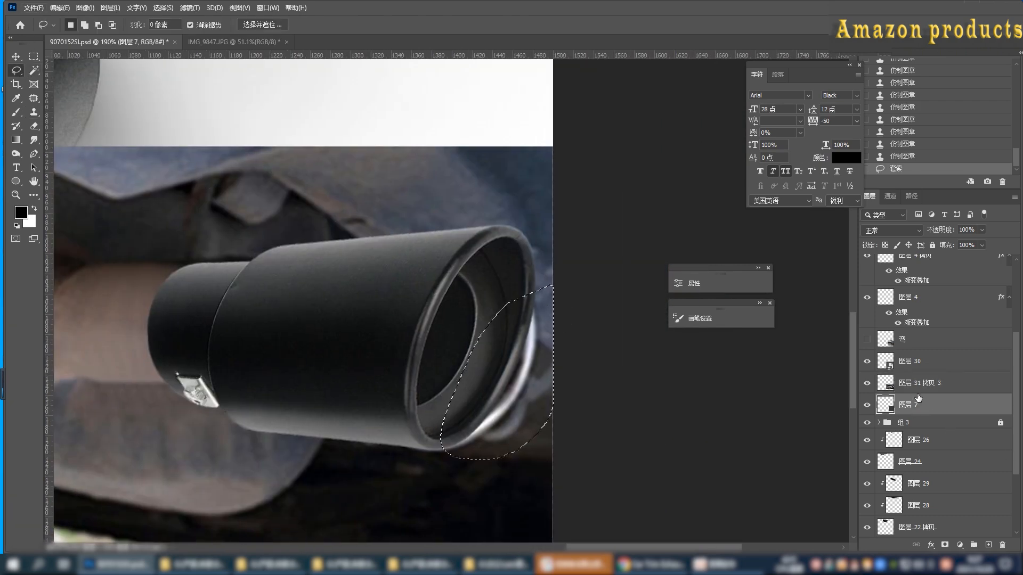
pyautogui.keyDown('alt'); pyautogui.click(917, 394); pyautogui.keyUp('alt')
# Warp the clipped 图层 31 拷贝 patch so the chrome rim is tucked behind the black tip's outlet.
pyautogui.hotkey('ctrl', 't')
pyautogui.rightClick(496, 356)
pyautogui.click(521, 427)
pyautogui.moveTo(525, 368); pyautogui.dragTo(516, 370)
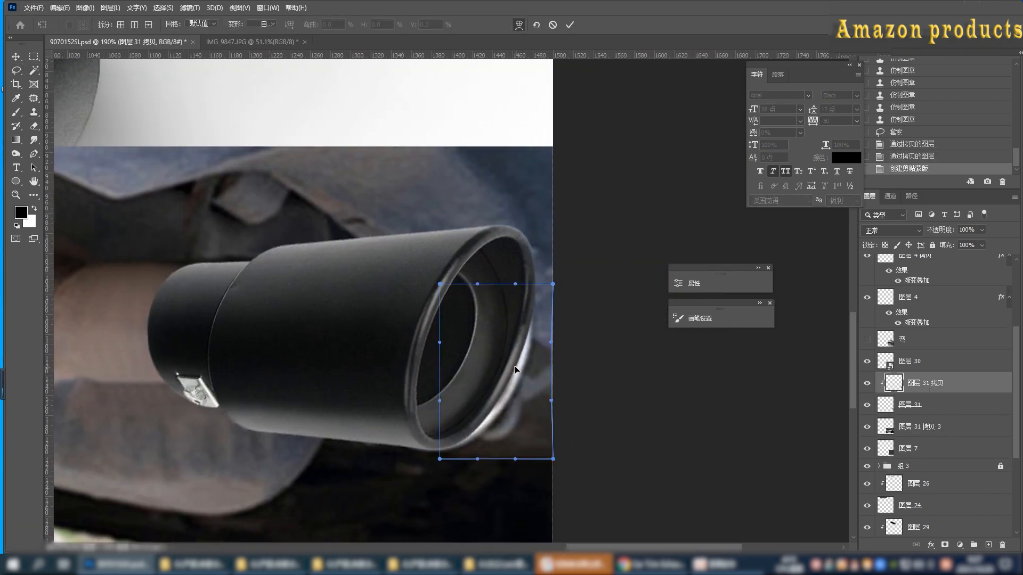
pyautogui.moveTo(491, 410); pyautogui.dragTo(511, 356)
pyautogui.moveTo(549, 400); pyautogui.dragTo(559, 401)
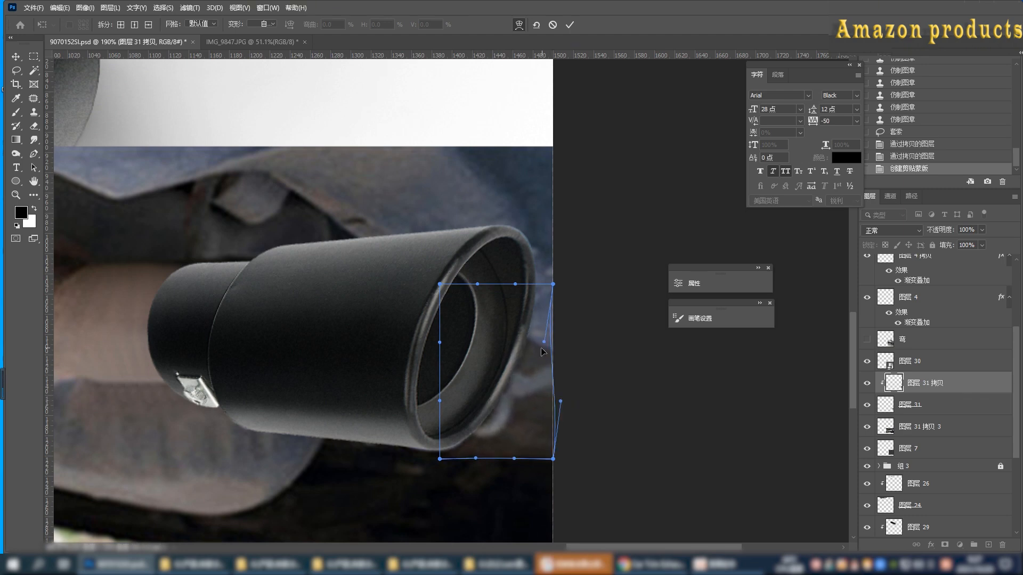
pyautogui.moveTo(544, 342); pyautogui.dragTo(546, 344)
pyautogui.moveTo(458, 436); pyautogui.dragTo(453, 435)
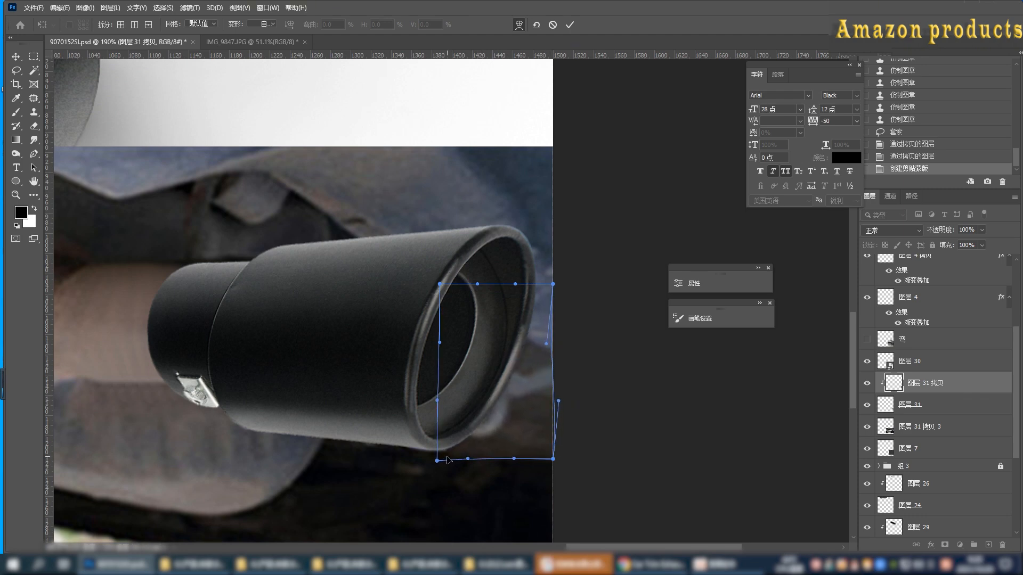
pyautogui.press('Return')
# Merge the two chrome-rim patch layers with the inset background 图层 31 拷贝 3 and clip the result to 图层 7.
pyautogui.scroll(-10, 607, 385)
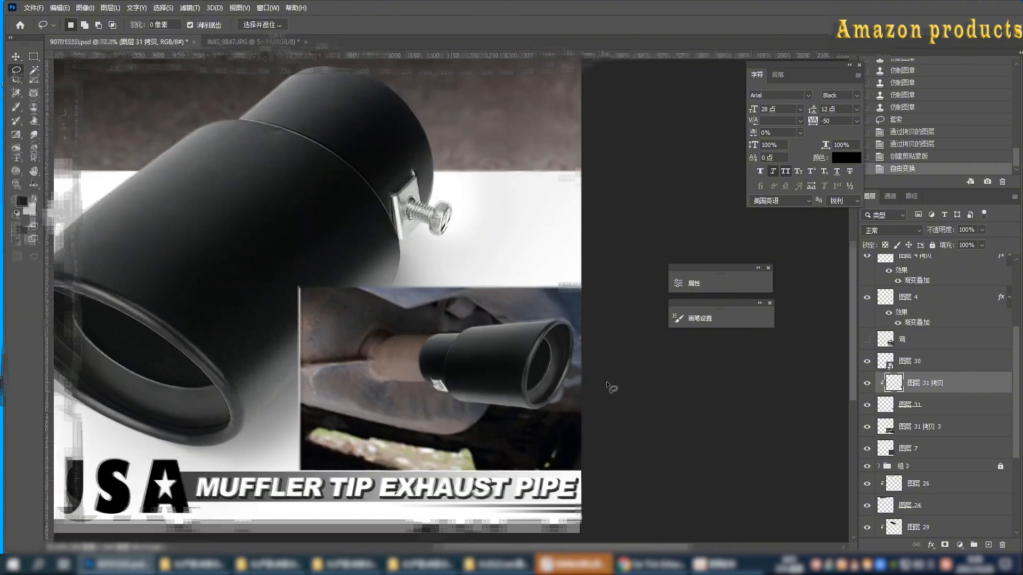
pyautogui.keyDown('shift'); pyautogui.click(914, 428); pyautogui.keyUp('shift')
pyautogui.hotkey('ctrl', 'e')
pyautogui.click(867, 392)
pyautogui.click(867, 382)
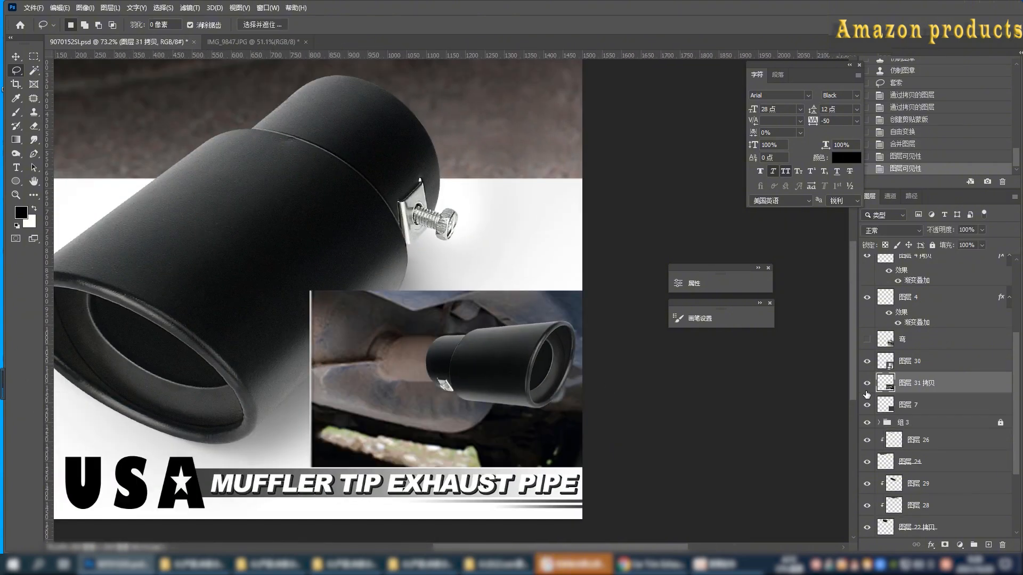
pyautogui.keyDown('alt'); pyautogui.click(879, 394); pyautogui.keyUp('alt')
# Examine the inset photo and compare it with the 图层 31 拷贝 and 图层 30 layers hidden and shown.
pyautogui.scroll(-3, 487, 356)
pyautogui.scroll(8, 642, 391)
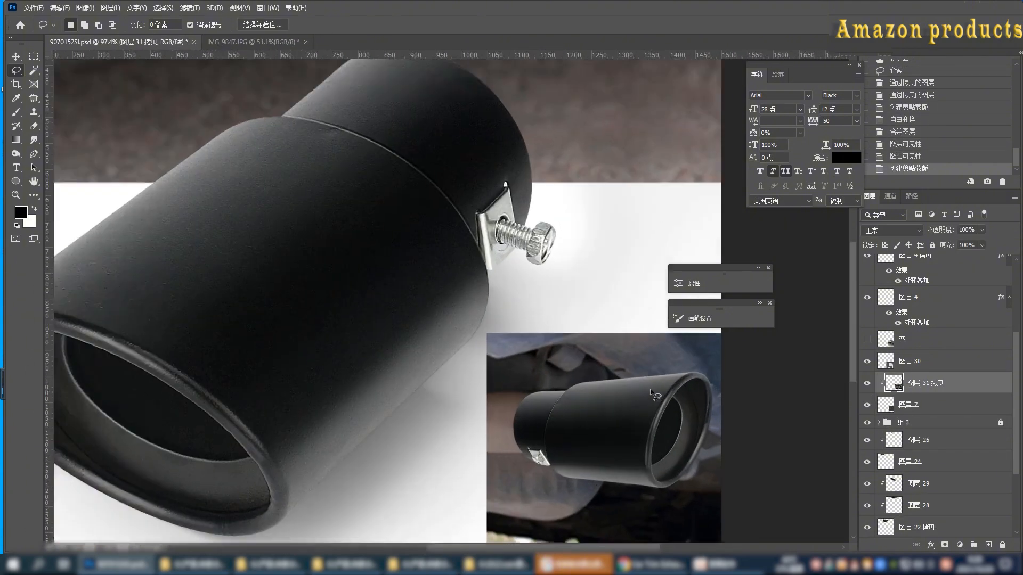
pyautogui.moveTo(650, 389); pyautogui.dragTo(542, 343)
pyautogui.click(866, 383)
pyautogui.click(867, 383)
pyautogui.click(867, 363)
pyautogui.click(867, 363)
# Apply a Gaussian Blur with a 1.7-pixel radius to the black tip layer 图层 30.
pyautogui.click(912, 362)
pyautogui.click(190, 7)
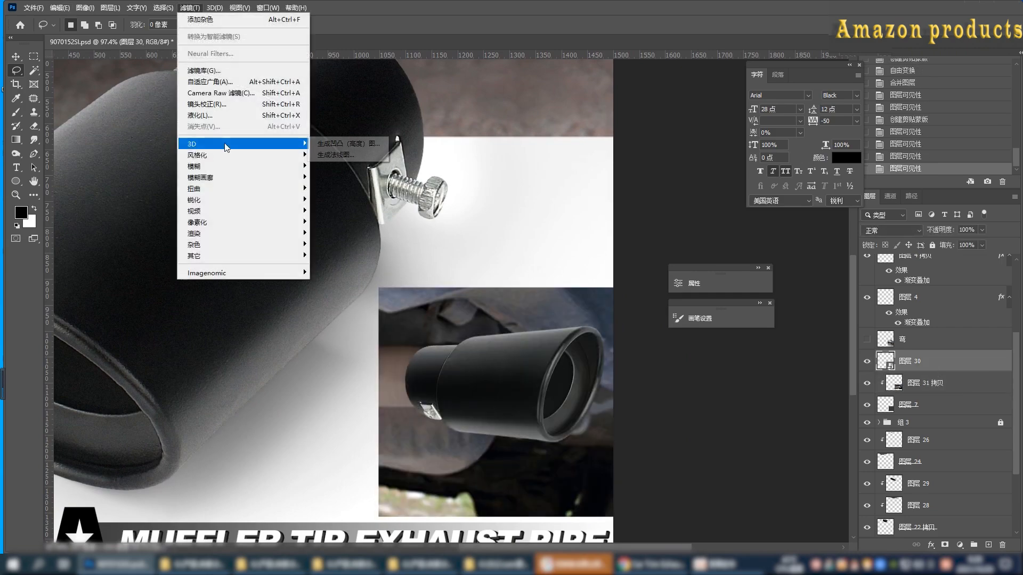
pyautogui.moveTo(208, 167)
pyautogui.click(333, 204)
pyautogui.moveTo(756, 307); pyautogui.dragTo(739, 305)
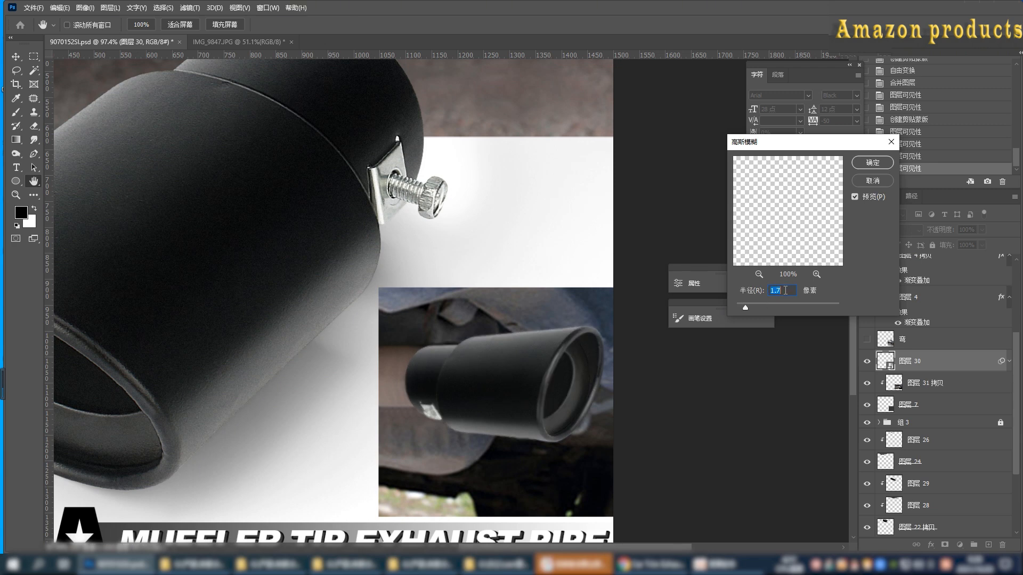
pyautogui.click(882, 163)
# Add a new layer clipped to 图层 30 and paint soft black shading at 79% opacity along the inset tip's upper edge.
pyautogui.hotkey('ctrl', 'shift', 'alt', 'n')
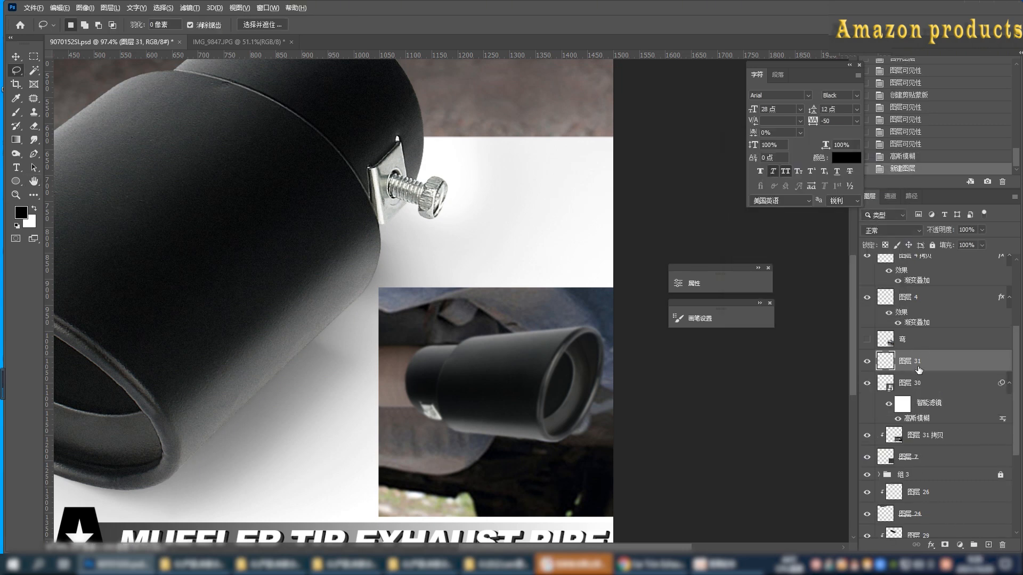
pyautogui.hotkey('ctrl', 'alt', 'g')
pyautogui.click(22, 113)
pyautogui.moveTo(434, 296)
pyautogui.mouseDown()
pyautogui.moveTo(528, 293)
pyautogui.moveTo(511, 296)
pyautogui.mouseUp()
pyautogui.moveTo(453, 309); pyautogui.dragTo(530, 294)
pyautogui.moveTo(459, 304); pyautogui.dragTo(567, 293)
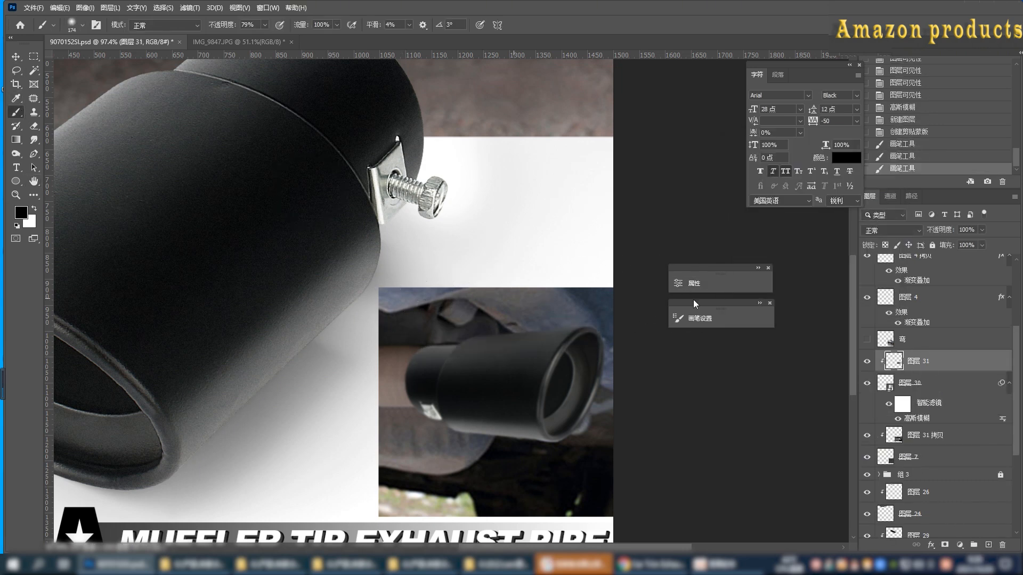
# Paint black shading along the inset tip's lower edge on 图层 31, comparing the strokes by undoing and redoing them.
pyautogui.moveTo(415, 472); pyautogui.dragTo(566, 482)
pyautogui.moveTo(453, 472); pyautogui.dragTo(635, 480)
pyautogui.hotkey('ctrl', 'z')
pyautogui.hotkey('ctrl', 'shift', 'z')
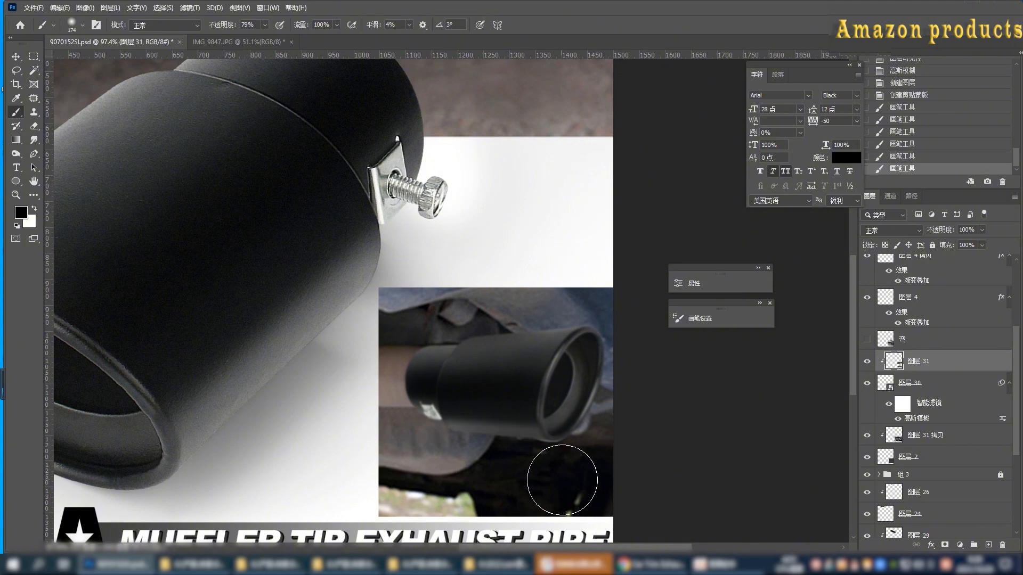
pyautogui.hotkey('ctrl', 'z')
pyautogui.hotkey('ctrl', 'shift', 'z')
pyautogui.hotkey('ctrl', 'z')
pyautogui.hotkey('ctrl', 'shift', 'z')
pyautogui.hotkey('ctrl', 'z')
pyautogui.hotkey('ctrl', 'shift', 'z')
pyautogui.moveTo(447, 463); pyautogui.dragTo(613, 492)
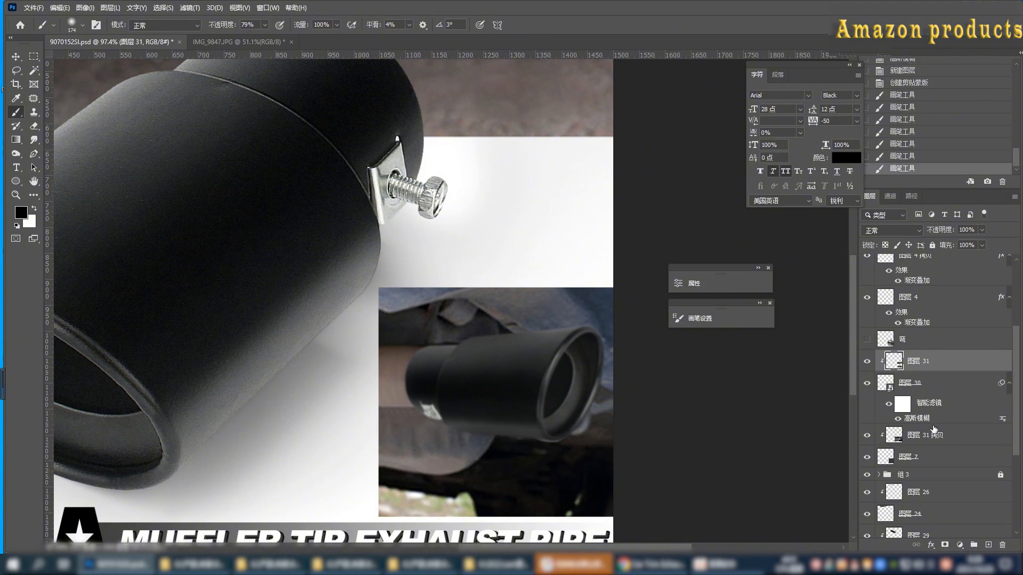
# Smudge the inset background beneath the black tip on 图层 31 拷贝 at 51% strength.
pyautogui.click(916, 441)
pyautogui.click(34, 141)
pyautogui.moveTo(565, 440); pyautogui.dragTo(538, 435)
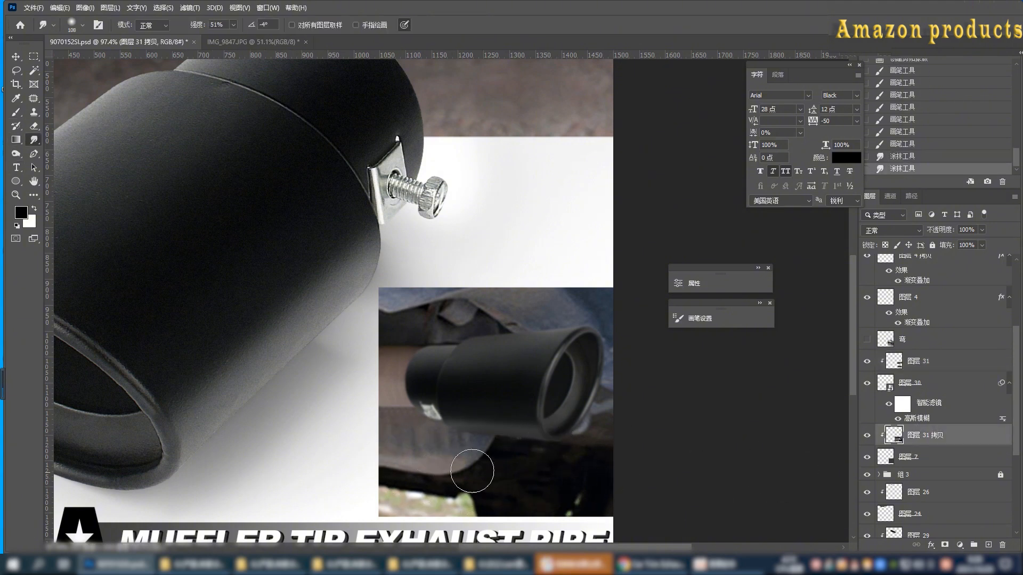
# Review the whole composition with the new inset tip and select the upper background layer 图层 27.
pyautogui.click(23, 63)
pyautogui.scroll(-6, 373, 224)
pyautogui.scroll(1, 954, 452)
pyautogui.scroll(-2, 954, 452)
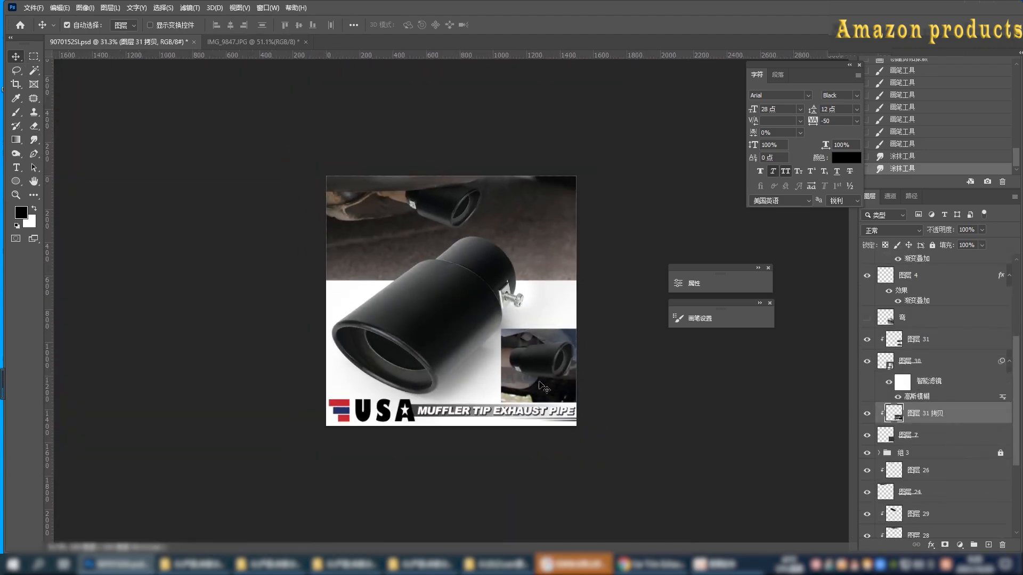
pyautogui.scroll(2, 538, 377)
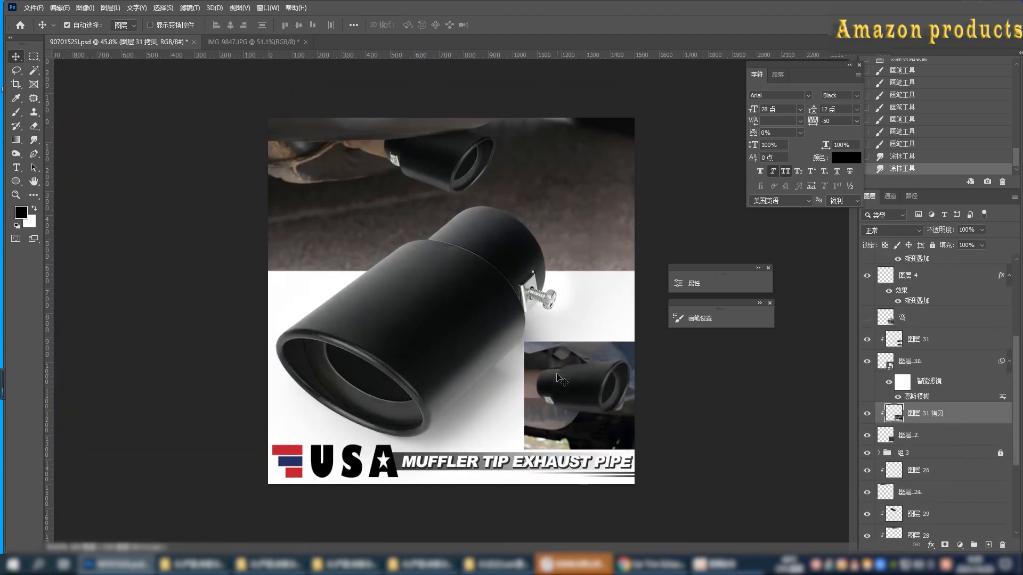
pyautogui.scroll(-6, 948, 469)
pyautogui.click(945, 512)
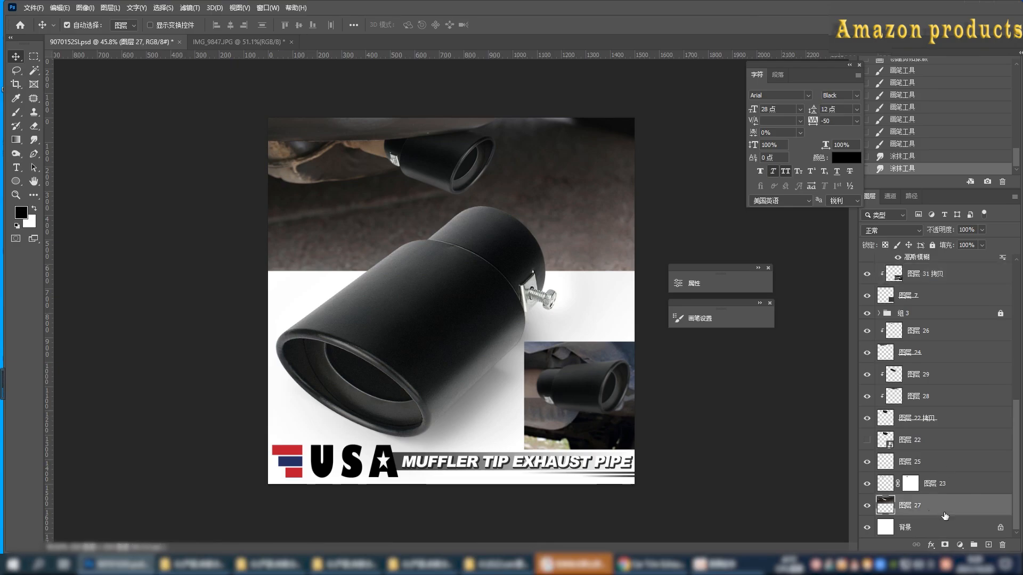